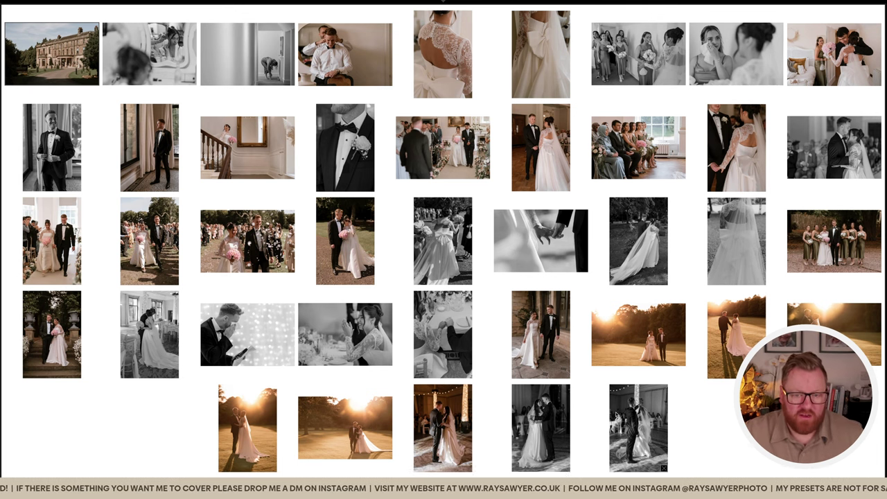
# Step: Reset all 41 wedding photos to unedited settings and return to the deselected Library grid
pyautogui.hotkey('shift', 'Tab')
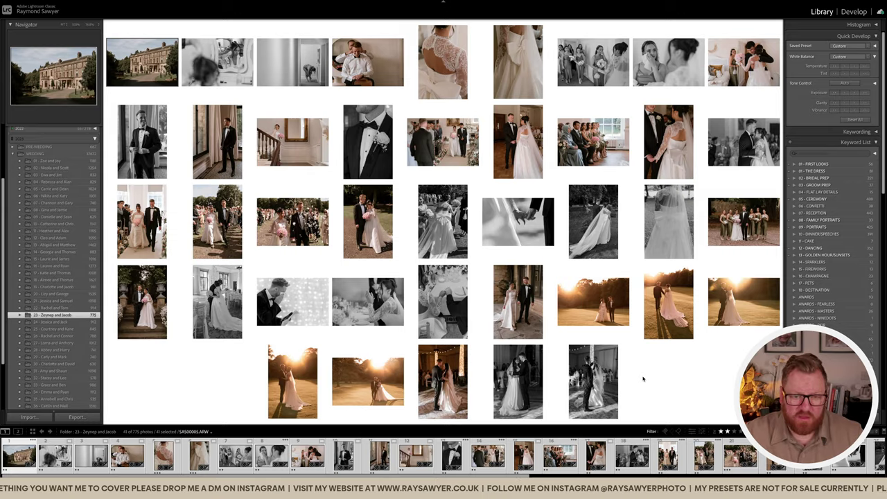
pyautogui.press('d')
pyautogui.hotkey('ctrl', 'shift', 'r')
pyautogui.press('g')
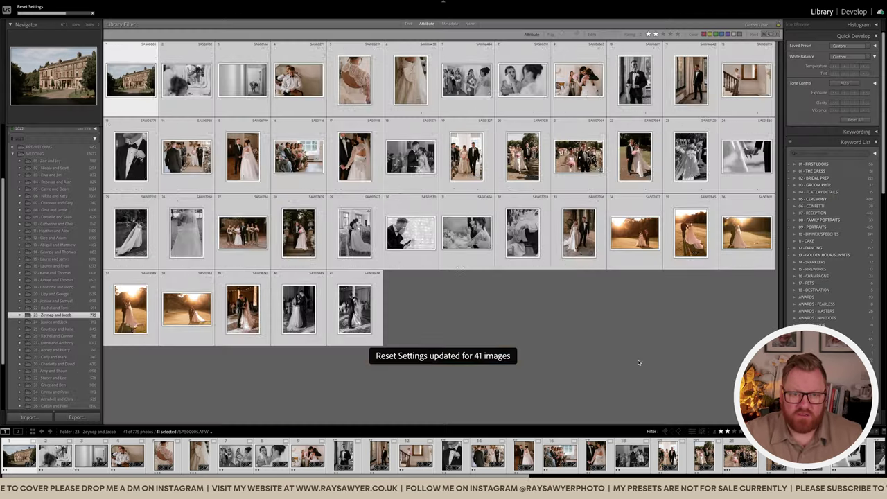
pyautogui.click(538, 291)
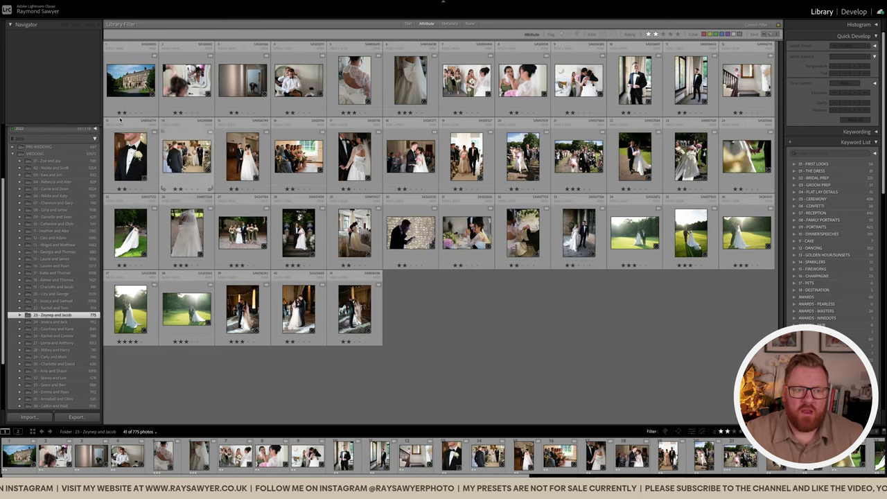
# Step: Preview the first photo full size, then switch to the Develop module
pyautogui.doubleClick(129, 71)
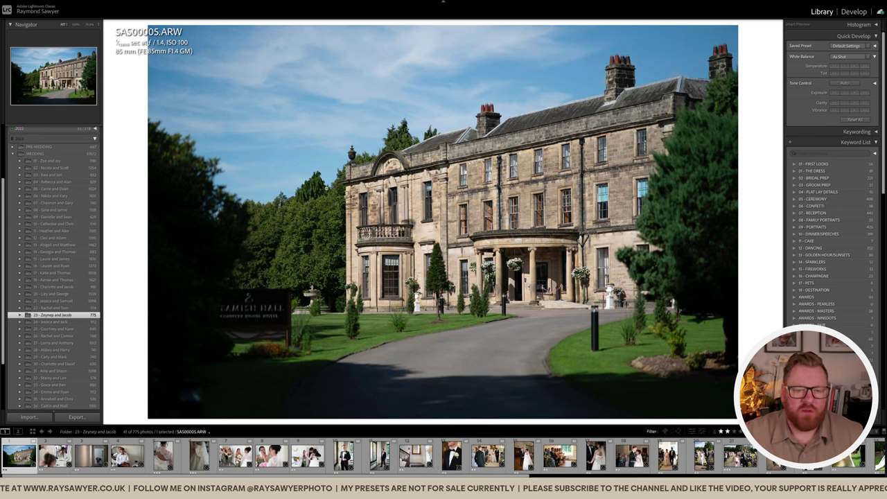
pyautogui.doubleClick(348, 190)
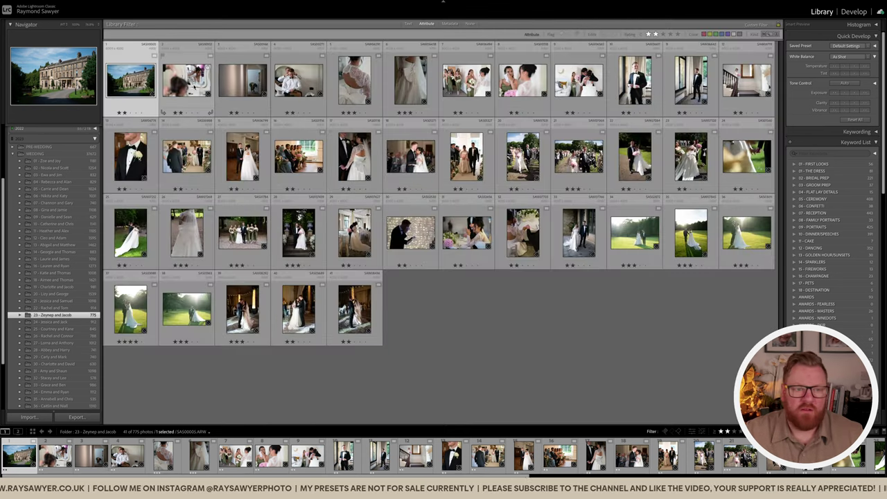
pyautogui.press('e')
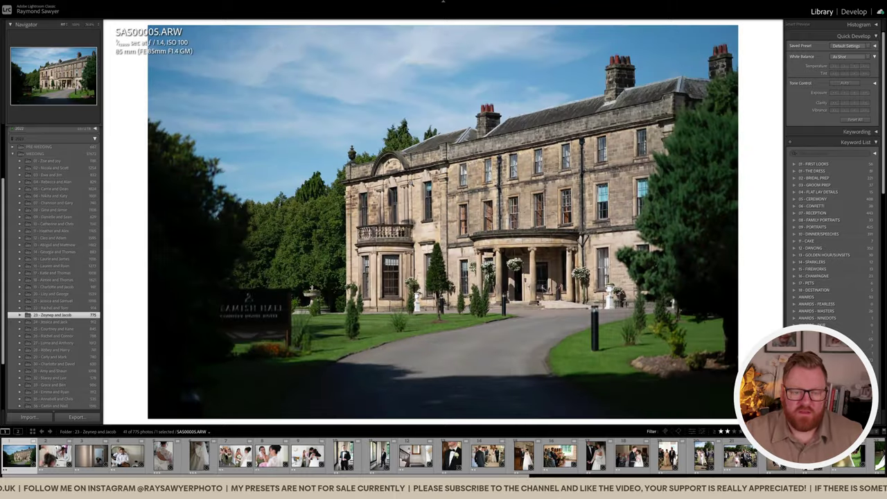
pyautogui.press('d')
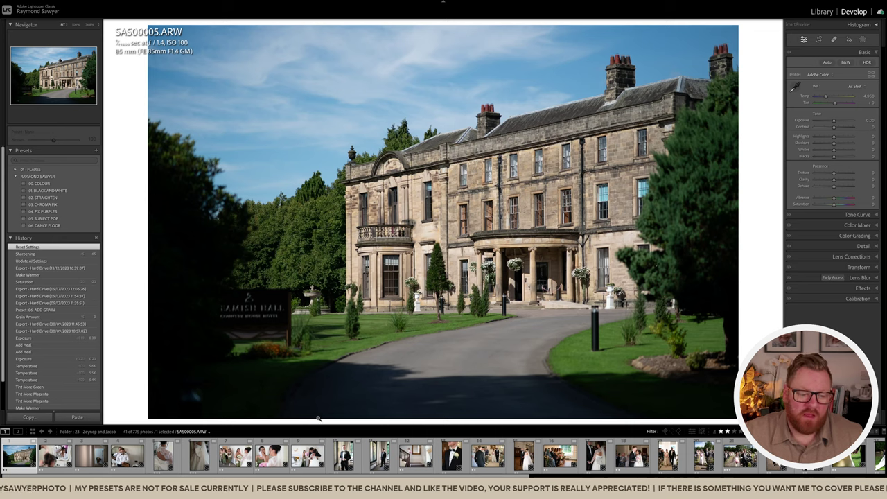
# Step: Open groom photo SAS00271, select all 41 photos and apply the 00. COLOUR preset
pyautogui.click(127, 456)
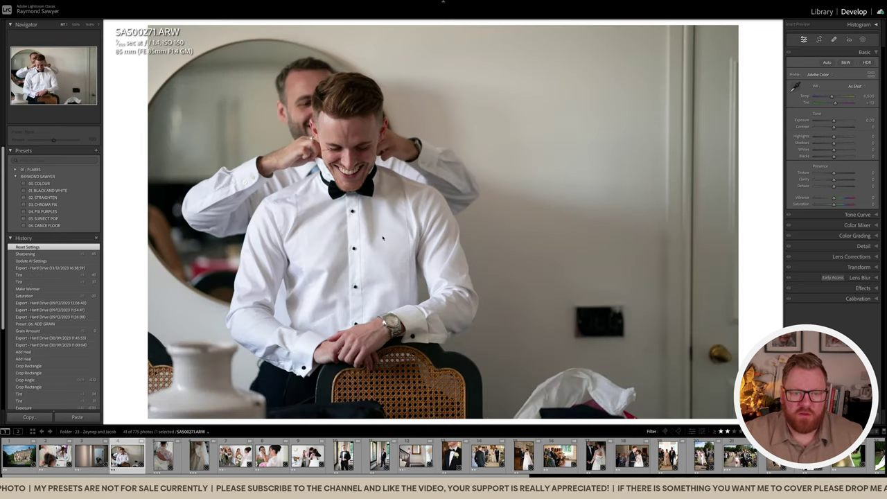
pyautogui.hotkey('ctrl', 'a')
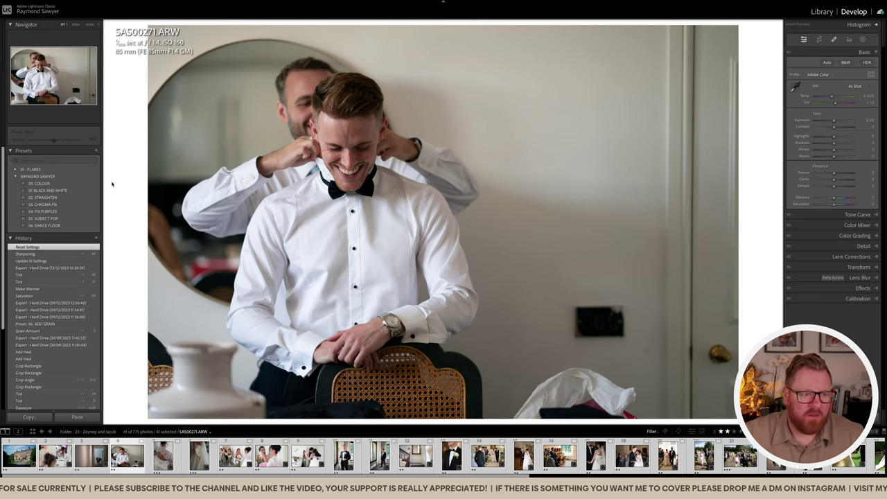
pyautogui.click(83, 184)
# Step: In Library Quick Develop, warm the white balance and shift tint toward magenta
pyautogui.click(822, 11)
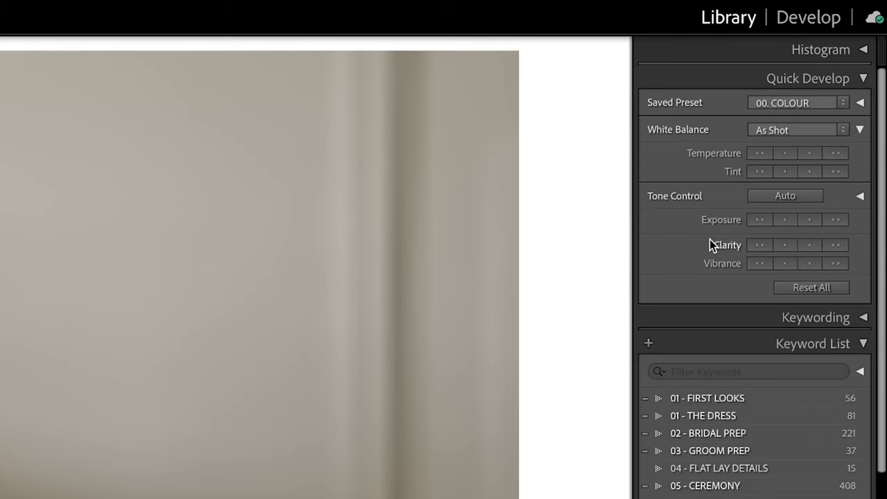
pyautogui.click(810, 154)
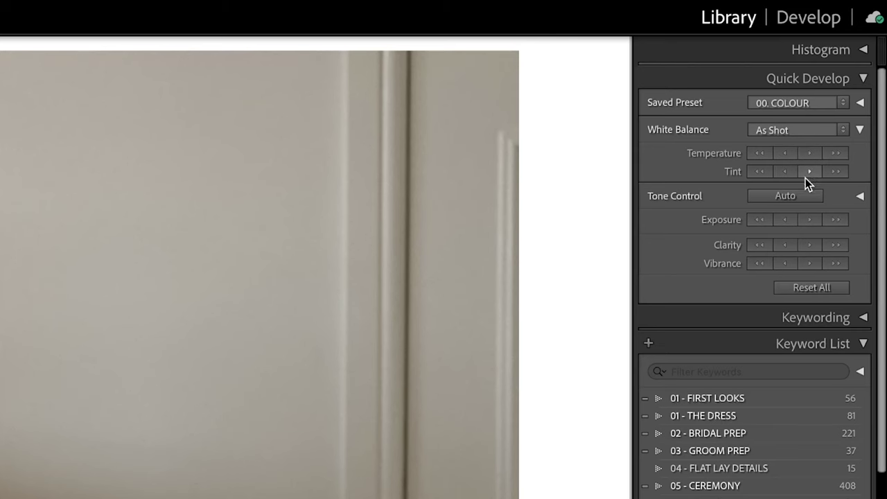
pyautogui.click(842, 172)
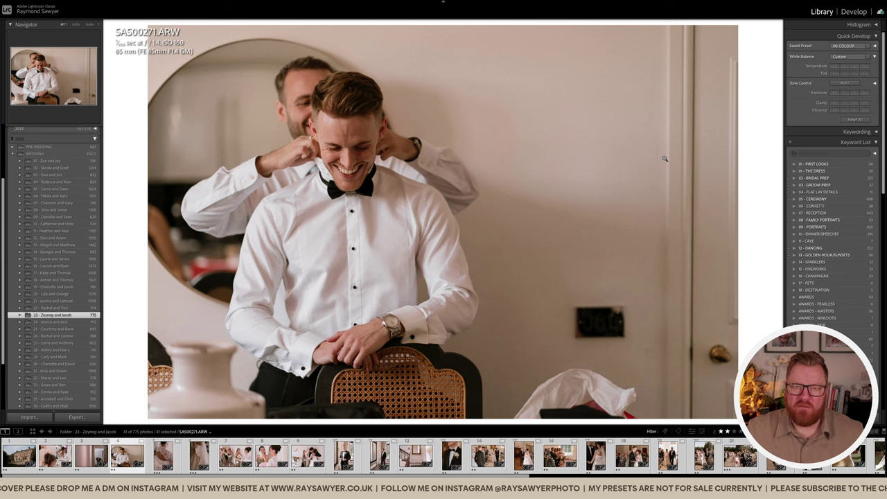
# Step: Set house exterior SAS00005.ARW to temperature 6,002, tint +40, exposure -0.10, and raise its rating
pyautogui.press('d')
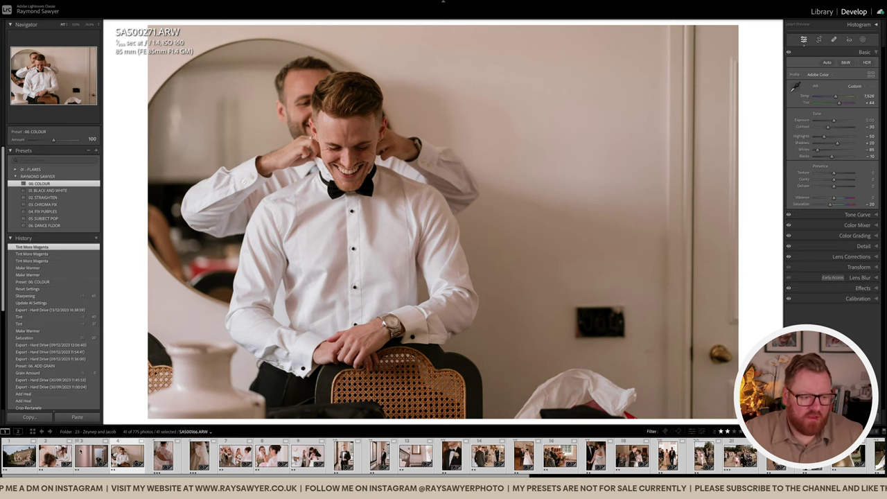
pyautogui.hotkey('ctrl', 'd')
pyautogui.click(18, 455)
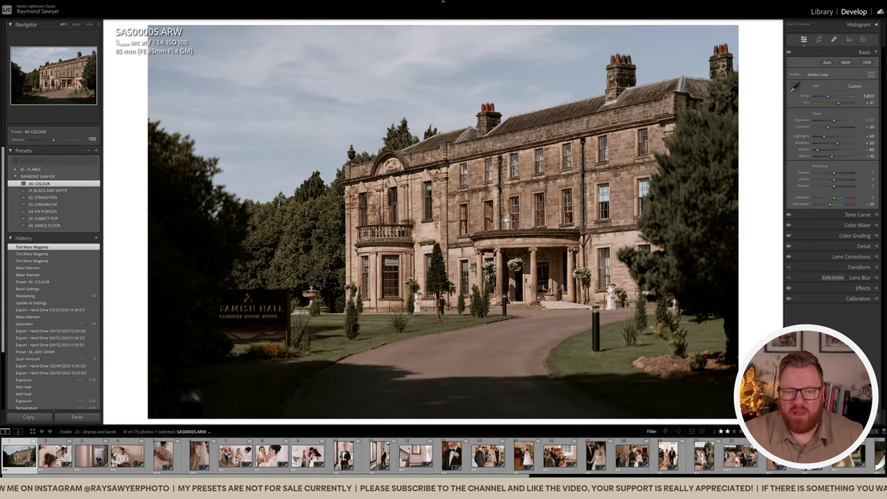
pyautogui.hotkey('ctrl', '-')
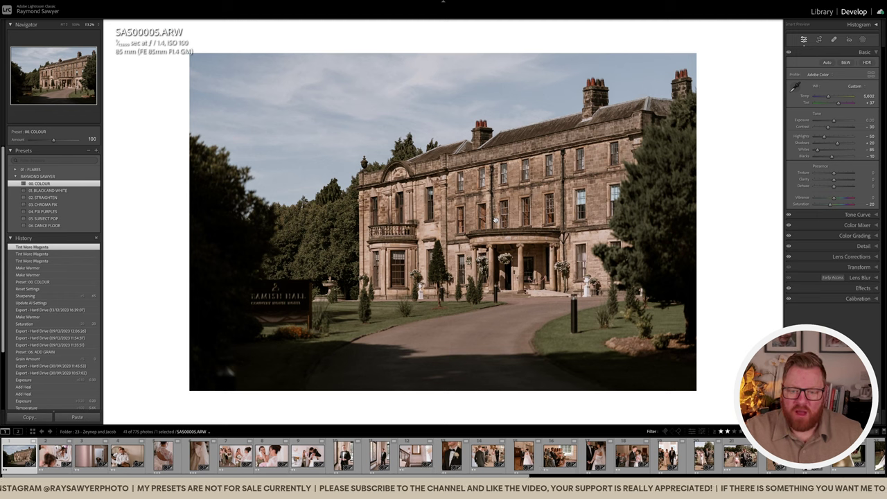
pyautogui.press(']')
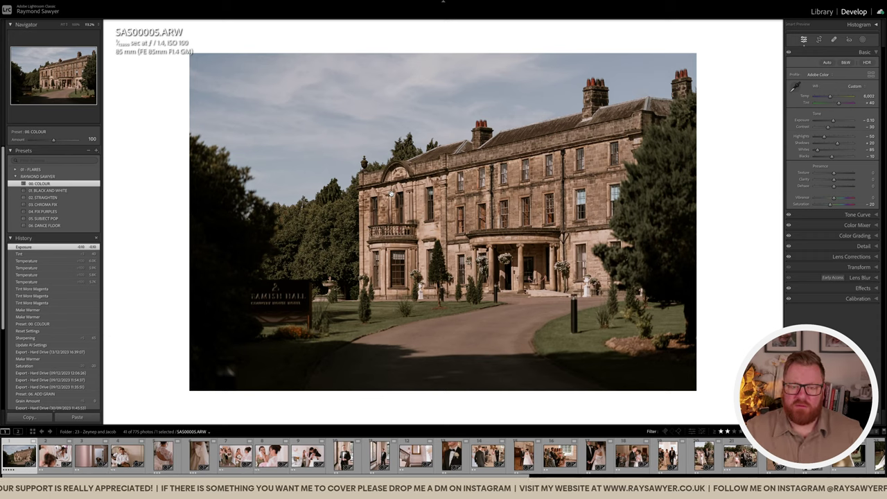
# Step: Straighten the house photo by 0.45° and zoom in on the entrance
pyautogui.press('r')
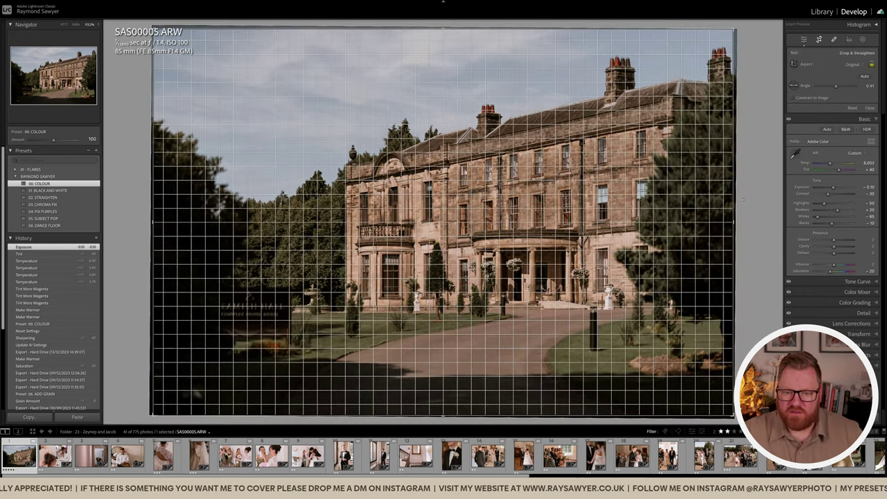
pyautogui.press('r')
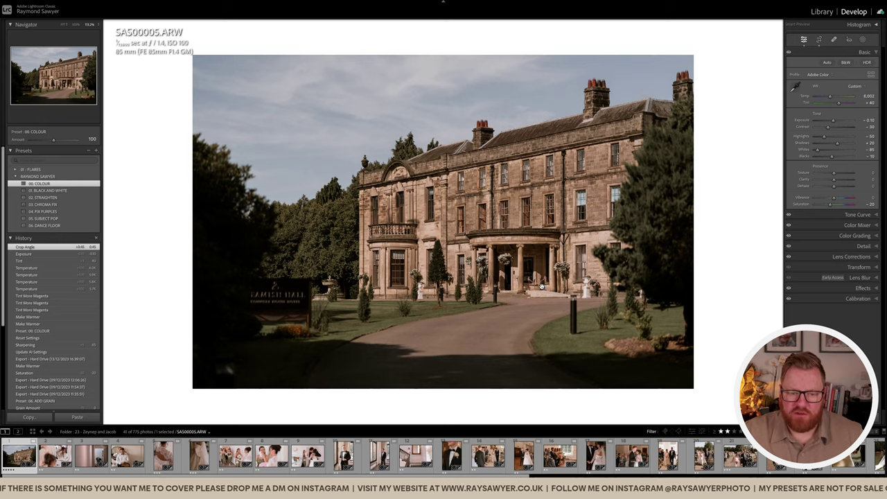
pyautogui.scroll(2, 543, 286)
pyautogui.scroll(4, 543, 287)
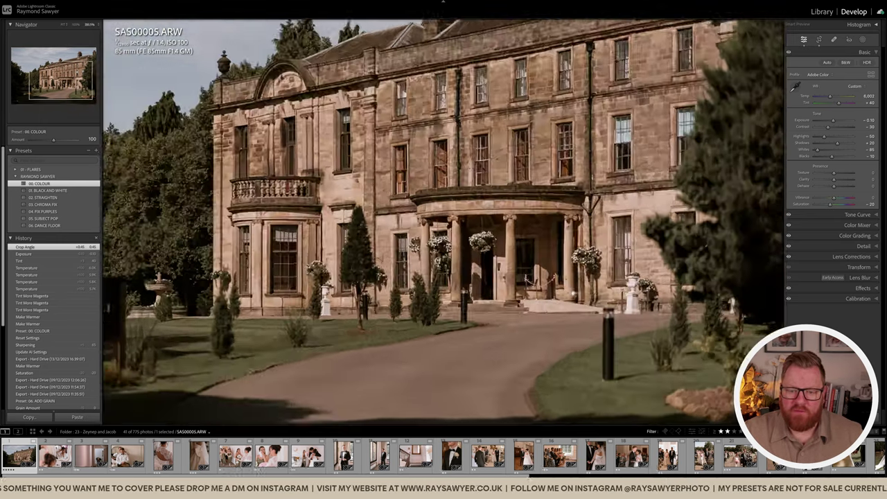
pyautogui.scroll(2, 622, 306)
pyautogui.scroll(2, 622, 307)
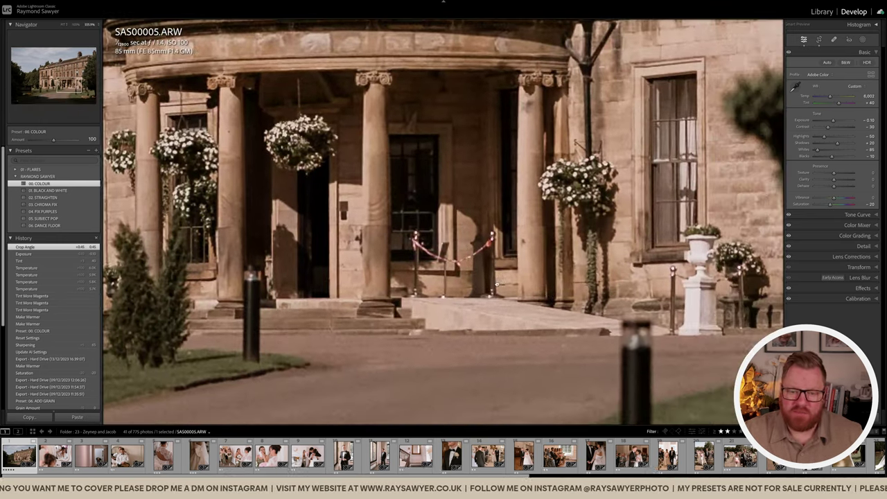
# Step: Heal away the rope barrier across the front entrance, then zoom back out
pyautogui.press('q')
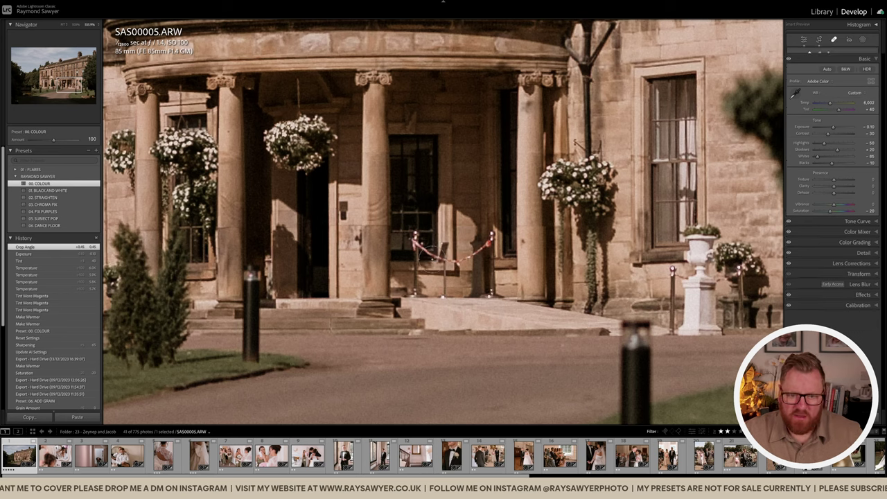
pyautogui.scroll(-8, 429, 253)
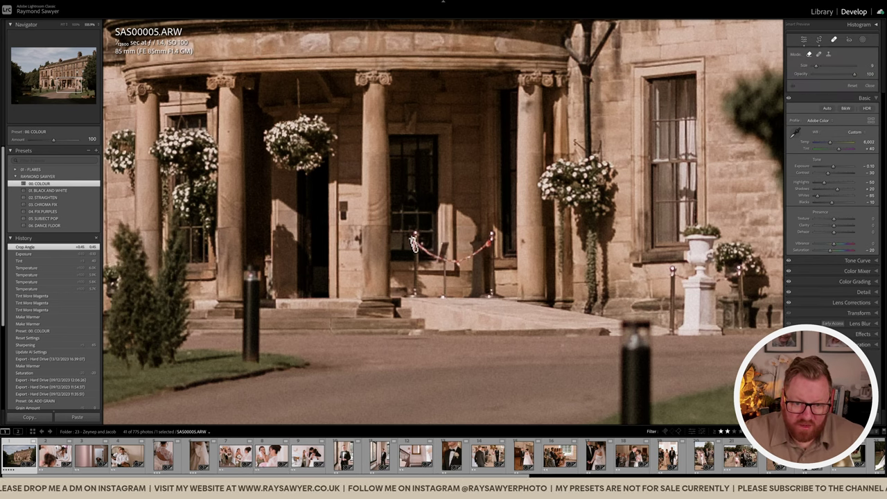
pyautogui.moveTo(414, 238)
pyautogui.mouseDown()
pyautogui.moveTo(462, 265)
pyautogui.moveTo(490, 241)
pyautogui.mouseUp()
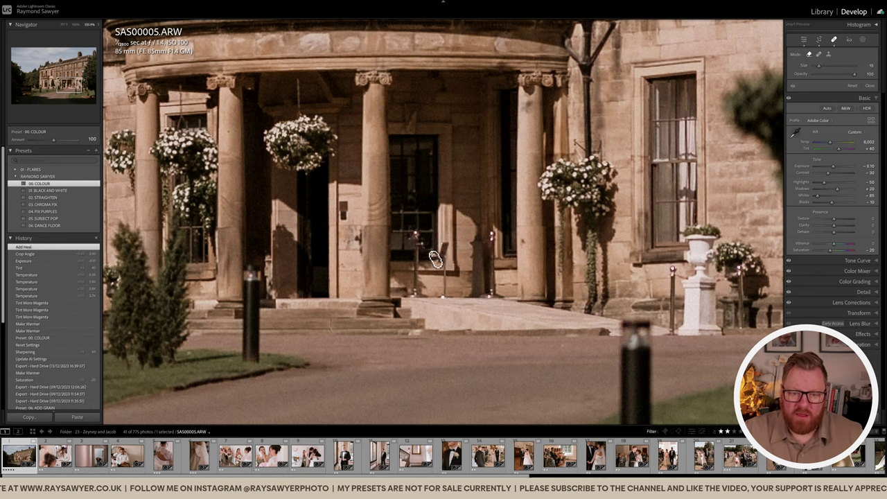
pyautogui.click(489, 244)
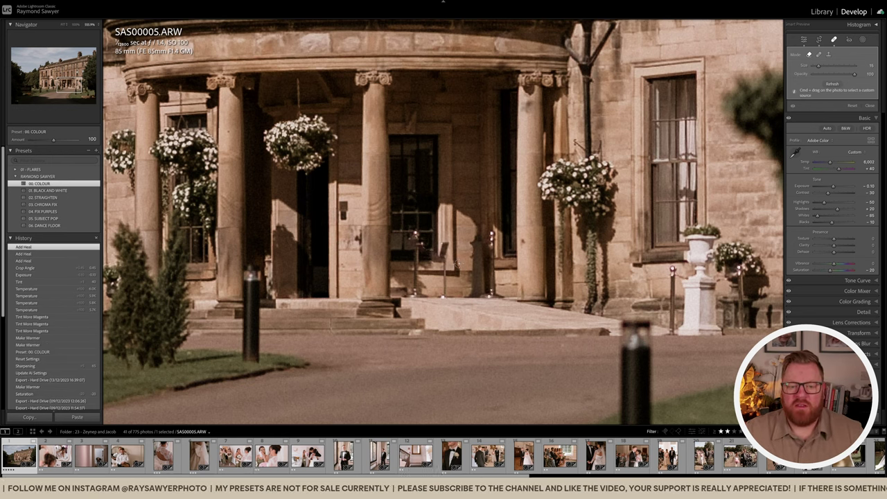
pyautogui.moveTo(434, 251); pyautogui.dragTo(418, 247)
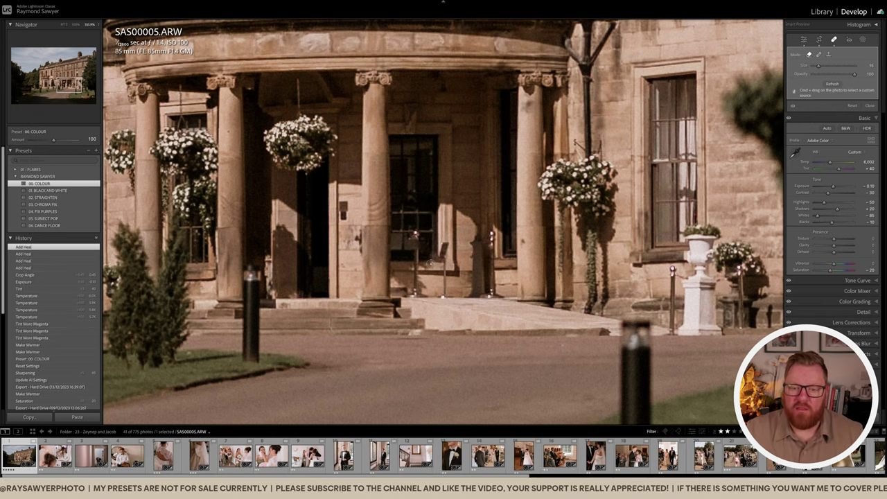
pyautogui.press('q')
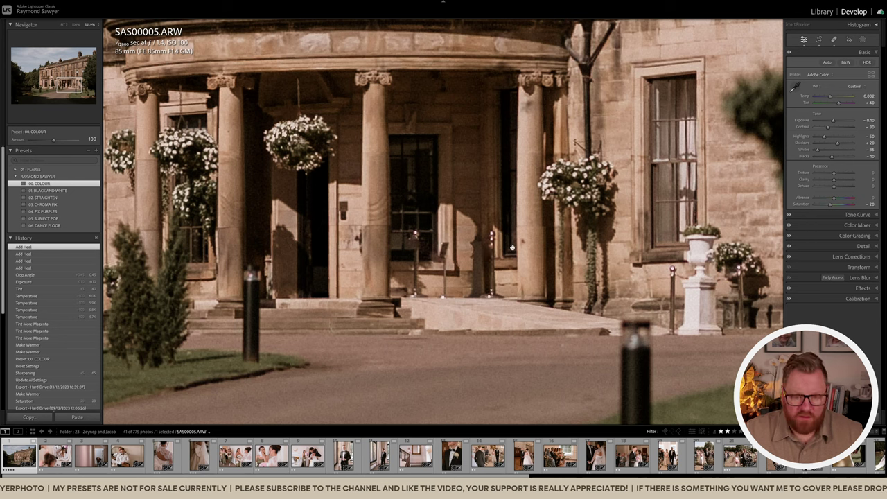
pyautogui.press('q')
pyautogui.click(524, 246)
pyautogui.press('q')
pyautogui.press('z')
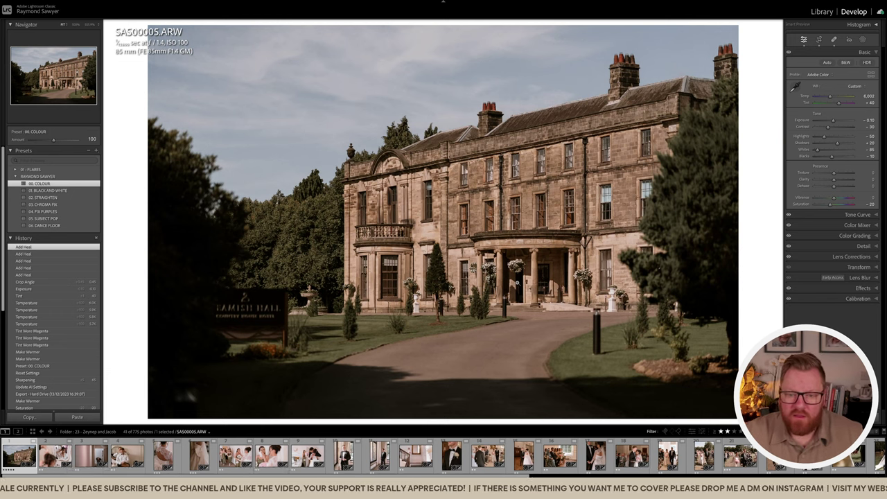
# Step: On SAS00102.ARW, lower exposure slightly, add a subject mask, and trim the left side
pyautogui.press('Right')
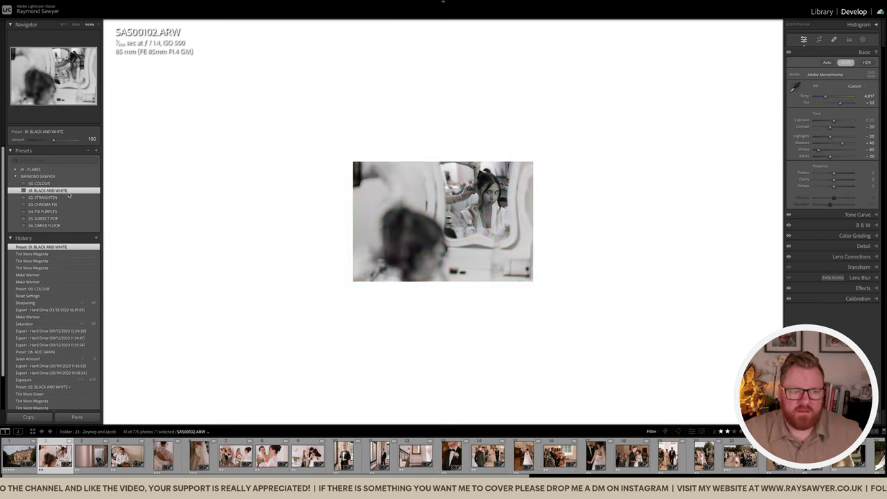
pyautogui.press('-')
pyautogui.hotkey('shift', 's')
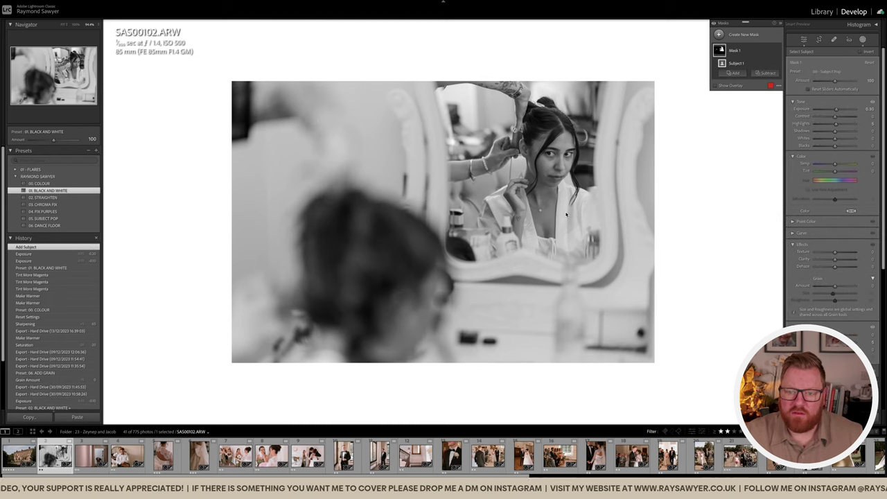
pyautogui.press('r')
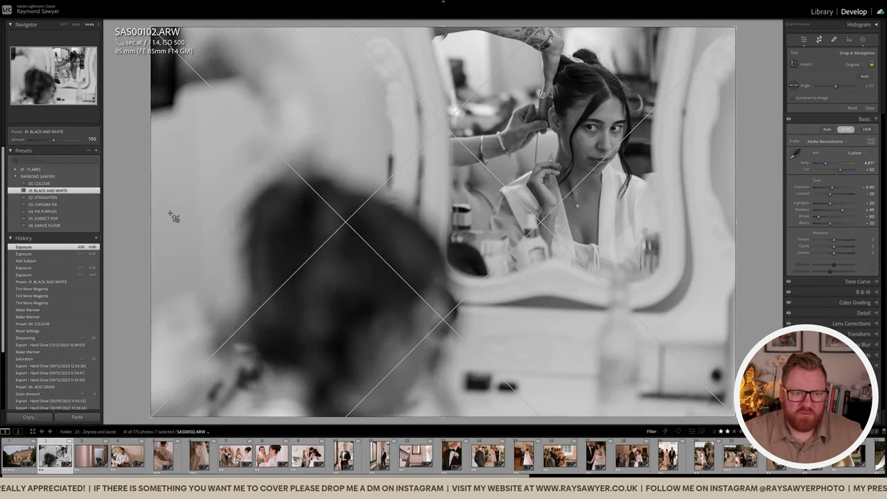
pyautogui.moveTo(151, 222); pyautogui.dragTo(182, 221)
pyautogui.press('r')
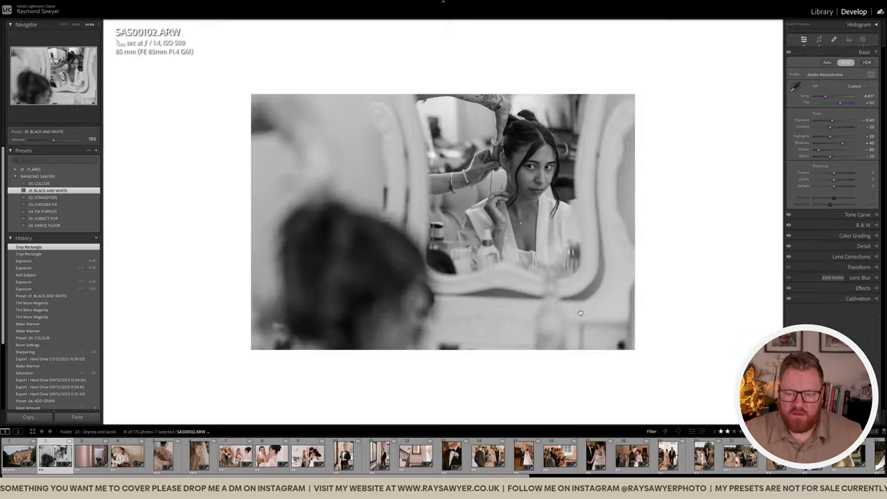
# Step: Heal four spots along the bottom edge and commit a tighter crop
pyautogui.press('k')
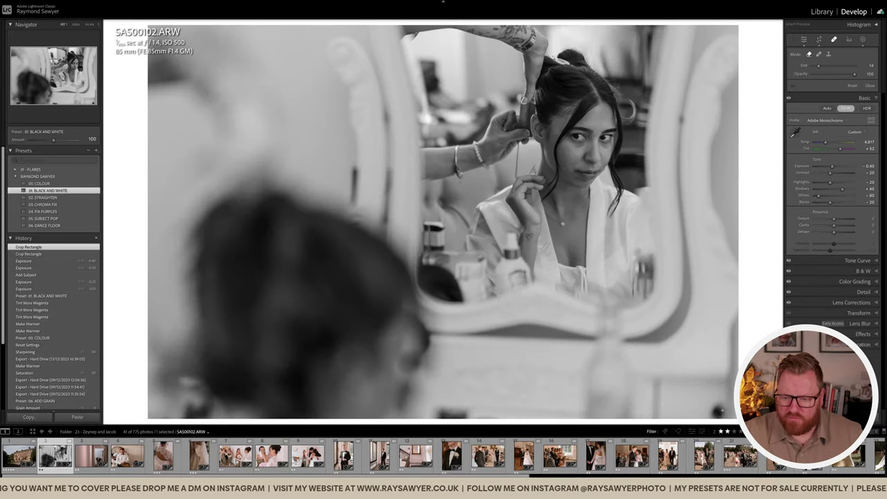
pyautogui.click(719, 412)
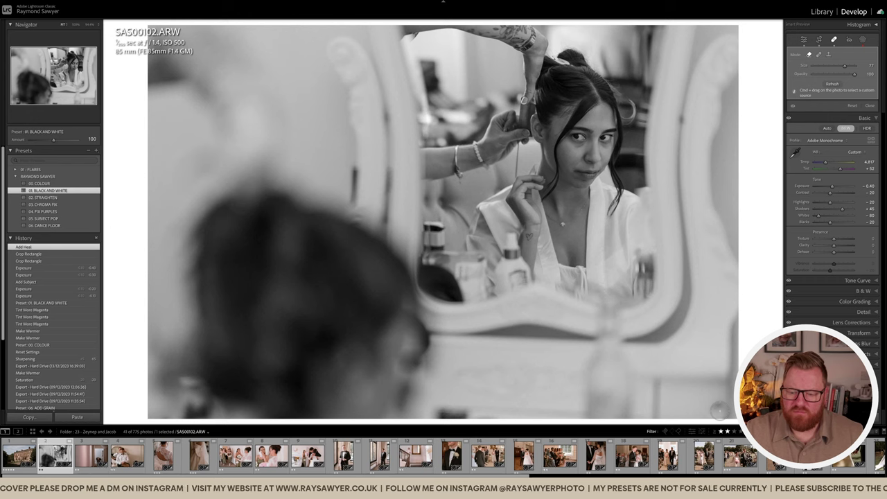
pyautogui.click(716, 406)
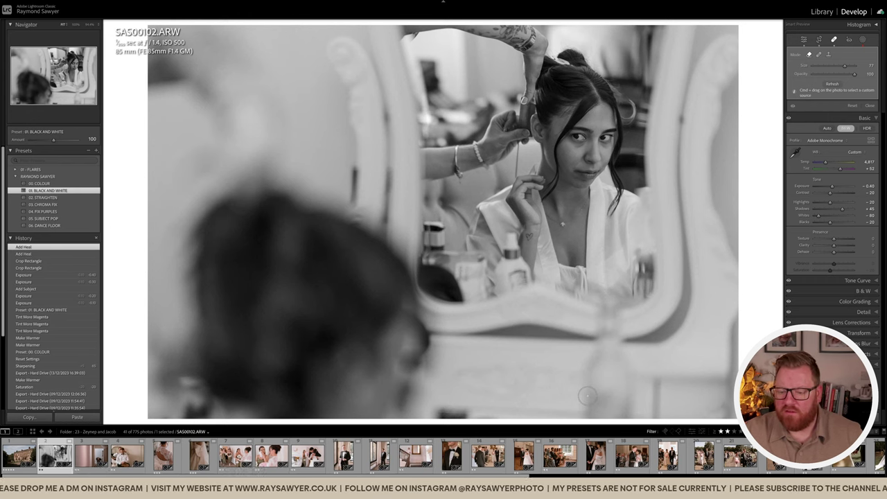
pyautogui.click(438, 412)
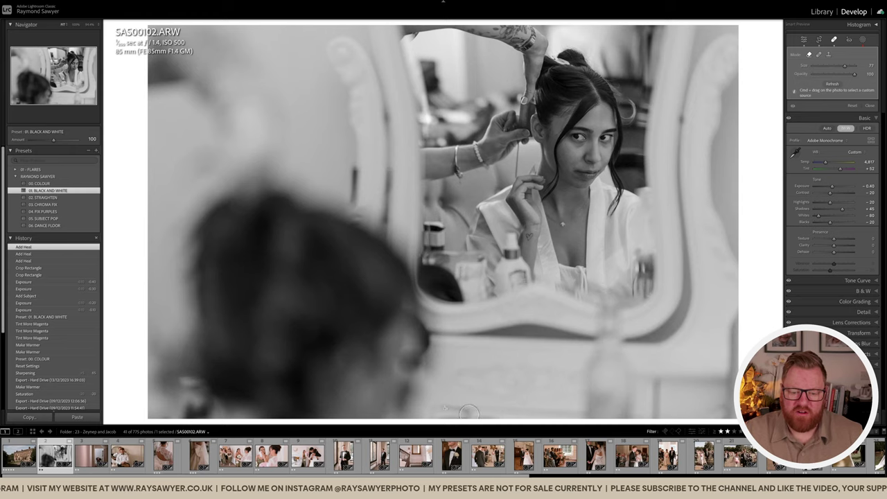
pyautogui.click(469, 412)
pyautogui.press('r')
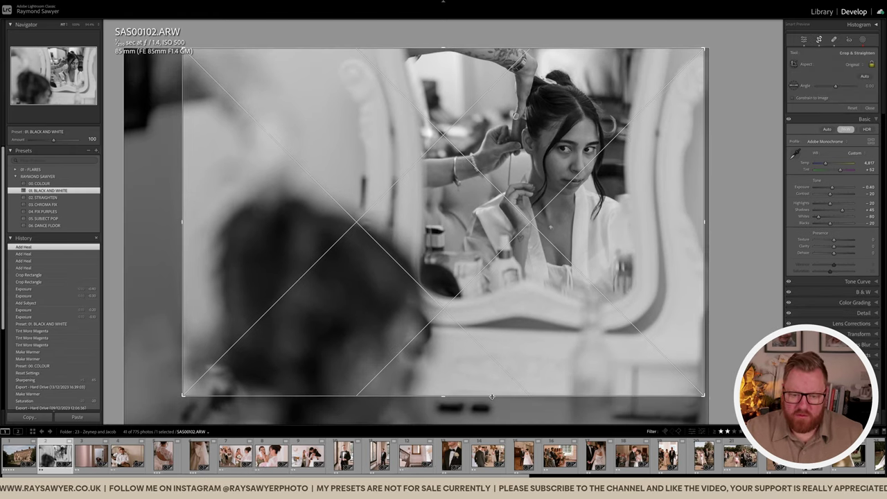
pyautogui.press('Return')
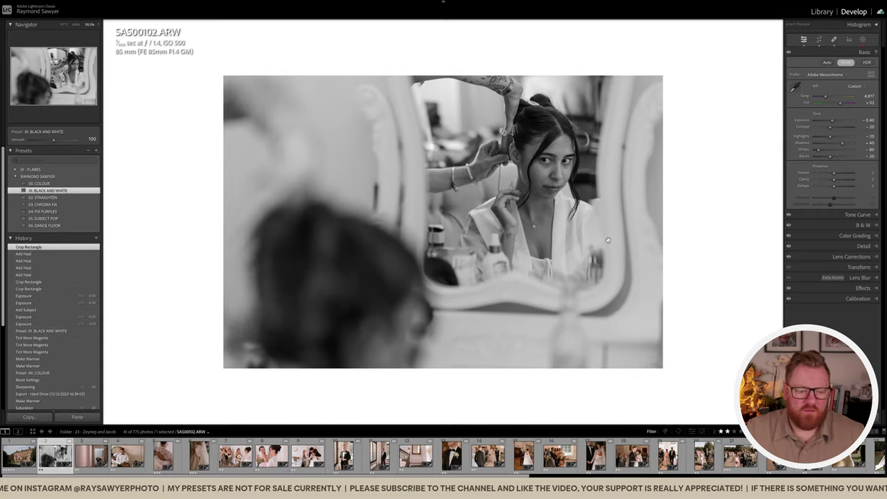
pyautogui.press('Right')
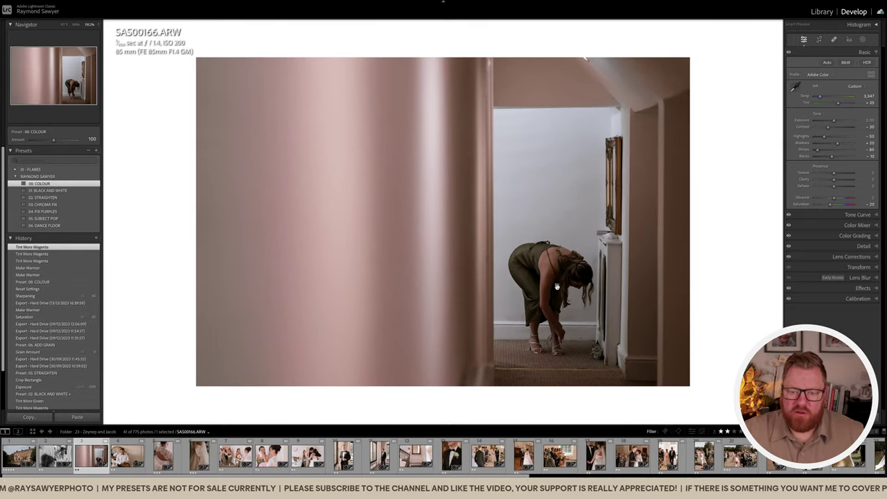
# Step: Apply the 01. BLACK AND WHITE preset and raise the subject mask's exposure to 0.40
pyautogui.click(76, 190)
pyautogui.hotkey('shift', 'w')
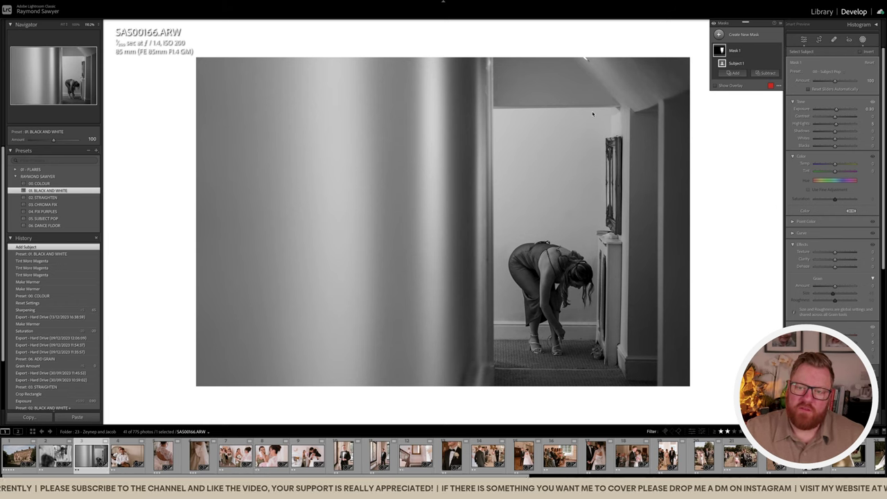
pyautogui.click(777, 52)
pyautogui.click(778, 51)
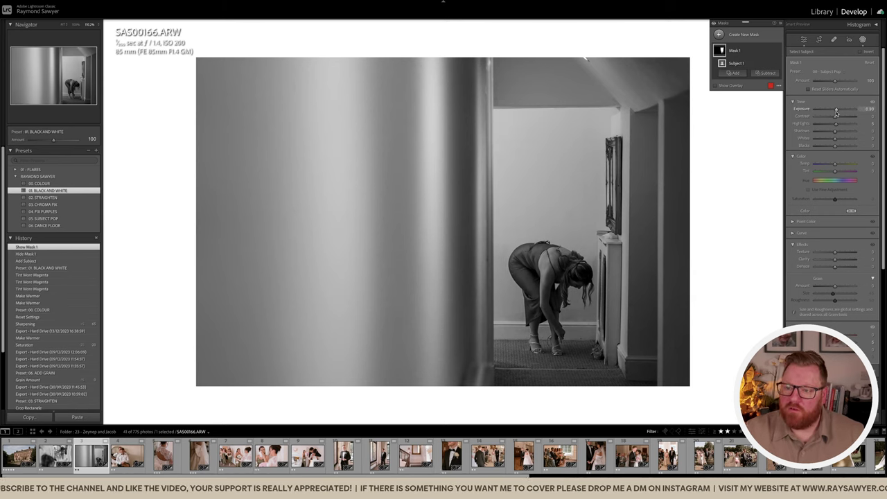
pyautogui.moveTo(836, 112); pyautogui.dragTo(838, 112)
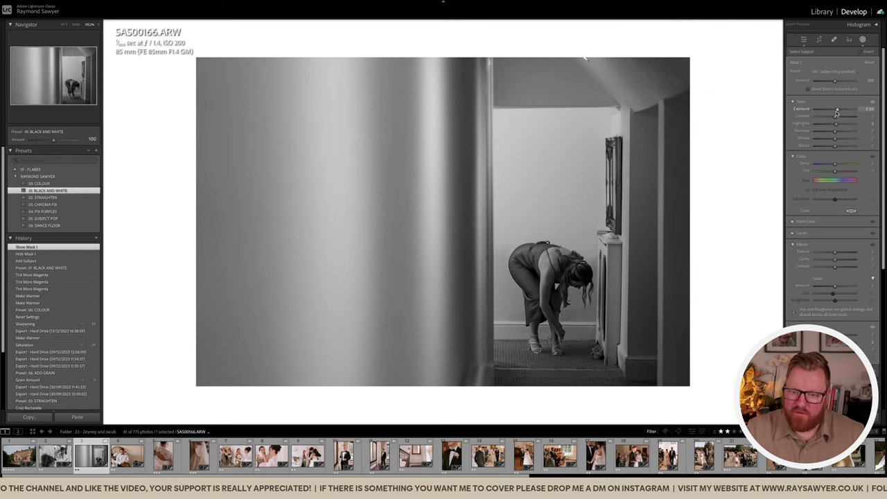
pyautogui.press('k')
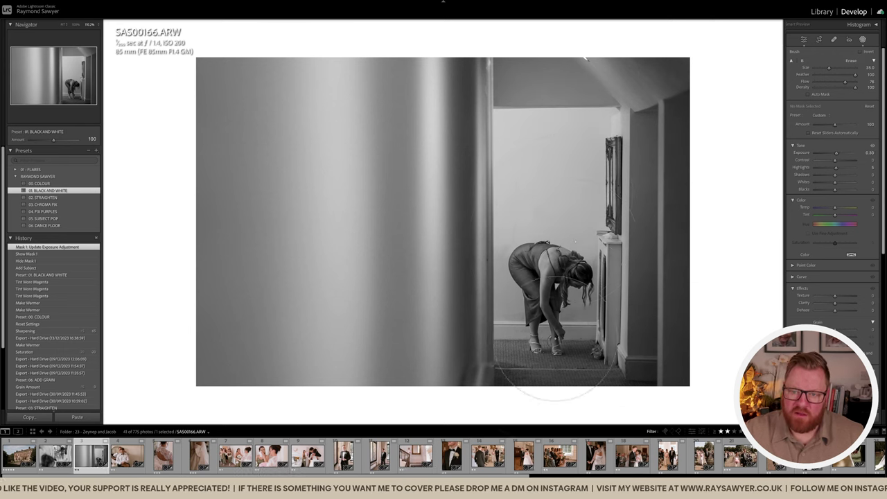
# Step: Rotate the hallway photo slightly to level it and apply the 02. STRAIGHTEN preset
pyautogui.press('r')
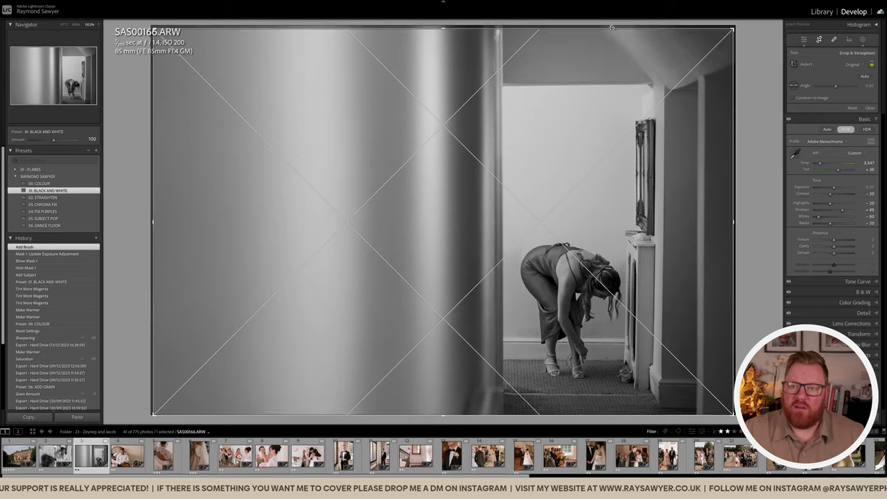
pyautogui.moveTo(612, 26); pyautogui.dragTo(744, 167)
pyautogui.press('r')
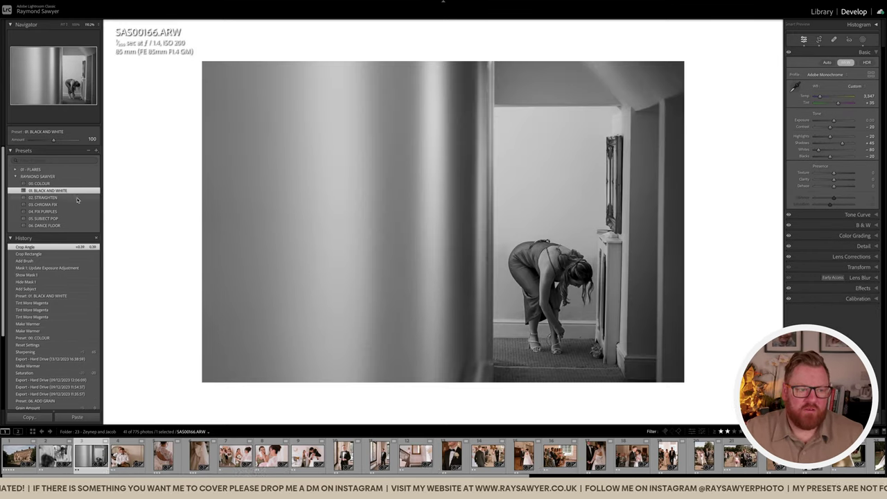
pyautogui.click(77, 201)
pyautogui.press('r')
pyautogui.press('r')
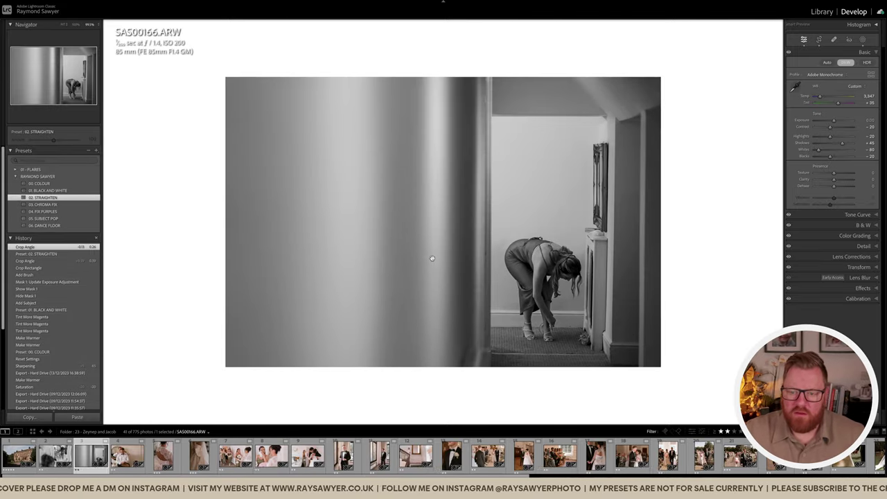
pyautogui.press('Right')
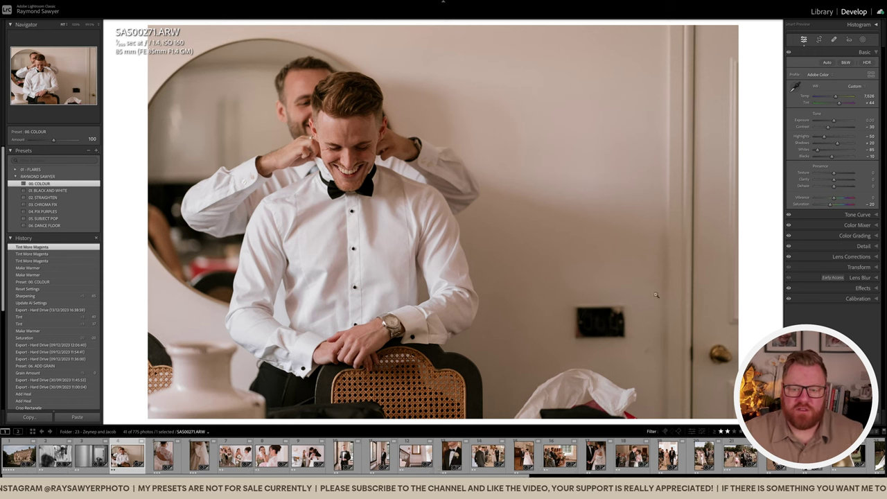
# Step: Trim the groom photo's crop in from the right and lower exposure to -0.40
pyautogui.press('r')
pyautogui.moveTo(737, 224); pyautogui.dragTo(720, 224)
pyautogui.press('r')
pyautogui.press('-')
pyautogui.press('-')
pyautogui.press('-')
pyautogui.press('-')
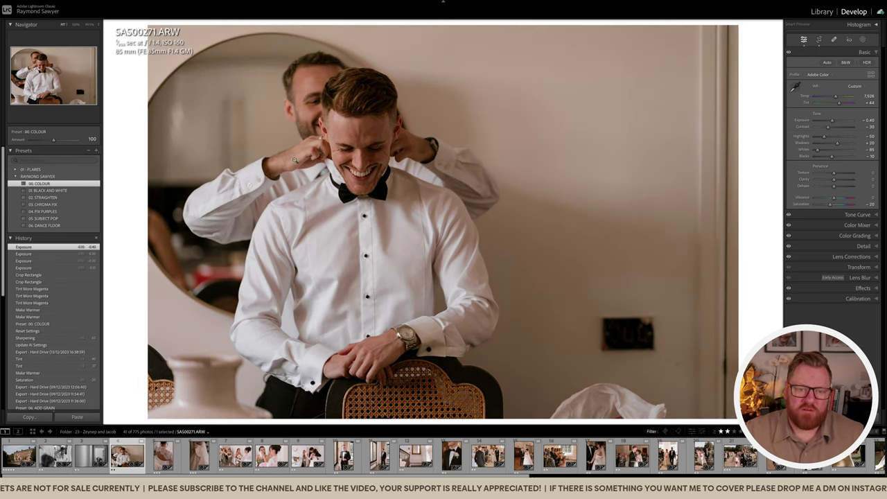
# Step: Shift the groom photo's tint slightly toward magenta
pyautogui.hotkey('ctrl', '-')
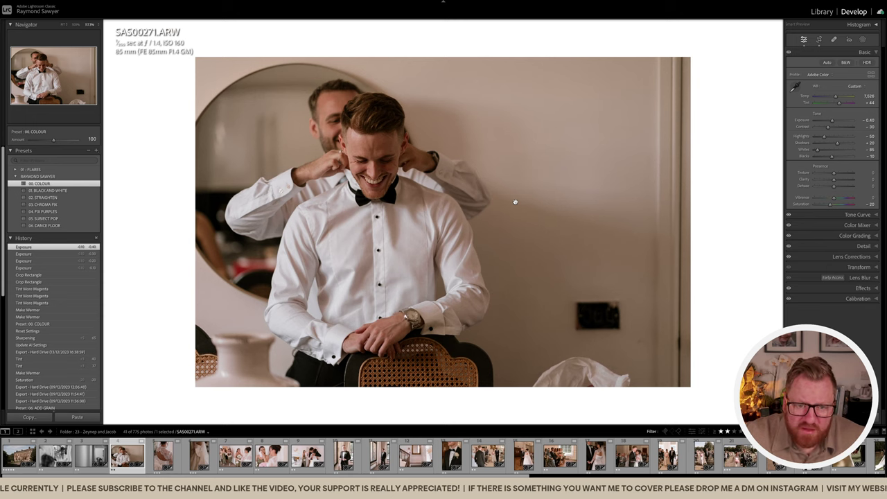
pyautogui.press(',')
pyautogui.press('+')
pyautogui.press('+')
# Step: Remove the light switch, the cloth, the wall marks and the dark object at the wall's base
pyautogui.press('q')
pyautogui.moveTo(576, 303)
pyautogui.mouseDown()
pyautogui.moveTo(578, 328)
pyautogui.moveTo(621, 327)
pyautogui.moveTo(623, 306)
pyautogui.moveTo(574, 306)
pyautogui.mouseUp()
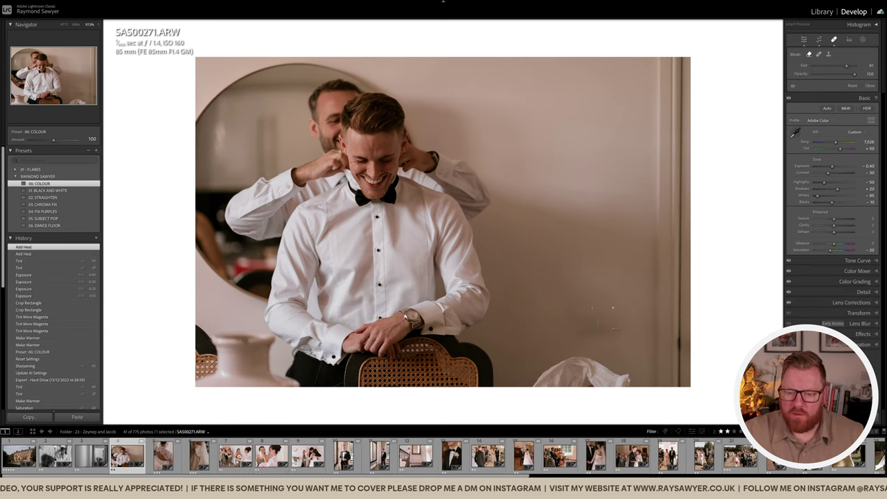
pyautogui.moveTo(596, 350); pyautogui.dragTo(555, 378)
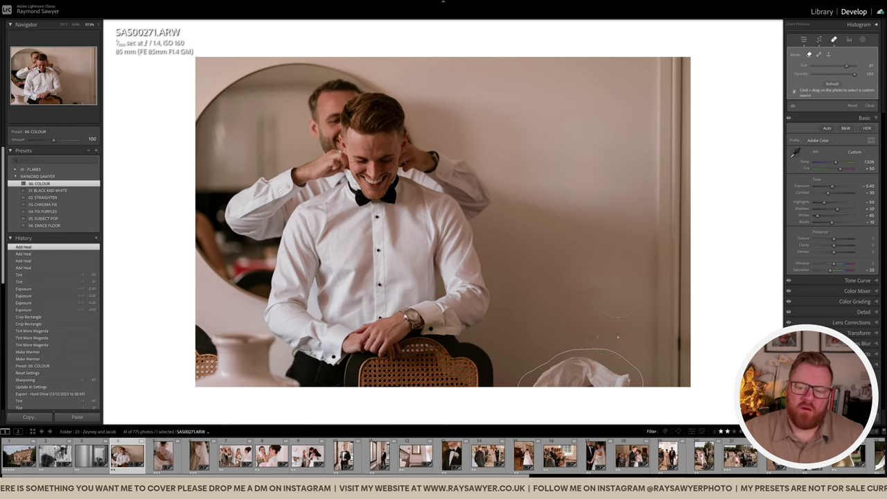
pyautogui.moveTo(620, 298)
pyautogui.mouseDown()
pyautogui.moveTo(607, 317)
pyautogui.moveTo(593, 289)
pyautogui.moveTo(580, 297)
pyautogui.moveTo(582, 332)
pyautogui.mouseUp()
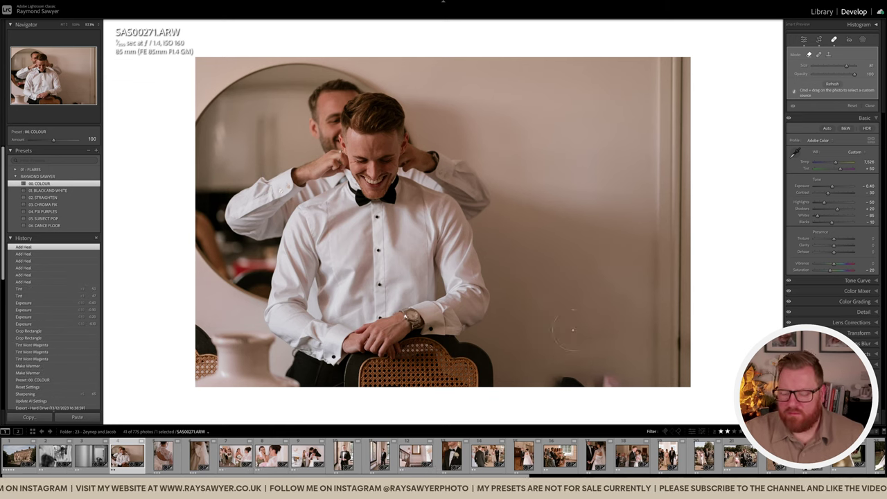
pyautogui.moveTo(629, 328); pyautogui.dragTo(565, 340)
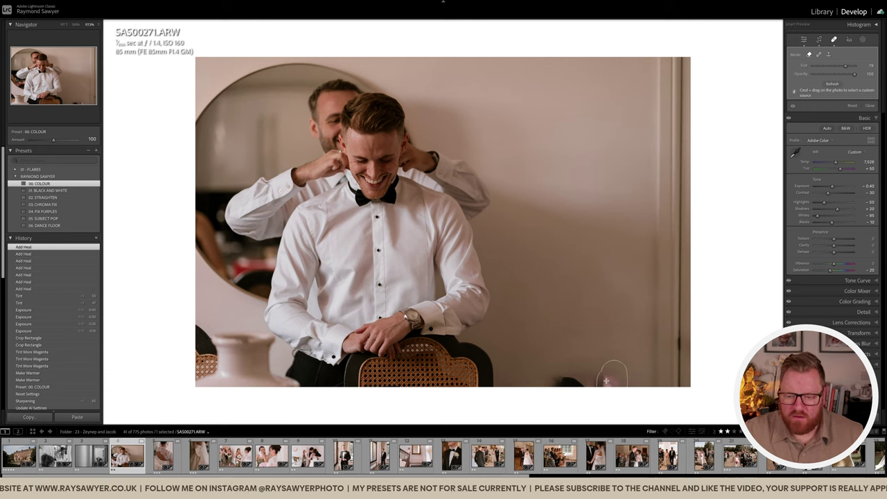
pyautogui.moveTo(579, 380)
pyautogui.mouseDown()
pyautogui.moveTo(553, 382)
pyautogui.moveTo(571, 371)
pyautogui.moveTo(603, 375)
pyautogui.mouseUp()
# Step: Raise the crop's bottom edge for a tighter frame
pyautogui.press('r')
pyautogui.moveTo(487, 406); pyautogui.dragTo(487, 400)
pyautogui.press('r')
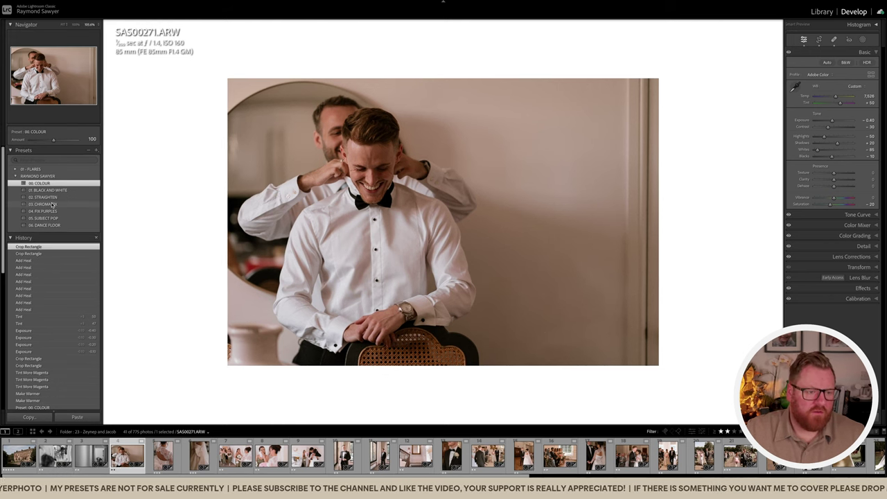
pyautogui.scroll(-3, 52, 215)
# Step: Step back to earlier History states and commit a new crop on the groom photo
pyautogui.scroll(-1, 54, 222)
pyautogui.click(55, 321)
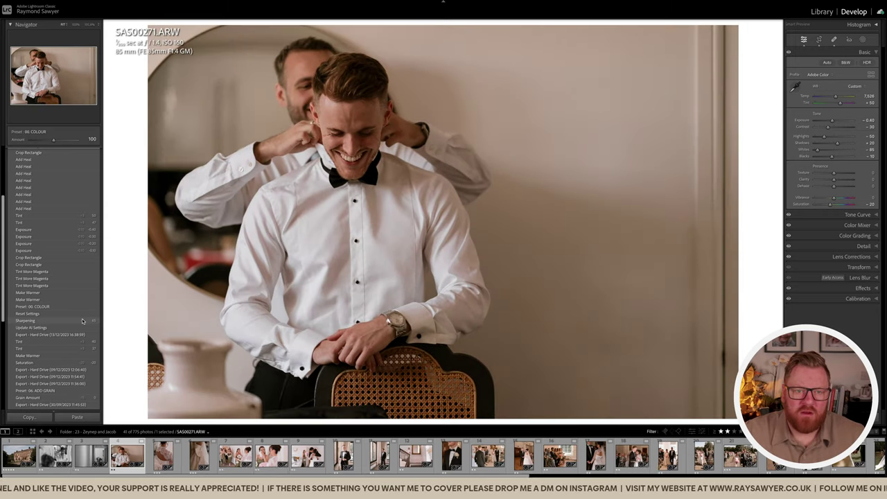
pyautogui.click(83, 321)
pyautogui.press('r')
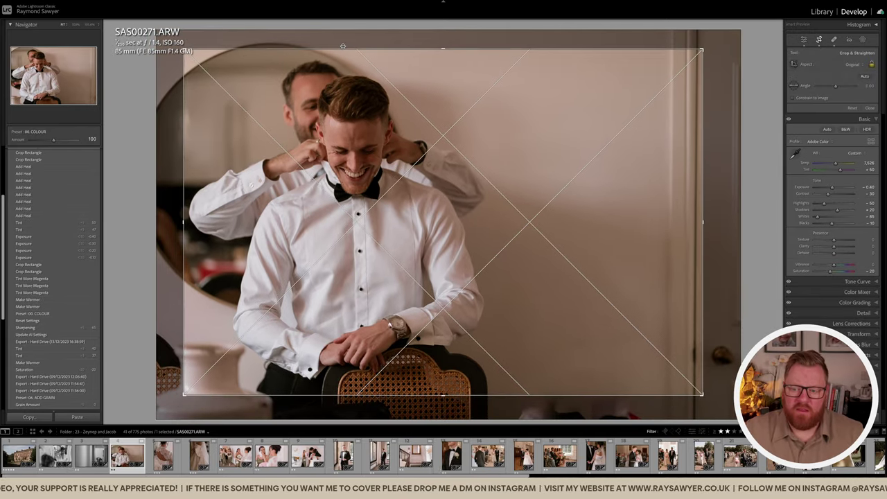
pyautogui.press('Return')
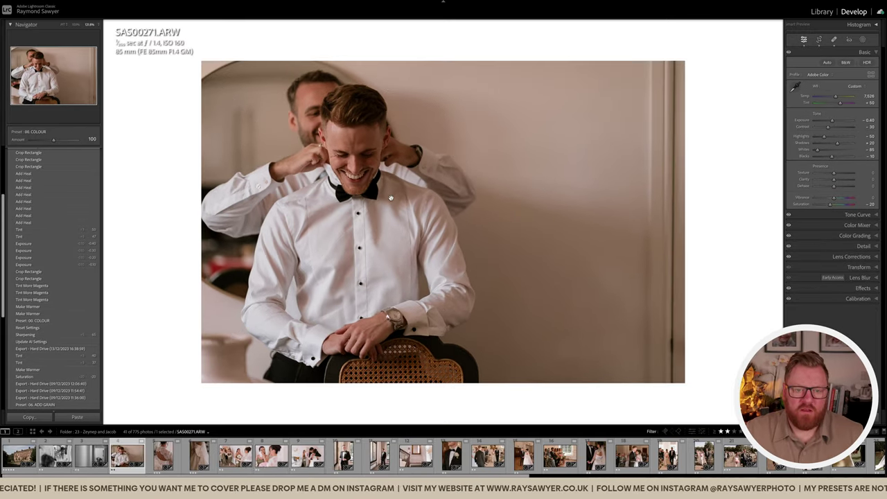
# Step: Compare the groom photo's before and after views, then move to SAW06291.ARW
pyautogui.press('\\')
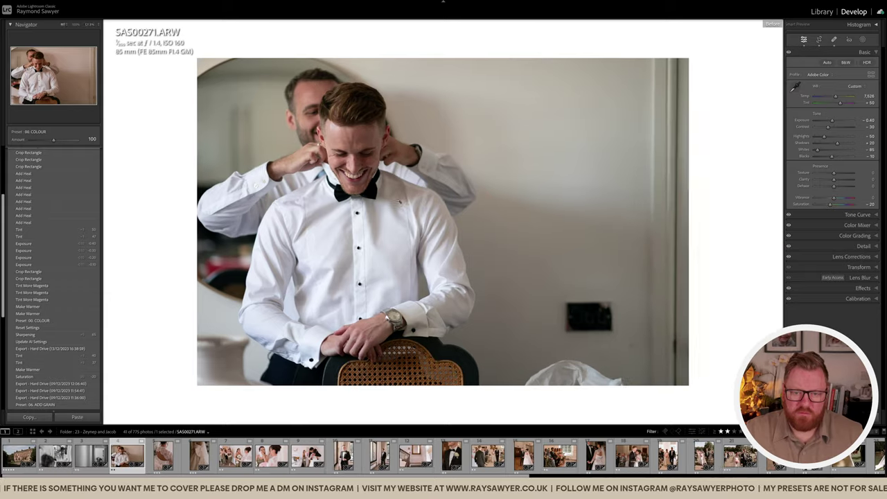
pyautogui.press('\\')
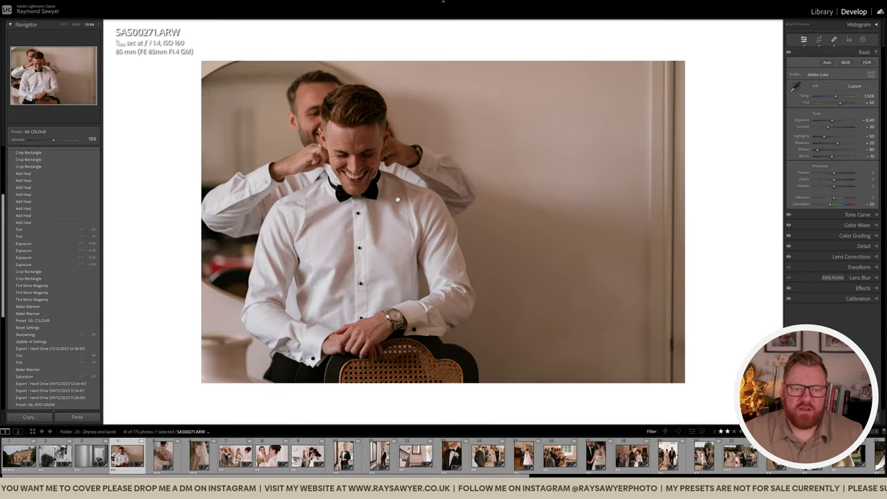
pyautogui.press('Right')
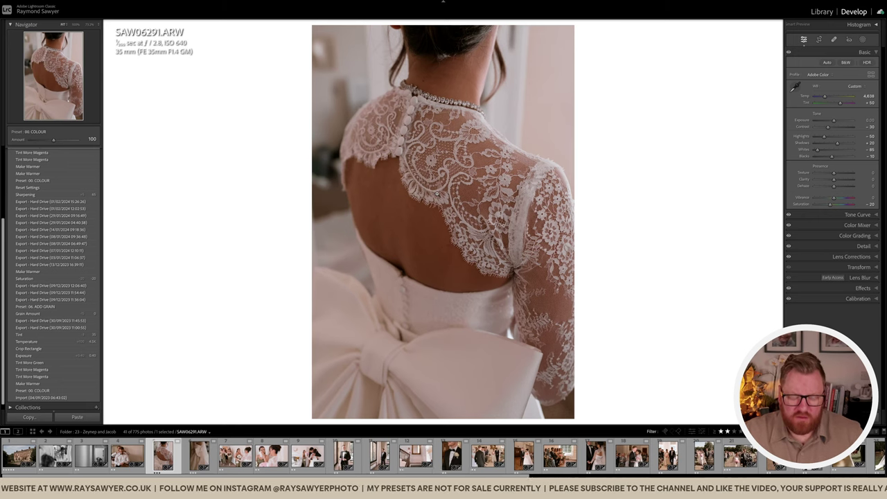
pyautogui.press('r')
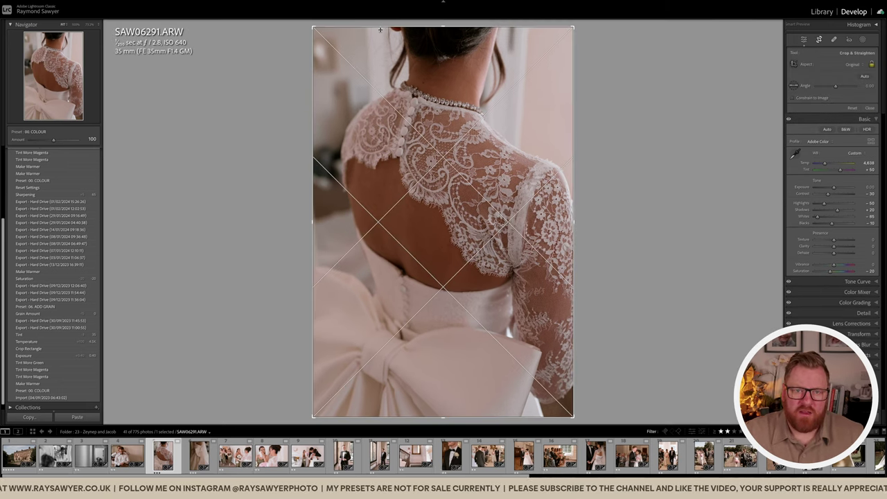
pyautogui.moveTo(313, 28); pyautogui.dragTo(317, 32)
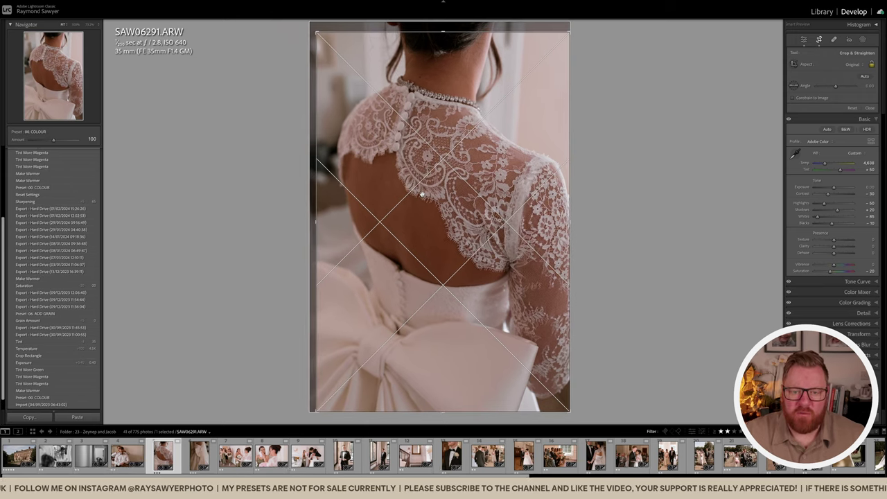
pyautogui.press('r')
pyautogui.press('=')
pyautogui.press('=')
pyautogui.press('=')
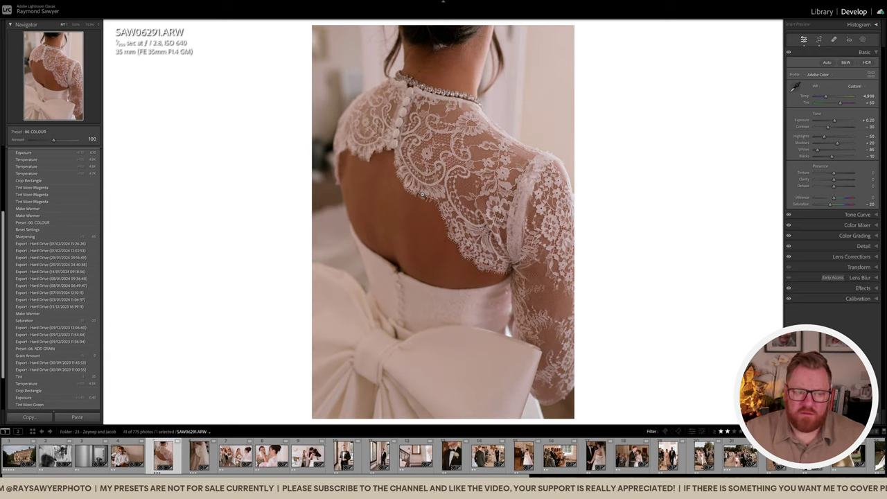
pyautogui.hotkey('ctrl', '-')
pyautogui.hotkey('ctrl', '=')
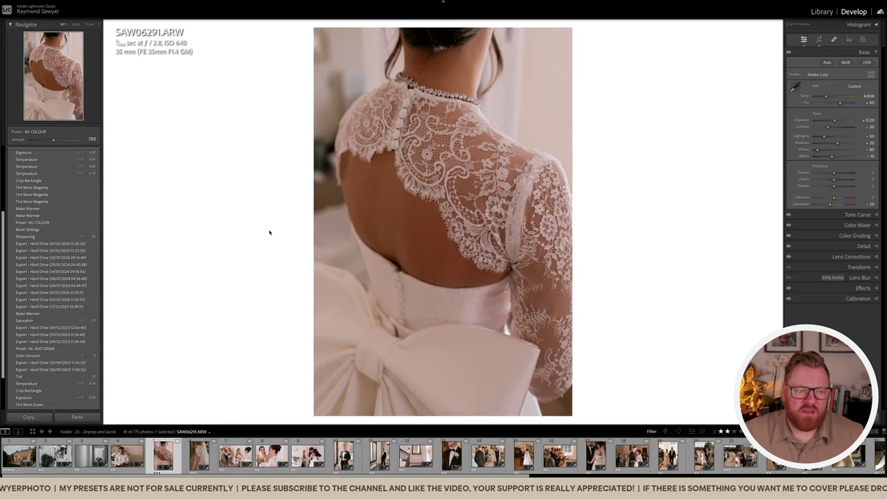
pyautogui.press('\\')
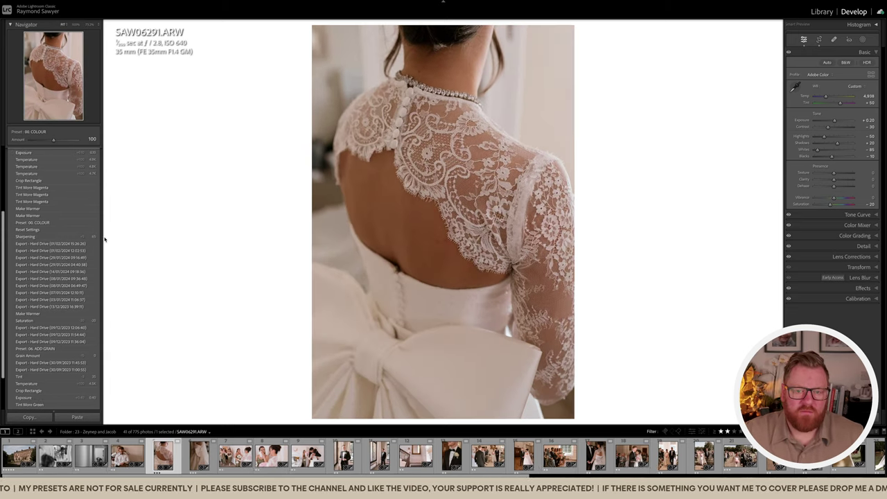
pyautogui.press('\\')
pyautogui.press('\\')
pyautogui.press('\\')
pyautogui.hotkey('ctrl', '-')
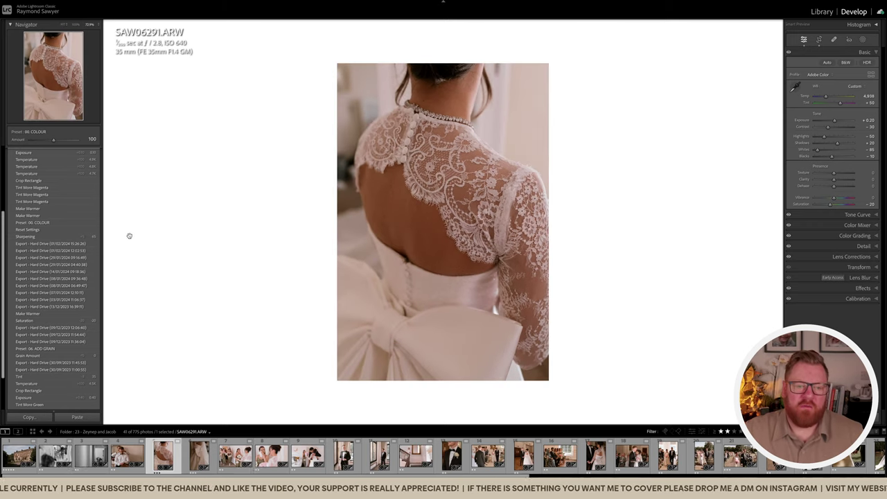
pyautogui.hotkey('ctrl', '=')
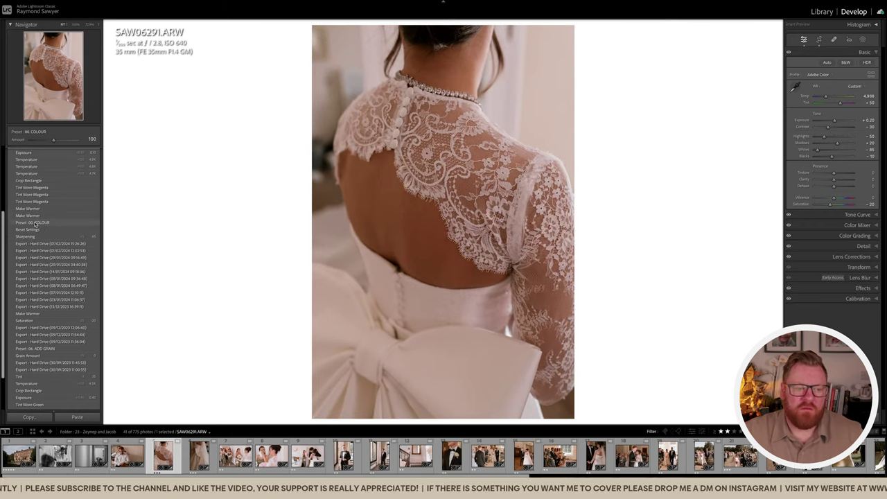
pyautogui.scroll(-1, 72, 239)
pyautogui.scroll(5, 77, 239)
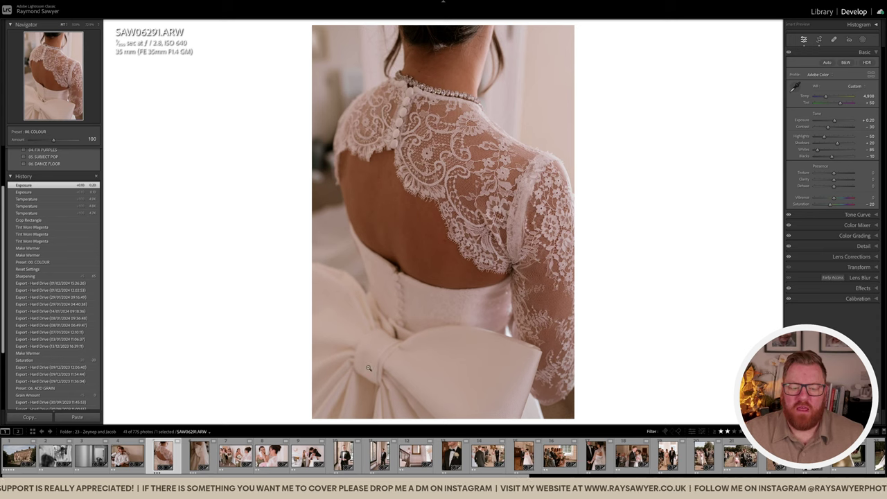
# Step: Brighten bow-dress photo SAW06438 to +0.20 exposure, then move on to SAW06494
pyautogui.click(206, 455)
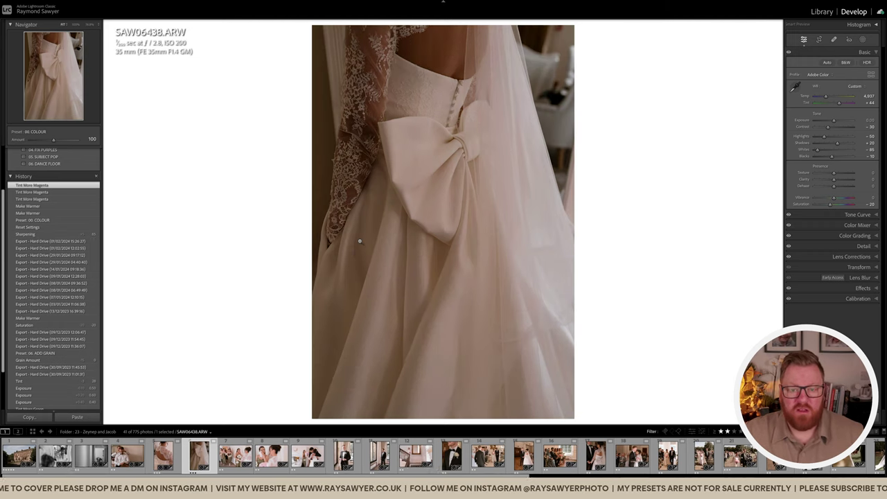
pyautogui.press('=')
pyautogui.press('=')
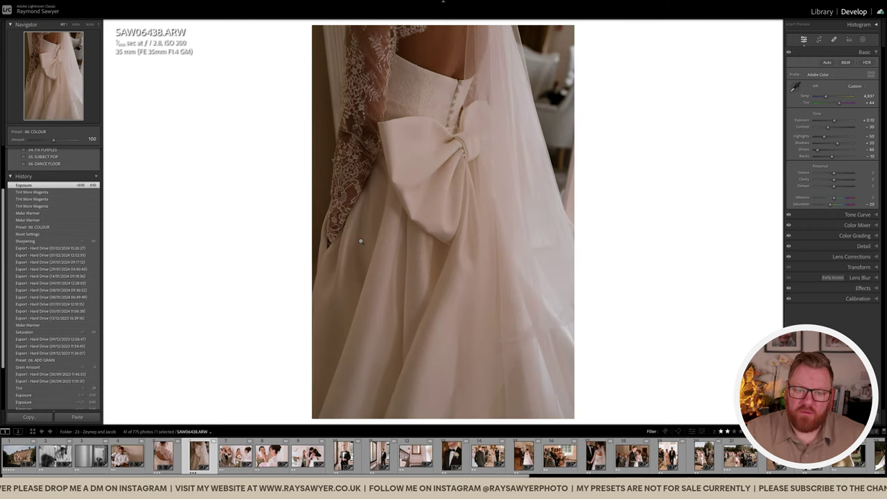
pyautogui.click(458, 211)
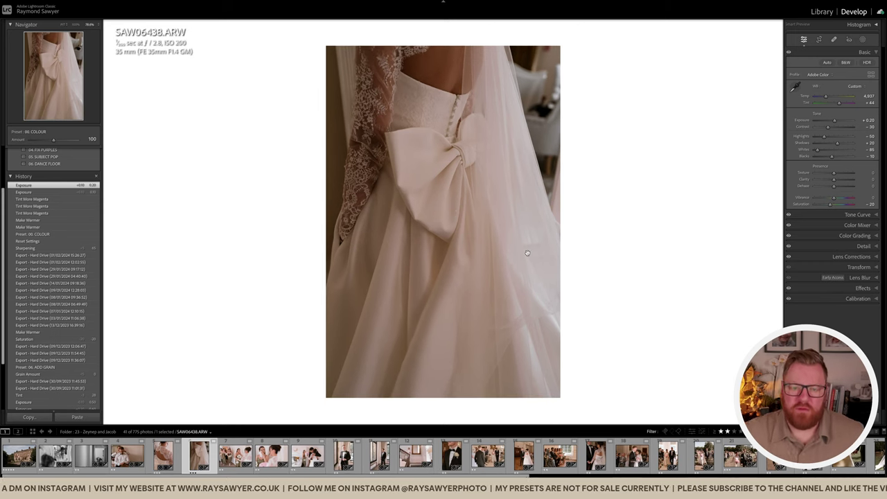
pyautogui.press('Right')
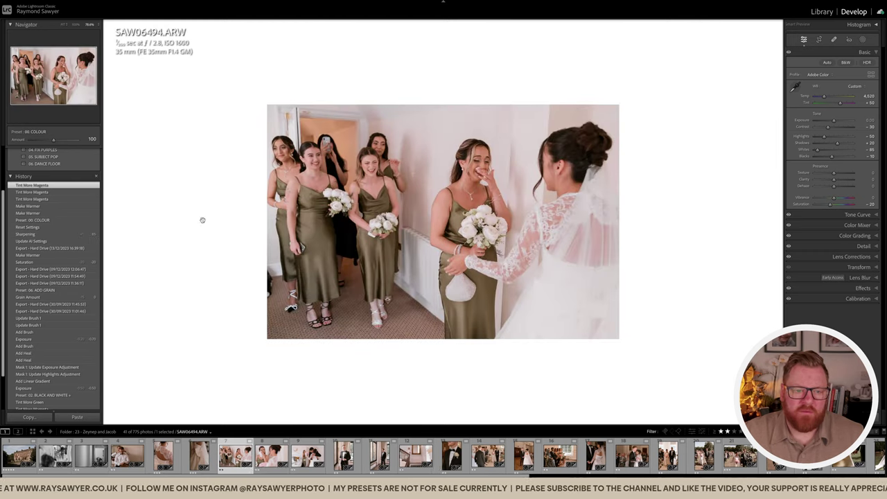
# Step: Apply the 01. BLACK AND WHITE preset and lower exposure to -0.30
pyautogui.scroll(3, 90, 227)
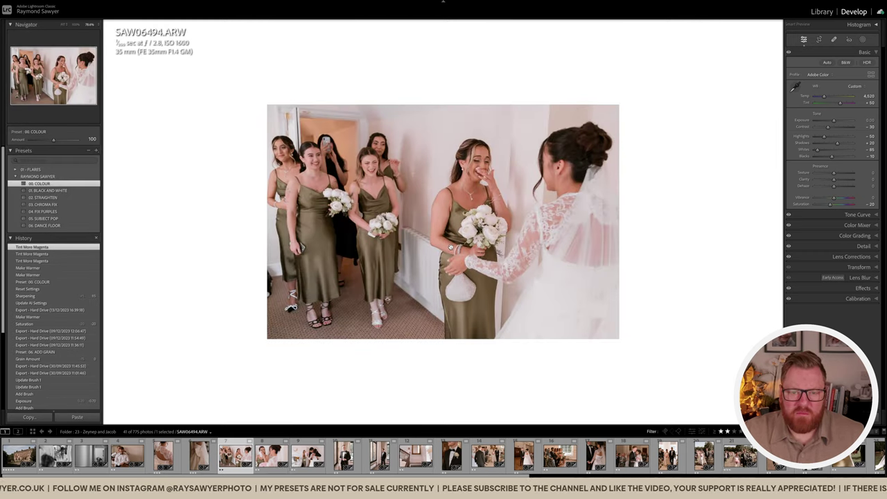
pyautogui.click(80, 190)
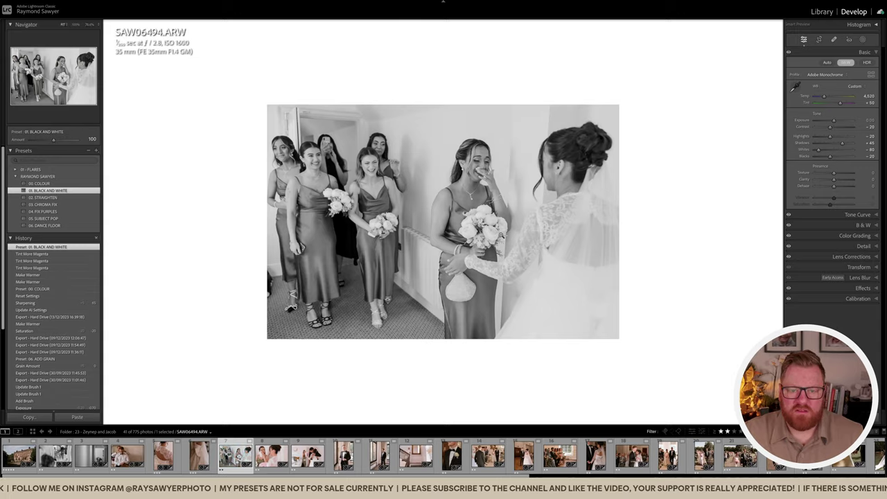
pyautogui.press('-')
pyautogui.press('-')
pyautogui.press('-')
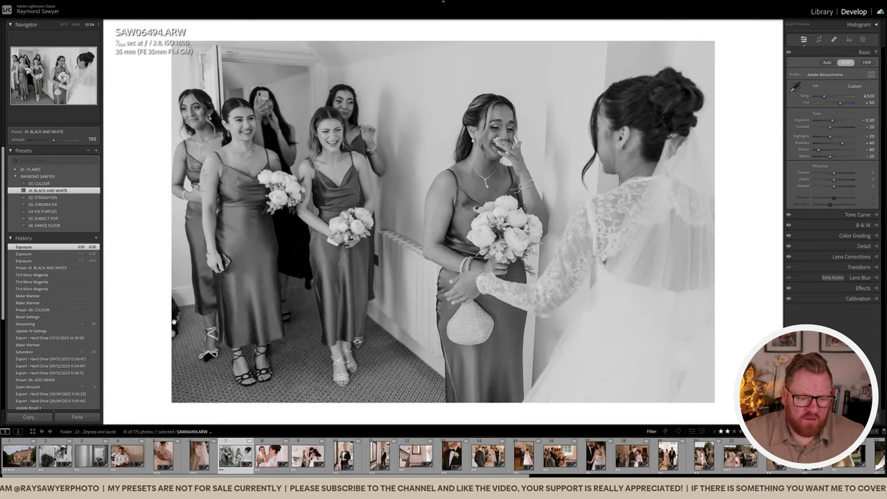
# Step: Heal a left-edge distraction, reframe and slightly rotate the crop, and start a subject mask
pyautogui.press('q')
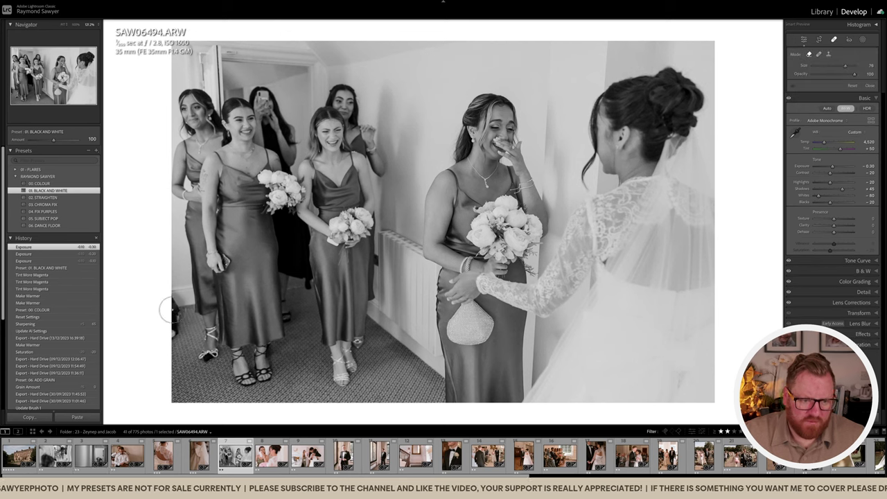
pyautogui.doubleClick(173, 306)
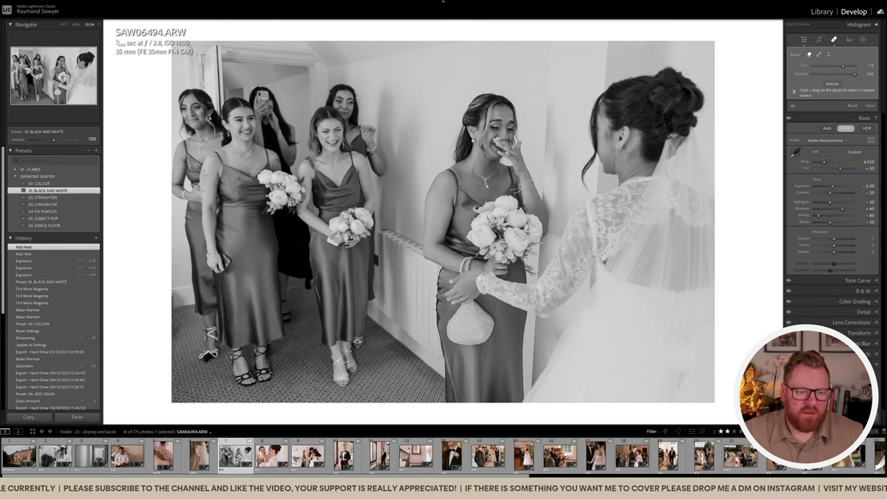
pyautogui.press('r')
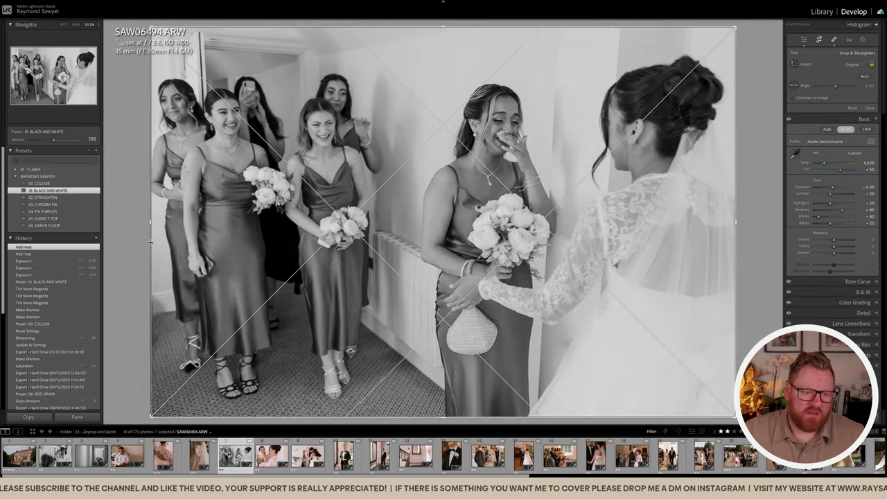
pyautogui.moveTo(179, 282); pyautogui.dragTo(430, 203)
pyautogui.press('Return')
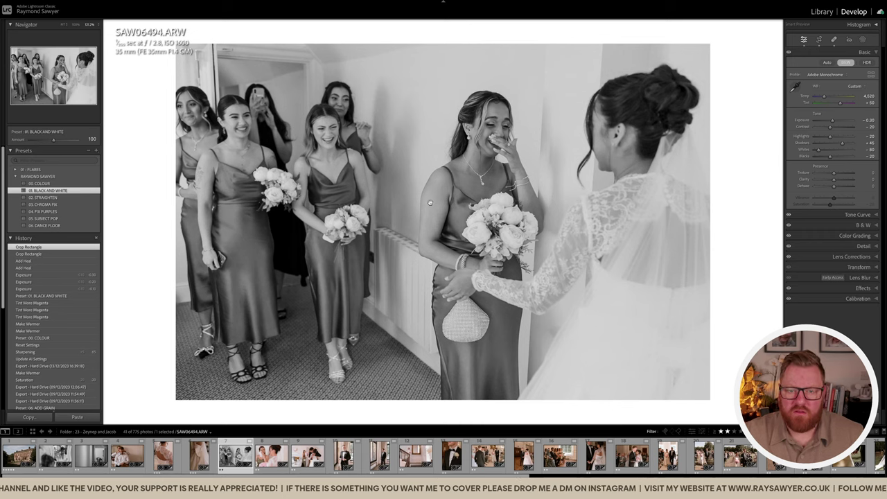
pyautogui.hotkey('shift', 'w')
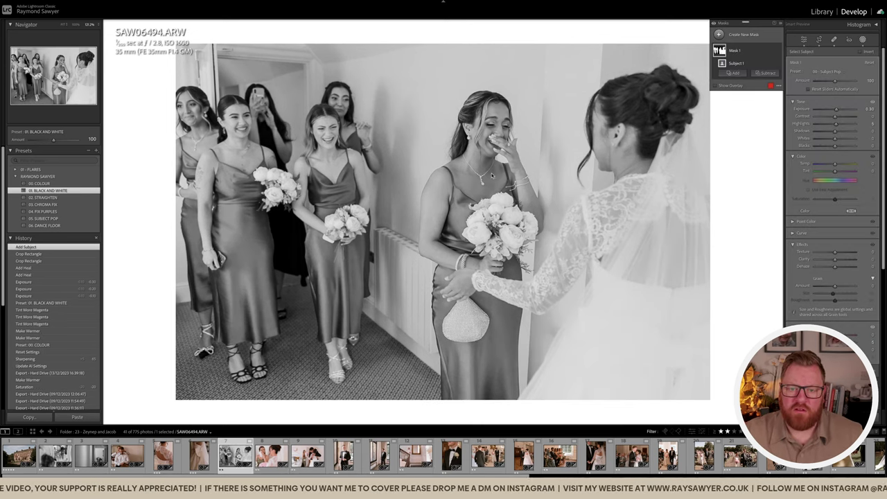
# Step: Subtract a linear gradient from the subject mask and paint a -25 highlights brush over the veil
pyautogui.click(762, 73)
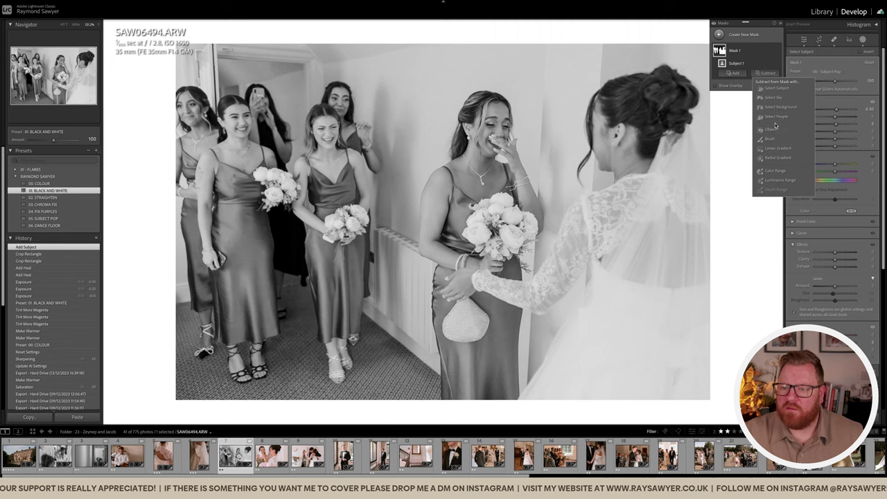
pyautogui.click(776, 149)
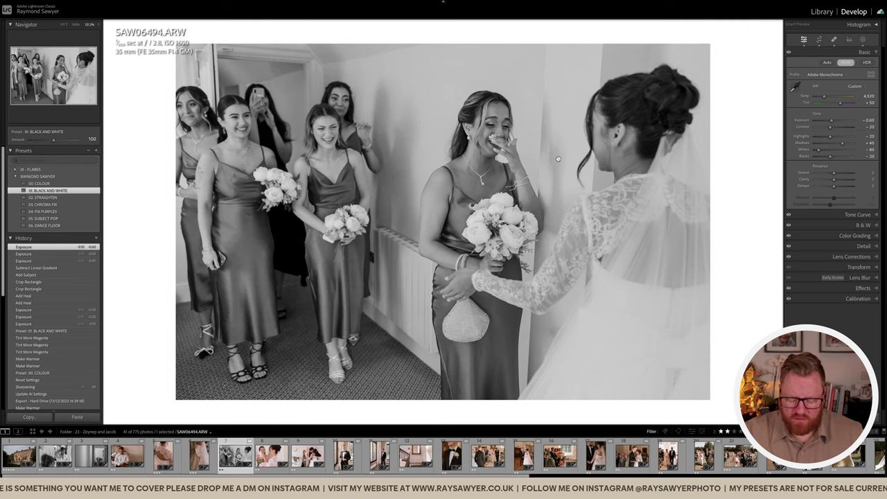
pyautogui.press('k')
pyautogui.moveTo(833, 171); pyautogui.dragTo(835, 154)
pyautogui.moveTo(716, 236)
pyautogui.mouseDown()
pyautogui.moveTo(714, 333)
pyautogui.moveTo(713, 173)
pyautogui.mouseUp()
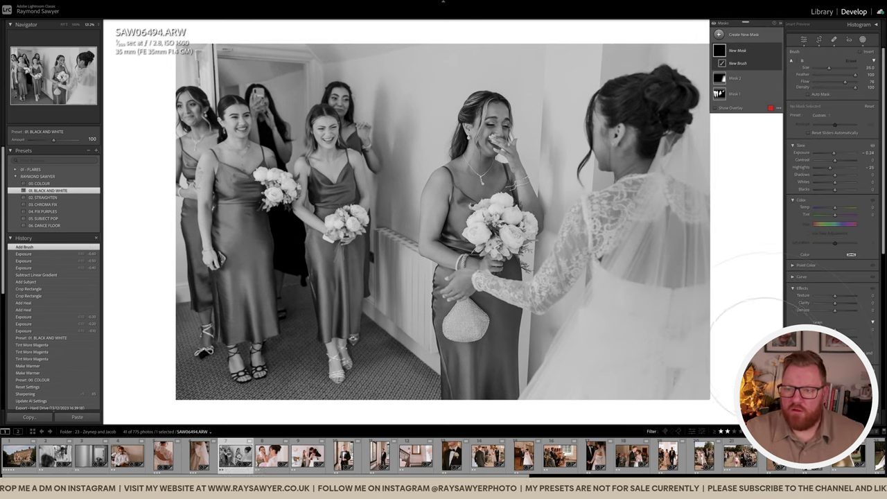
# Step: Place a radial gradient mask on the bridesmaids photo and invert it
pyautogui.hotkey('shift', 'm')
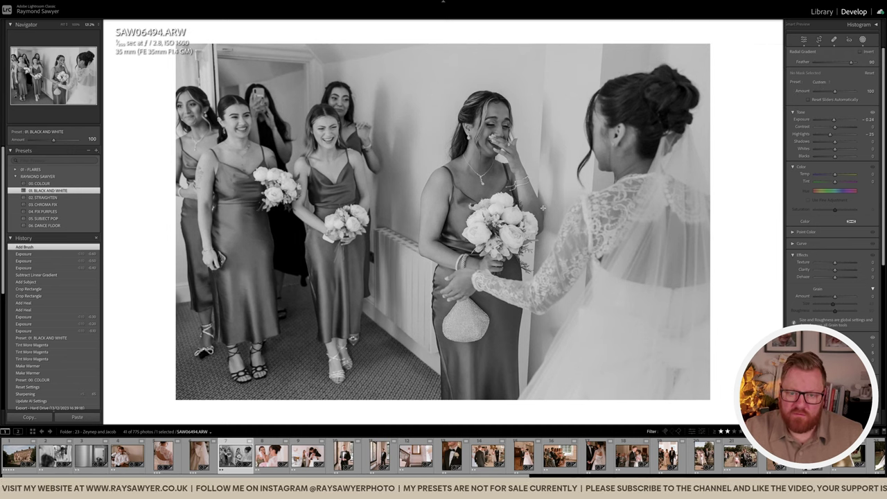
pyautogui.click(613, 281)
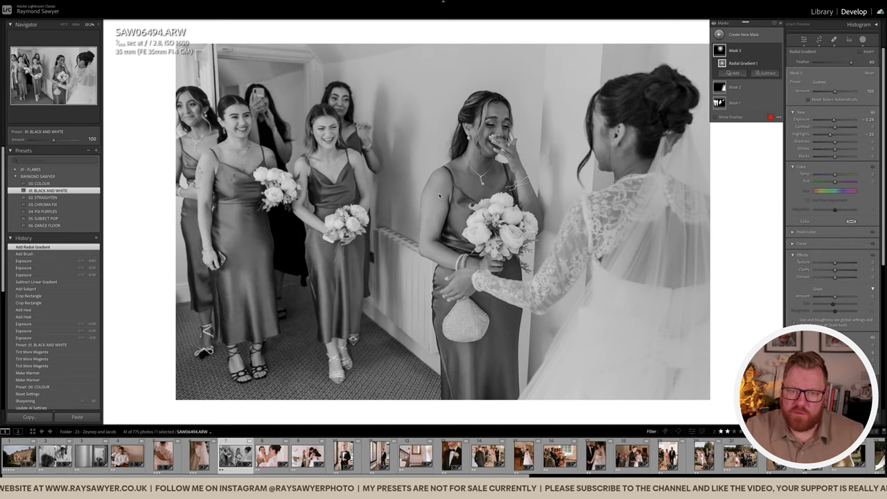
pyautogui.click(773, 52)
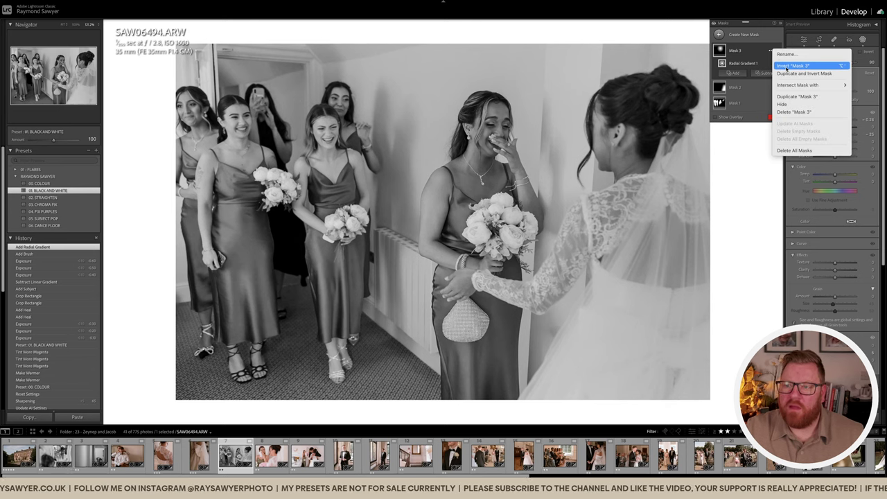
pyautogui.click(785, 70)
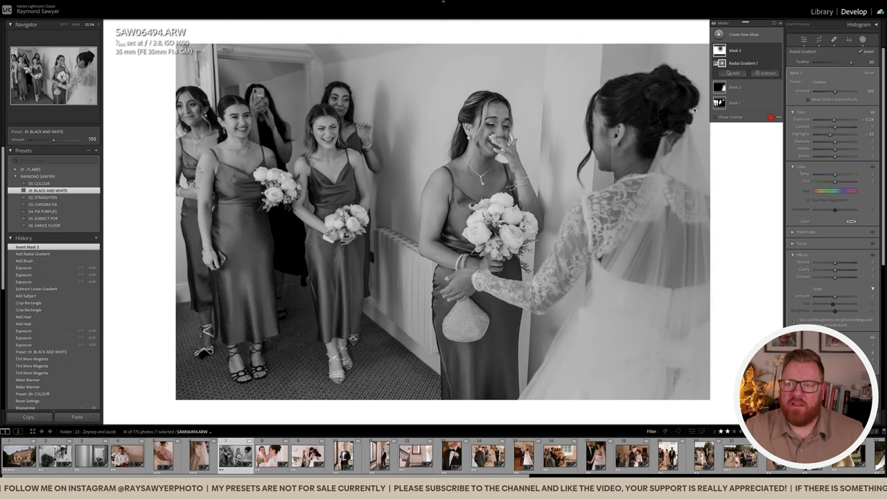
# Step: Compare the radial mask on and off, close masking, and open photo SAS00518
pyautogui.click(778, 52)
pyautogui.click(778, 52)
pyautogui.click(778, 52)
pyautogui.click(778, 52)
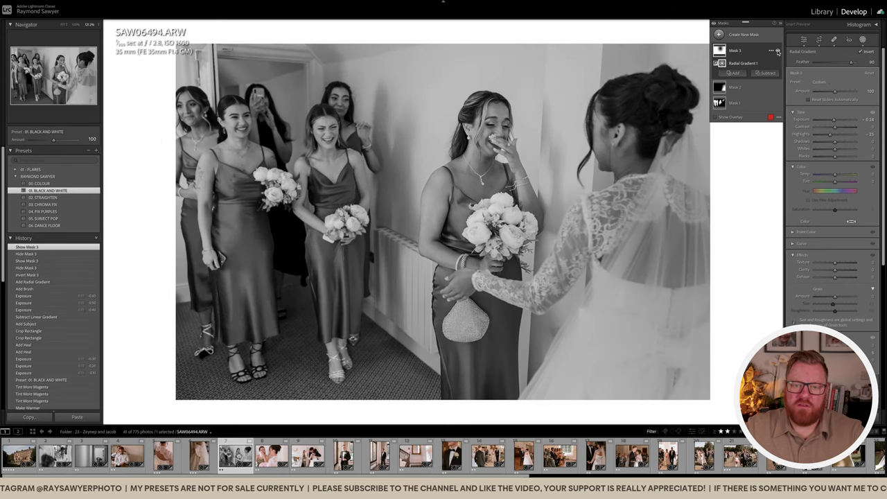
pyautogui.click(777, 52)
pyautogui.click(778, 52)
pyautogui.click(778, 52)
pyautogui.click(778, 52)
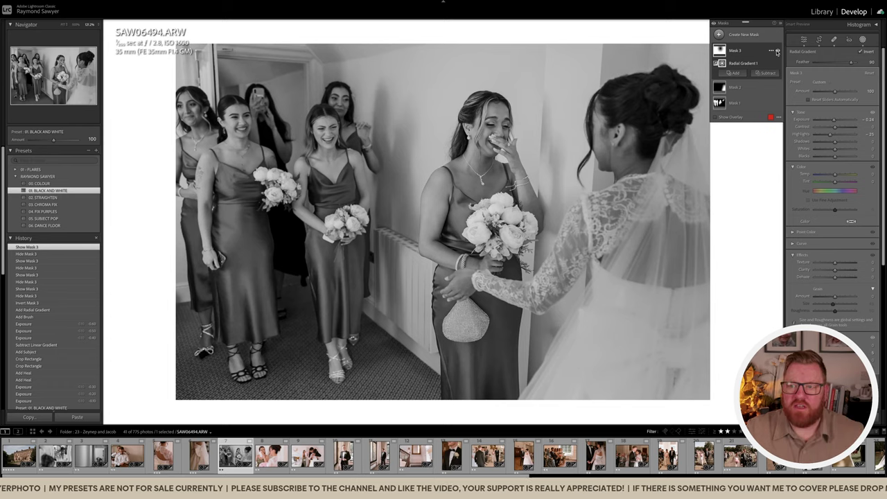
pyautogui.hotkey('shift', 'w')
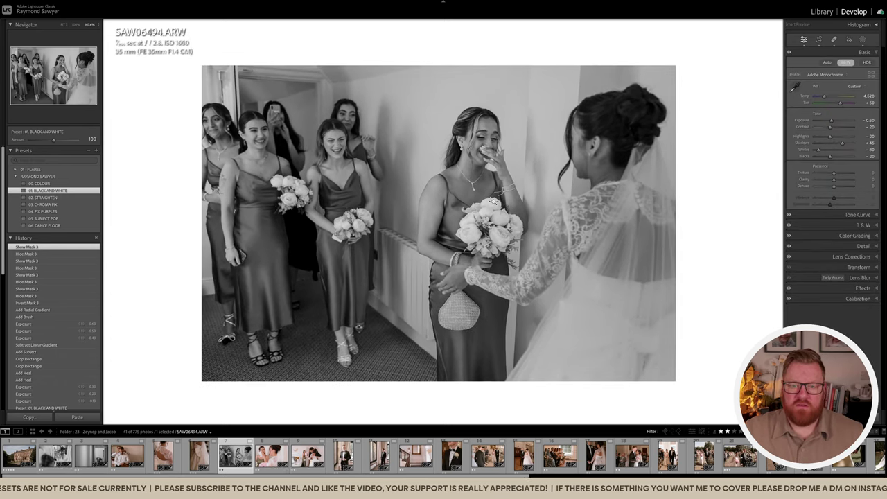
pyautogui.press('Right')
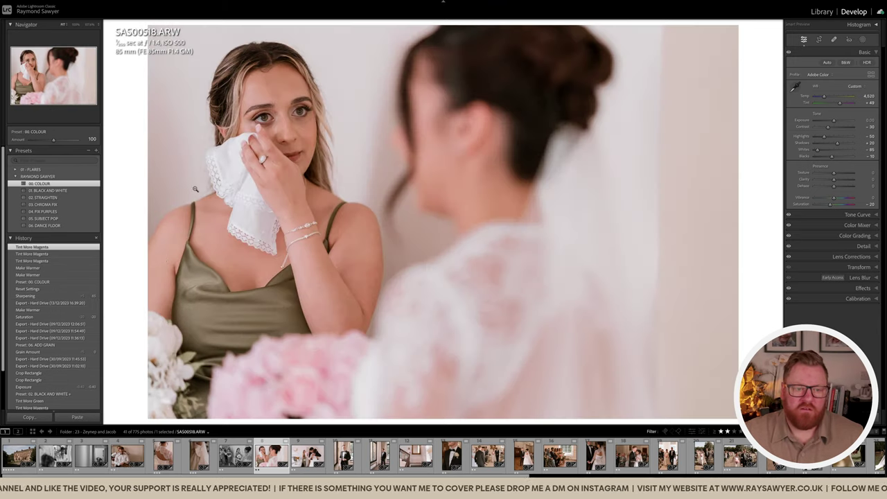
# Step: Try black and white, tighten the crop, and brighten exposure to +0.20
pyautogui.click(48, 189)
pyautogui.press('r')
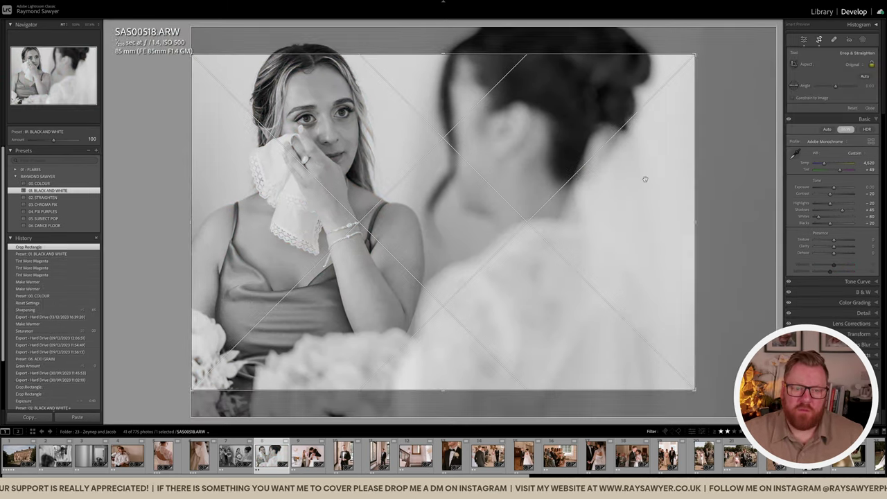
pyautogui.press('r')
pyautogui.press('=')
pyautogui.press('=')
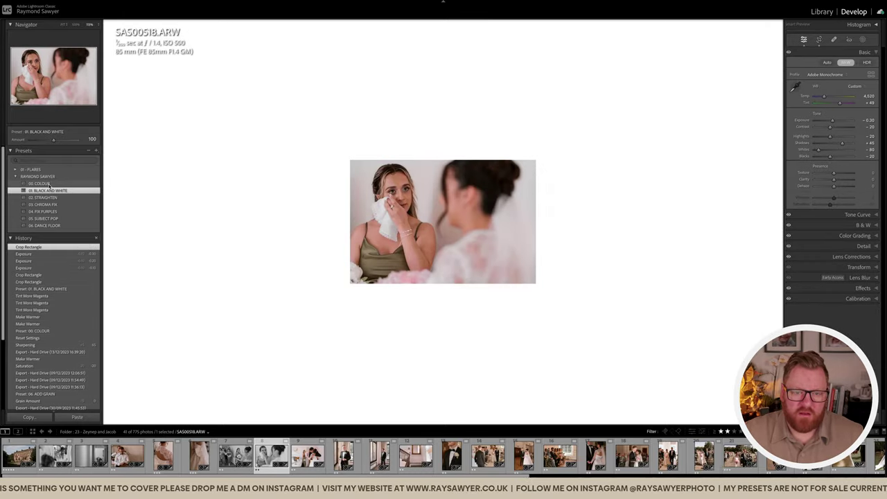
# Step: Return to the colour look, warm the white balance slightly, and nudge exposure
pyautogui.click(39, 183)
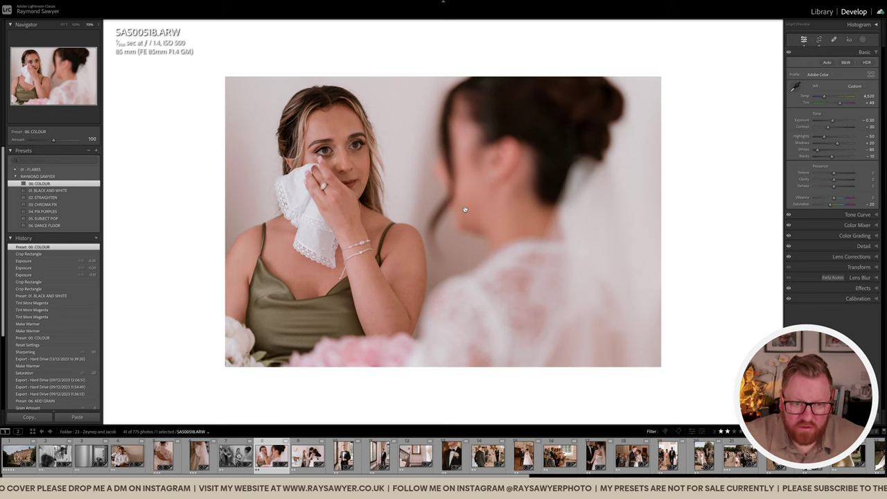
pyautogui.press('=')
pyautogui.press('-')
pyautogui.press('-')
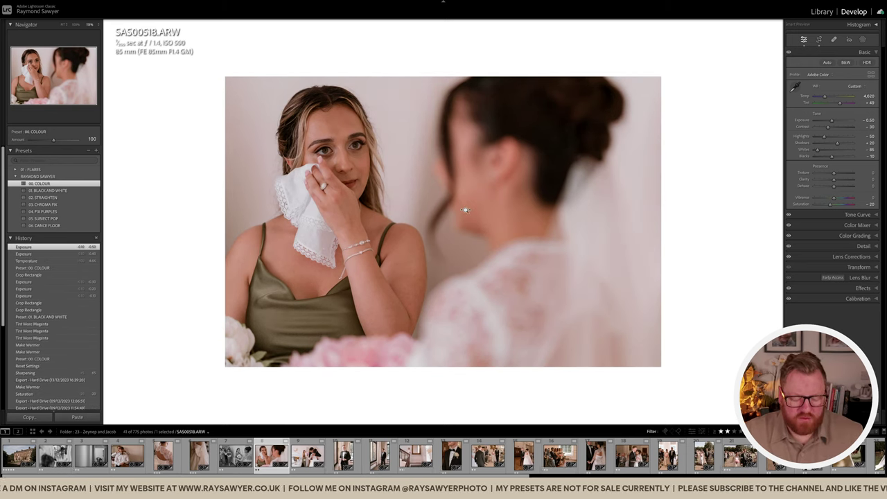
# Step: Add a subject mask with the Subject Pop preset, then open hugging photo SAW06565
pyautogui.hotkey('shift', 'ctrl', 's')
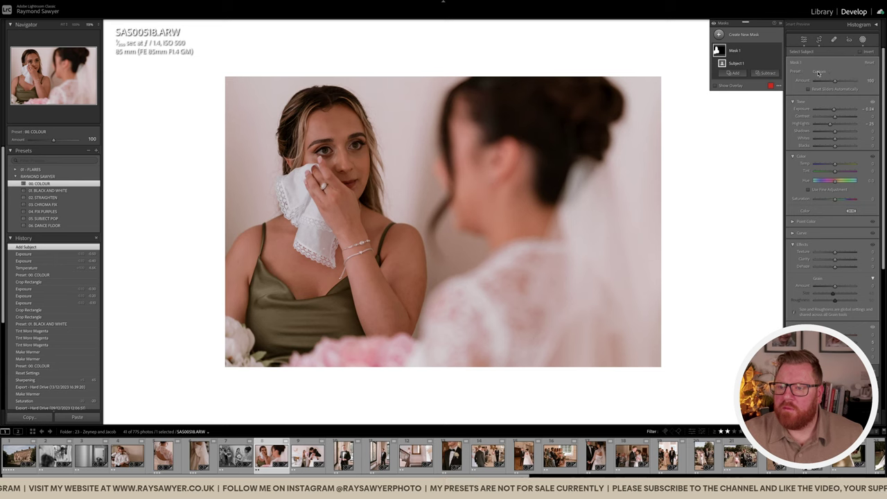
pyautogui.click(818, 73)
pyautogui.click(838, 226)
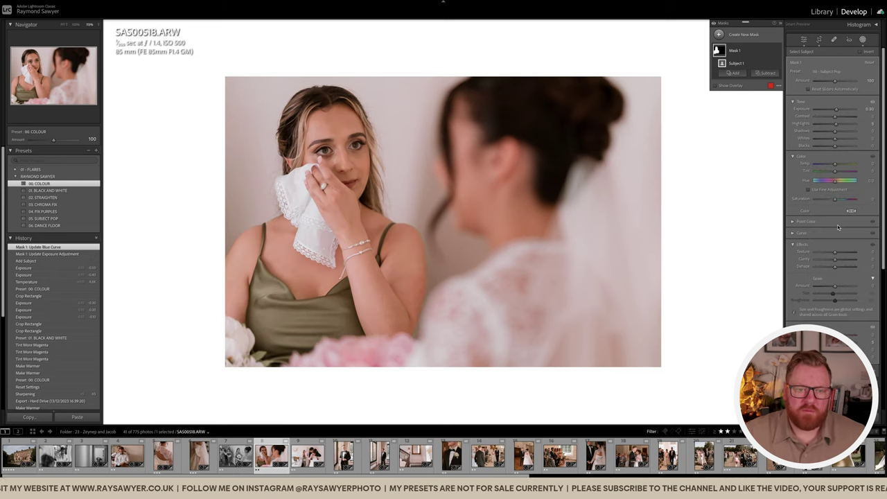
pyautogui.hotkey('shift', 'w')
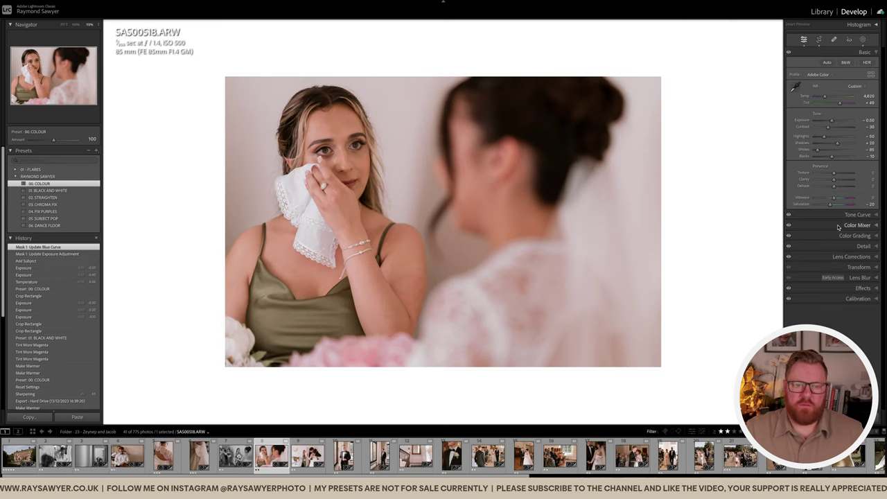
pyautogui.press('Right')
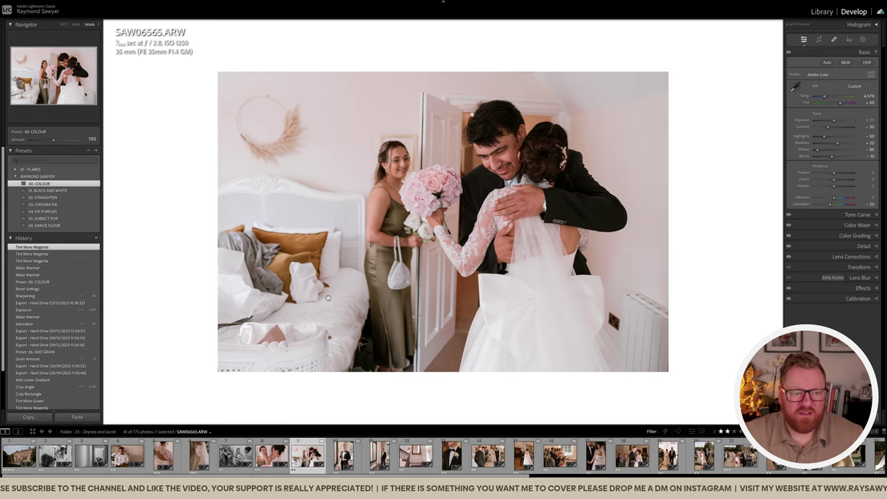
# Step: Crop the hugging photo tight around the couple and reposition it
pyautogui.click(346, 260)
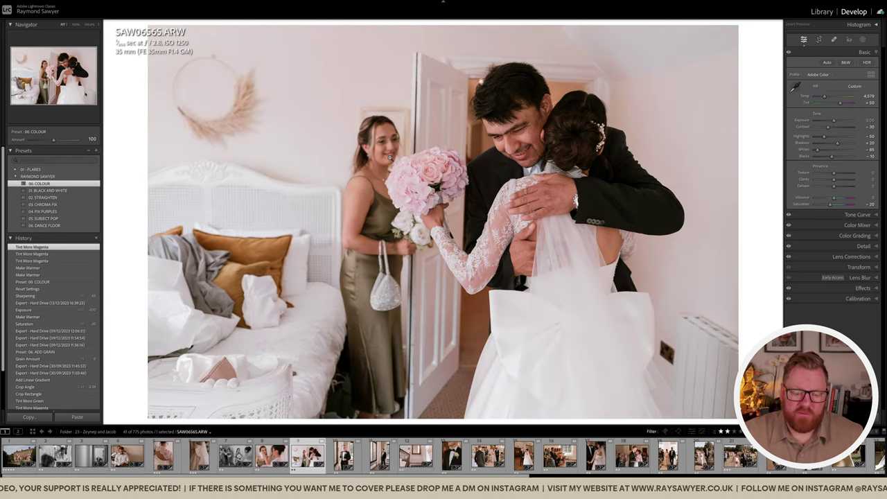
pyautogui.press('r')
pyautogui.moveTo(156, 201); pyautogui.dragTo(243, 202)
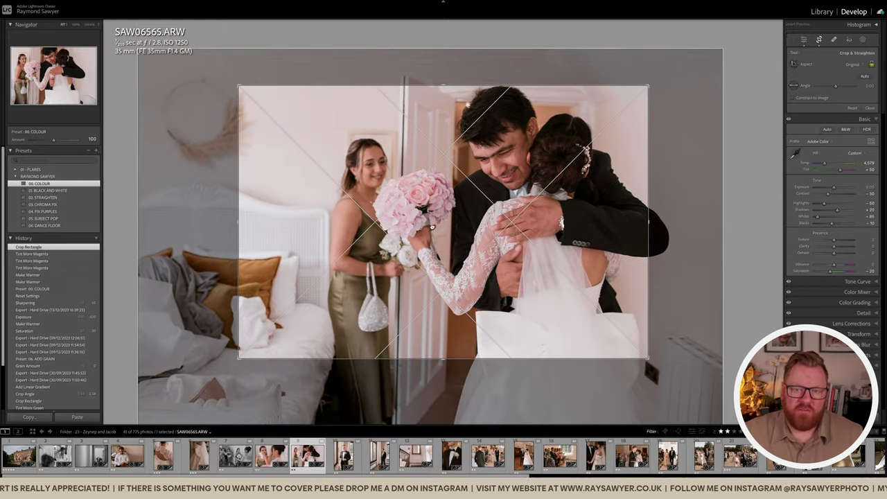
pyautogui.moveTo(431, 227); pyautogui.dragTo(418, 234)
pyautogui.press('Return')
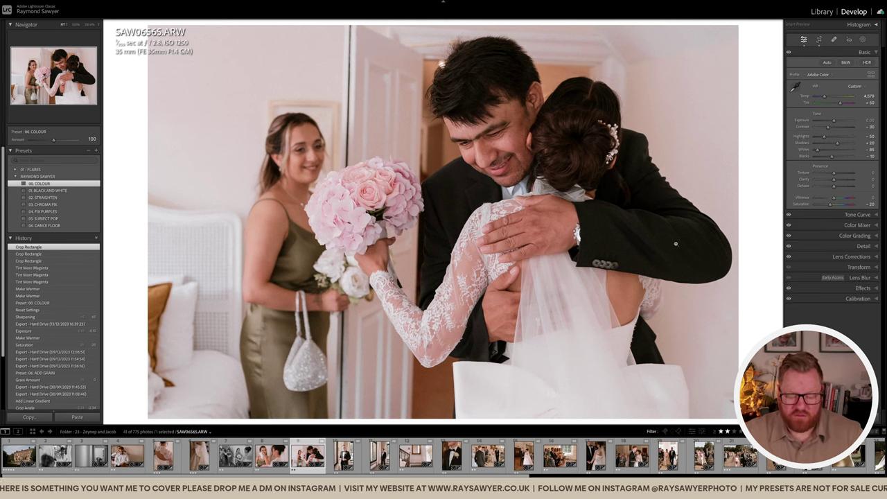
# Step: Straighten the crop to a -2.01 angle and lower exposure to -0.10
pyautogui.press('r')
pyautogui.moveTo(745, 236); pyautogui.dragTo(697, 242)
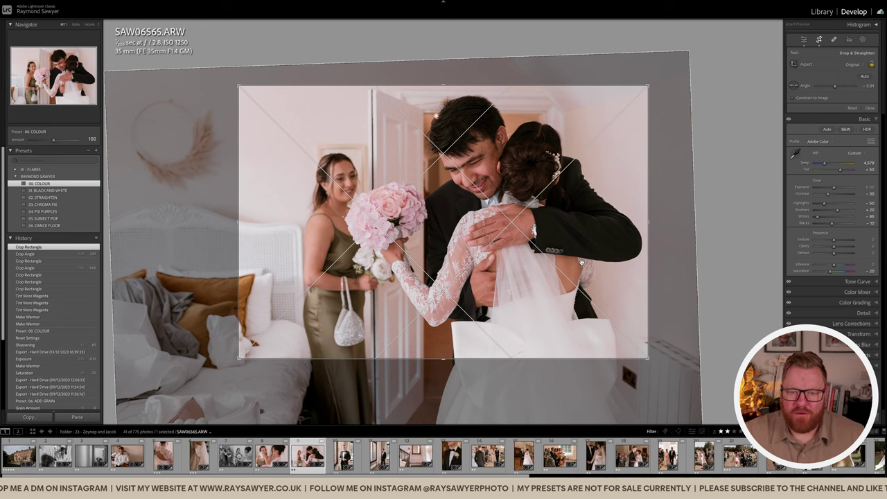
pyautogui.moveTo(582, 251); pyautogui.dragTo(581, 251)
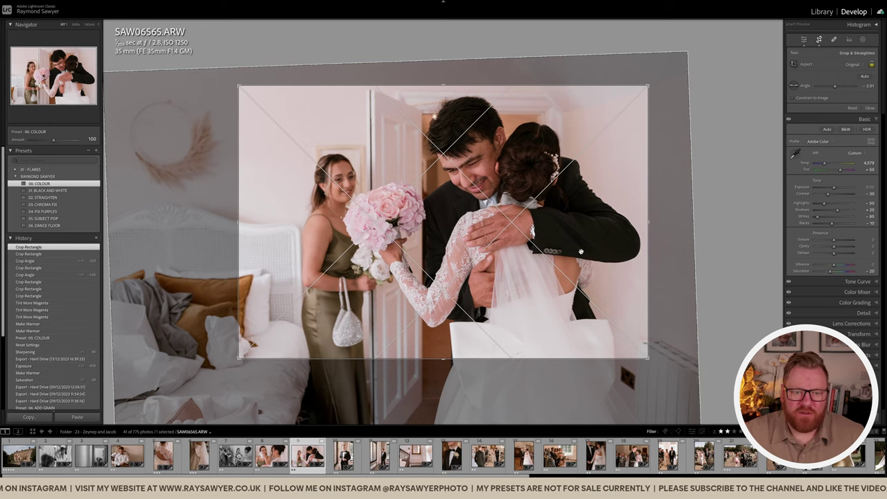
pyautogui.press('Return')
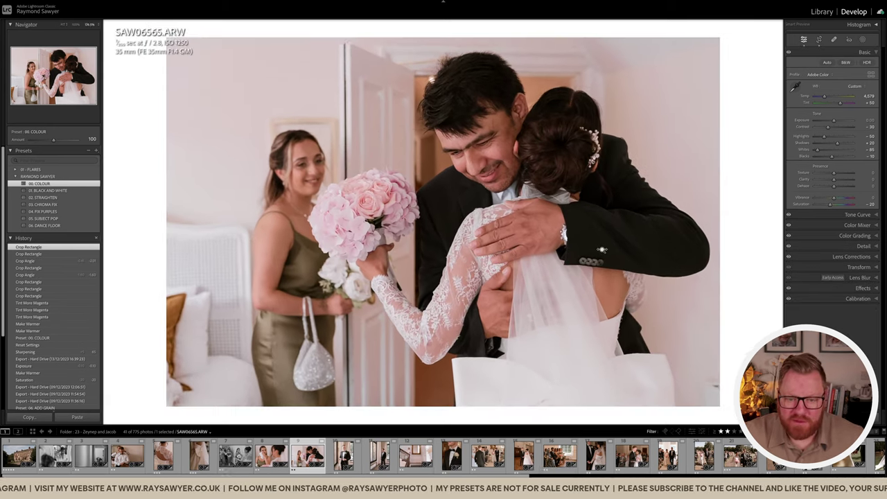
pyautogui.press('-')
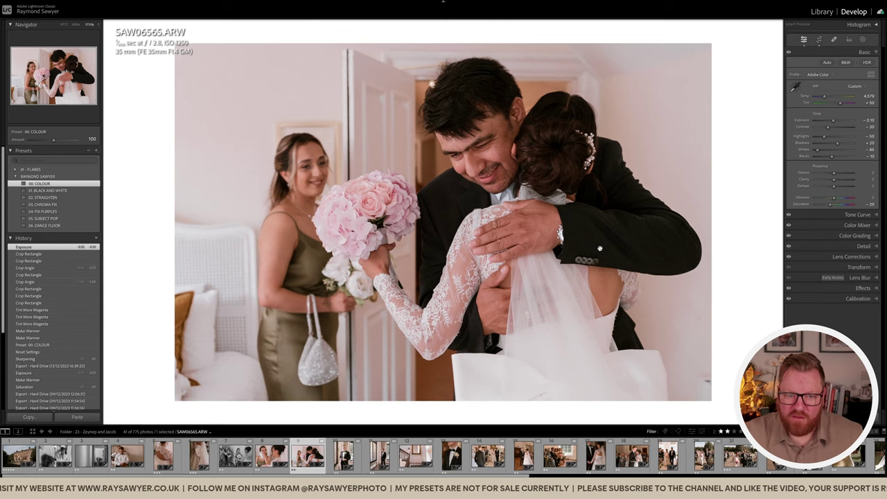
# Step: Paint a brush mask that darkens exposure onto the hugging photo
pyautogui.press('k')
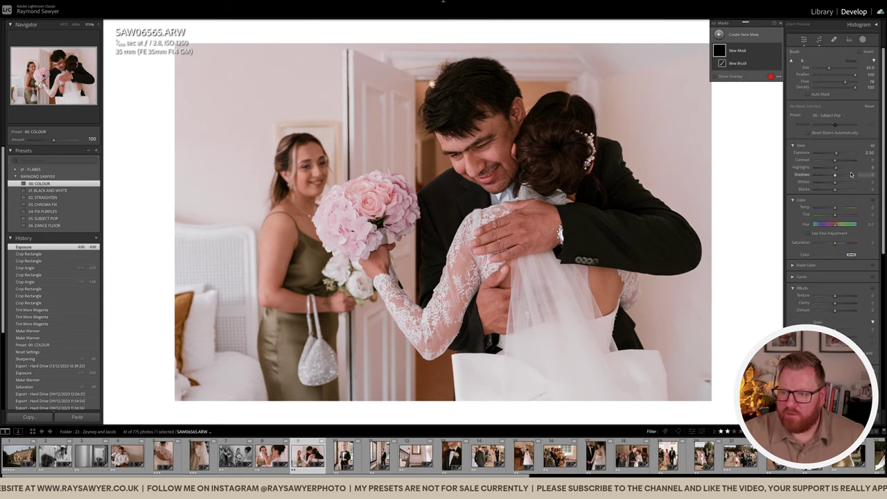
pyautogui.moveTo(835, 155); pyautogui.dragTo(832, 156)
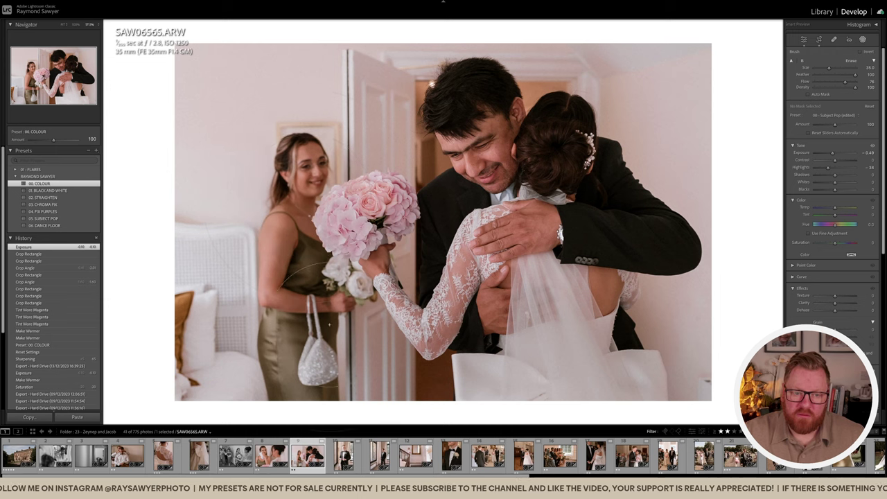
pyautogui.moveTo(374, 267); pyautogui.dragTo(409, 312)
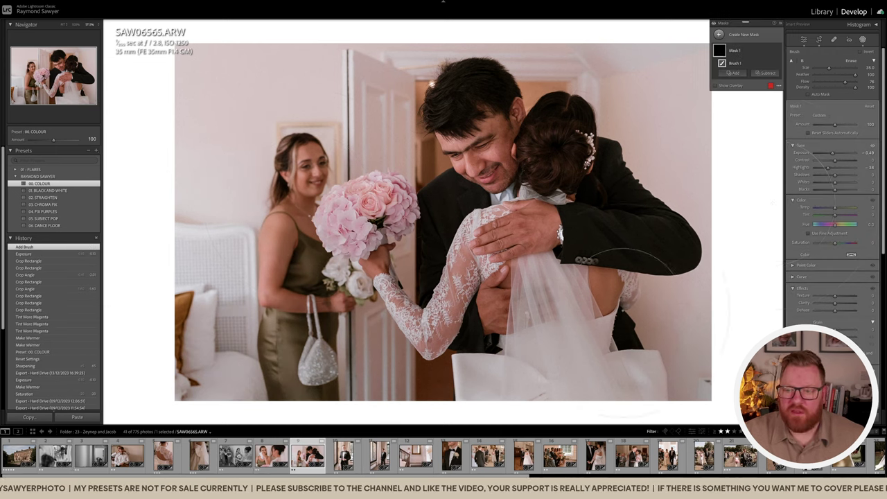
# Step: Tune the brush mask to Exposure -0.24 and Highlights -40, compare it, and close masking
pyautogui.moveTo(832, 152); pyautogui.dragTo(827, 167)
pyautogui.click(778, 52)
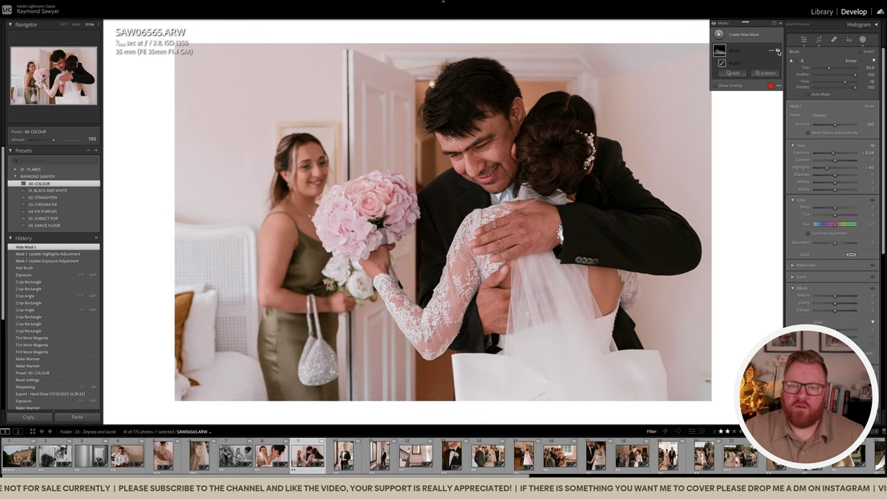
pyautogui.click(778, 51)
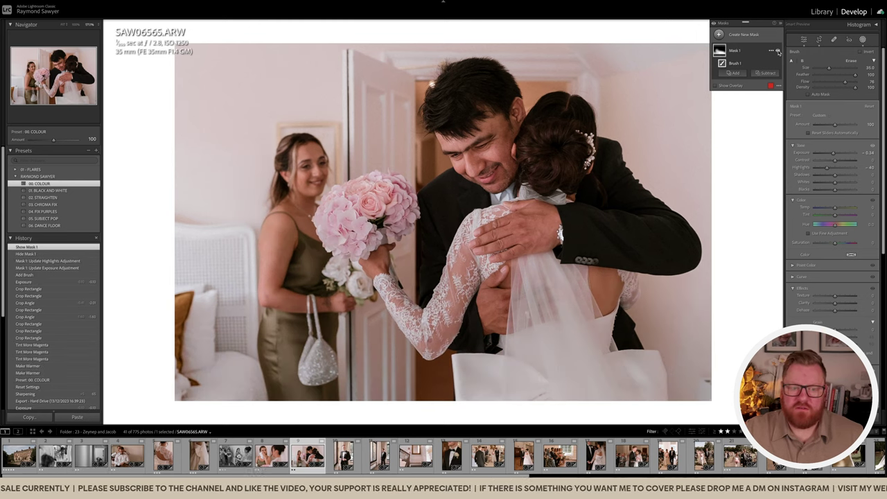
pyautogui.click(778, 51)
pyautogui.click(777, 52)
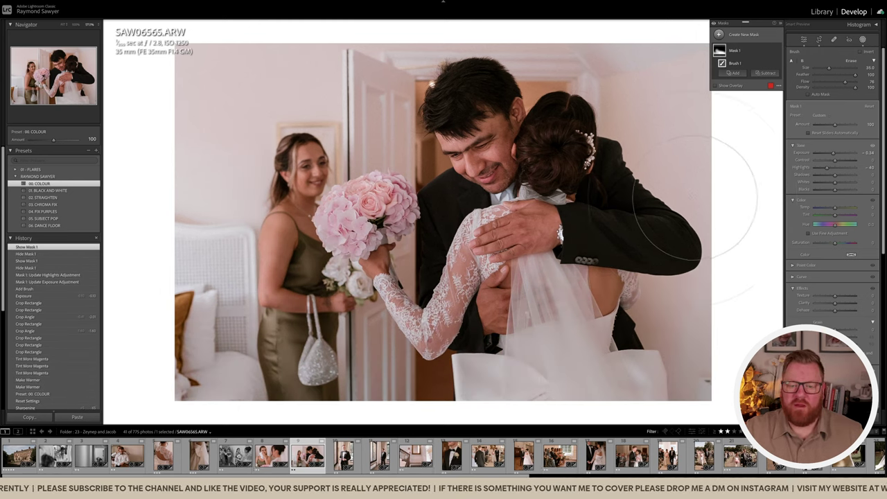
pyautogui.hotkey('shift', 'w')
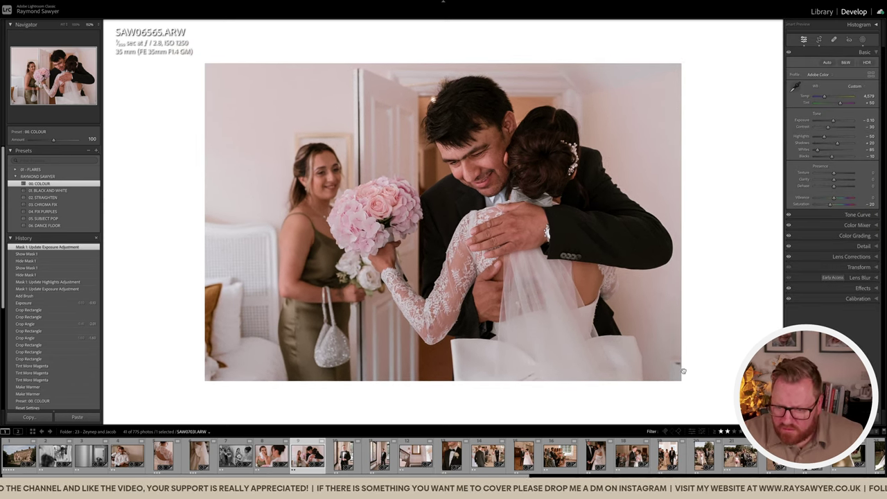
# Step: Heal two distracting spots near the lower-right edge of the hugging photo
pyautogui.press('q')
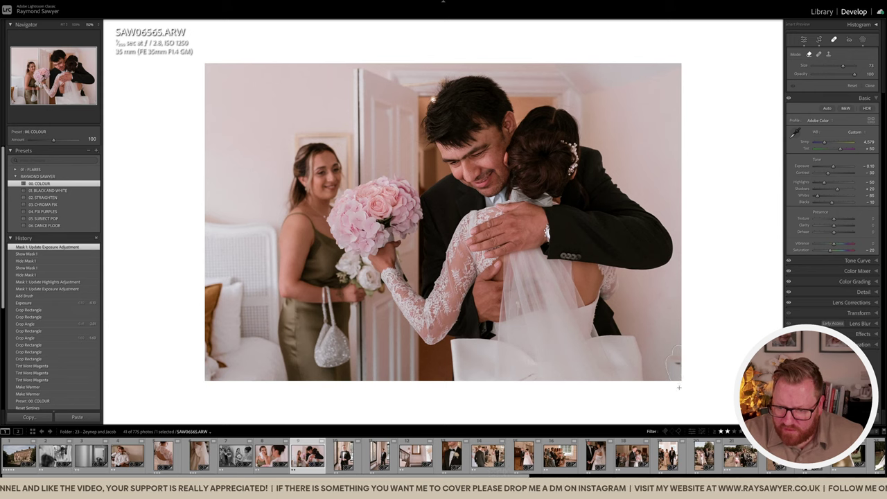
pyautogui.click(668, 360)
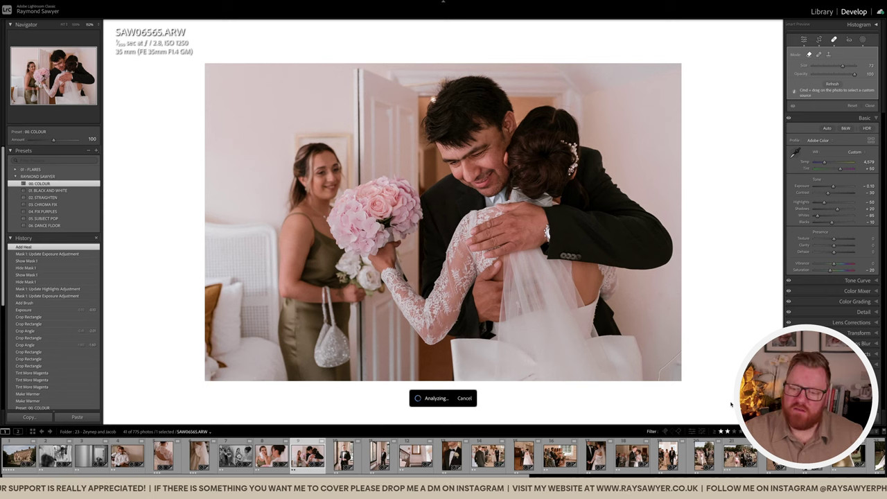
pyautogui.click(671, 393)
pyautogui.press('q')
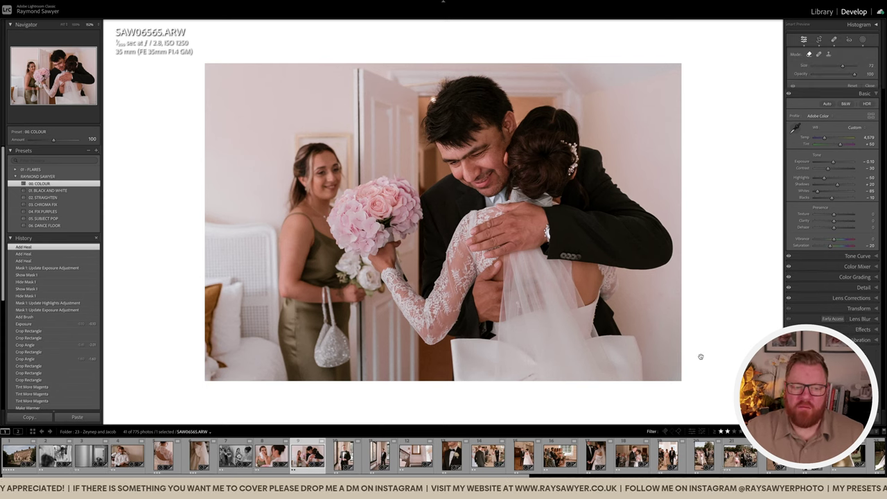
# Step: Compare the edit with the original and an earlier uncropped History state, then return to latest
pyautogui.press('\\')
pyautogui.press('\\')
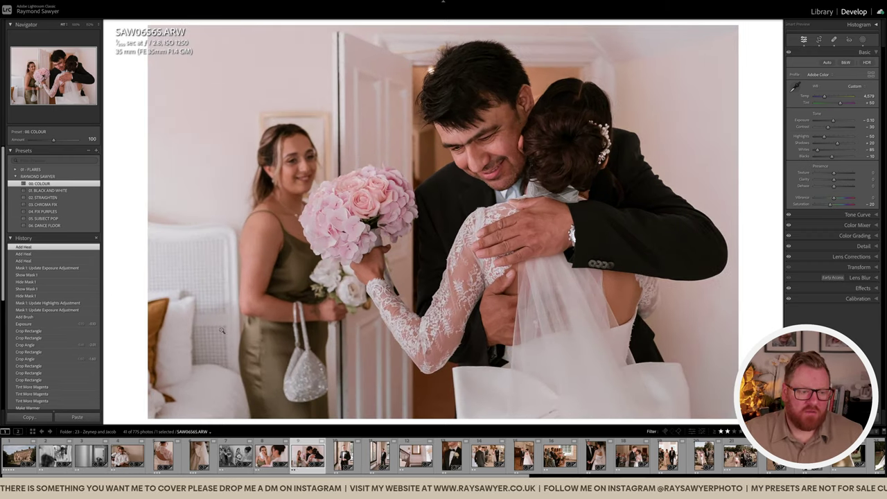
pyautogui.scroll(-3, 51, 316)
pyautogui.scroll(-1, 51, 316)
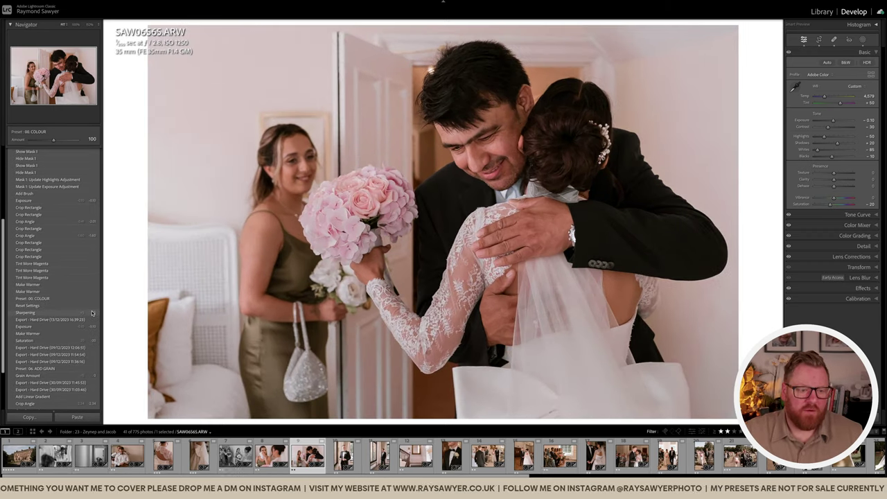
pyautogui.click(92, 314)
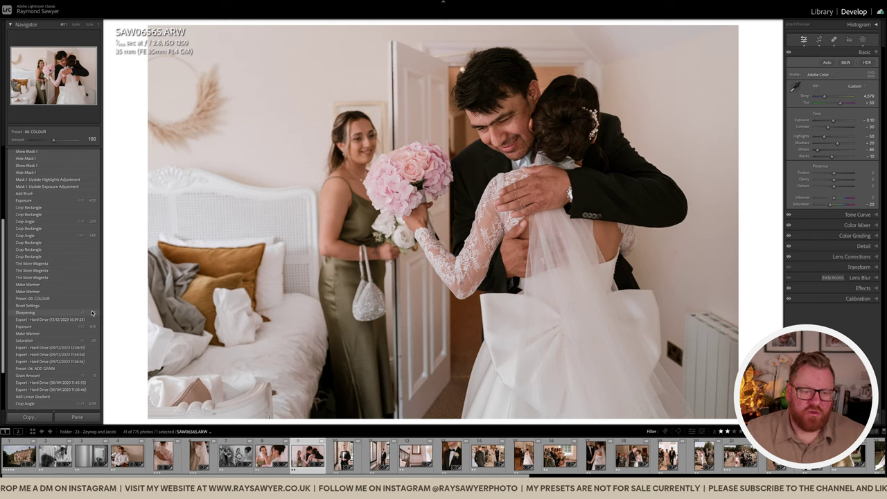
pyautogui.click(92, 314)
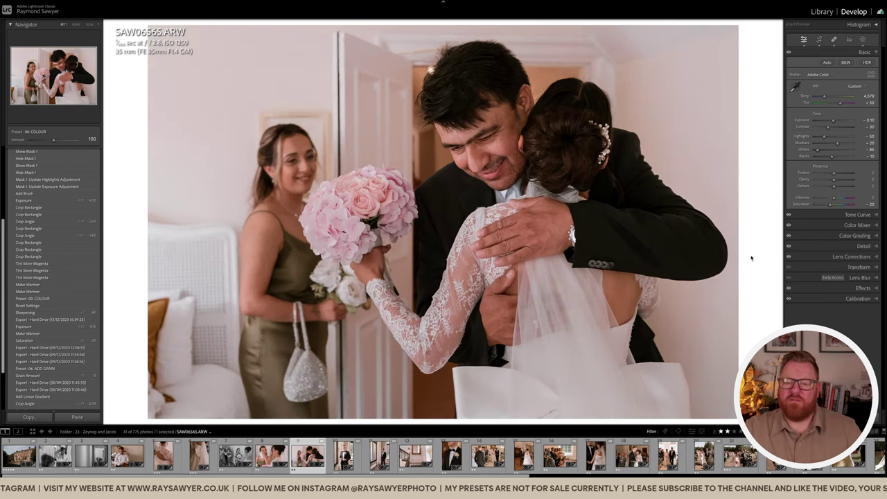
# Step: Review the hugging photo's crop twice, keeping it unchanged
pyautogui.press('r')
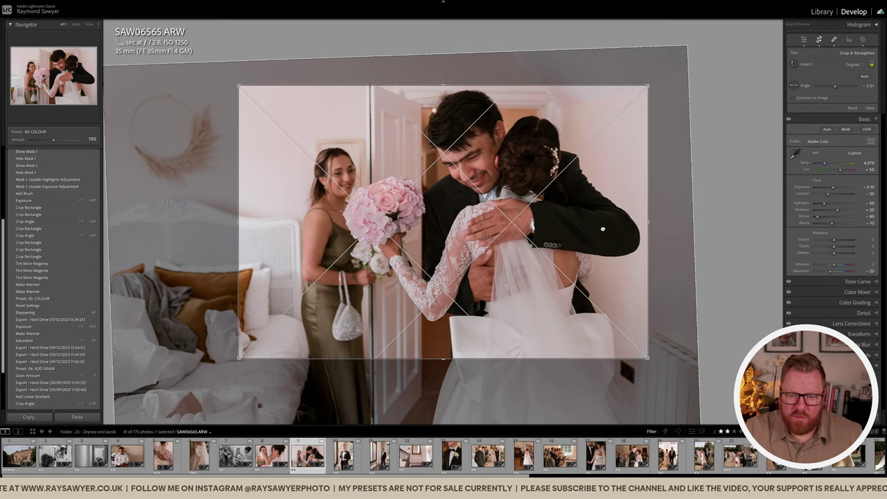
pyautogui.press('Return')
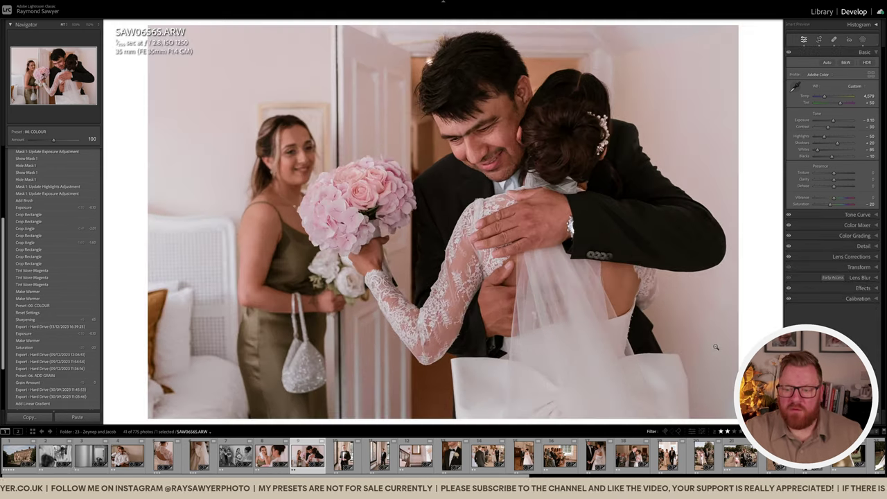
pyautogui.press('r')
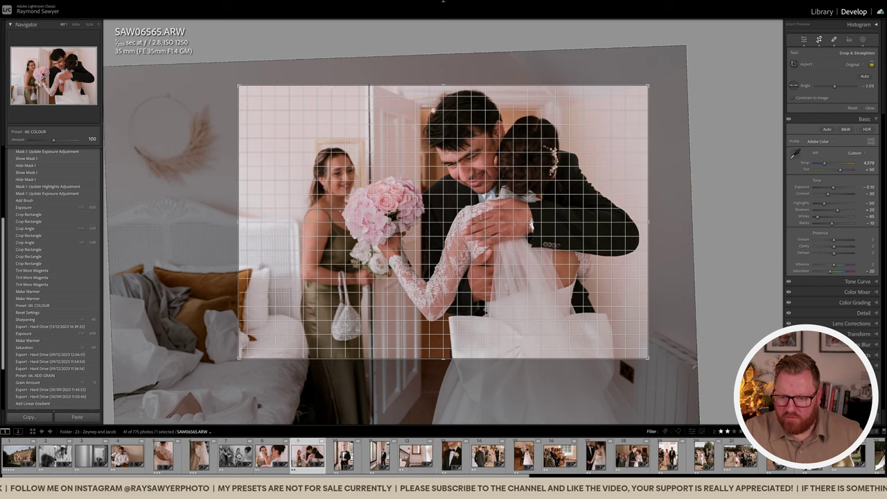
pyautogui.press('Return')
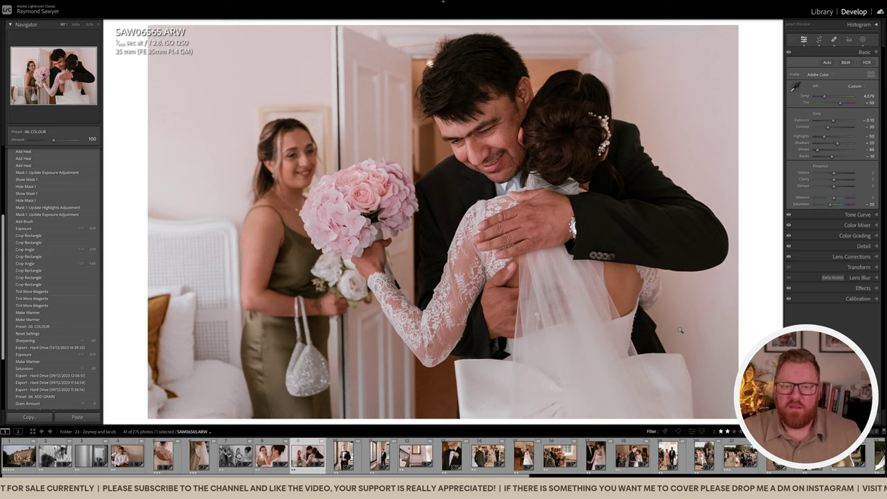
# Step: Lower the exposure to -0.20 and move on to groom portrait SAW06611
pyautogui.hotkey('ctrl', '-')
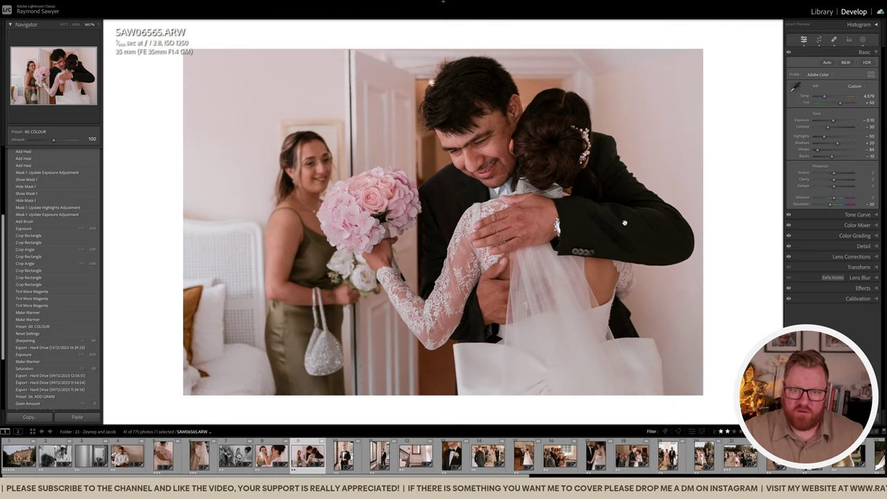
pyautogui.press('-')
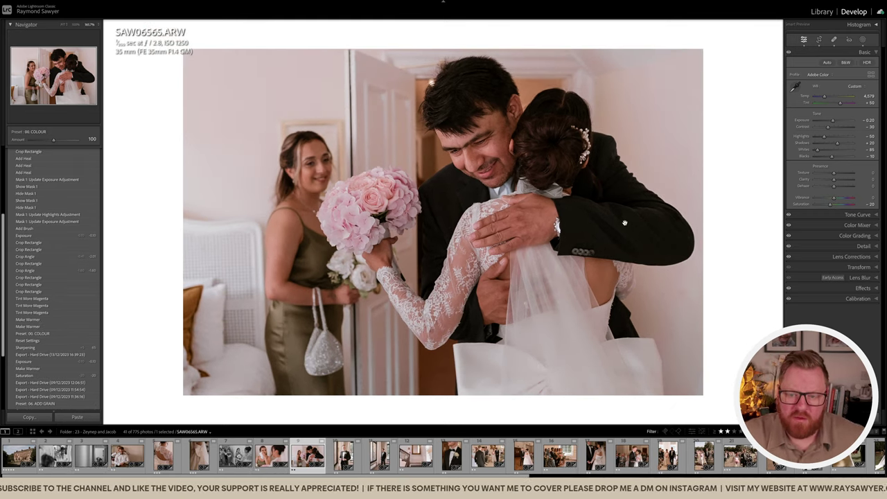
pyautogui.press('Right')
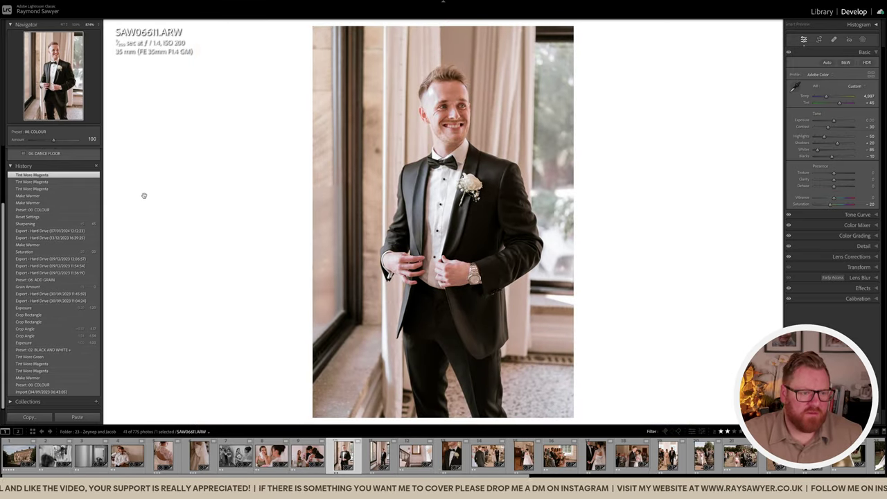
# Step: Darken the groom portrait to -1.10 exposure and rotate the crop slightly to level it
pyautogui.press('\\')
pyautogui.press('\\')
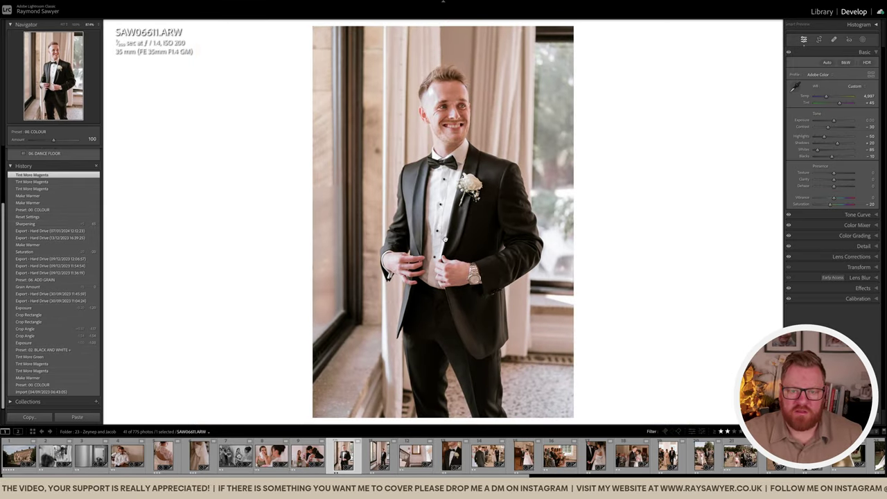
pyautogui.press('-')
pyautogui.press('-')
pyautogui.press('-')
pyautogui.press('-')
pyautogui.press('-')
pyautogui.press('-')
pyautogui.press('-')
pyautogui.press('-')
pyautogui.press('-')
pyautogui.press('-')
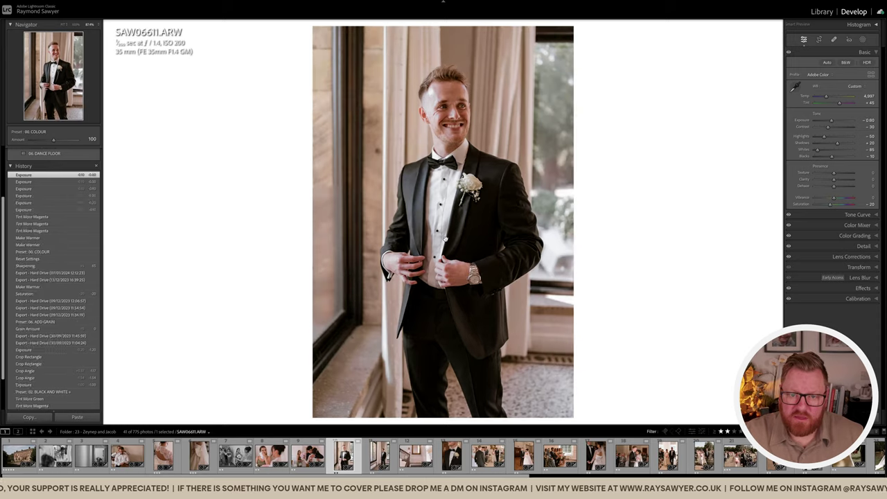
pyautogui.press('r')
pyautogui.moveTo(323, 226); pyautogui.dragTo(316, 221)
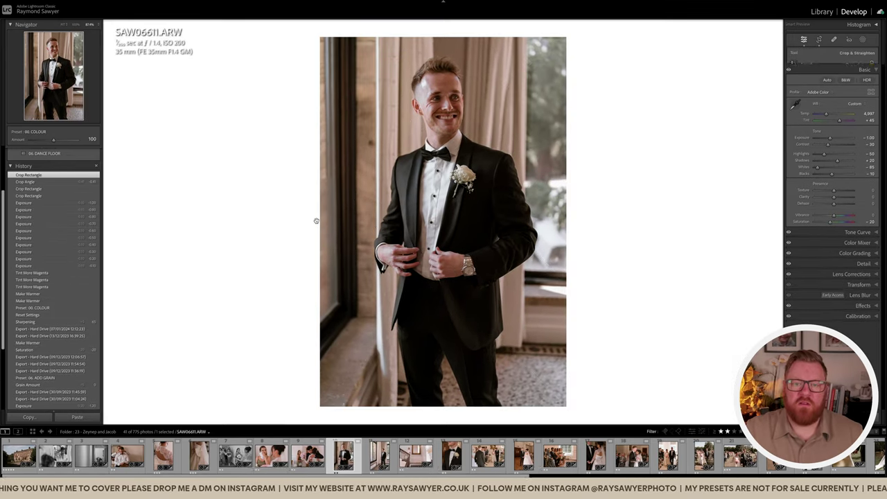
pyautogui.press('r')
pyautogui.press('-')
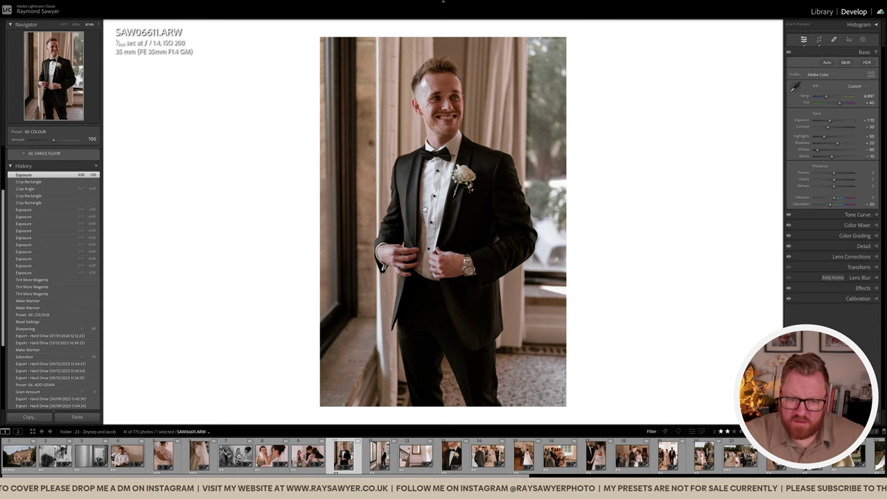
# Step: Warm the temperature, add a subject mask, darken to -1.30, and compare with the original
pyautogui.press(',')
pyautogui.press(',')
pyautogui.press('=')
pyautogui.press('=')
pyautogui.press('=')
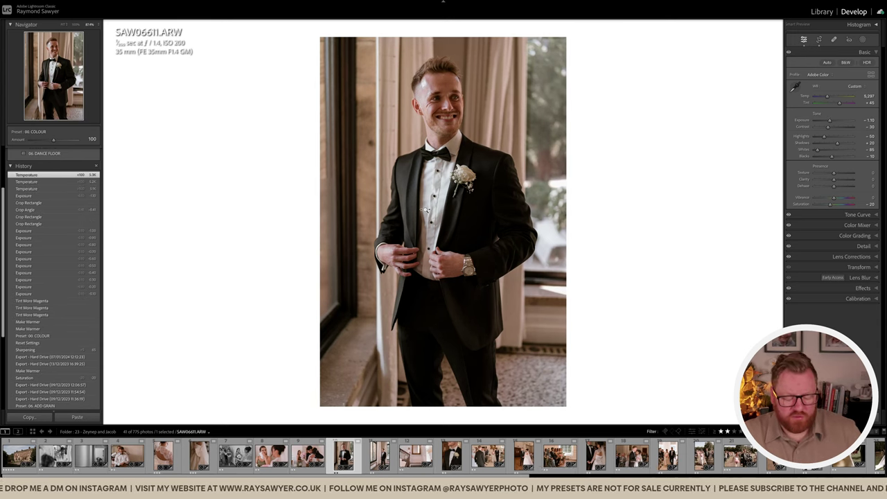
pyautogui.hotkey('shift', 's')
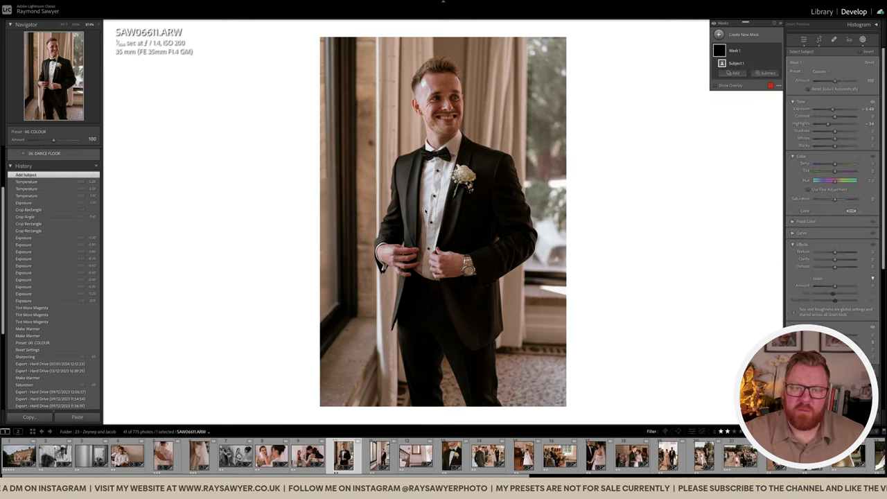
pyautogui.hotkey('shift', 'w')
pyautogui.press('-')
pyautogui.press('-')
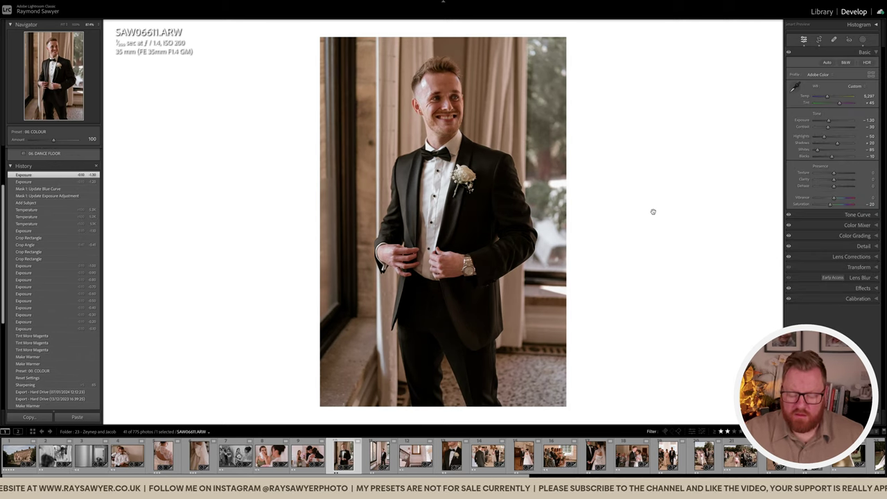
pyautogui.press('\\')
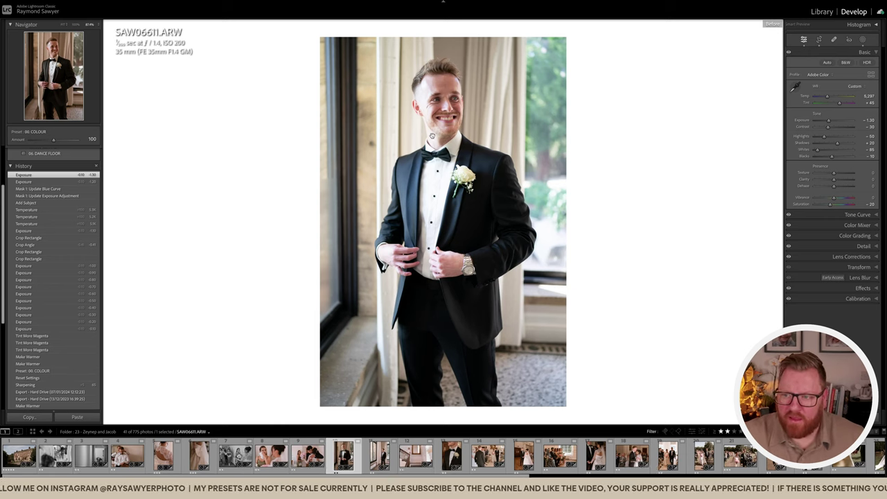
pyautogui.press('\\')
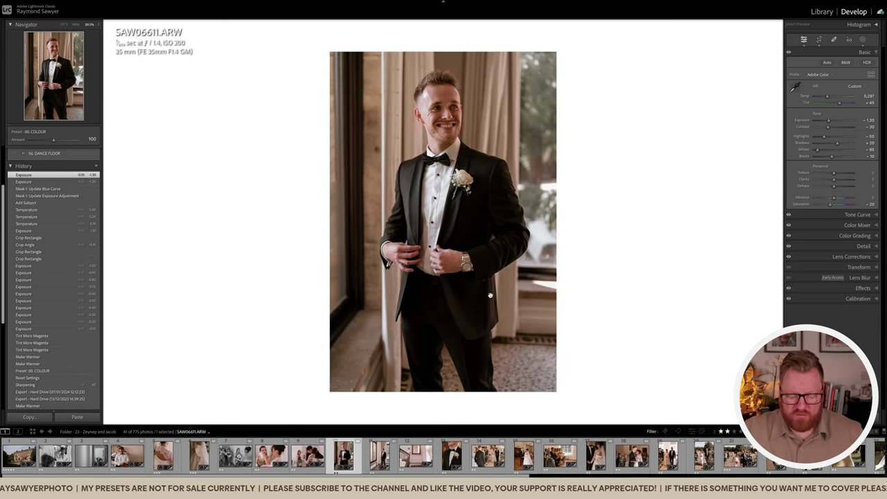
# Step: Raise the crop's bottom edge, bump tint to +48, and move to the next photo
pyautogui.press('r')
pyautogui.moveTo(450, 406); pyautogui.dragTo(451, 400)
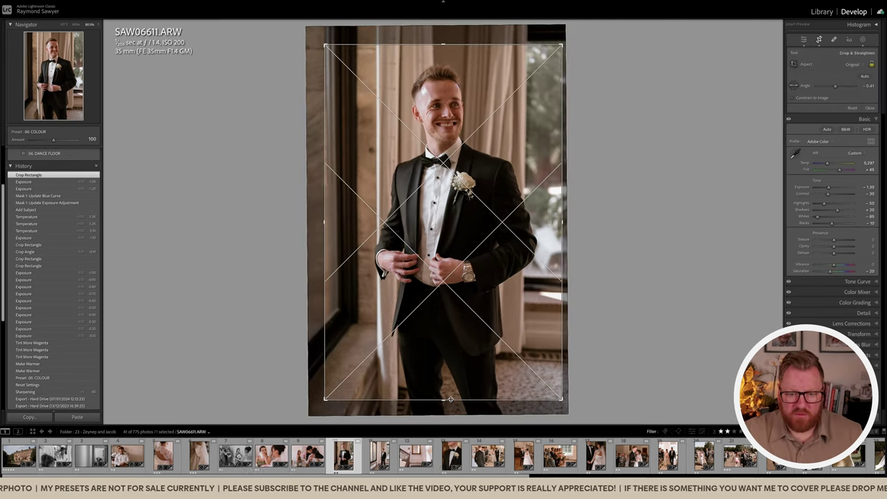
pyautogui.press('r')
pyautogui.press('=')
pyautogui.press('=')
pyautogui.press('=')
pyautogui.press('\\')
pyautogui.press('\\')
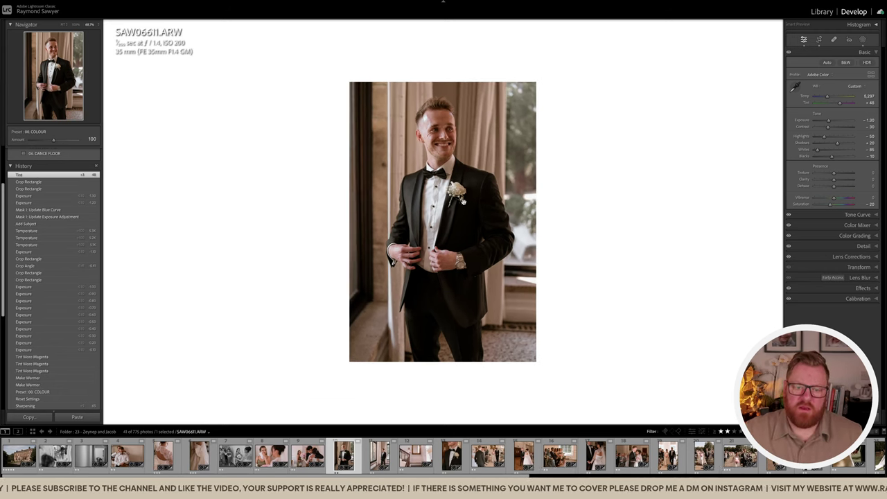
pyautogui.press('Right')
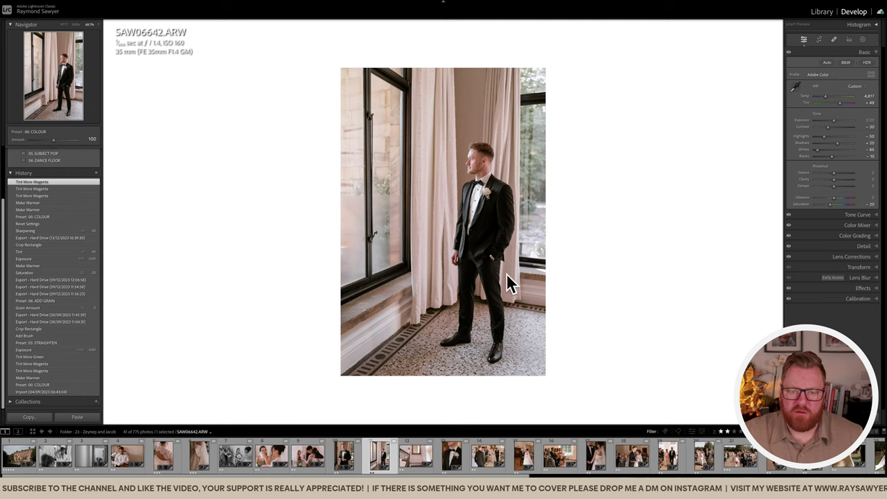
# Step: Paste the previous photo's settings onto SAW06642 and rotate to level the window frame
pyautogui.hotkey('ctrl', 'shift', 'v')
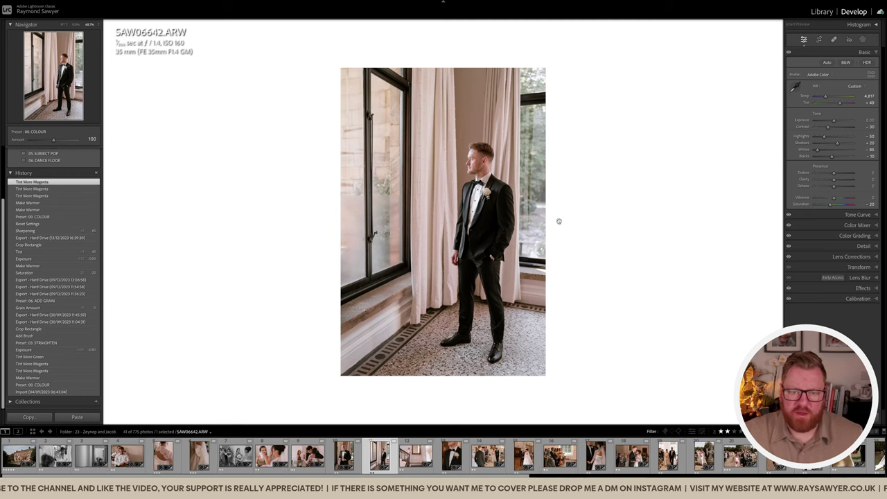
pyautogui.press('Return')
pyautogui.press('r')
pyautogui.moveTo(606, 250); pyautogui.dragTo(603, 277)
pyautogui.press('Return')
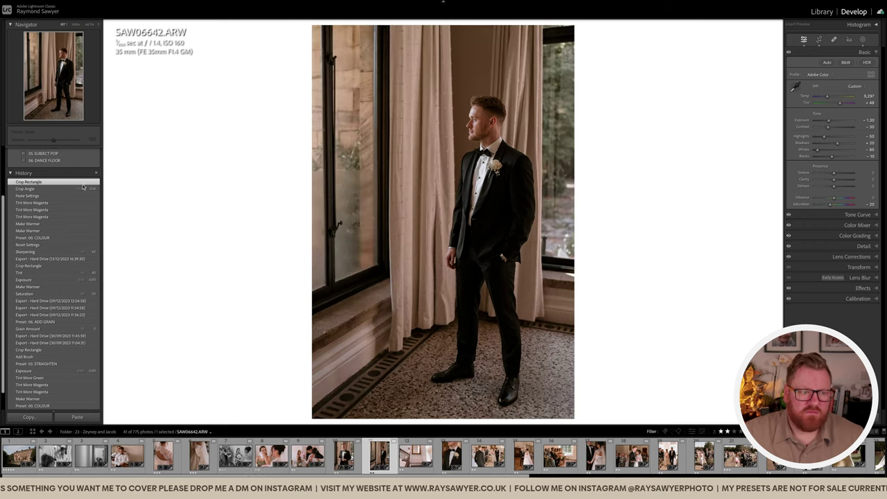
# Step: Apply the 02. STRAIGHTEN preset and extend the crop to the full photo height
pyautogui.scroll(3, 90, 207)
pyautogui.click(62, 198)
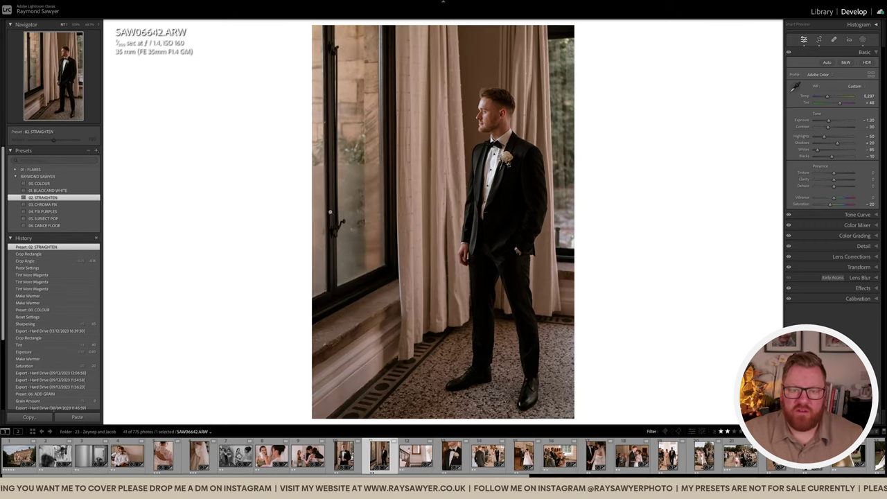
pyautogui.press('r')
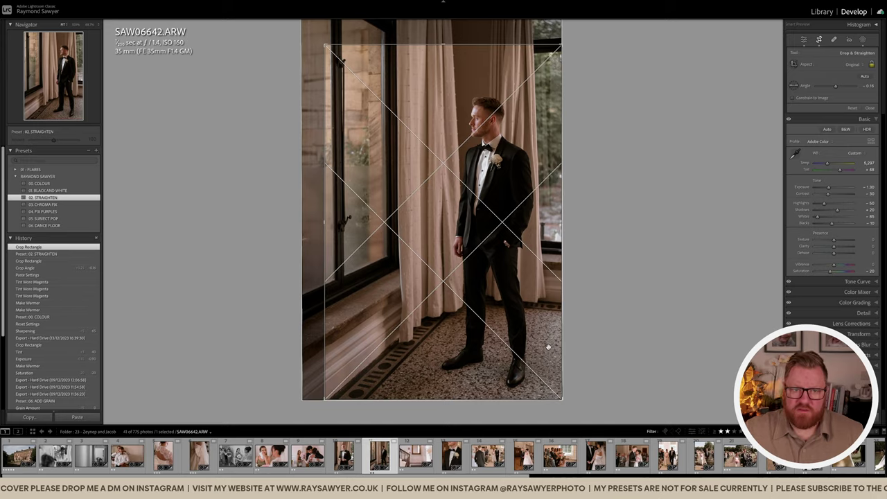
pyautogui.press('r')
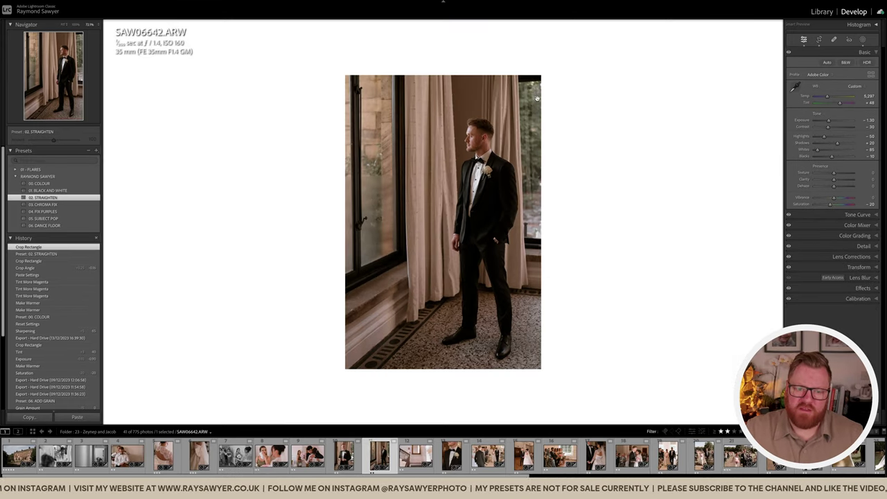
pyautogui.press('r')
pyautogui.moveTo(443, 46); pyautogui.dragTo(443, 20)
pyautogui.press('r')
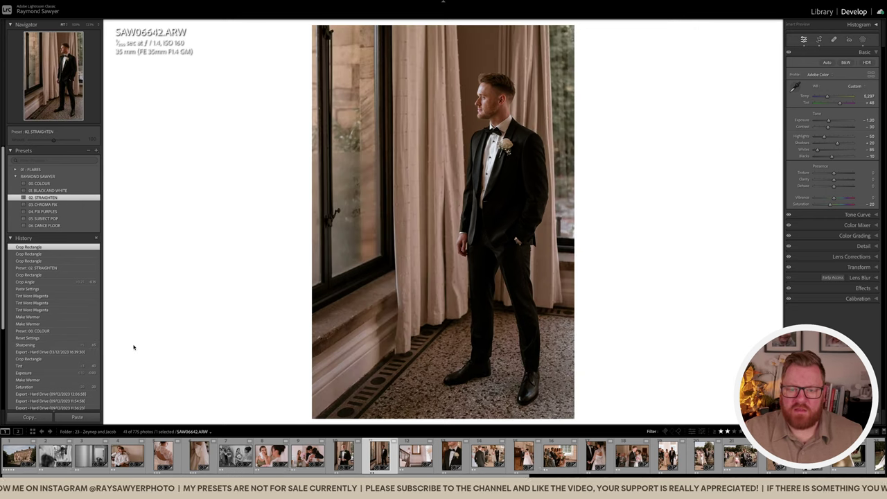
# Step: Turn Transform Upright off, rotate to -0.62°, lower the crop's top edge, then open SAW06719
pyautogui.click(858, 267)
pyautogui.click(809, 141)
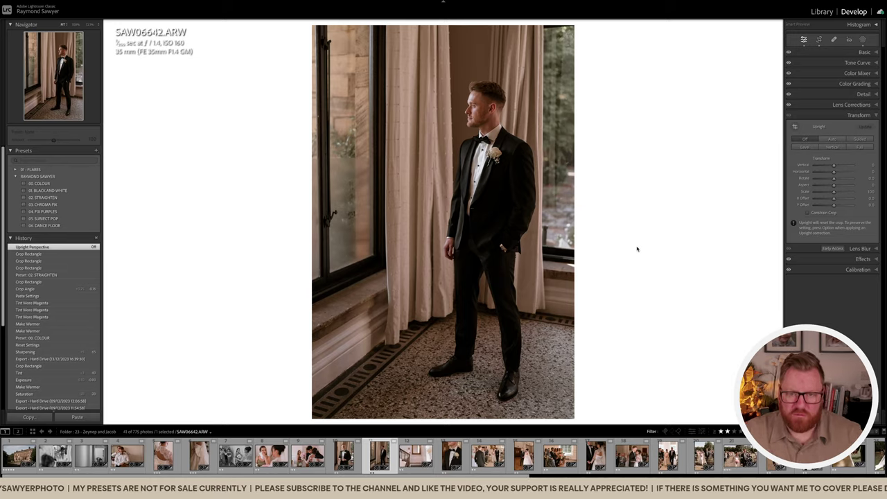
pyautogui.press('r')
pyautogui.moveTo(636, 251); pyautogui.dragTo(634, 243)
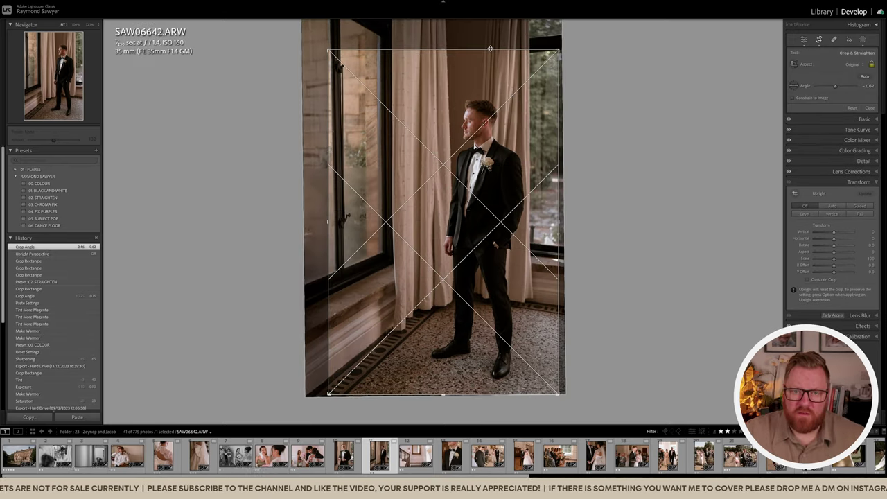
pyautogui.moveTo(489, 50); pyautogui.dragTo(488, 76)
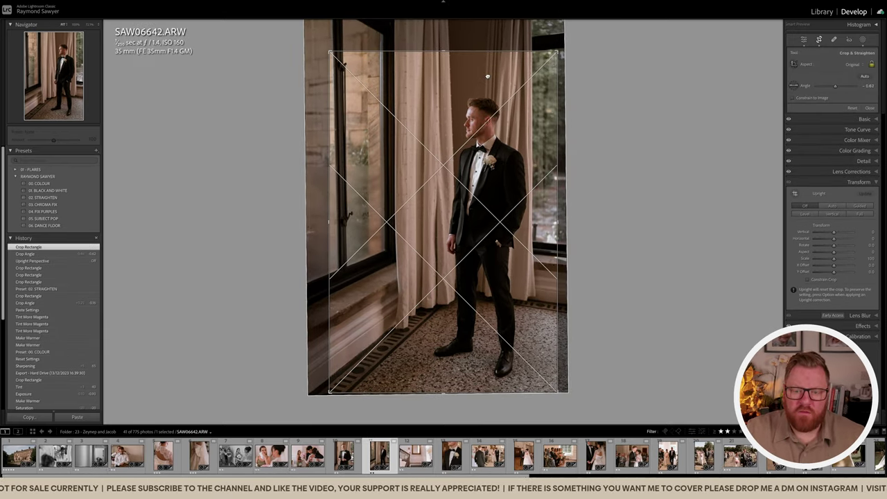
pyautogui.press('Return')
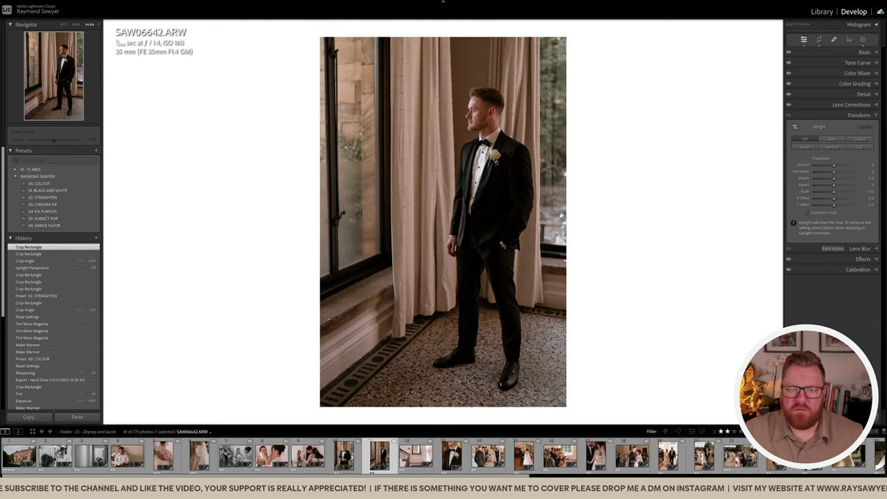
pyautogui.press('Right')
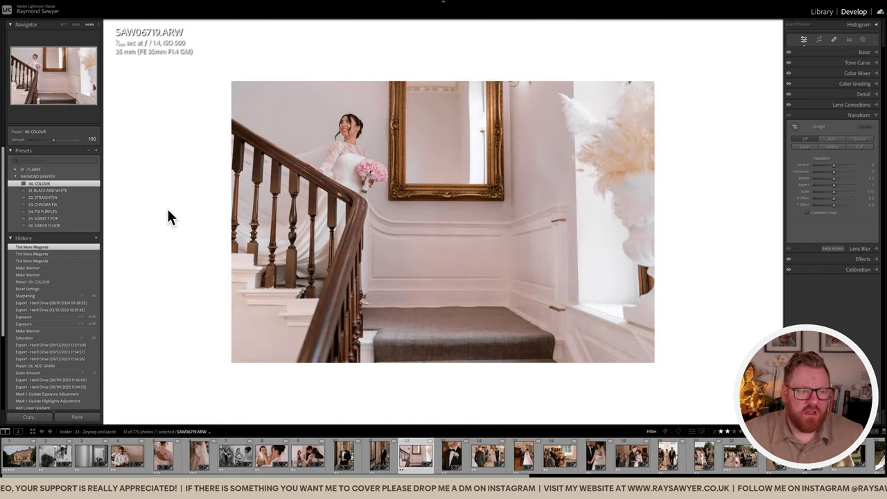
# Step: Reapply the 02. STRAIGHTEN preset, then crop the bride photo narrower from the right and shift it down
pyautogui.hotkey('ctrl', 'z')
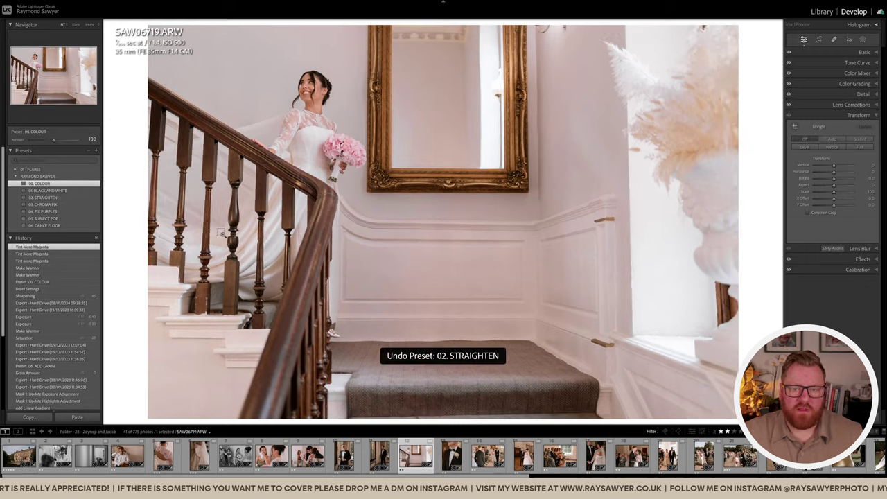
pyautogui.hotkey('ctrl', 'shift', 'z')
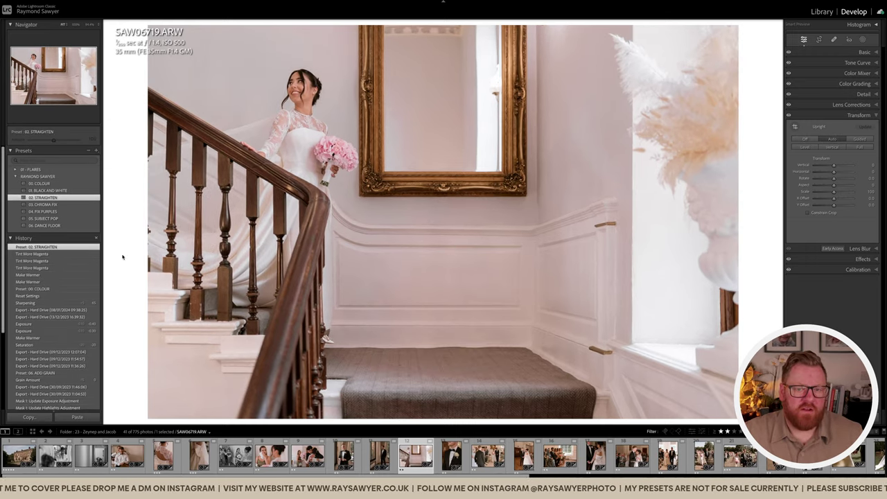
pyautogui.hotkey('shift', 't')
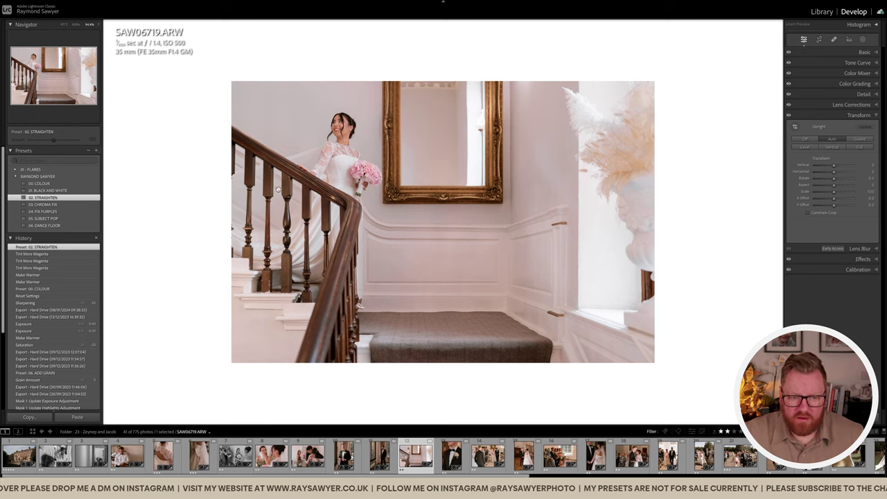
pyautogui.press('r')
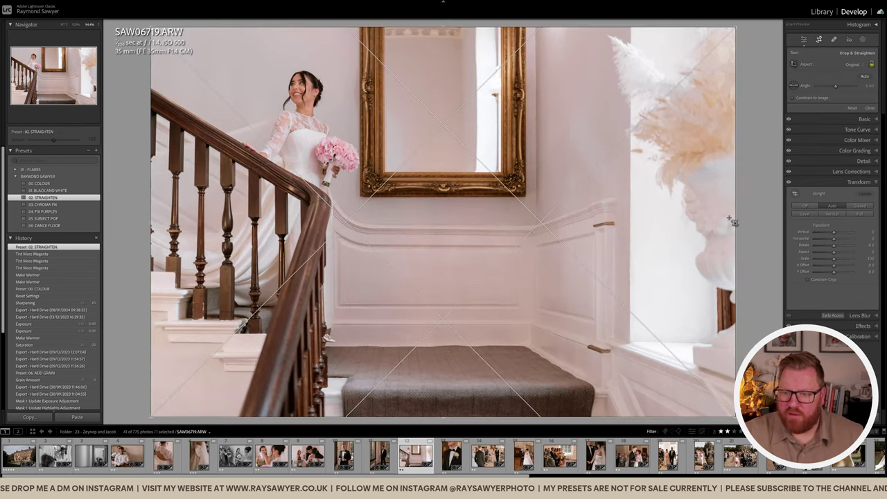
pyautogui.moveTo(735, 219); pyautogui.dragTo(664, 202)
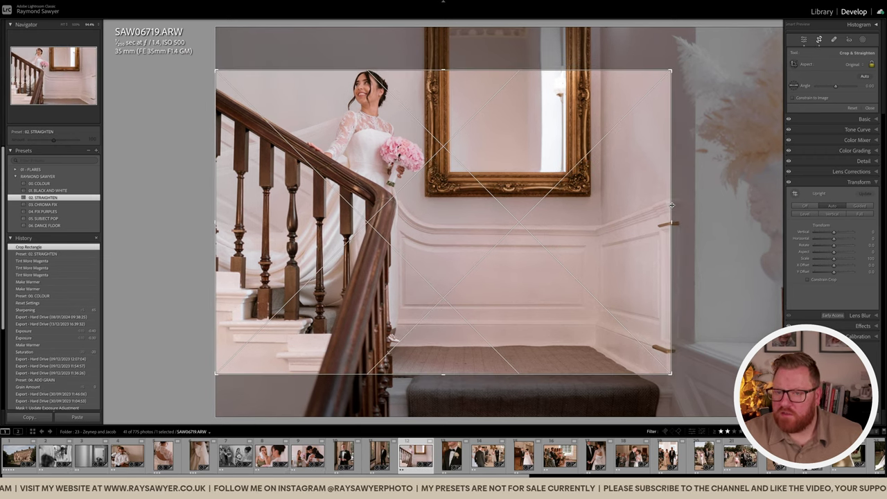
pyautogui.moveTo(560, 186); pyautogui.dragTo(562, 194)
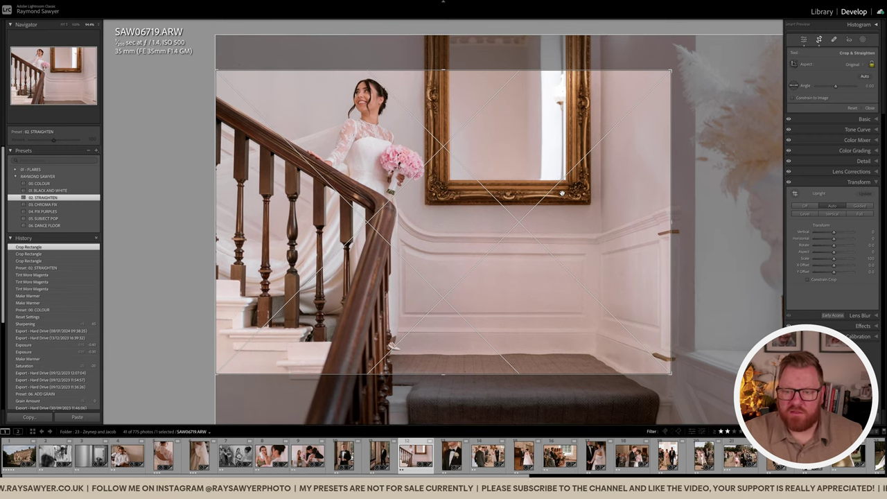
pyautogui.press('Return')
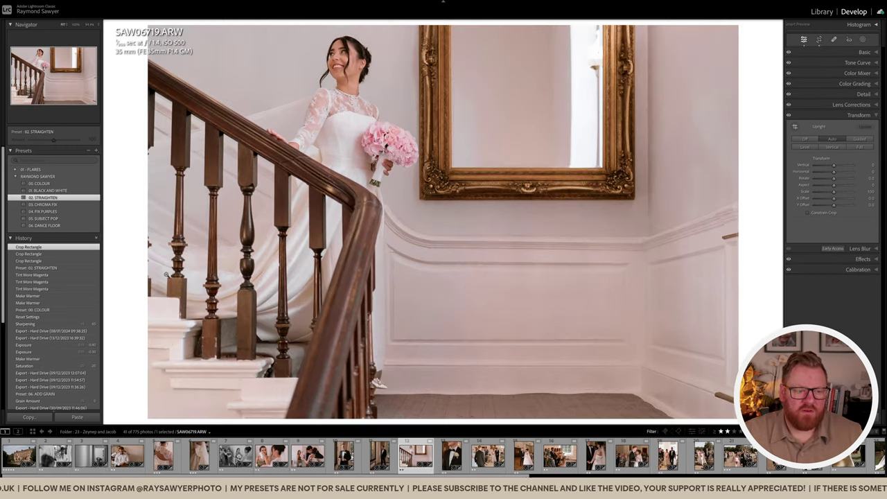
# Step: Revert to an earlier history state and recrop the bride photo shifted left
pyautogui.click(95, 325)
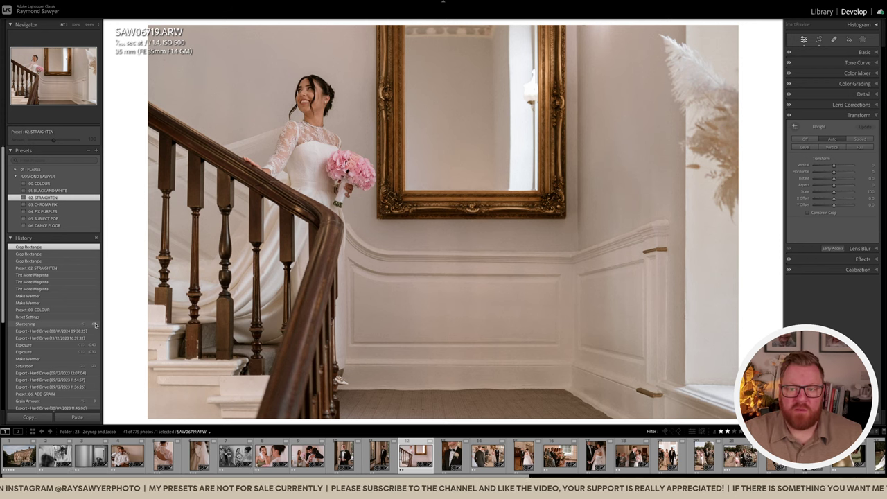
pyautogui.press('r')
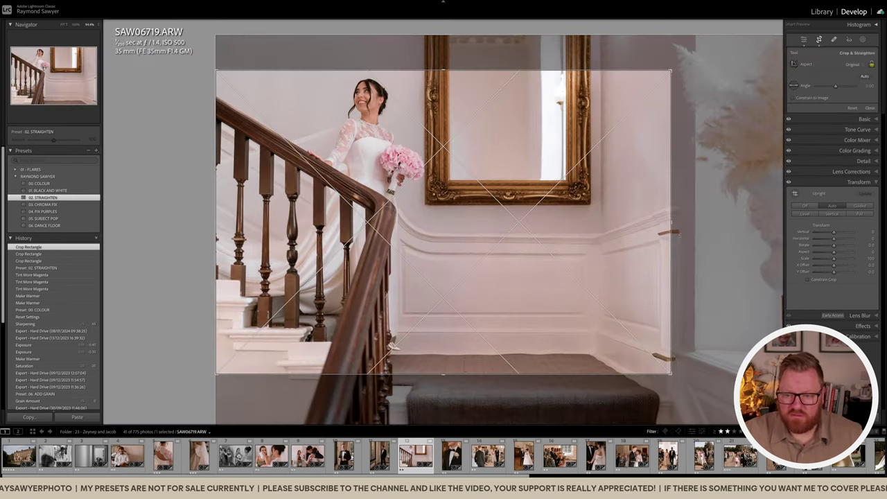
pyautogui.moveTo(672, 224); pyautogui.dragTo(569, 234)
pyautogui.press('Return')
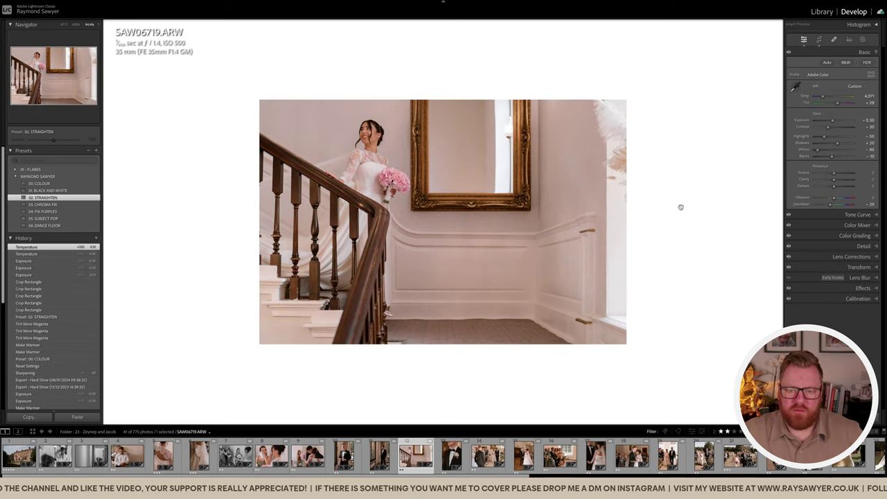
# Step: Rotate to level the staircase, add a subject mask on the bride, and go to the groom photo
pyautogui.press('r')
pyautogui.moveTo(721, 208); pyautogui.dragTo(728, 223)
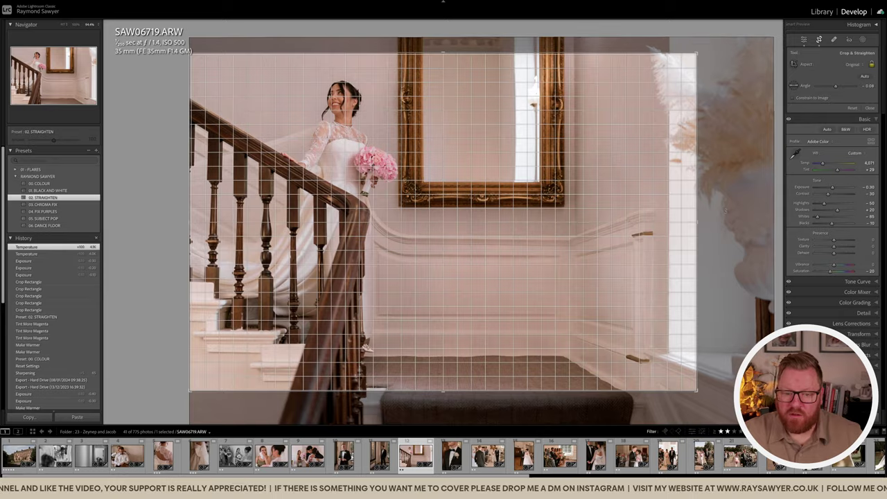
pyautogui.press('Return')
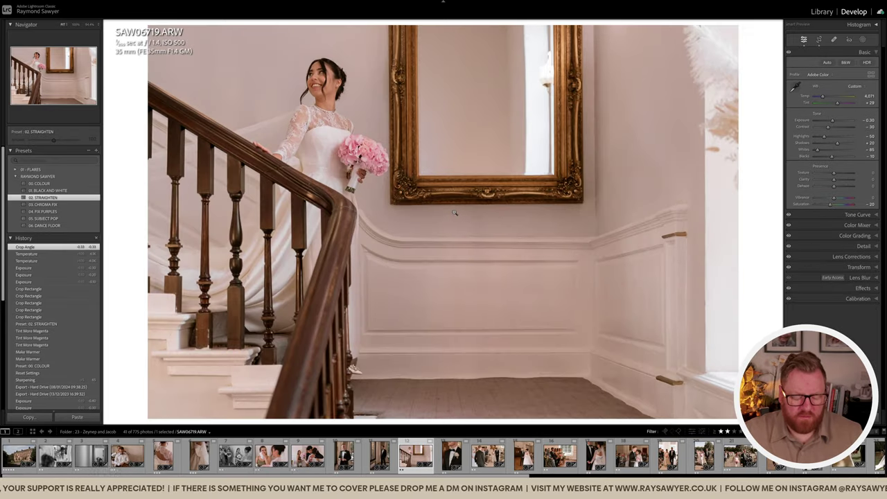
pyautogui.hotkey('shift', 's')
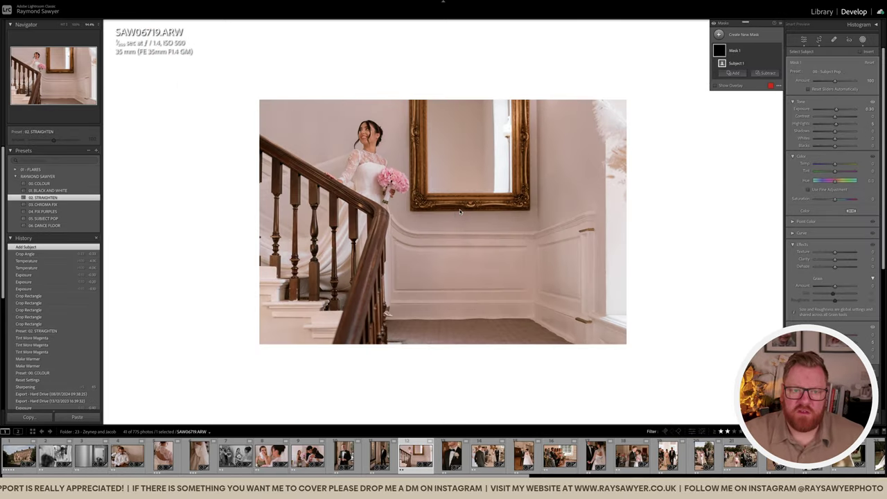
pyautogui.press('Escape')
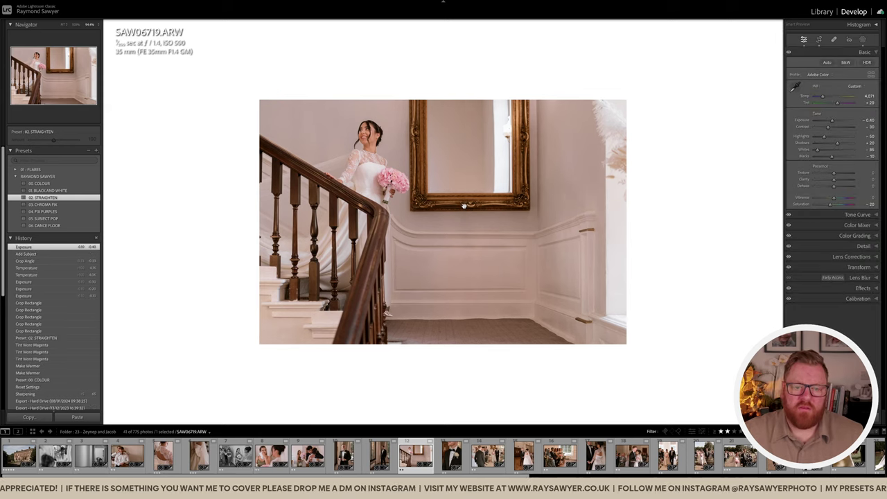
pyautogui.press('Right')
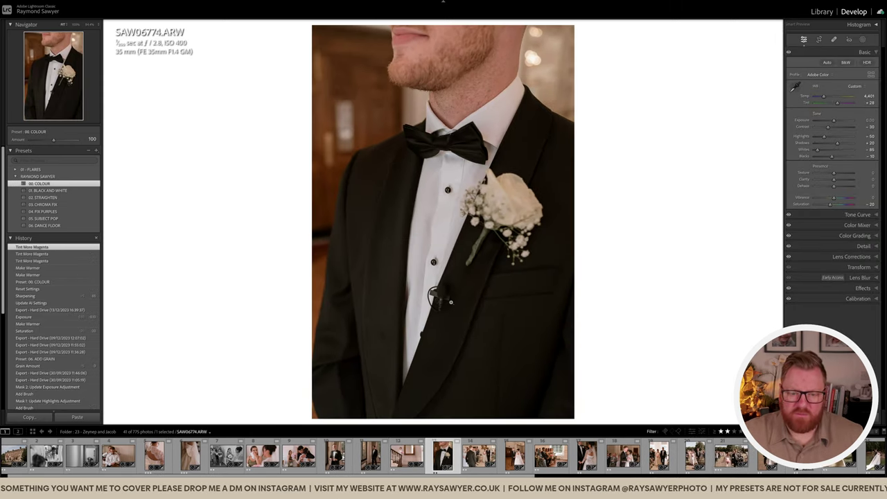
# Step: At 1:1 zoom, heal the lapel microphone, lapel edge and dark specks on the groom's jacket
pyautogui.click(441, 300)
pyautogui.moveTo(464, 254)
pyautogui.mouseDown()
pyautogui.moveTo(457, 197)
pyautogui.moveTo(461, 295)
pyautogui.moveTo(439, 309)
pyautogui.moveTo(411, 275)
pyautogui.moveTo(441, 256)
pyautogui.moveTo(444, 224)
pyautogui.mouseUp()
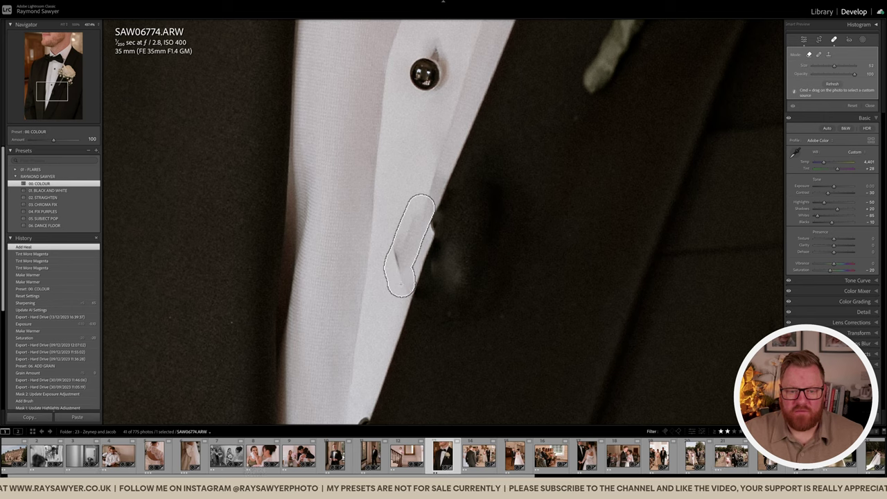
pyautogui.click(445, 219)
pyautogui.moveTo(432, 262)
pyautogui.mouseDown()
pyautogui.moveTo(470, 260)
pyautogui.moveTo(453, 267)
pyautogui.moveTo(449, 242)
pyautogui.mouseUp()
pyautogui.moveTo(435, 205); pyautogui.dragTo(429, 254)
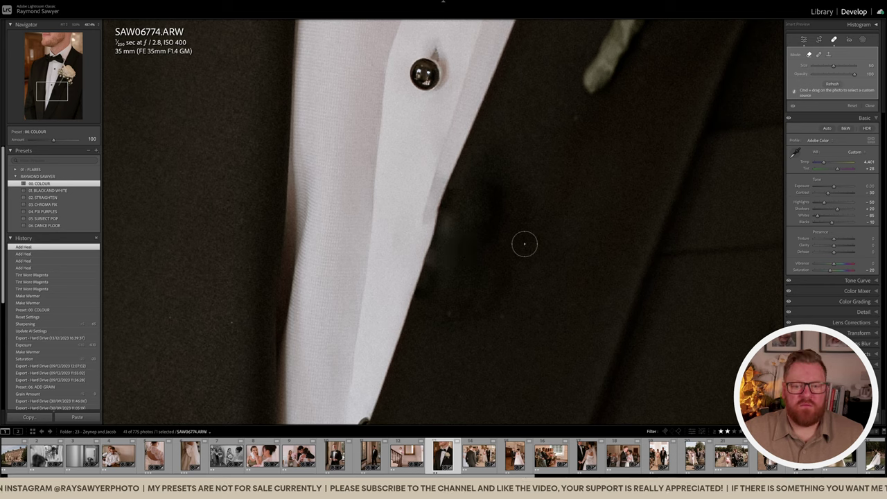
pyautogui.moveTo(444, 185); pyautogui.dragTo(443, 228)
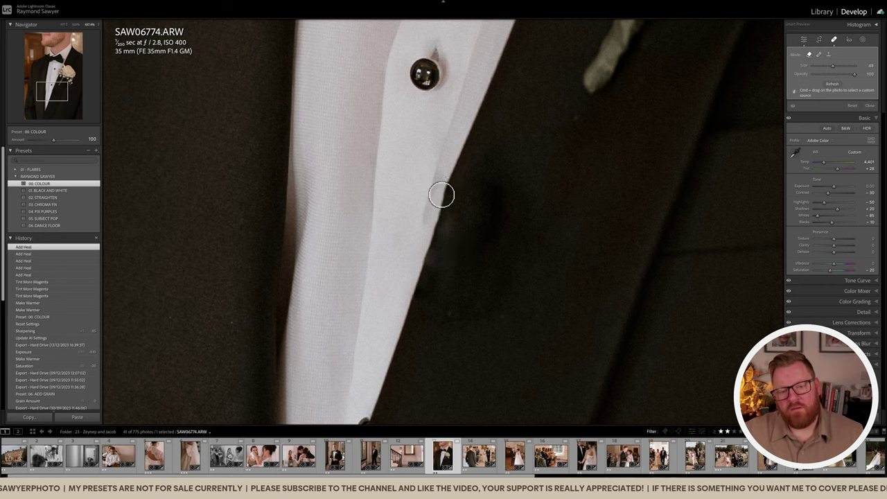
pyautogui.click(498, 313)
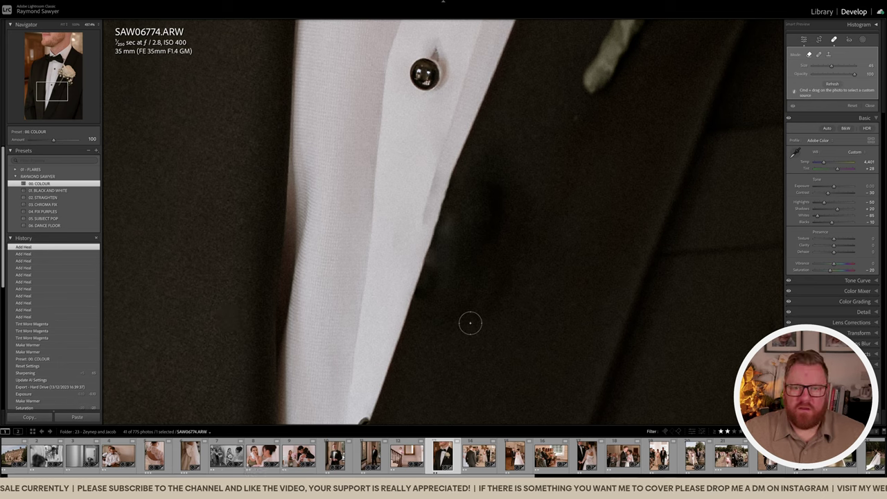
pyautogui.press('q')
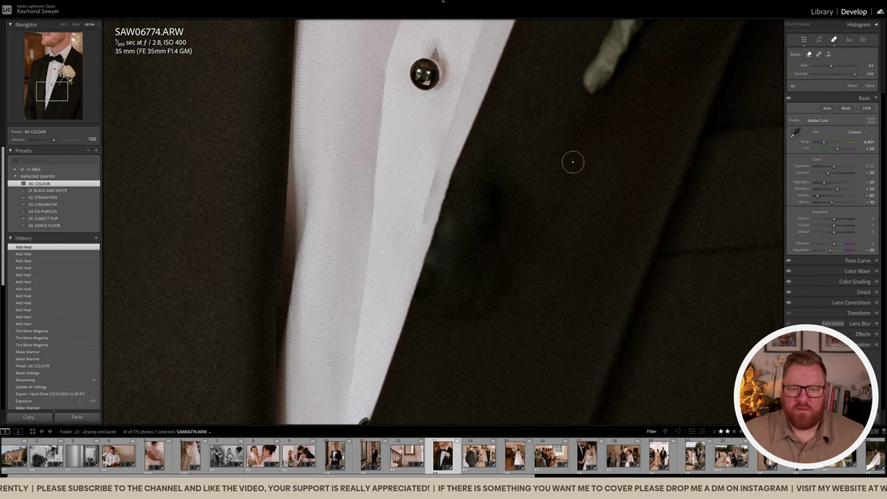
# Step: Fit the photo back in view and compare the healed version with the original
pyautogui.moveTo(497, 219); pyautogui.dragTo(434, 236)
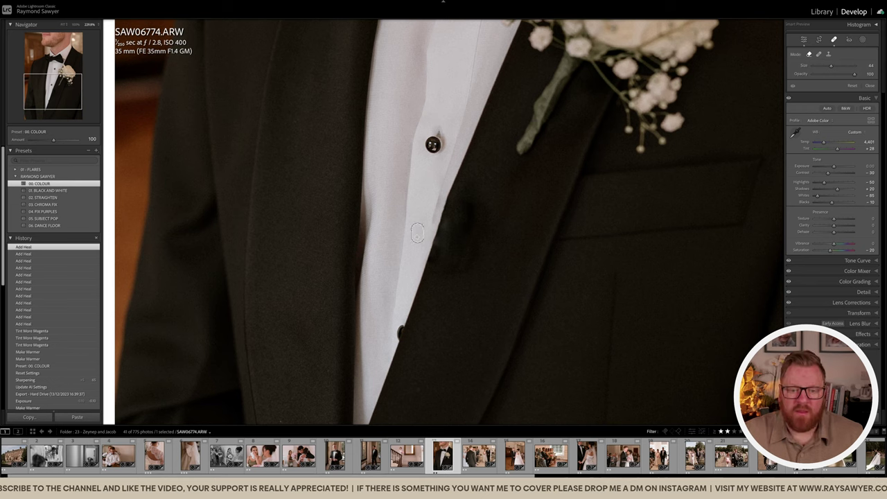
pyautogui.click(475, 234)
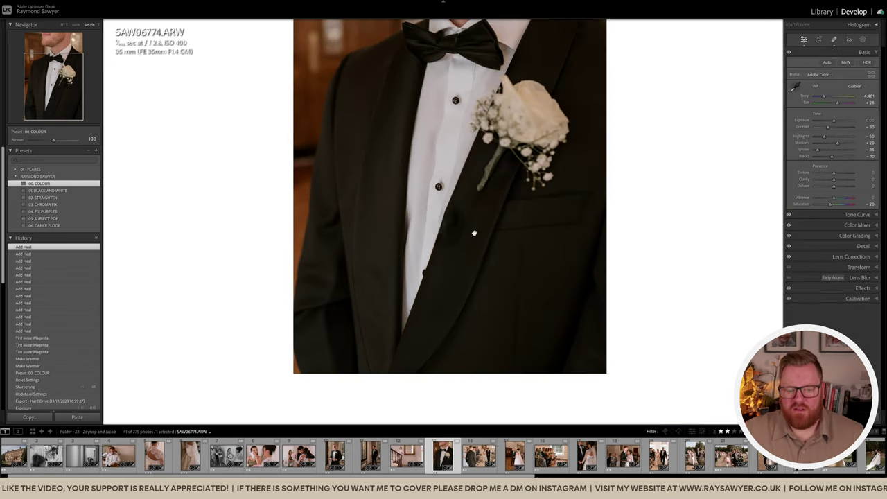
pyautogui.press('\\')
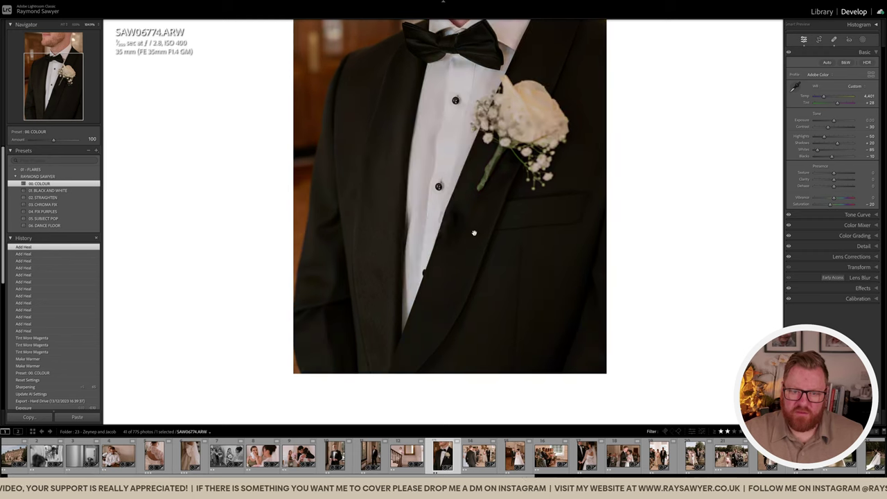
pyautogui.press('\\')
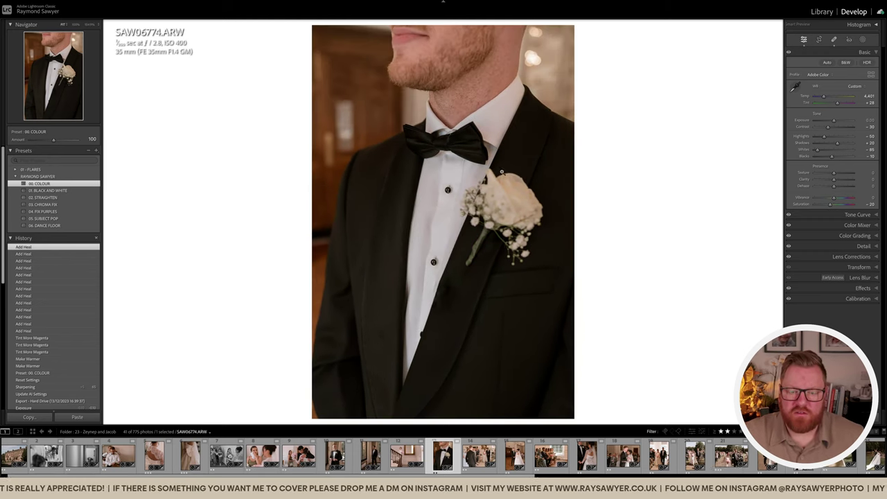
pyautogui.hotkey('ctrl', '-')
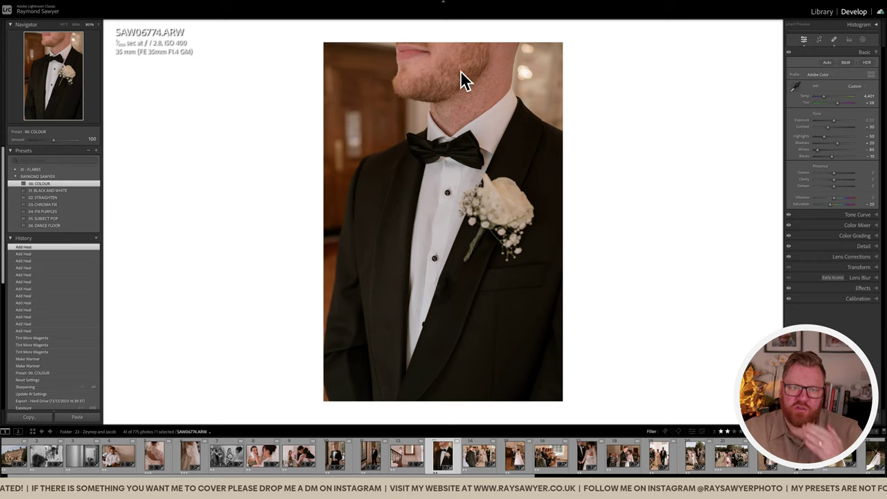
# Step: Tighten the groom photo's crop from top and bottom and raise exposure to +0.20
pyautogui.press('r')
pyautogui.moveTo(442, 25); pyautogui.dragTo(442, 48)
pyautogui.moveTo(450, 409); pyautogui.dragTo(473, 356)
pyautogui.press('Return')
pyautogui.press('=')
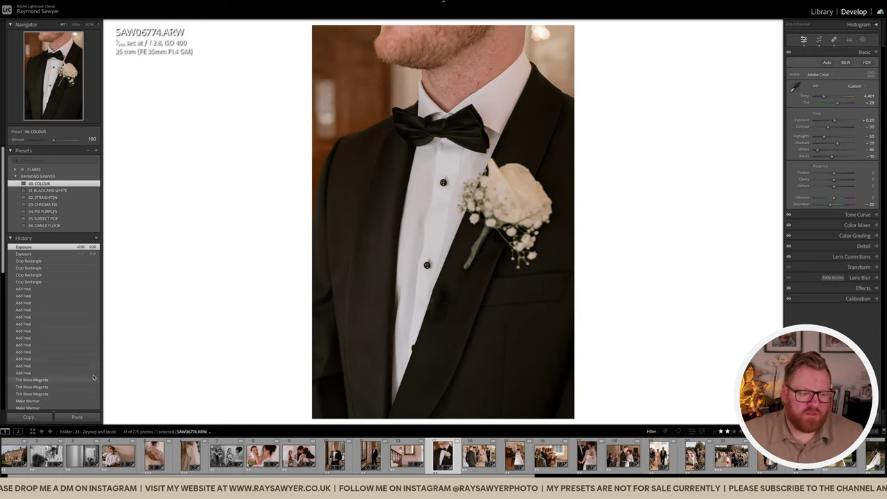
# Step: Preview an earlier black-and-white history state, undo back to the latest colour edit, and reopen the crop
pyautogui.scroll(-5, 94, 377)
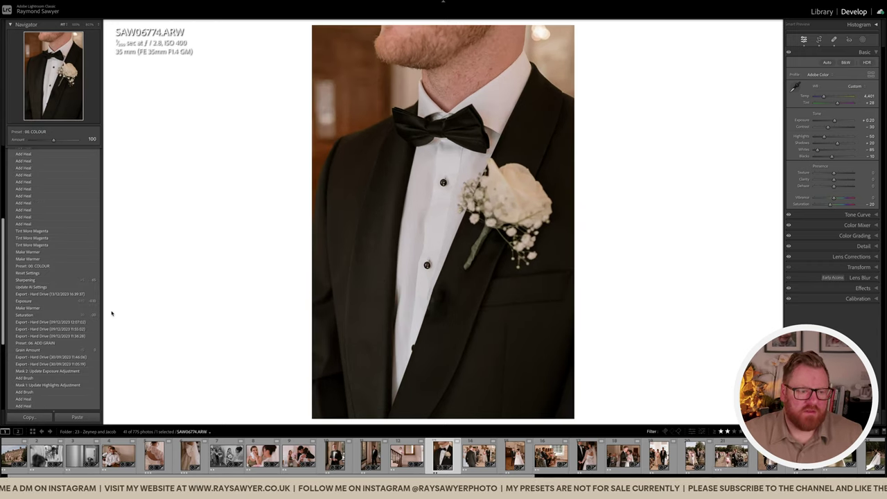
pyautogui.click(96, 281)
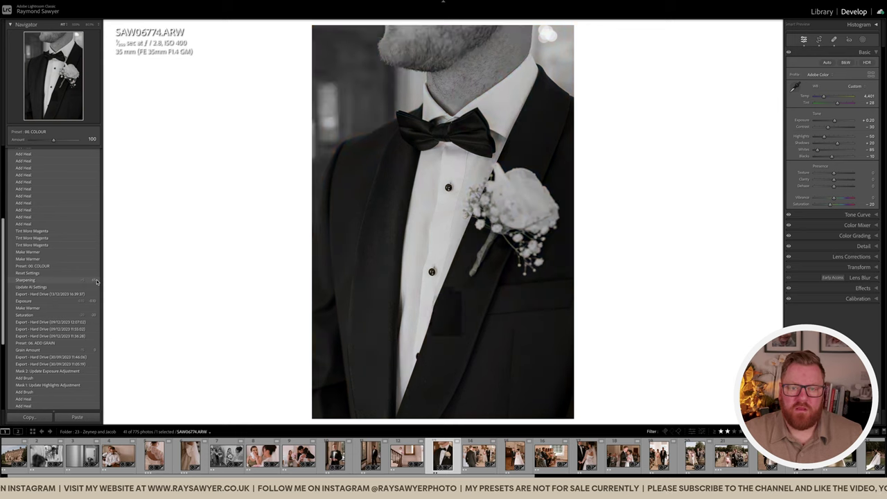
pyautogui.hotkey('ctrl', 'z')
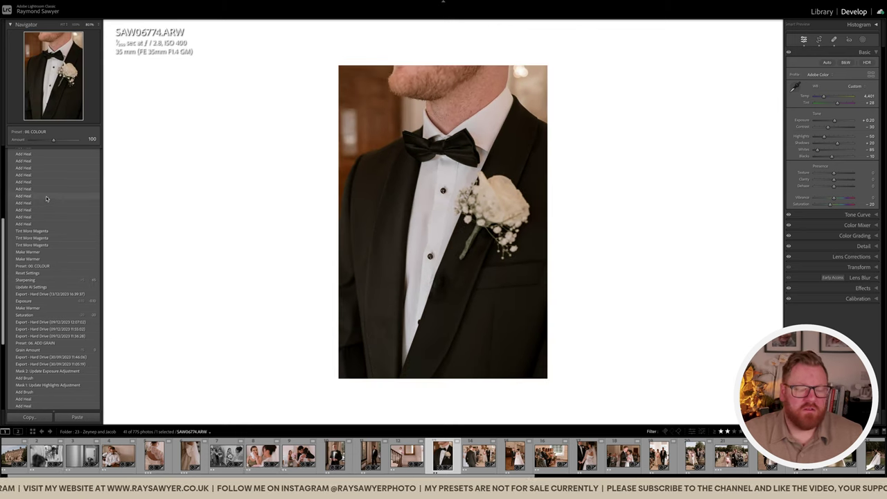
pyautogui.scroll(5, 48, 204)
pyautogui.scroll(-1, 49, 204)
pyautogui.press('r')
pyautogui.press('r')
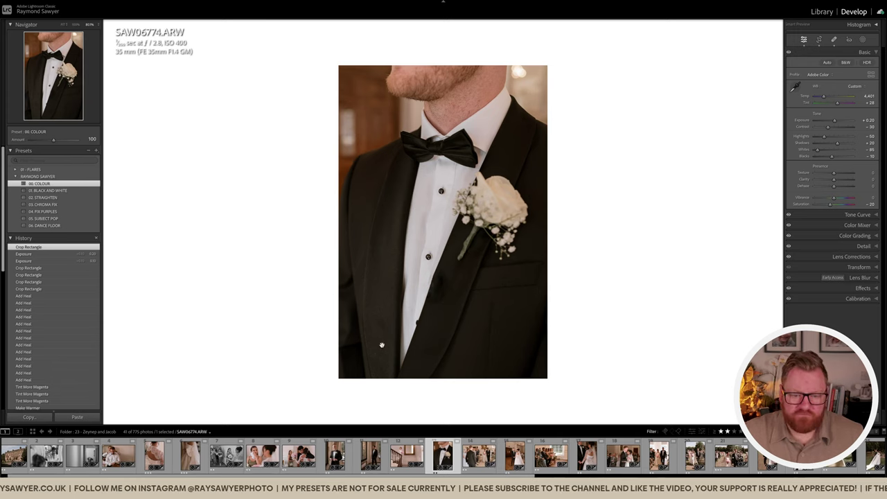
# Step: At 240% zoom, heal six specks on the groom's jacket, lapel and near the shirt
pyautogui.click(365, 388)
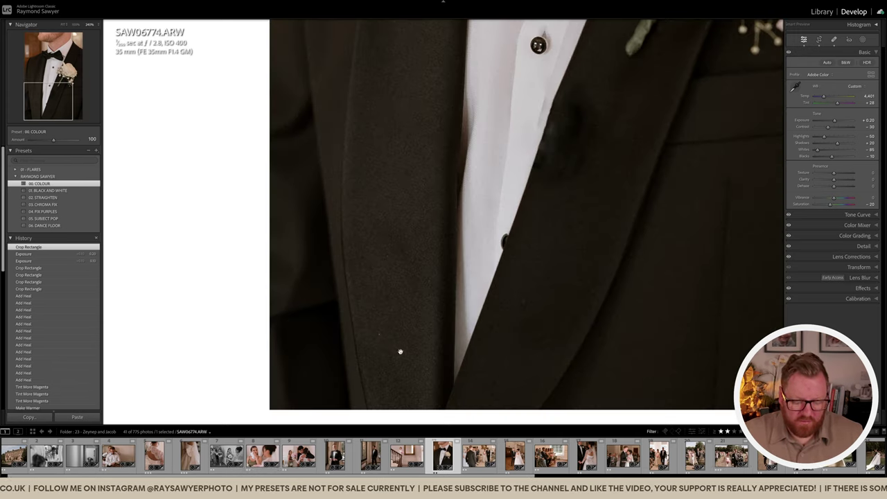
pyautogui.press('q')
pyautogui.click(378, 334)
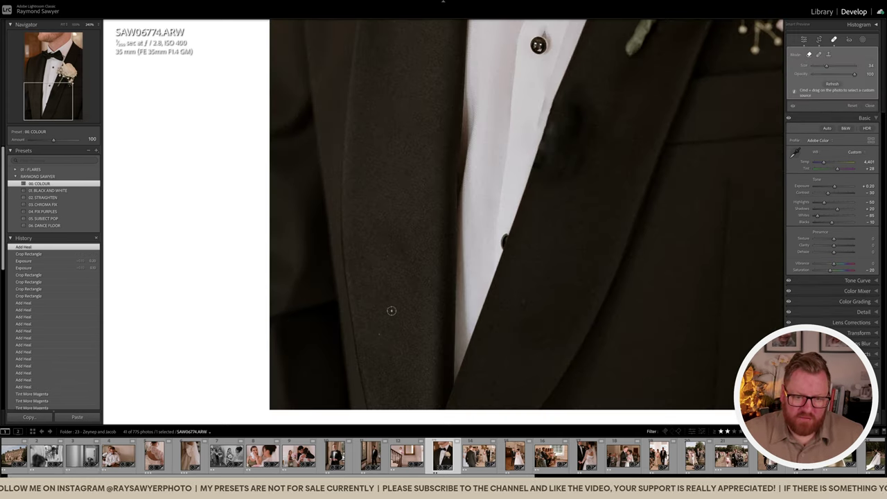
pyautogui.click(391, 267)
pyautogui.click(510, 294)
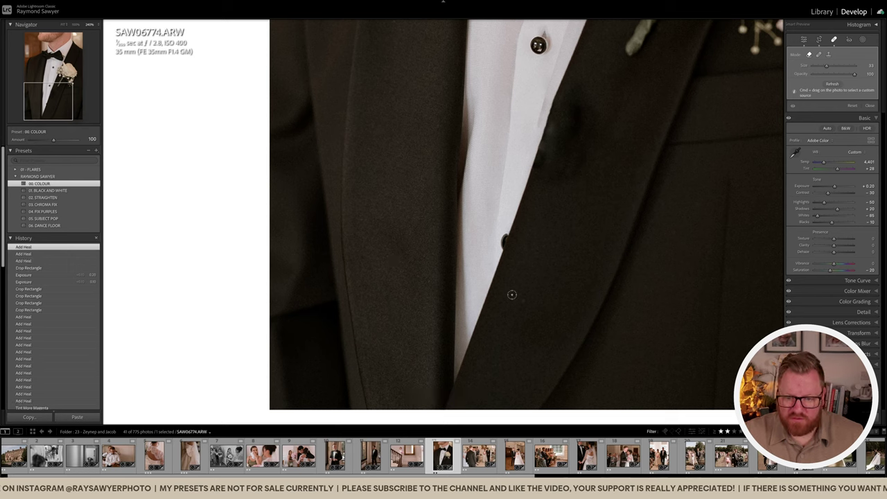
pyautogui.click(523, 301)
pyautogui.click(418, 278)
pyautogui.click(429, 286)
# Step: Heal the remaining small lapel specks near the bow tie, then fit the whole photo in view
pyautogui.moveTo(681, 240); pyautogui.dragTo(369, 382)
pyautogui.click(546, 237)
pyautogui.click(544, 235)
pyautogui.click(543, 232)
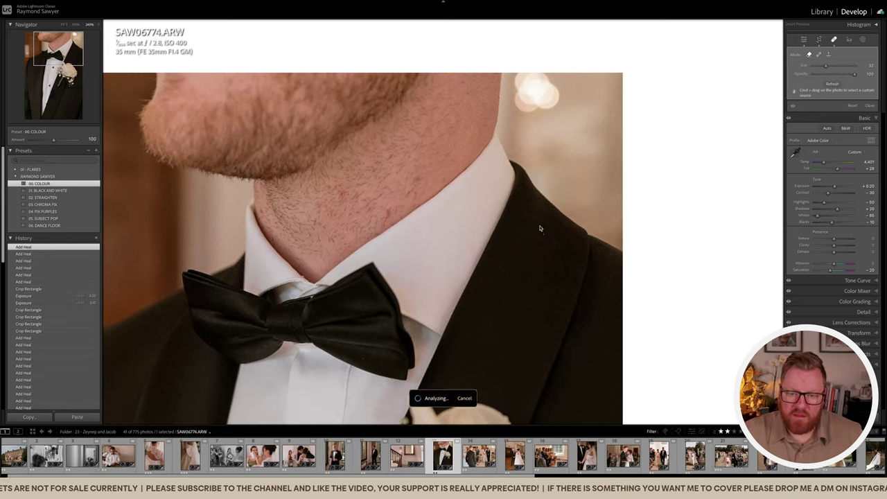
pyautogui.click(495, 267)
pyautogui.click(515, 267)
pyautogui.click(505, 288)
pyautogui.click(524, 288)
pyautogui.click(497, 310)
pyautogui.click(495, 311)
pyautogui.click(495, 309)
pyautogui.click(482, 305)
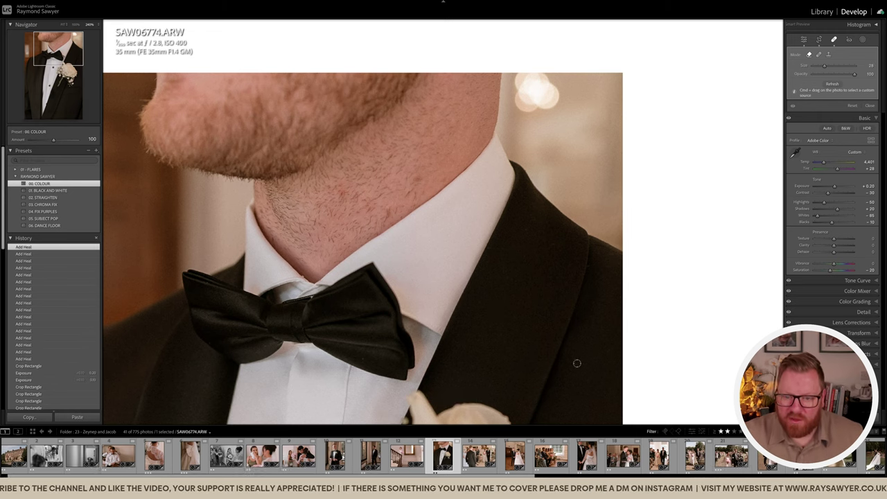
pyautogui.press('q')
pyautogui.press('z')
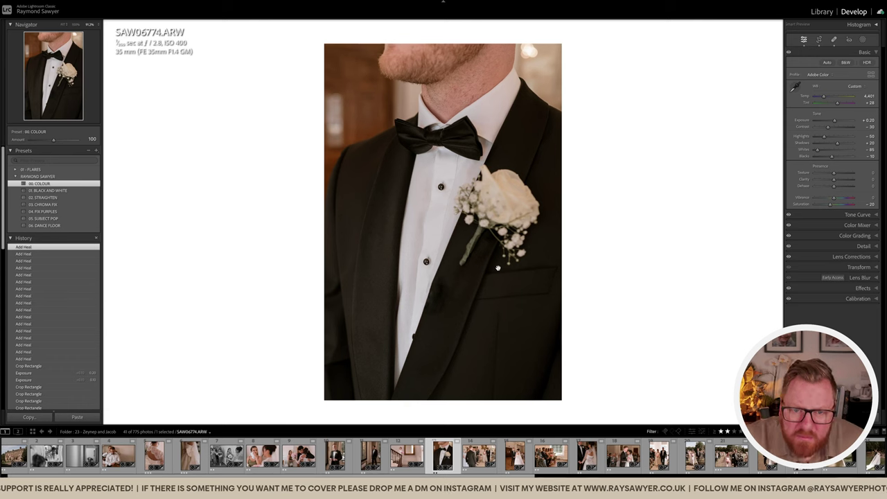
# Step: Raise the groom photo's tint to +34, paint a brush mask, and compare before and after
pyautogui.press('=')
pyautogui.press('=')
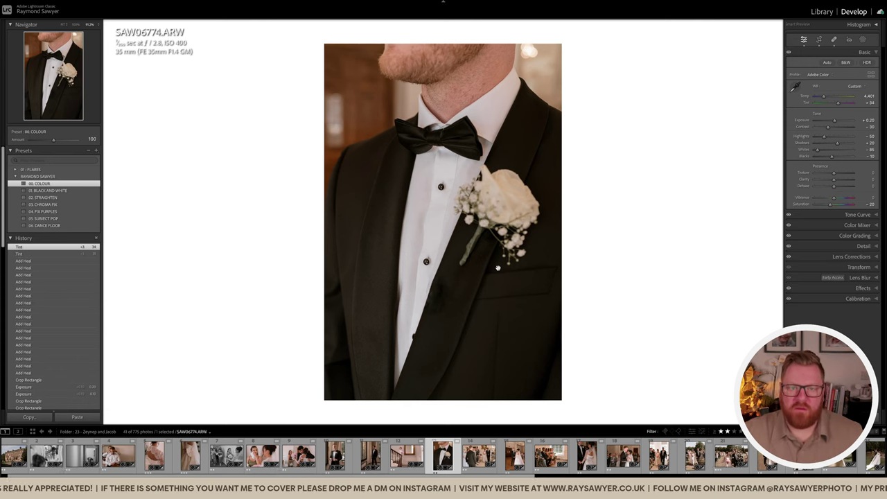
pyautogui.press('k')
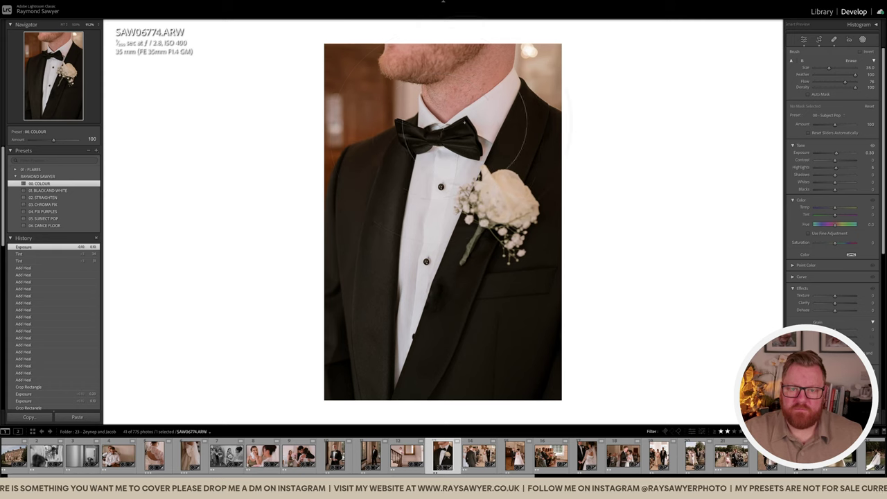
pyautogui.press('k')
pyautogui.press('\\')
pyautogui.press('\\')
pyautogui.press('\\')
pyautogui.press('\\')
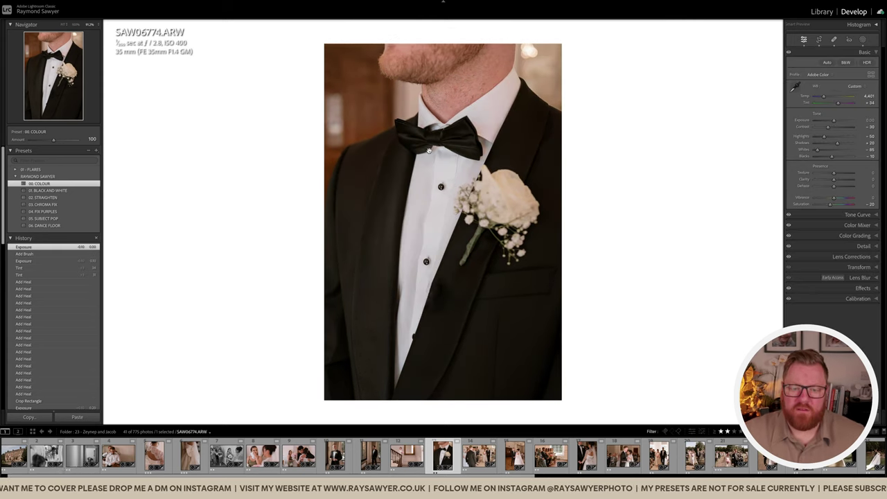
pyautogui.press('\\')
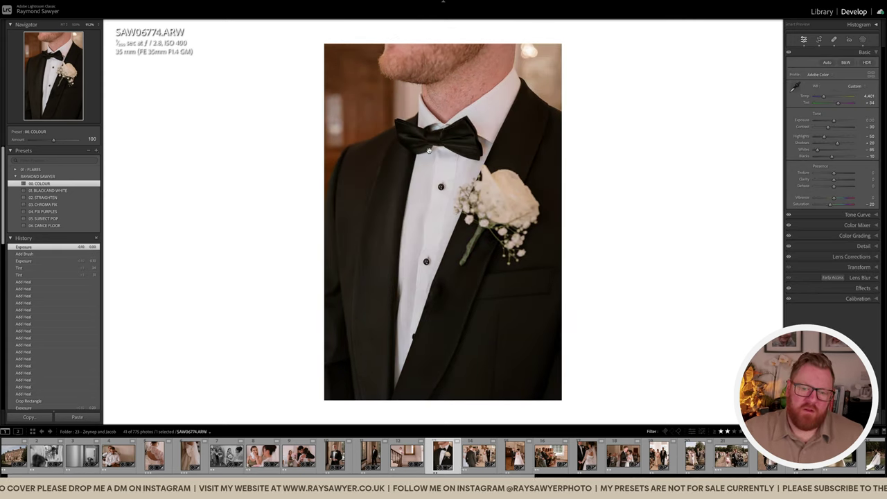
pyautogui.press('\\')
pyautogui.press('\\')
# Step: On the bride's aisle-walk photo, raise exposure to +0.10 and add a subject mask
pyautogui.press('Right')
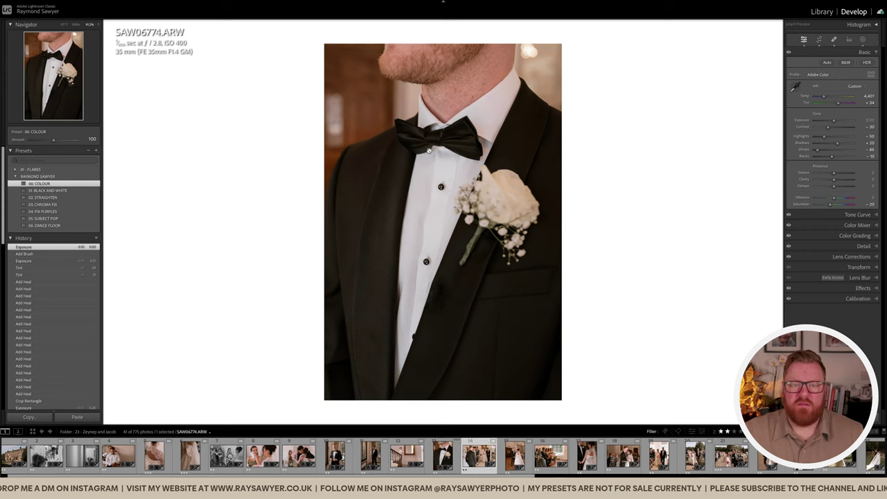
pyautogui.press('=')
pyautogui.hotkey('shift', 's')
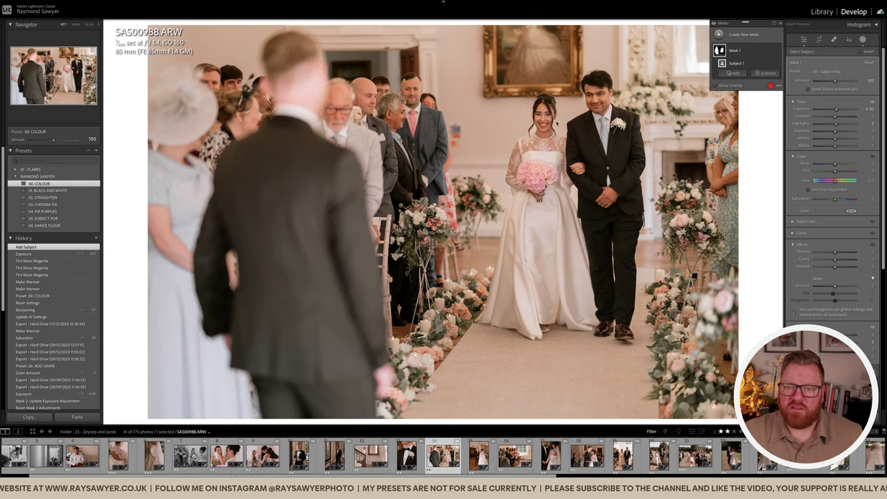
# Step: Subtract a linear gradient from the aisle photo's subject mask
pyautogui.click(765, 73)
pyautogui.click(769, 147)
pyautogui.moveTo(462, 158); pyautogui.dragTo(491, 159)
pyautogui.press('Return')
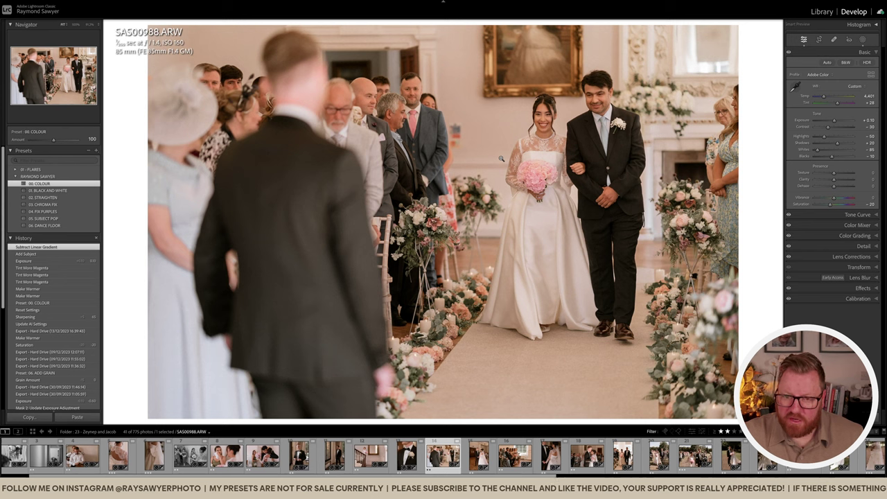
pyautogui.click(490, 162)
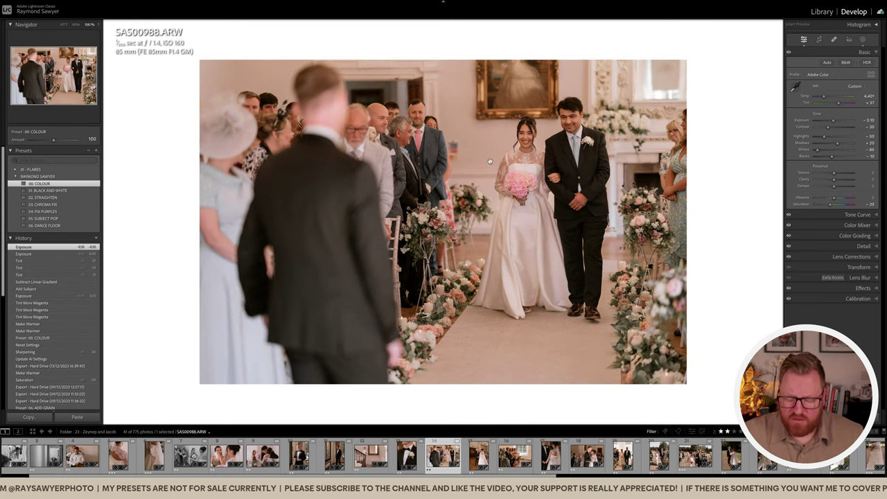
# Step: Add a brush mask and lower the exposure to -0.30
pyautogui.press('k')
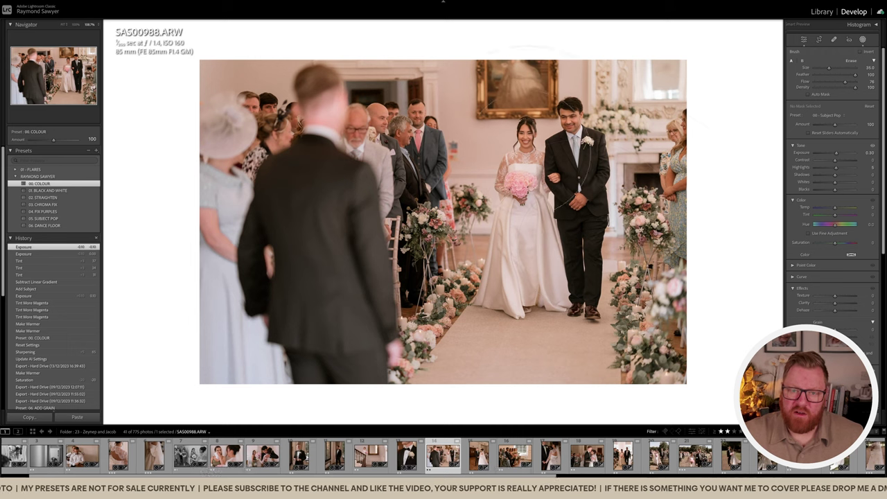
pyautogui.press('k')
pyautogui.press('-')
pyautogui.press('-')
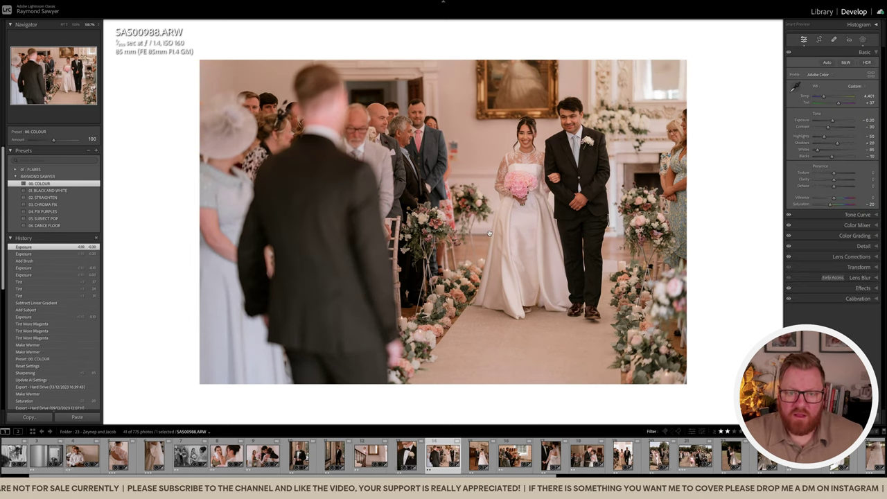
# Step: Zoom in on the back wall and heal away the distracting object
pyautogui.click(474, 168)
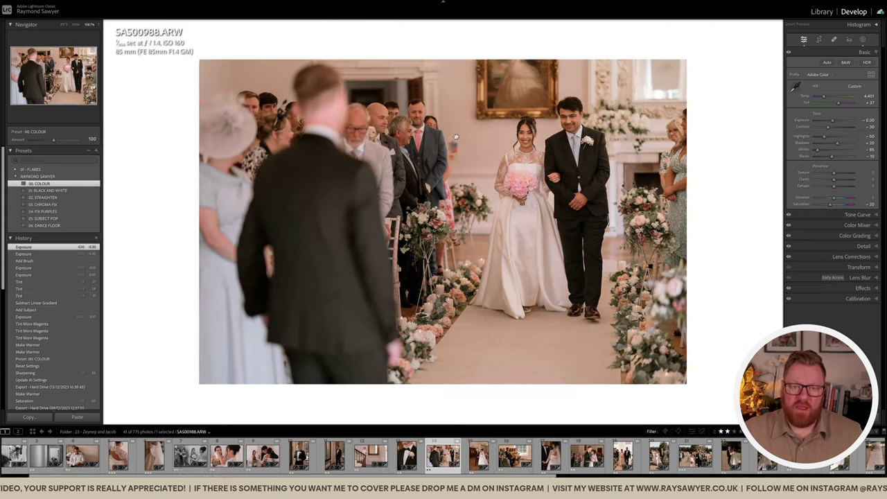
pyautogui.click(456, 151)
pyautogui.press('k')
pyautogui.moveTo(486, 153)
pyautogui.mouseDown()
pyautogui.moveTo(444, 153)
pyautogui.moveTo(454, 234)
pyautogui.moveTo(475, 239)
pyautogui.moveTo(478, 164)
pyautogui.mouseUp()
# Step: Finish the wall heal, return to the full photo, and lower exposure to -0.40
pyautogui.scroll(3, 501, 208)
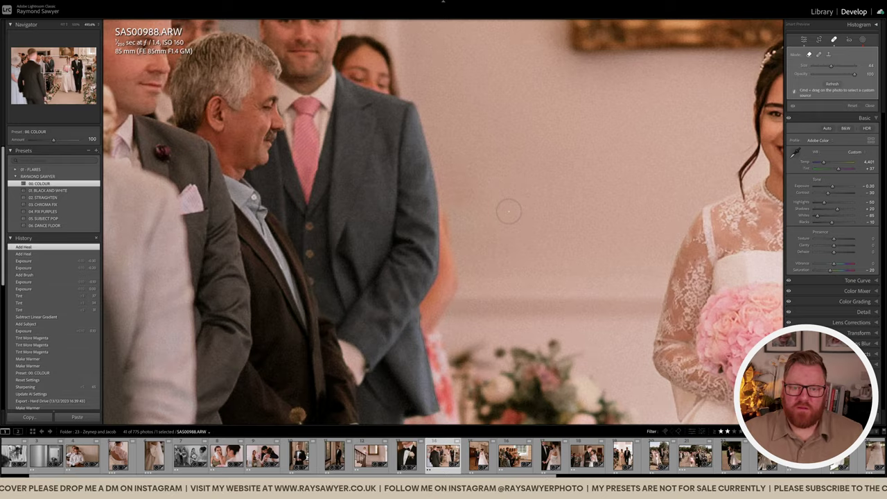
pyautogui.press('q')
pyautogui.click(510, 219)
pyautogui.click(535, 169)
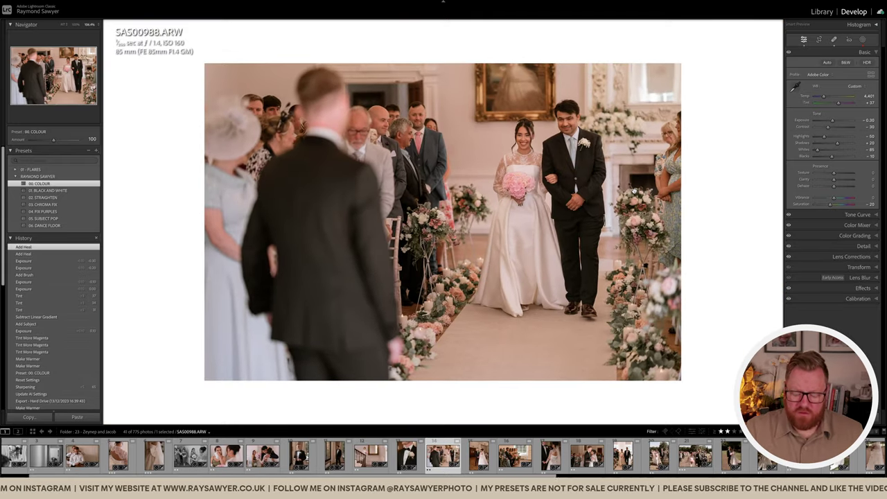
pyautogui.press('-')
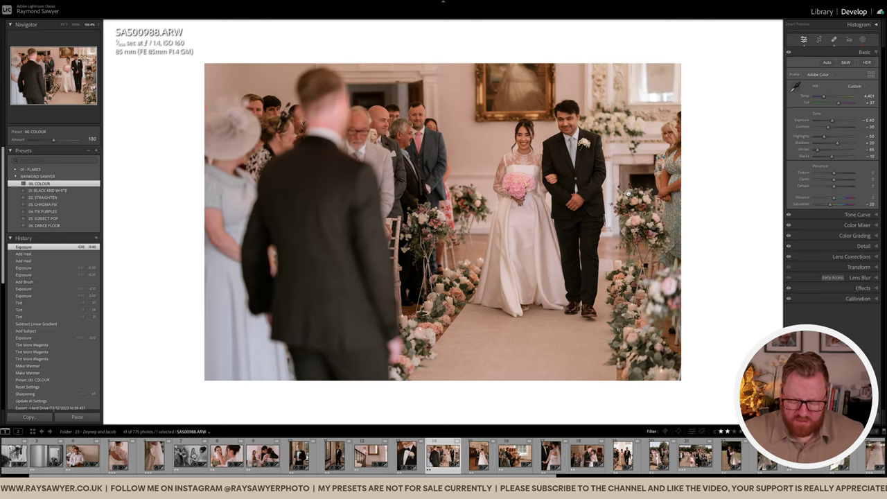
# Step: Add a brush mask with highlights around -20, then go to photo SAW06799
pyautogui.press('k')
pyautogui.moveTo(833, 168); pyautogui.dragTo(831, 169)
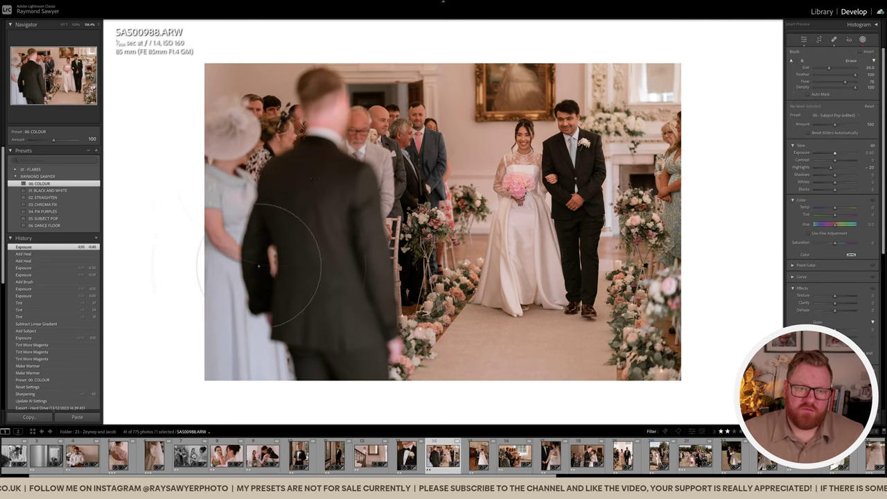
pyautogui.press('k')
pyautogui.press('Right')
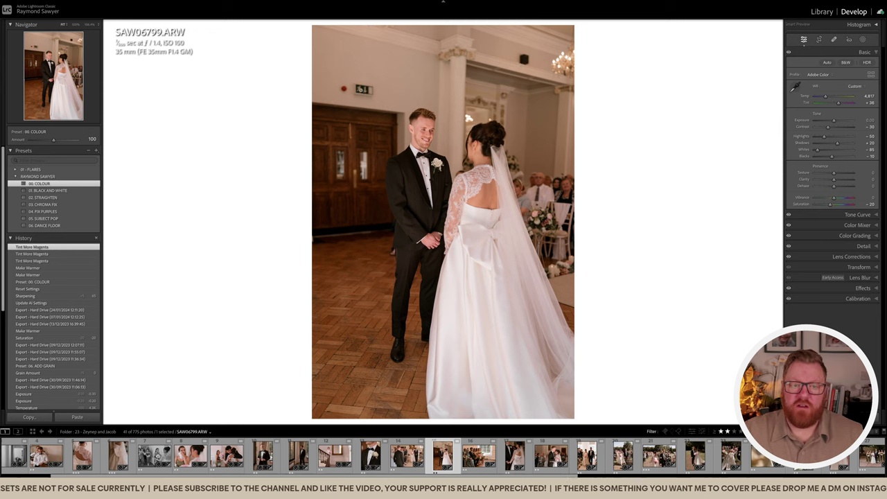
# Step: Straighten the couple photo to -1.96° and shift it up within the crop
pyautogui.press('r')
pyautogui.moveTo(576, 175); pyautogui.dragTo(619, 305)
pyautogui.moveTo(332, 157); pyautogui.dragTo(331, 159)
pyautogui.moveTo(466, 250); pyautogui.dragTo(467, 238)
pyautogui.press('Return')
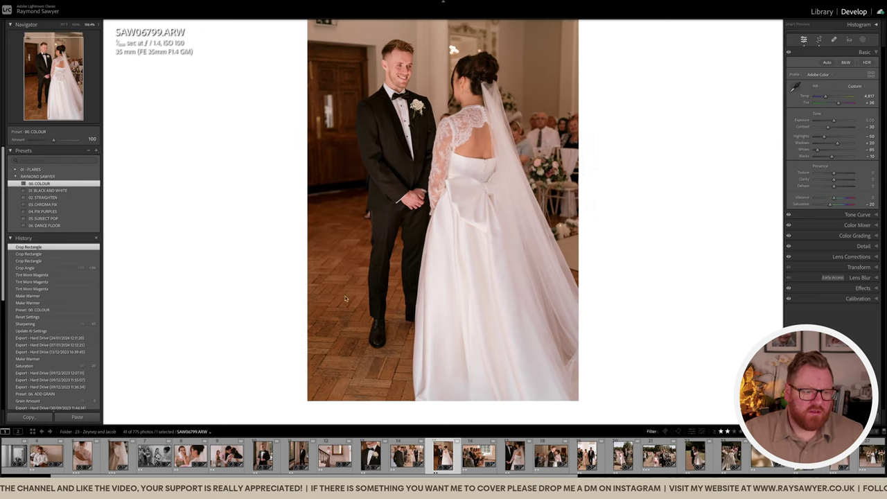
# Step: Preview the earlier Sharpening history state, then return to the latest Crop Rectangle state
pyautogui.hotkey('ctrl', '-')
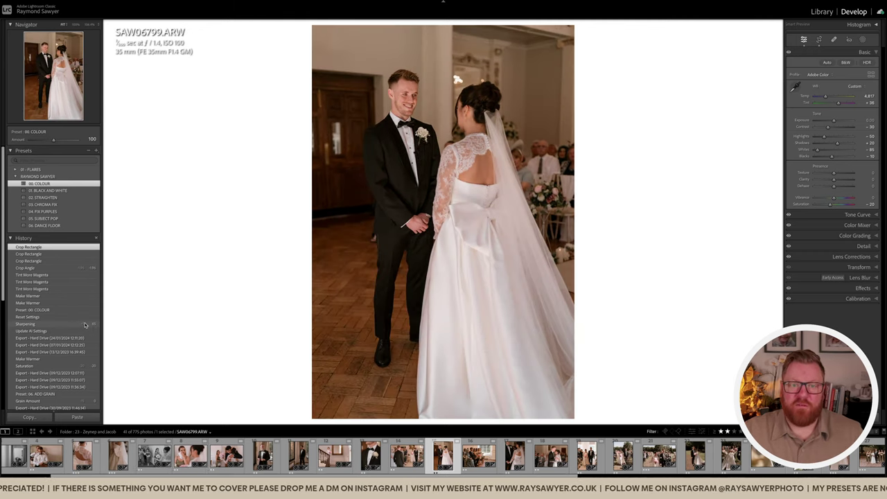
pyautogui.click(85, 324)
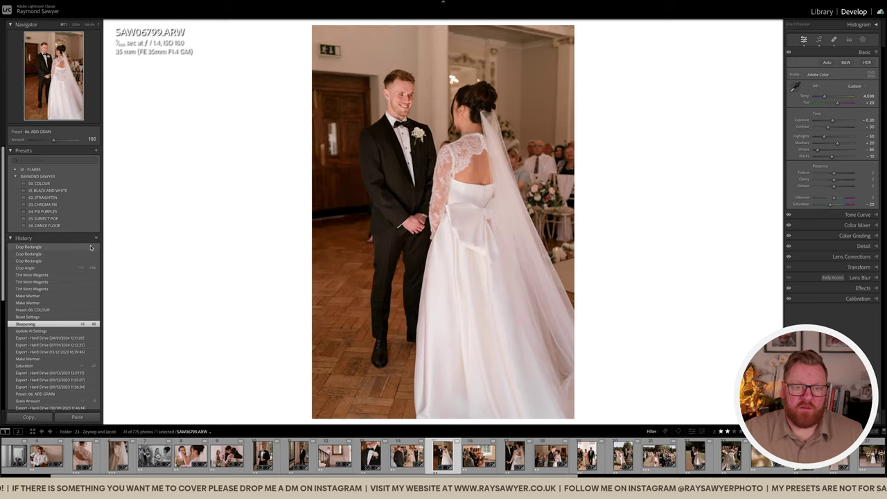
pyautogui.click(90, 247)
pyautogui.press('k')
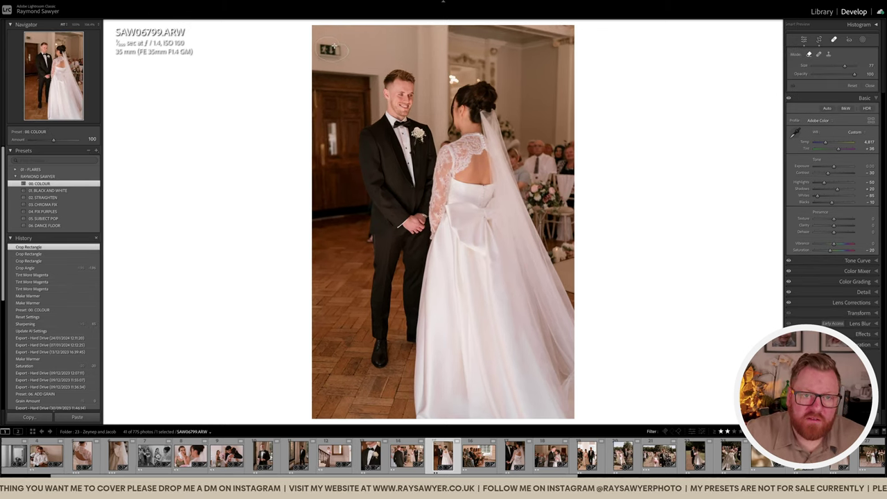
# Step: Heal away the exit sign above the door and lower exposure to -0.40
pyautogui.click(329, 50)
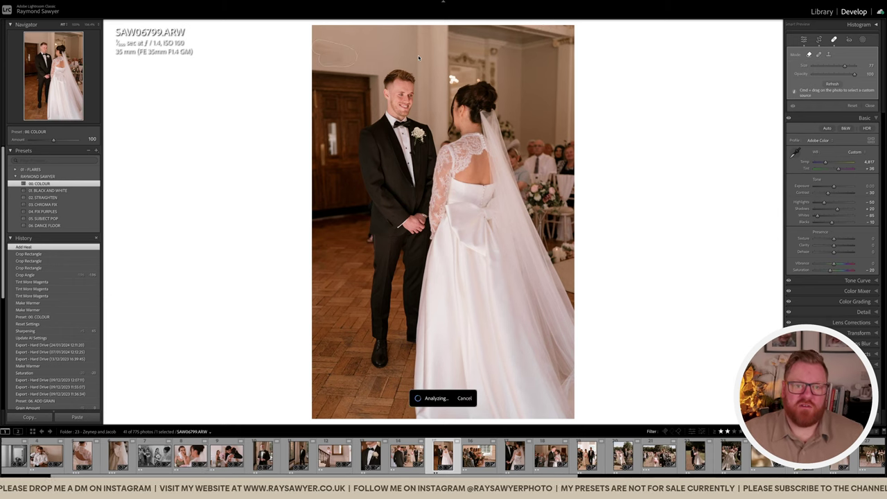
pyautogui.press('q')
pyautogui.press('-')
pyautogui.press('-')
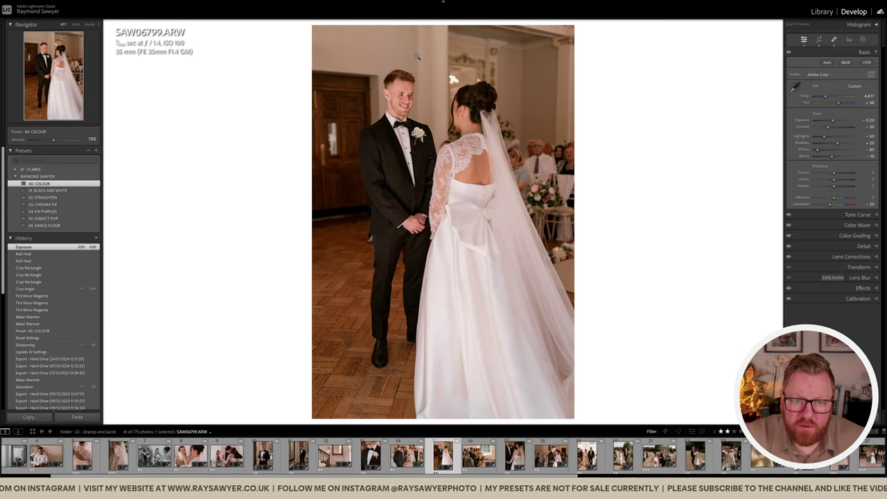
pyautogui.press('-')
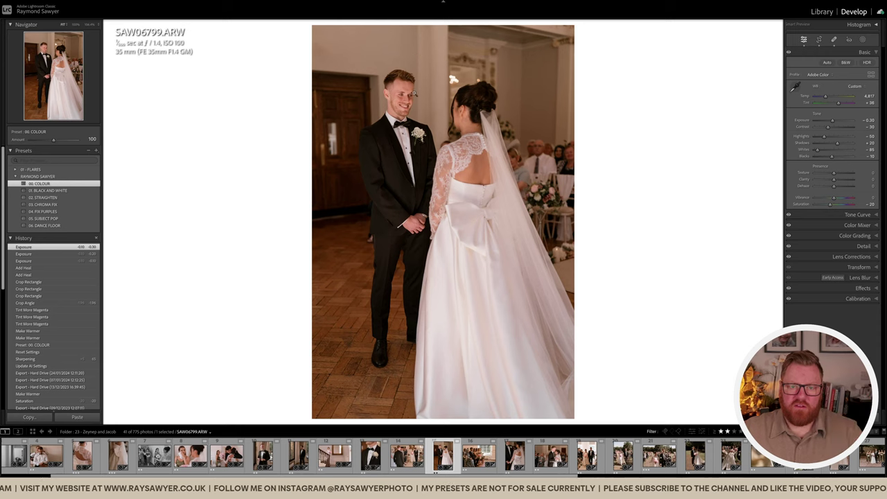
pyautogui.press('-')
# Step: Raise the tint to +39 and zoom in on the door area
pyautogui.press(',')
pyautogui.press('=')
pyautogui.hotkey('ctrl', '-')
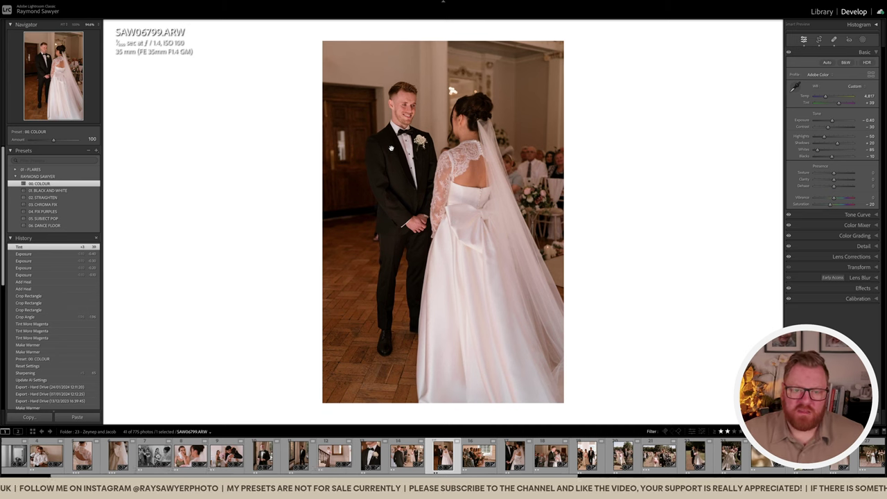
pyautogui.moveTo(347, 146); pyautogui.dragTo(370, 132)
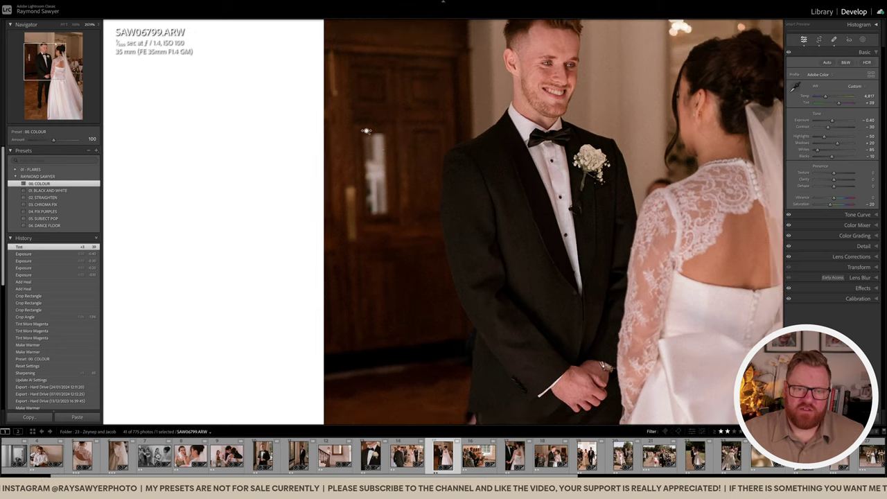
# Step: Heal the bright patch on the door, then compare before and after at full view
pyautogui.press('q')
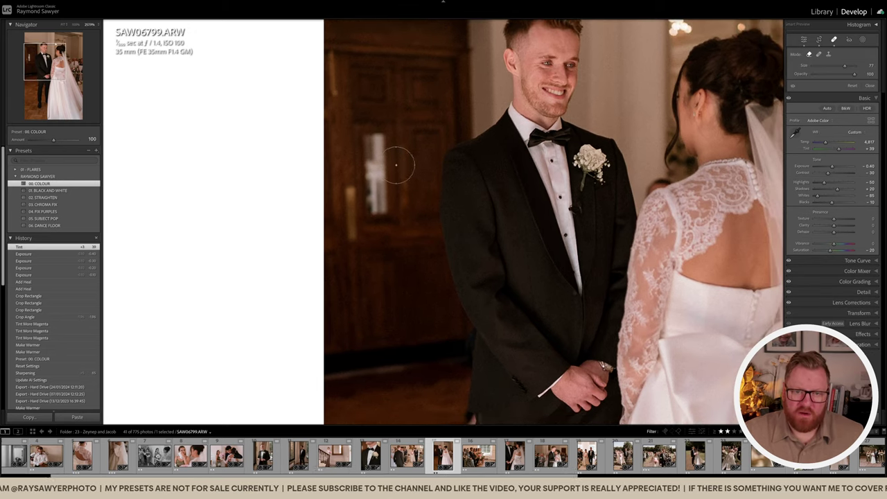
pyautogui.scroll(-2, 380, 148)
pyautogui.moveTo(381, 132)
pyautogui.mouseDown()
pyautogui.moveTo(389, 135)
pyautogui.moveTo(366, 130)
pyautogui.moveTo(360, 139)
pyautogui.moveTo(370, 216)
pyautogui.moveTo(384, 215)
pyautogui.moveTo(384, 146)
pyautogui.moveTo(375, 139)
pyautogui.moveTo(375, 205)
pyautogui.moveTo(377, 142)
pyautogui.mouseUp()
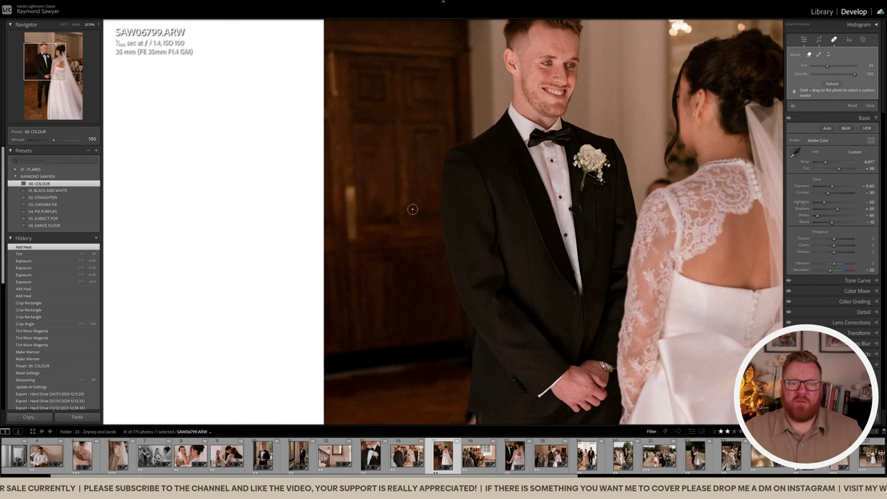
pyautogui.press('q')
pyautogui.press('z')
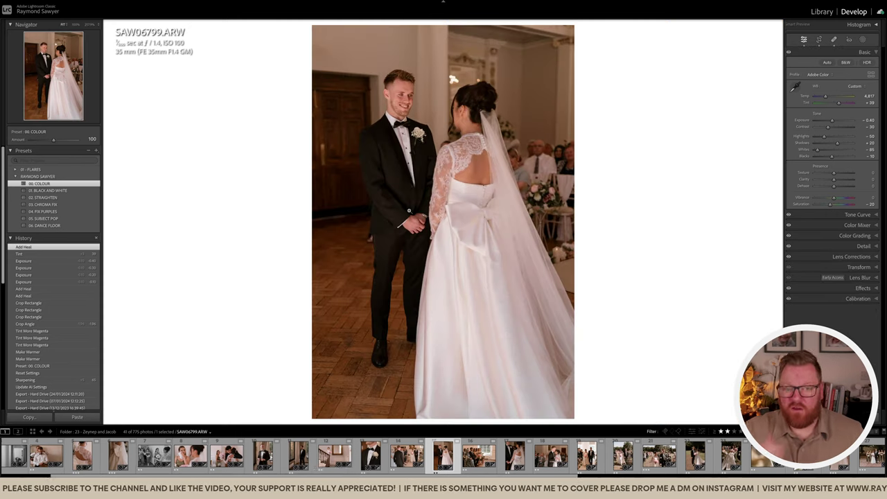
pyautogui.press('\\')
pyautogui.press('\\')
pyautogui.press('\\')
pyautogui.press('\\')
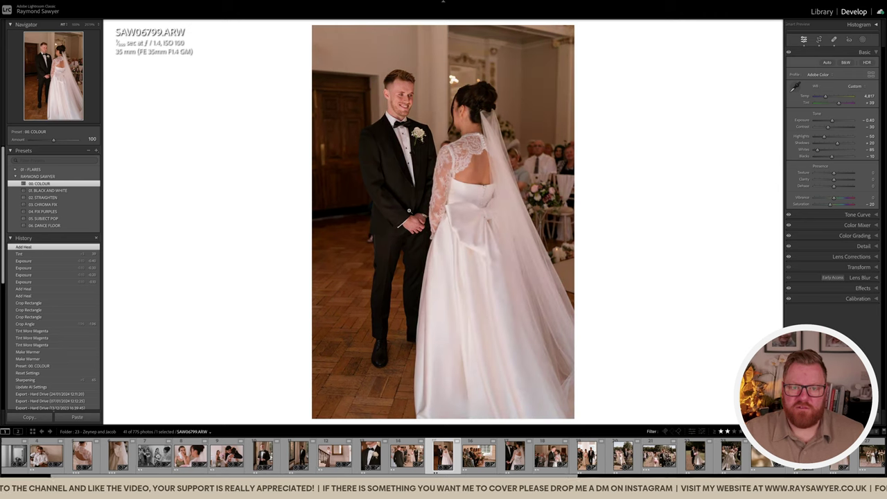
pyautogui.press('\\')
pyautogui.press('\\')
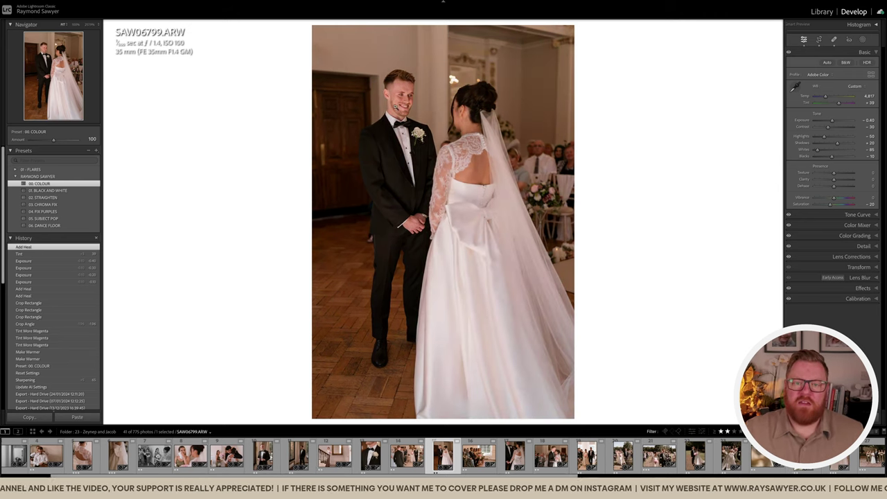
# Step: Zoom into the background and heal the bokeh lights around the bride's head, brush size 33
pyautogui.click(460, 86)
pyautogui.hotkey('ctrl', '=')
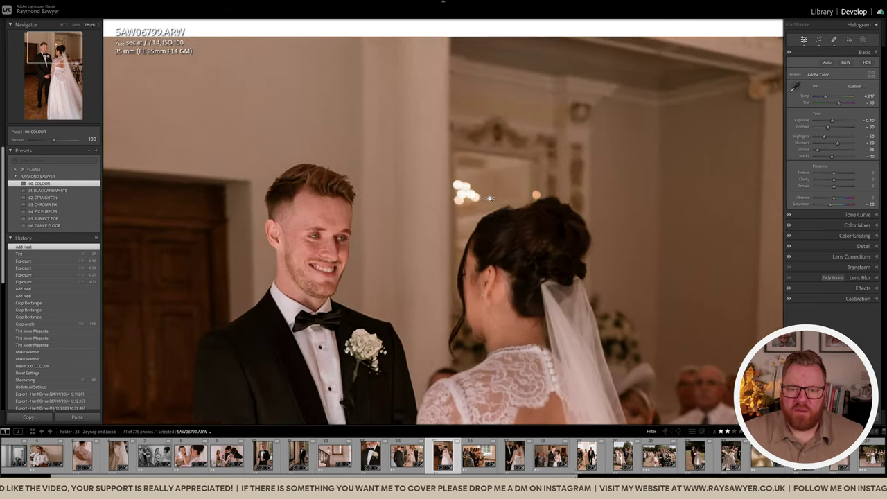
pyautogui.press('q')
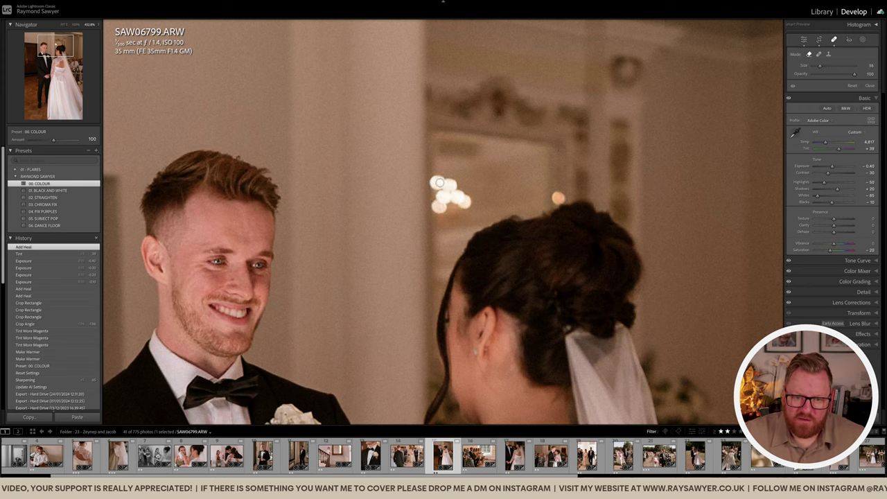
pyautogui.moveTo(444, 181)
pyautogui.mouseDown()
pyautogui.moveTo(431, 178)
pyautogui.moveTo(443, 189)
pyautogui.moveTo(437, 197)
pyautogui.moveTo(468, 203)
pyautogui.moveTo(440, 181)
pyautogui.moveTo(461, 201)
pyautogui.moveTo(437, 212)
pyautogui.moveTo(433, 183)
pyautogui.mouseUp()
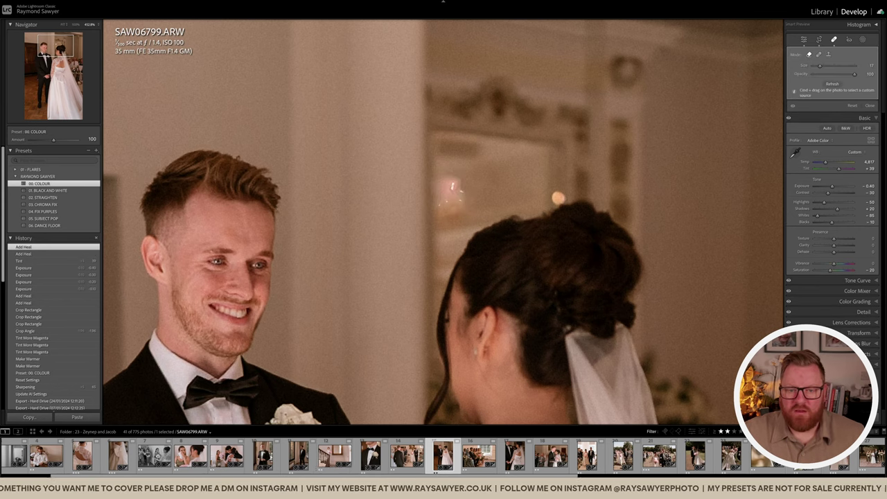
pyautogui.moveTo(557, 194); pyautogui.dragTo(559, 198)
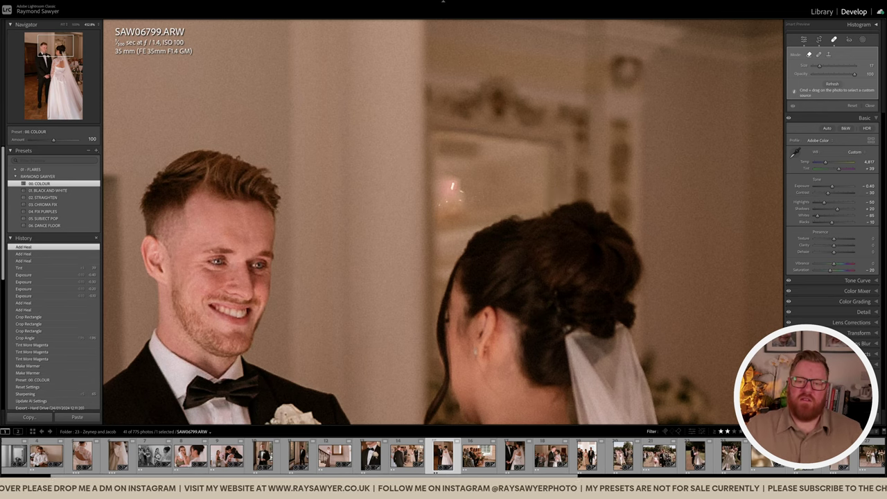
pyautogui.press(']')
pyautogui.press(']')
pyautogui.moveTo(454, 187); pyautogui.dragTo(454, 182)
pyautogui.moveTo(447, 219); pyautogui.dragTo(448, 214)
pyautogui.moveTo(477, 148)
pyautogui.mouseDown()
pyautogui.moveTo(441, 150)
pyautogui.moveTo(489, 161)
pyautogui.mouseUp()
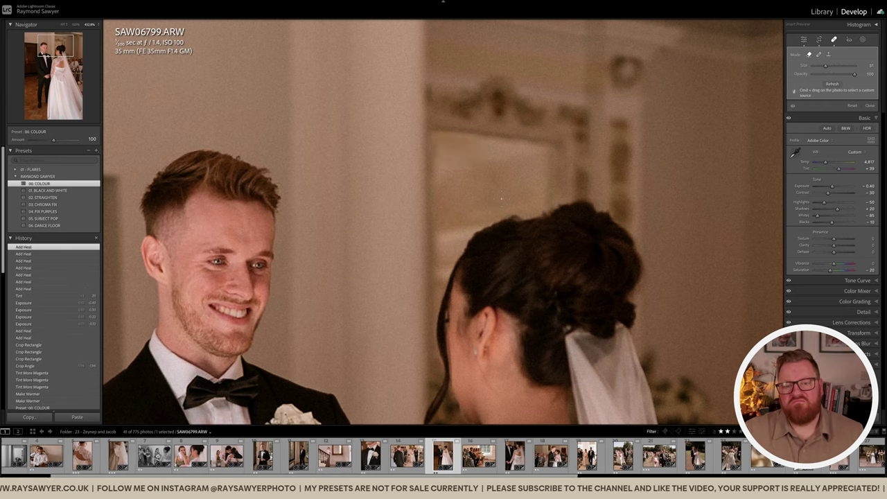
pyautogui.press('q')
pyautogui.press('z')
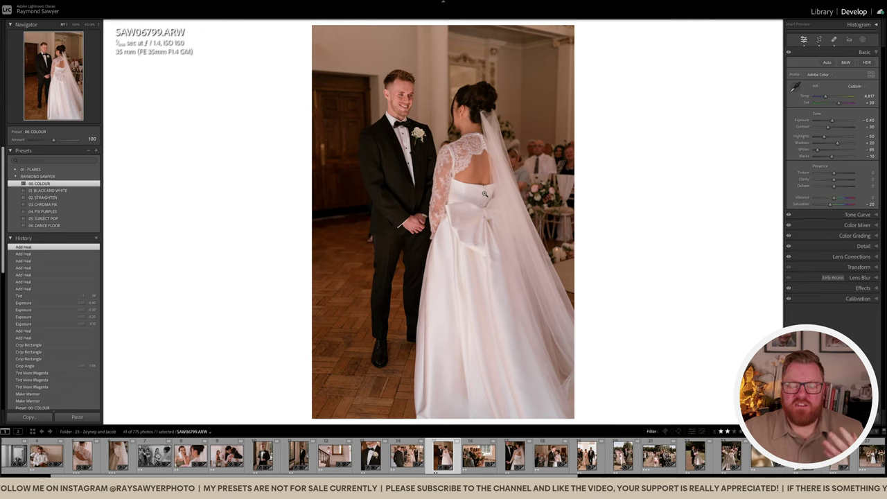
# Step: Compare the couple photo with its before version and warm its colour temperature
pyautogui.press('\\')
pyautogui.press('\\')
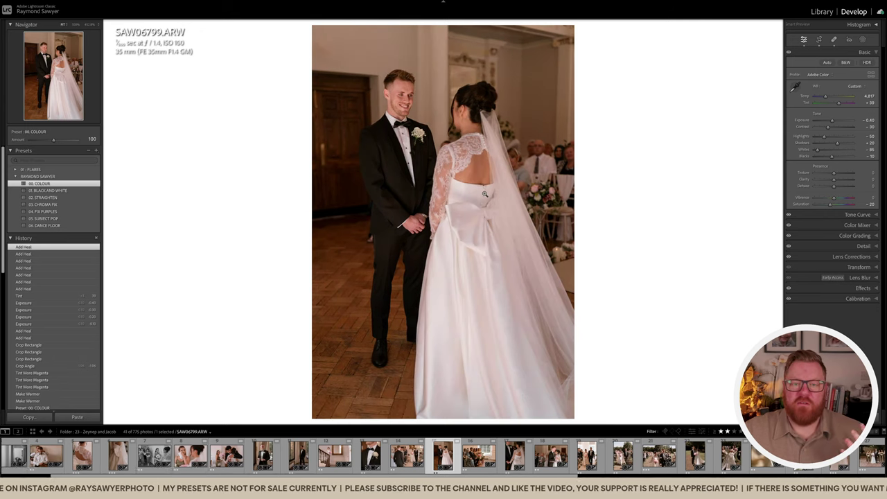
pyautogui.press('\\')
pyautogui.press('\\')
pyautogui.press('\\')
pyautogui.press('\\')
pyautogui.press('\\')
pyautogui.press('\\')
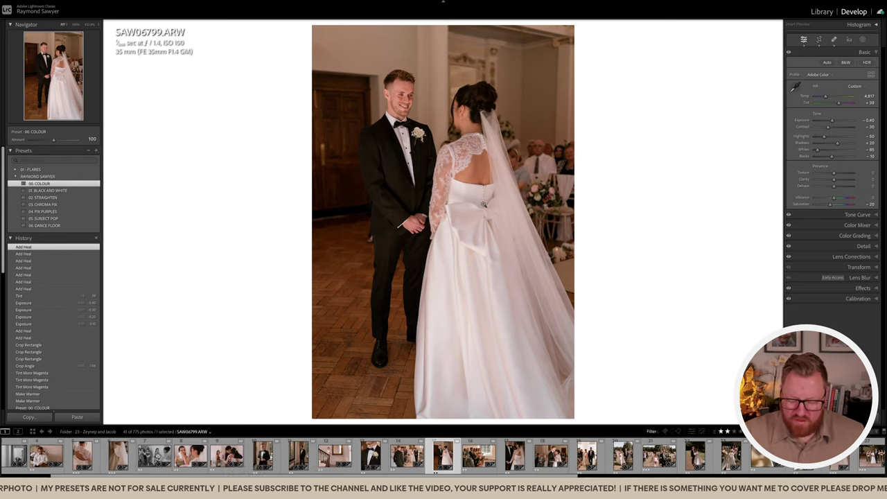
pyautogui.press('=')
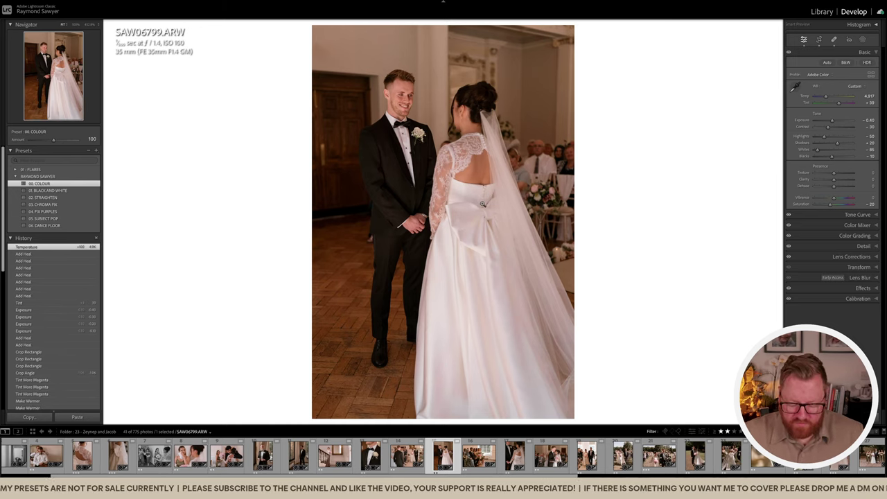
# Step: Paint a brush mask that lowers Exposure and Highlights over part of the couple photo
pyautogui.press('k')
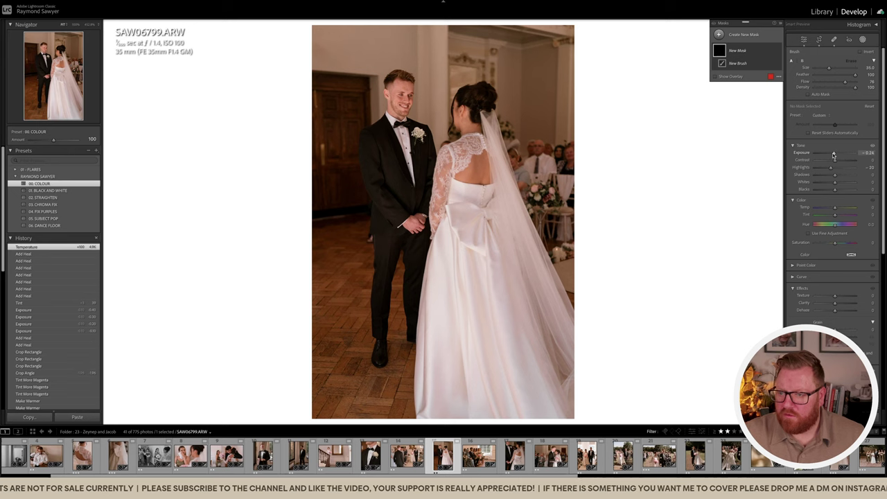
pyautogui.moveTo(834, 156); pyautogui.dragTo(827, 168)
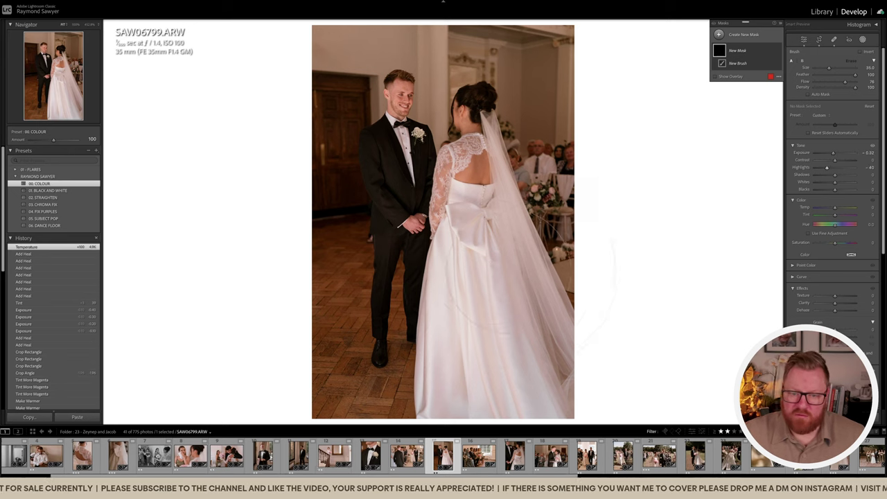
pyautogui.moveTo(537, 246)
pyautogui.mouseDown()
pyautogui.moveTo(444, 263)
pyautogui.moveTo(584, 238)
pyautogui.mouseUp()
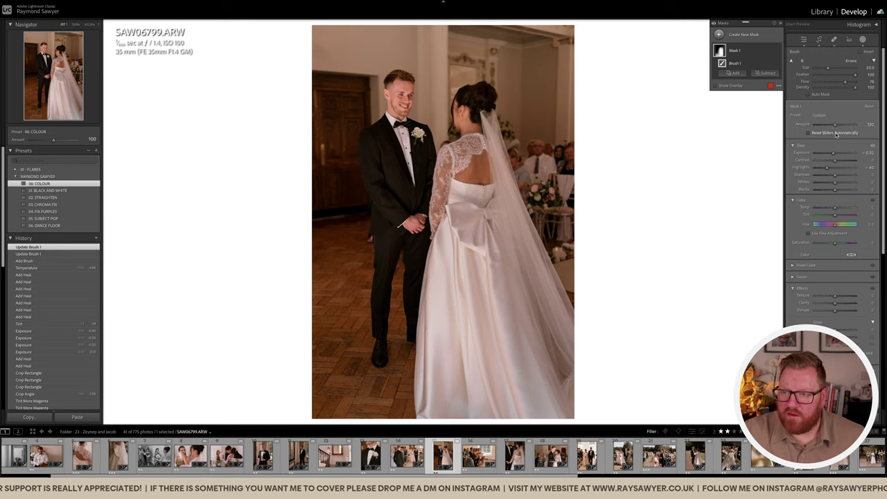
pyautogui.press('k')
# Step: Compare the result against the before version, then move on to the seated-guests photo
pyautogui.press('\\')
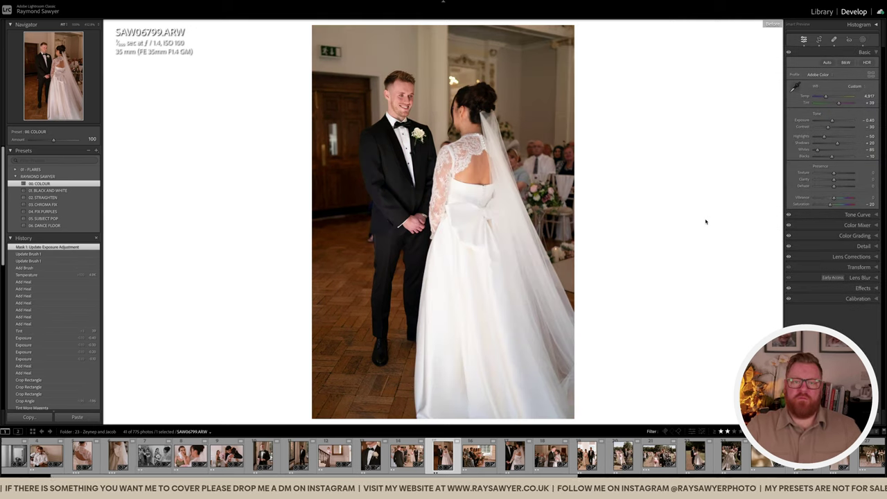
pyautogui.press('\\')
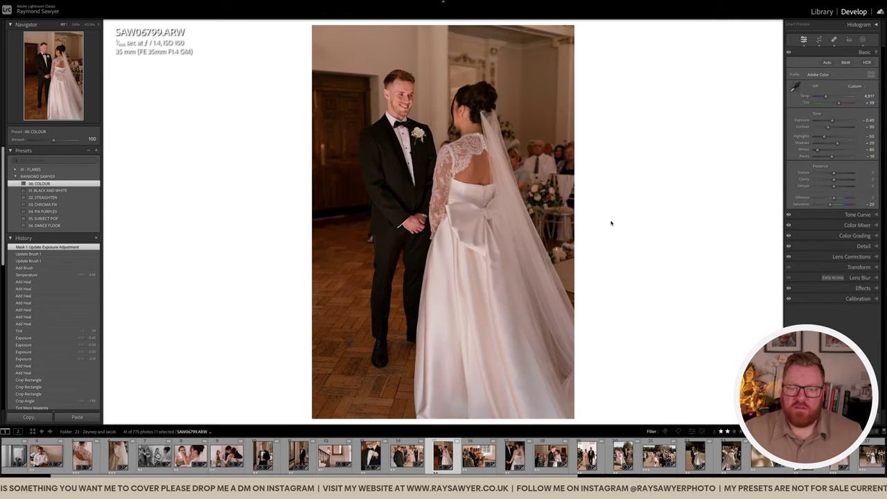
pyautogui.scroll(-3, 531, 240)
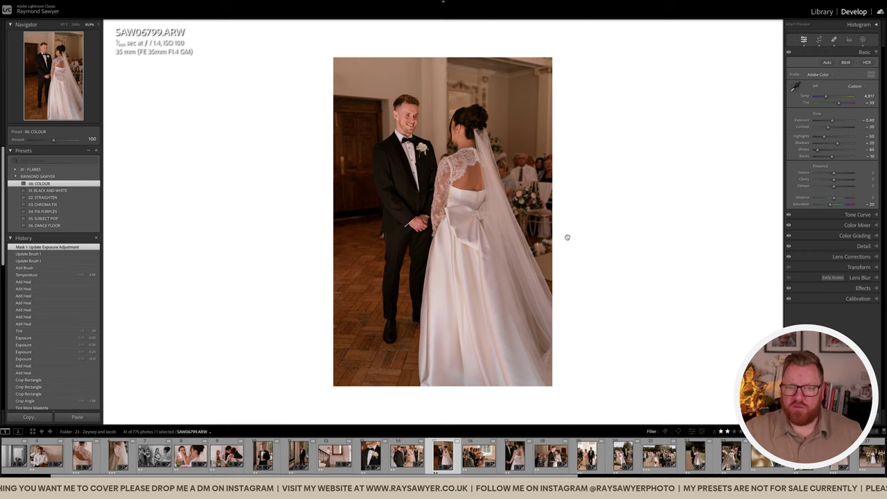
pyautogui.press('\\')
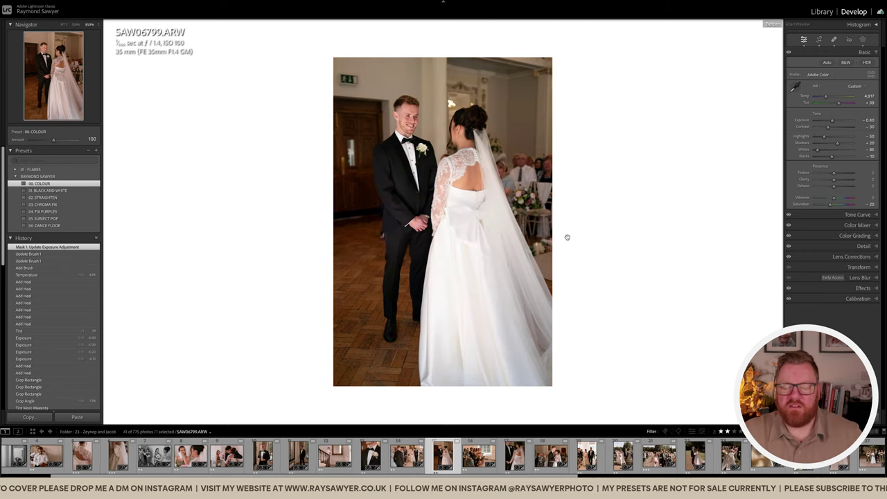
pyautogui.press('\\')
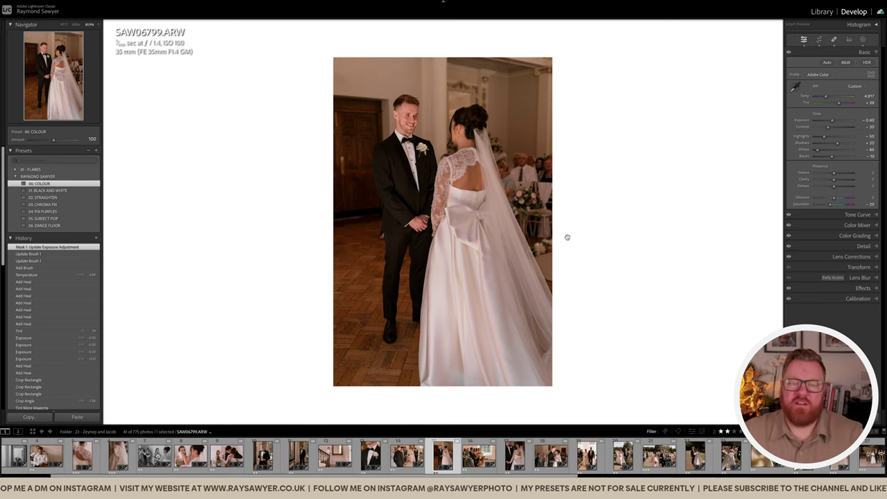
pyautogui.press('Right')
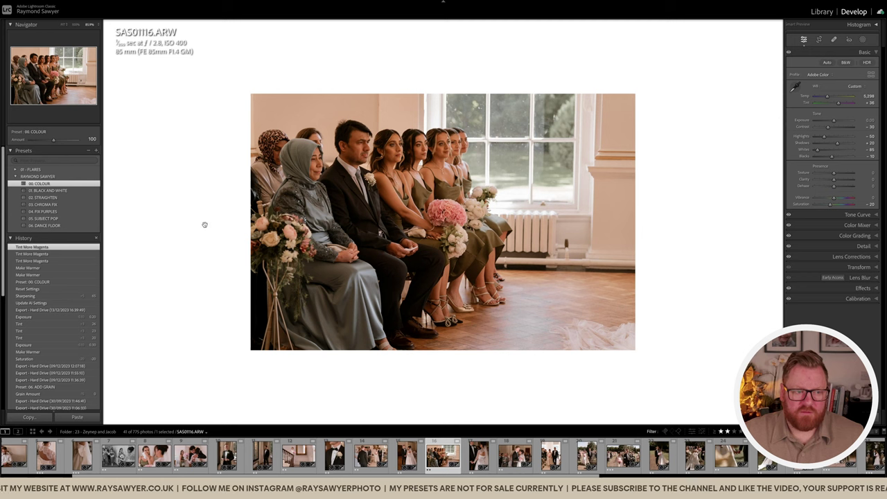
# Step: Add a Select Subject mask to the seated-guests photo with a brightening mask preset
pyautogui.click(99, 296)
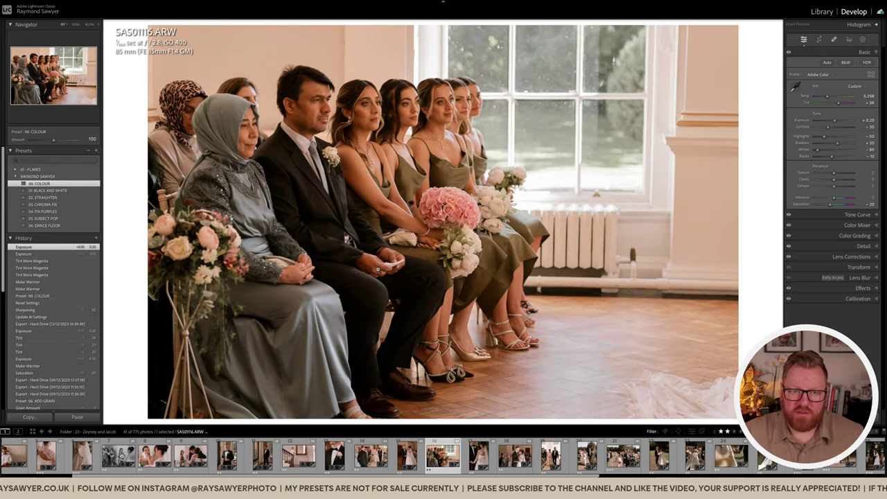
pyautogui.hotkey('shift', 'w')
pyautogui.click(825, 71)
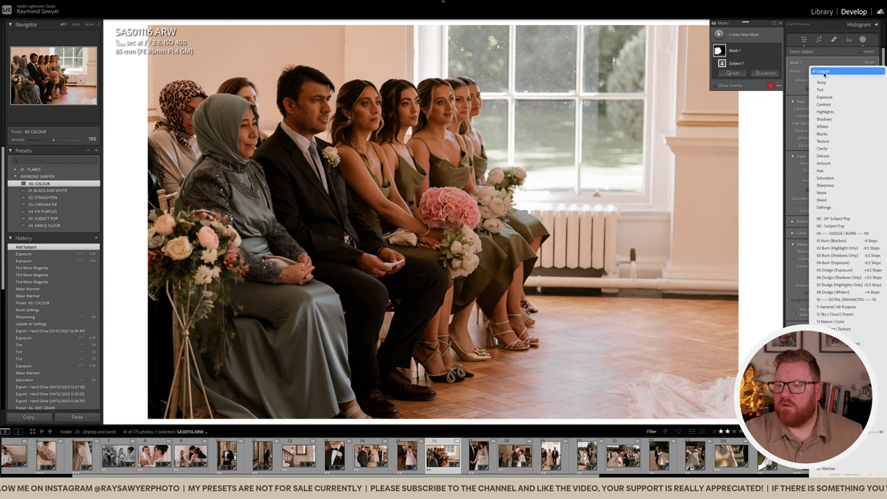
pyautogui.click(832, 226)
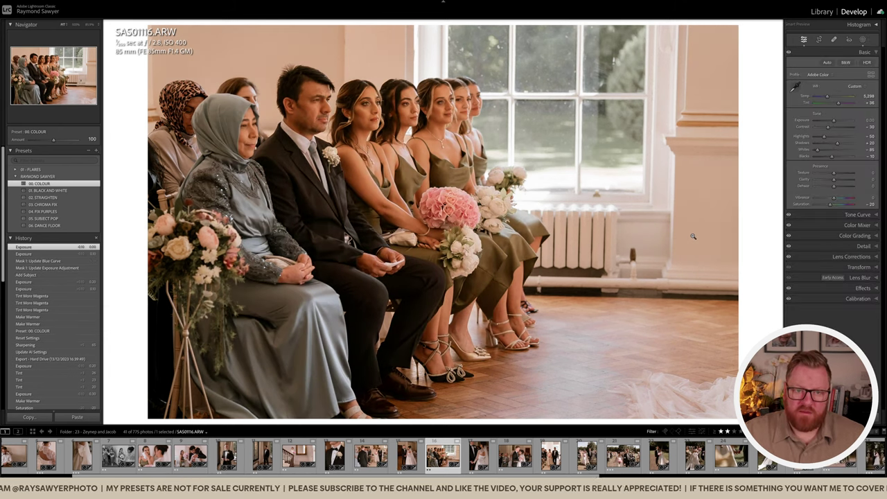
pyautogui.click(628, 243)
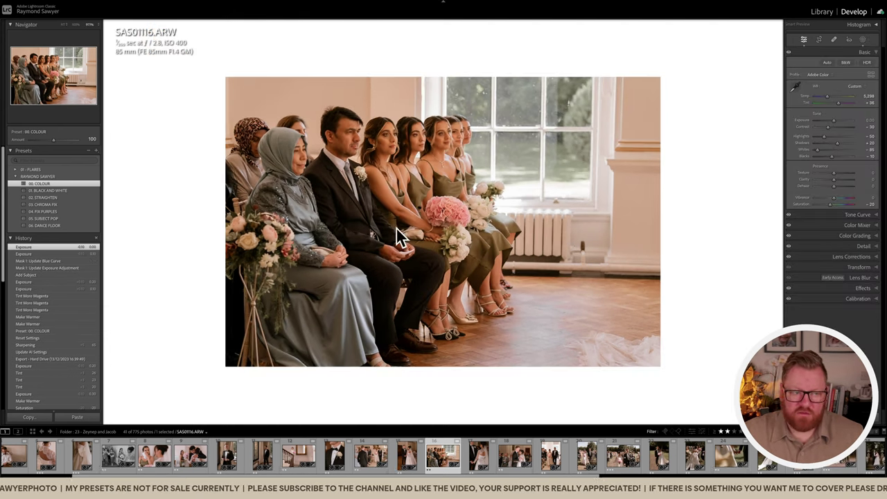
# Step: Apply the 02. STRAIGHTEN preset and cool temperature to about 4,598 with tint +39
pyautogui.click(95, 199)
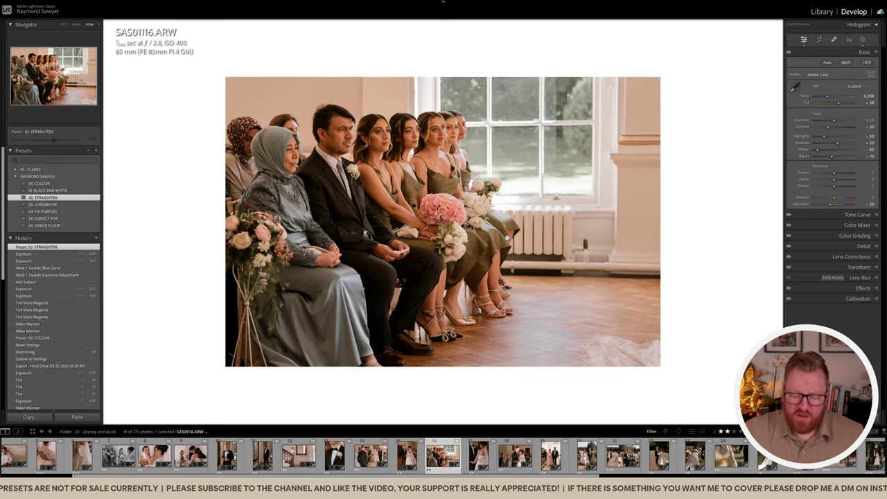
pyautogui.press('-')
pyautogui.press('-')
pyautogui.press('-')
pyautogui.press('-')
pyautogui.press('.')
pyautogui.press('=')
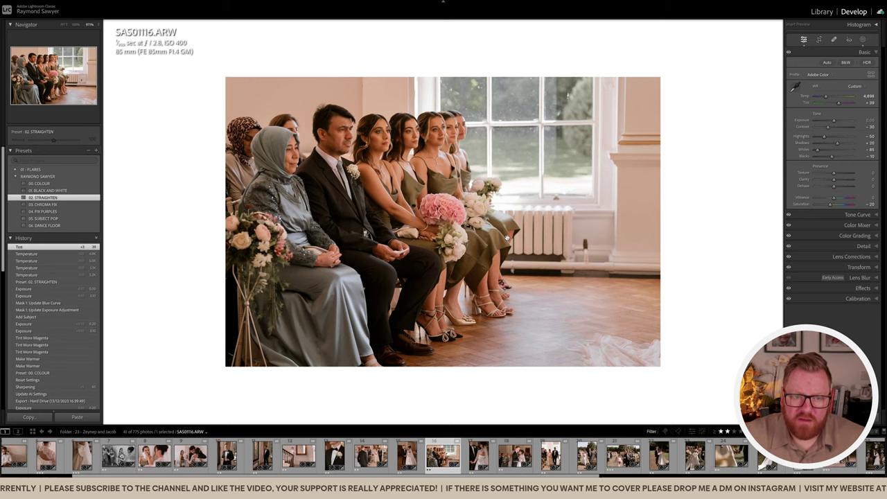
pyautogui.hotkey('ctrl', '=')
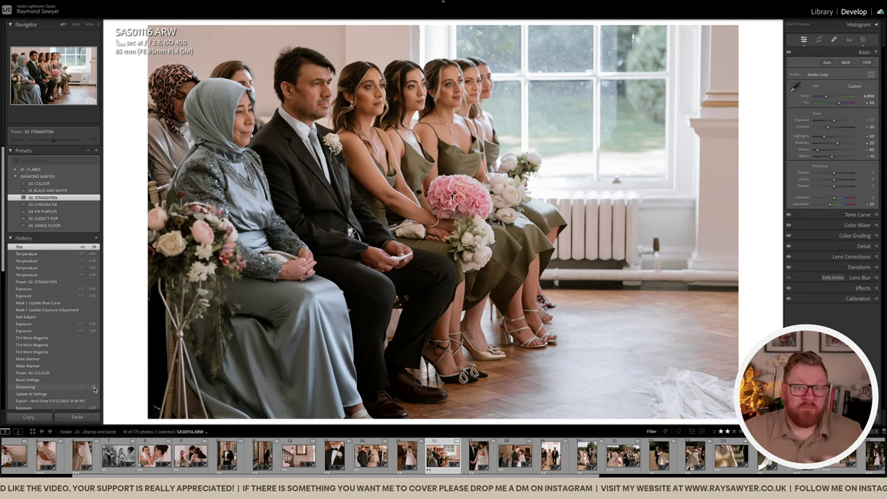
pyautogui.press('-')
pyautogui.press('-')
pyautogui.press('-')
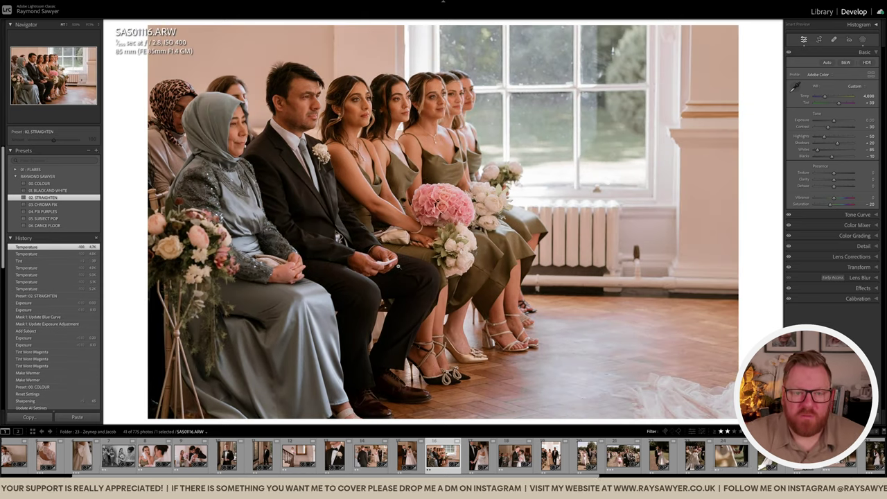
pyautogui.click(399, 267)
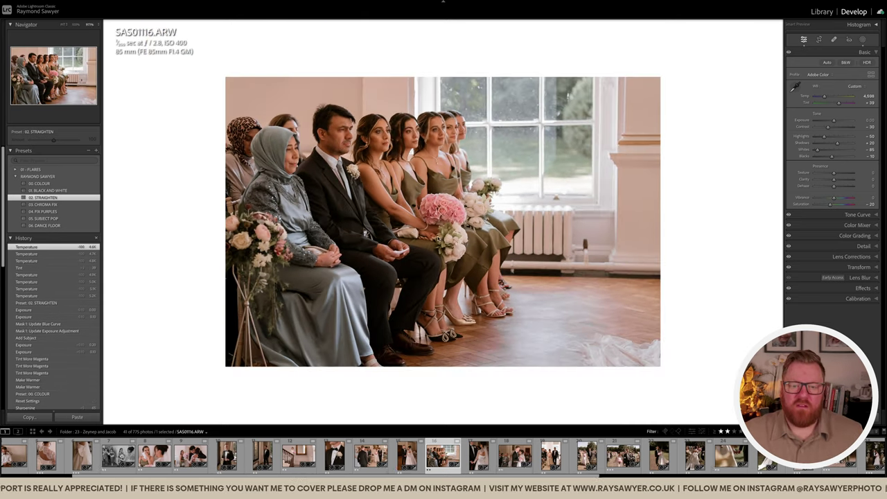
# Step: Crop the bride's lace-back close-up tighter from the top-left corner and compare before/after
pyautogui.press('Right')
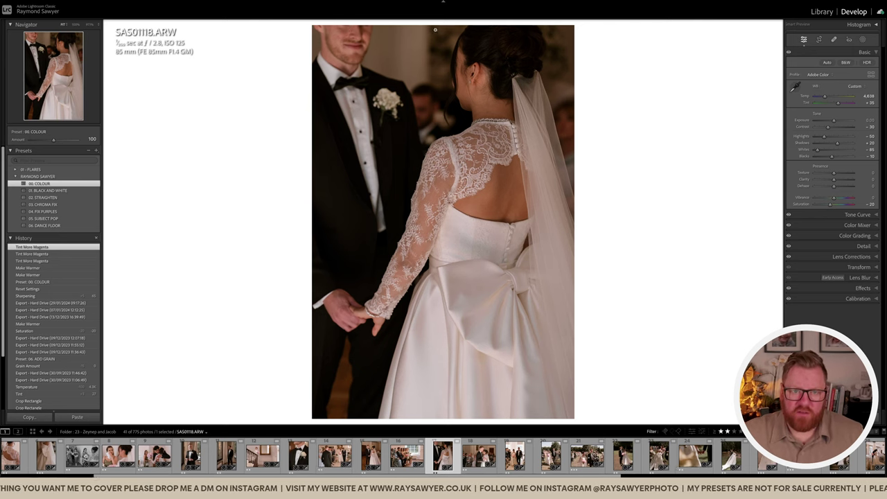
pyautogui.press('r')
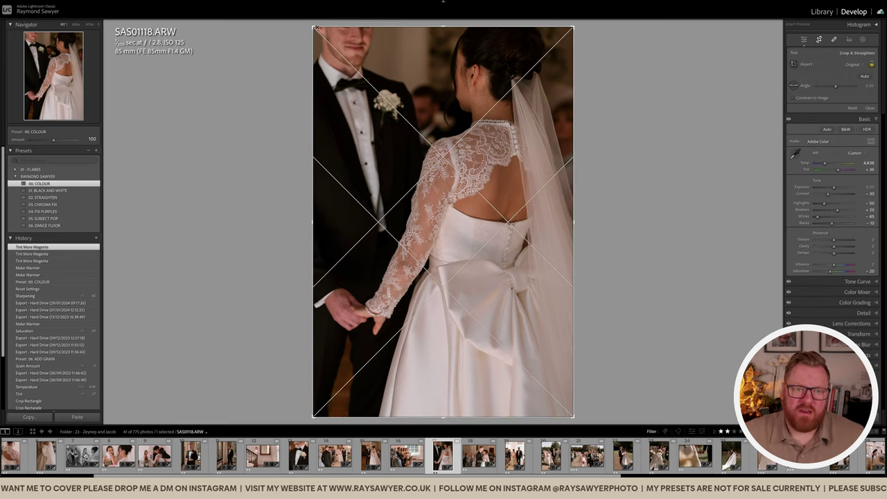
pyautogui.moveTo(313, 28); pyautogui.dragTo(322, 36)
pyautogui.press('r')
pyautogui.press('\\')
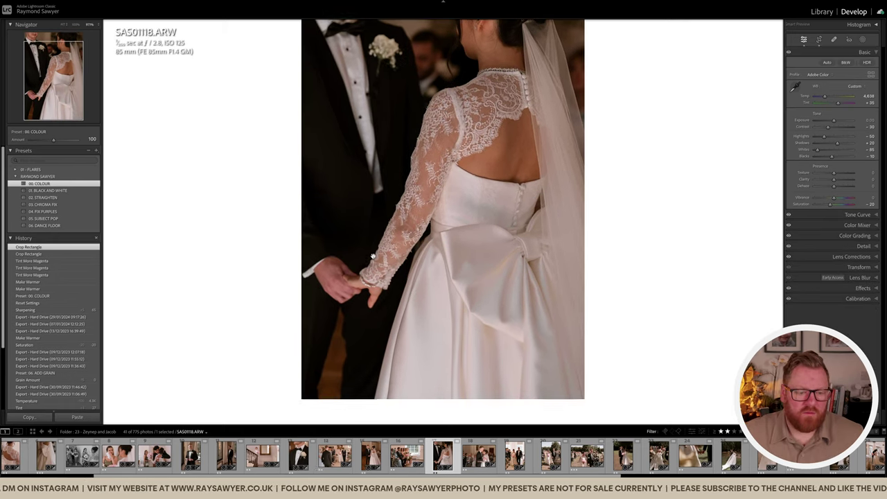
pyautogui.press('\\')
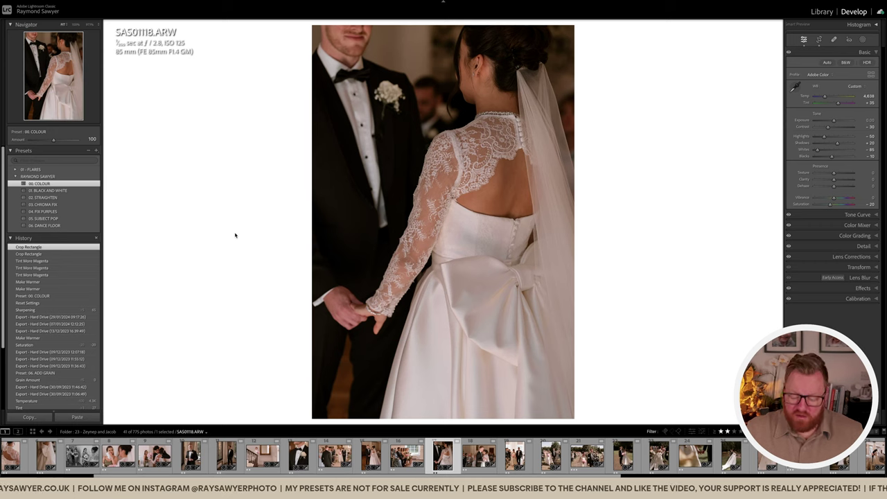
# Step: Warm the close-up to 4,830 with tint +38, then advance to the embrace photo
pyautogui.press('=')
pyautogui.press('=')
pyautogui.press('=')
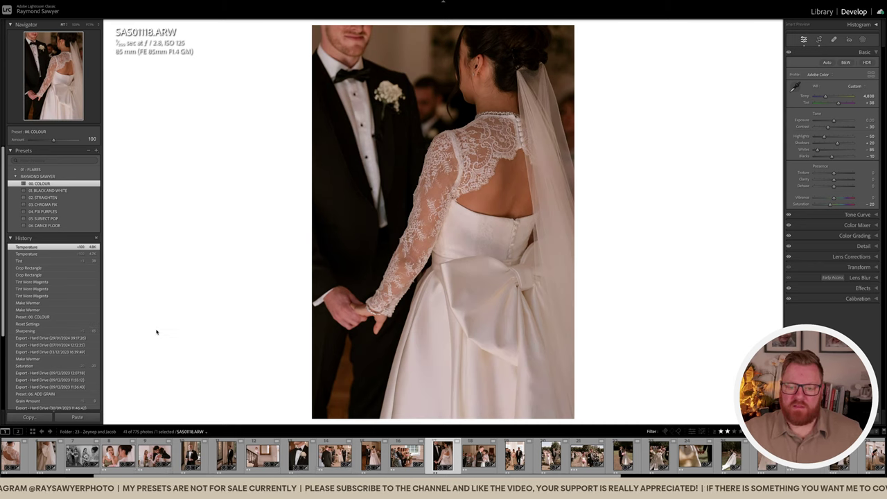
pyautogui.click(460, 256)
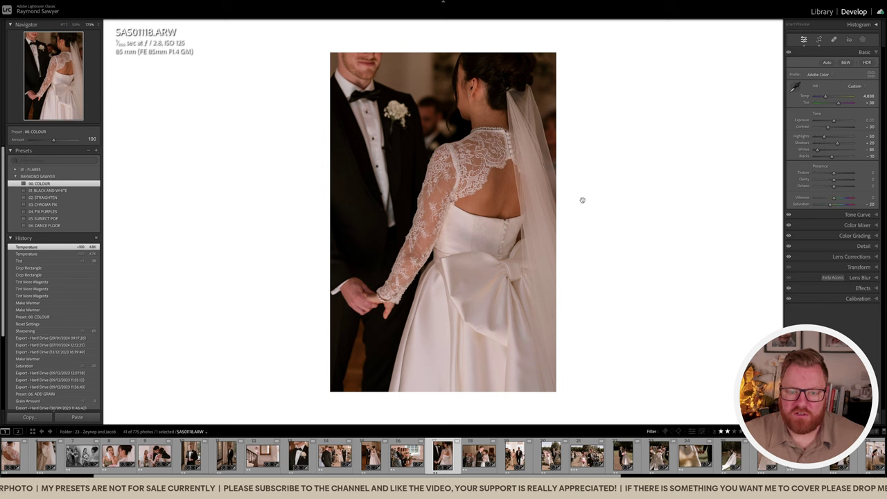
pyautogui.press('Right')
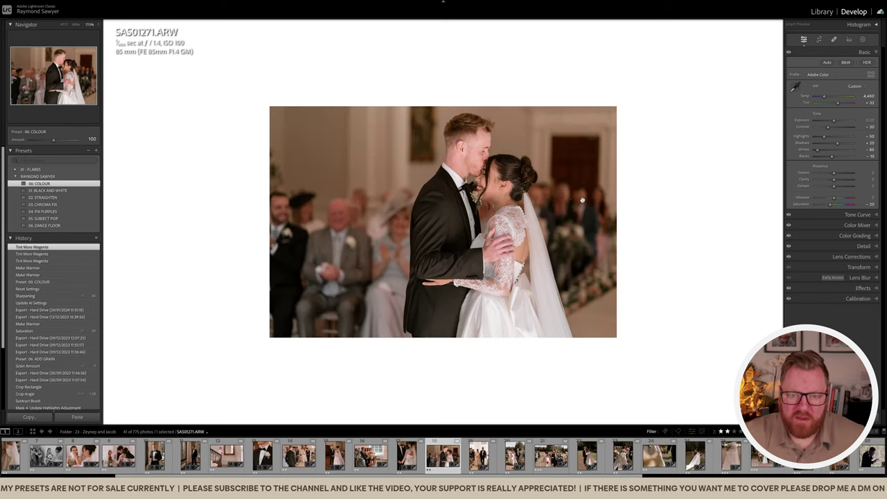
# Step: Crop the embrace photo tighter around the couple and straighten it slightly
pyautogui.press('r')
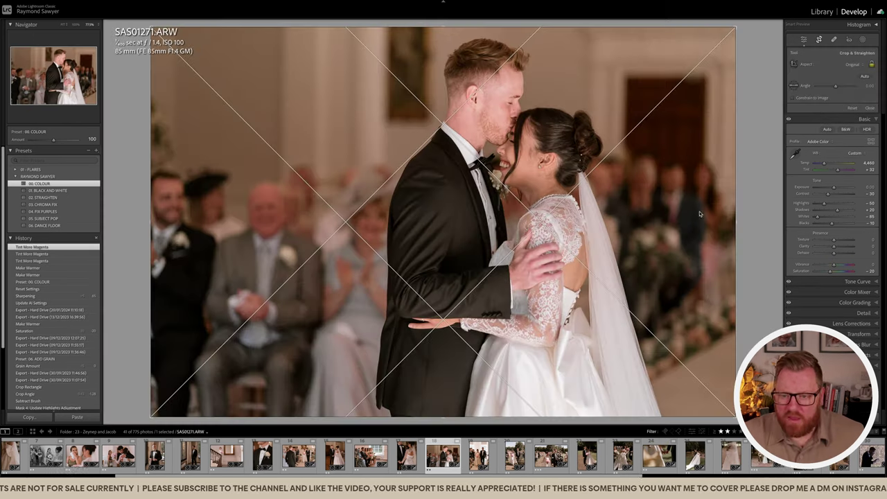
pyautogui.moveTo(737, 221); pyautogui.dragTo(658, 213)
pyautogui.moveTo(737, 232); pyautogui.dragTo(737, 228)
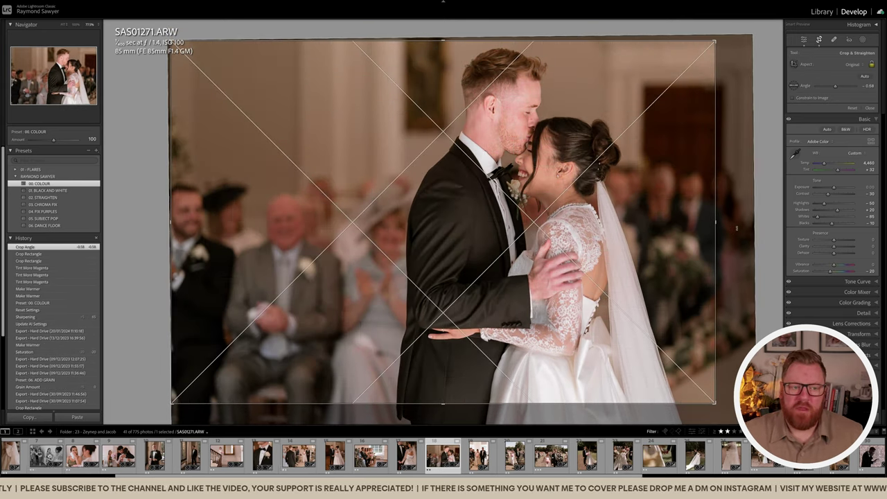
pyautogui.press('r')
# Step: Lower exposure to -0.50 and preview the photo in black and white before returning to colour
pyautogui.press('-')
pyautogui.press('-')
pyautogui.press('-')
pyautogui.press('-')
pyautogui.press('-')
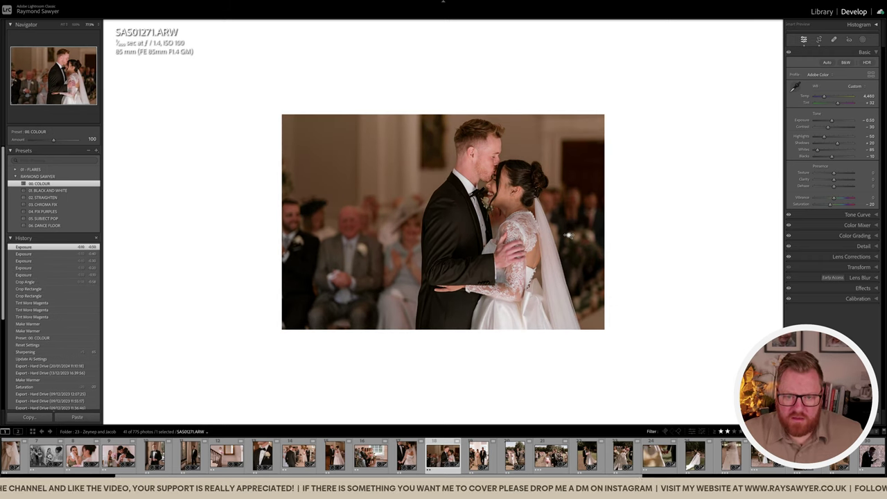
pyautogui.click(270, 343)
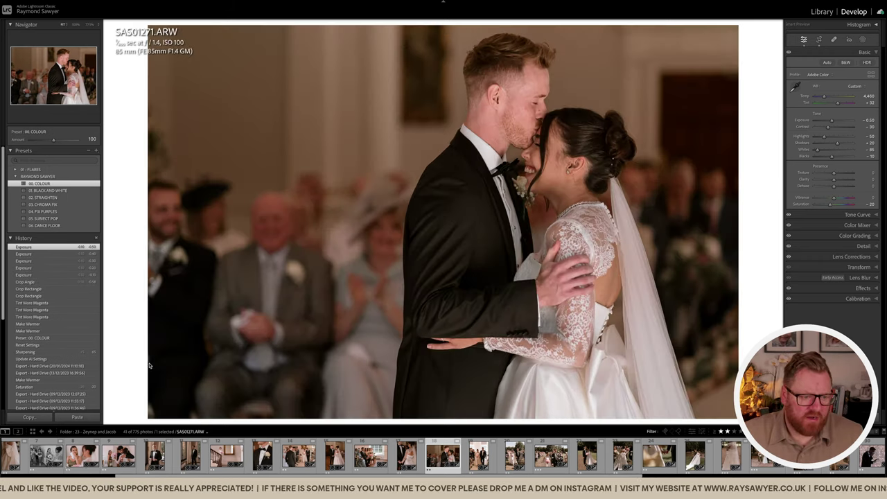
pyautogui.press('v')
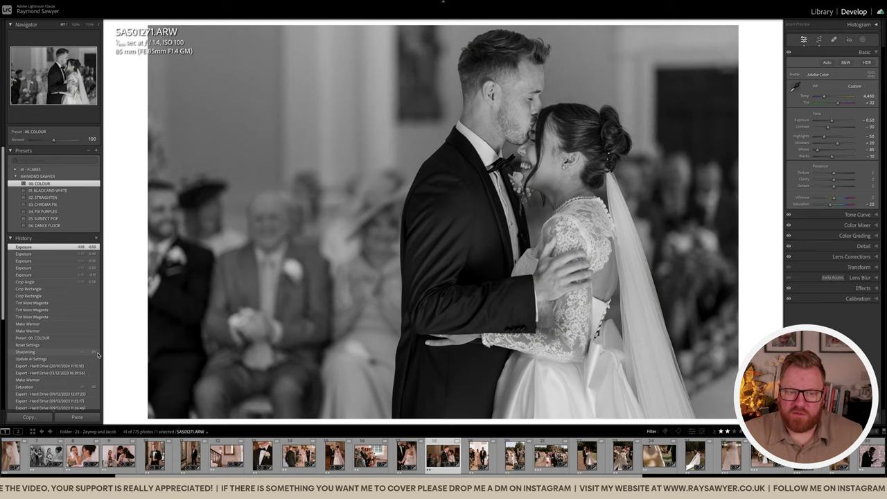
pyautogui.press('v')
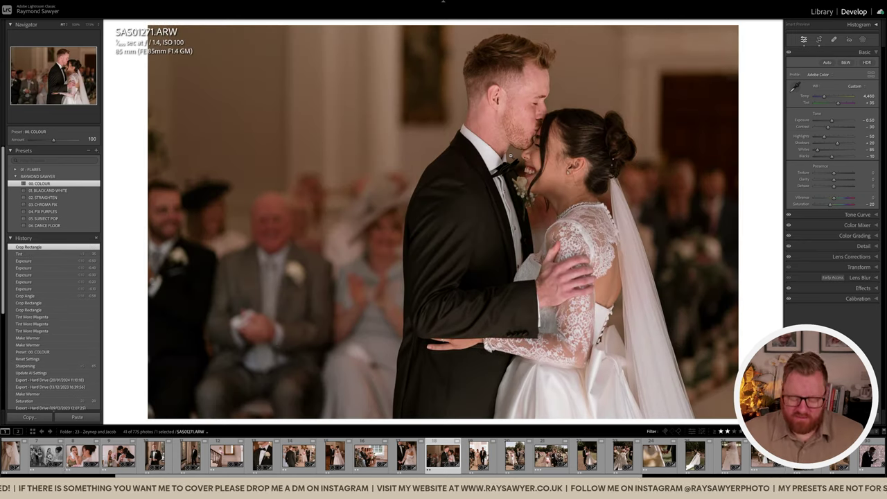
pyautogui.press('k')
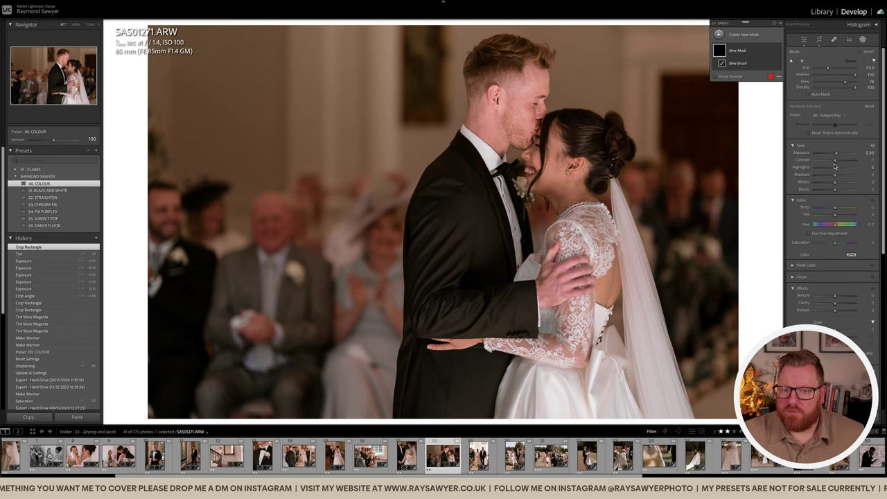
# Step: Create a Select People mask of the groom's facial skin, body skin, eyebrows, lips, hair and facial hair
pyautogui.click(748, 38)
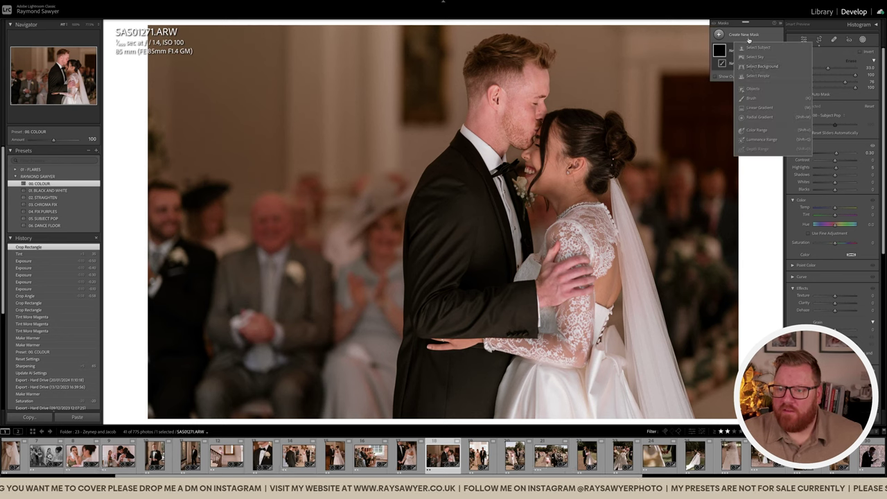
pyautogui.click(759, 77)
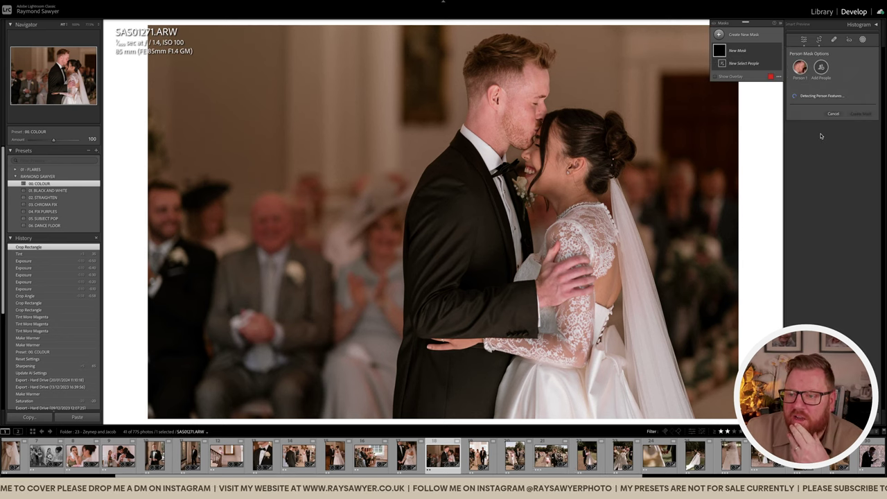
pyautogui.click(807, 109)
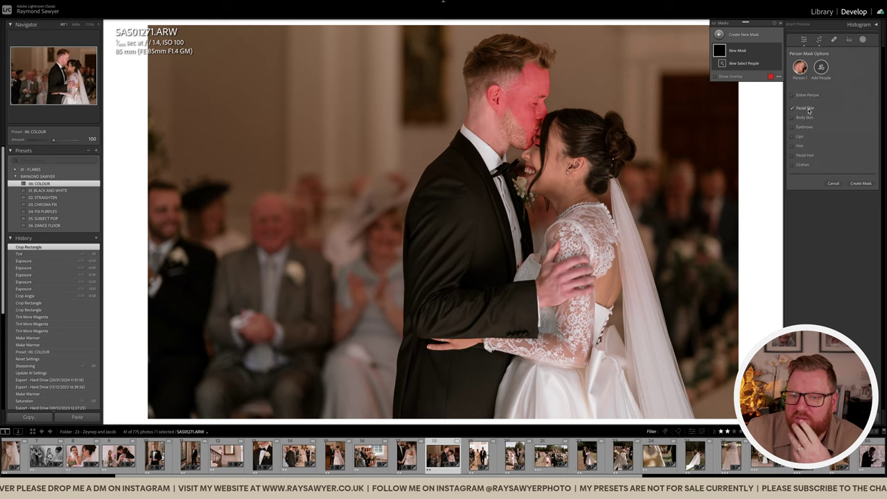
pyautogui.click(807, 118)
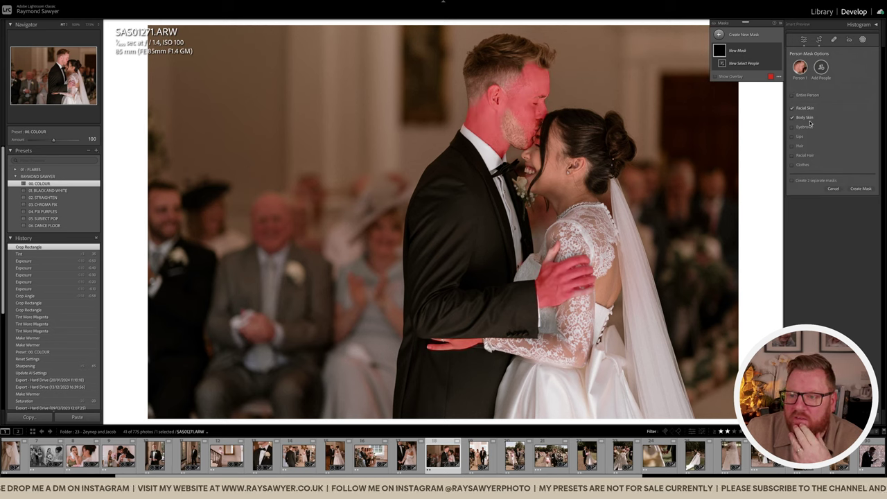
pyautogui.click(806, 128)
pyautogui.click(802, 137)
pyautogui.click(802, 145)
pyautogui.click(804, 156)
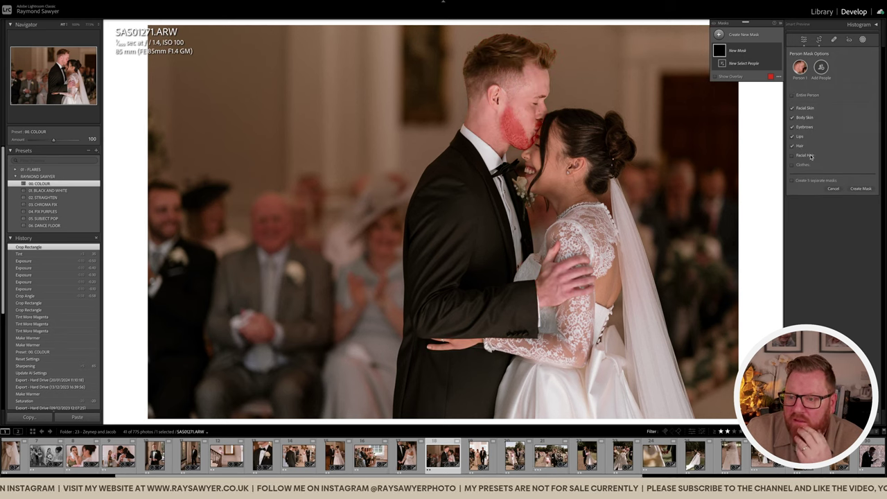
pyautogui.click(809, 166)
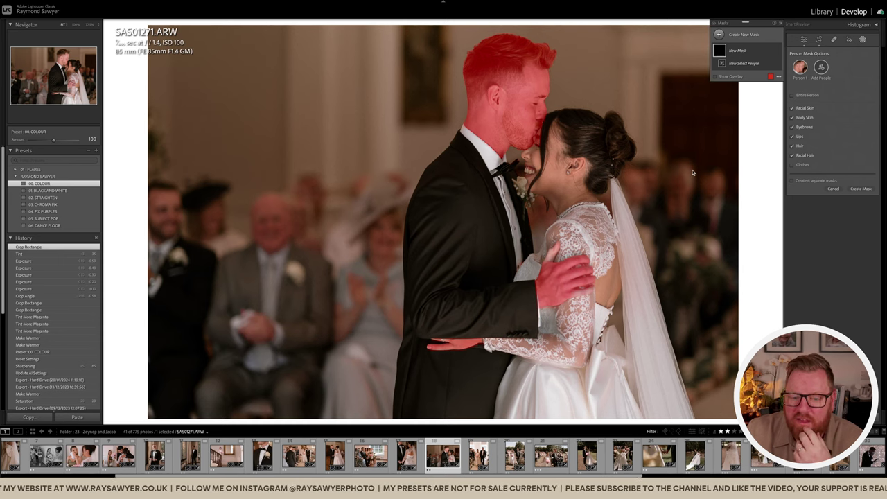
pyautogui.click(862, 188)
# Step: Brush away part of the groom's person mask with a Subtract brush
pyautogui.click(766, 123)
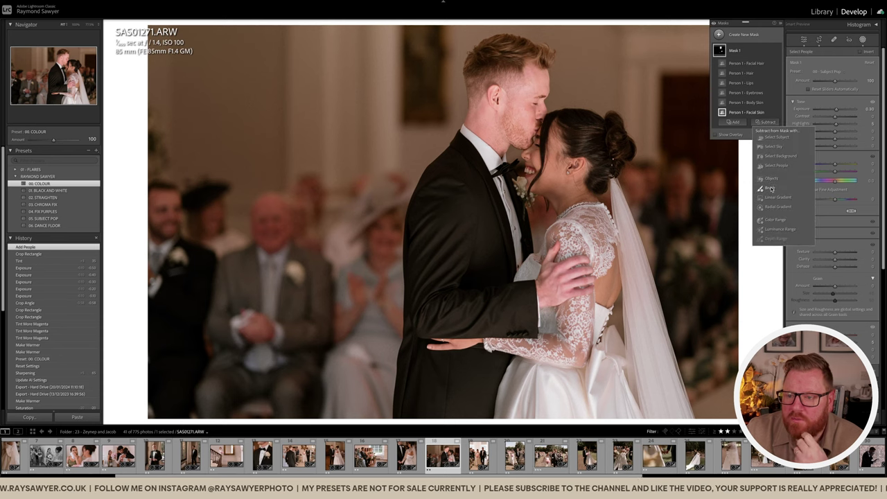
pyautogui.click(771, 188)
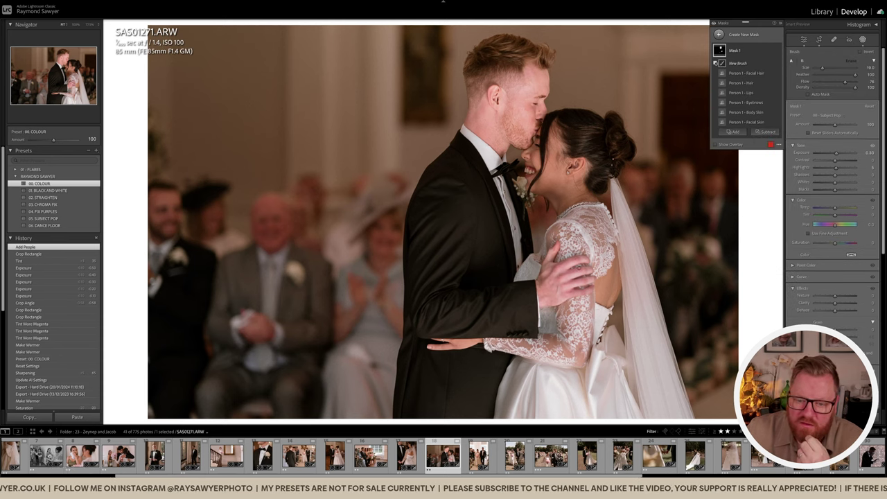
pyautogui.moveTo(514, 263)
pyautogui.mouseDown()
pyautogui.moveTo(484, 369)
pyautogui.moveTo(507, 318)
pyautogui.mouseUp()
pyautogui.scroll(-5, 558, 138)
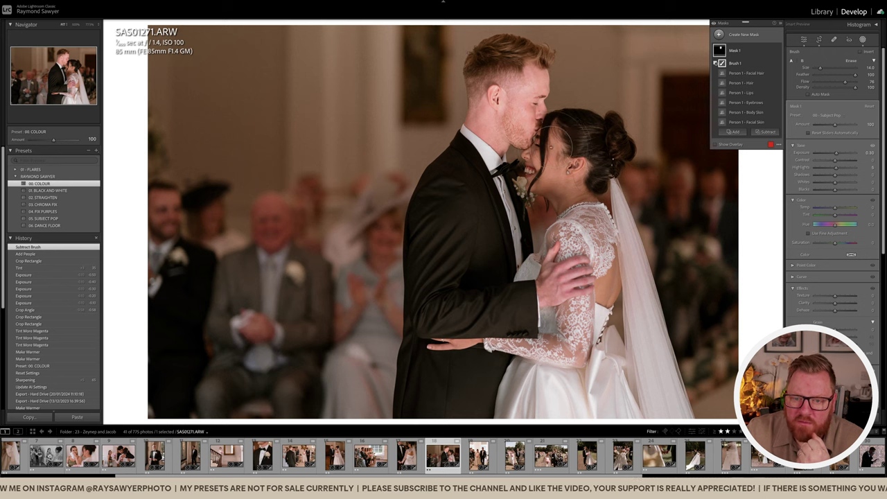
pyautogui.hotkey('shift', 'w')
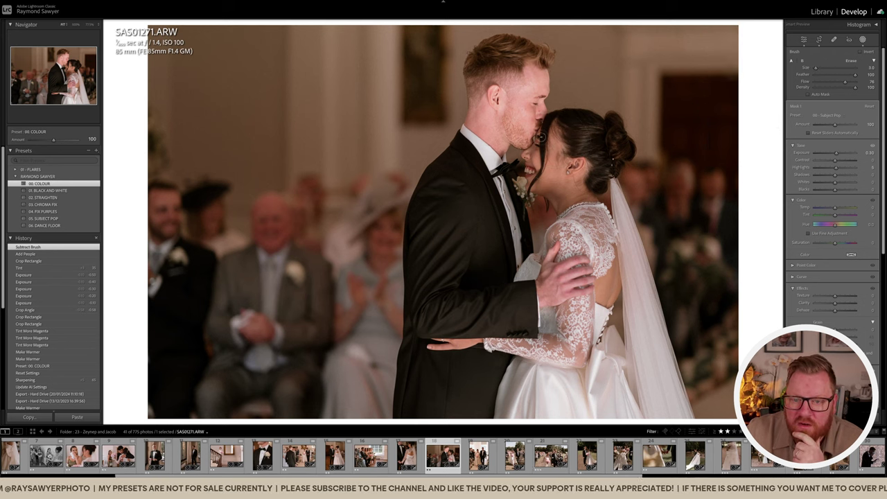
pyautogui.moveTo(576, 111)
pyautogui.mouseDown()
pyautogui.moveTo(541, 161)
pyautogui.moveTo(595, 172)
pyautogui.mouseUp()
# Step: Reset the mask's Subject Pop settings and lift its exposure to about 0.29
pyautogui.doubleClick(832, 125)
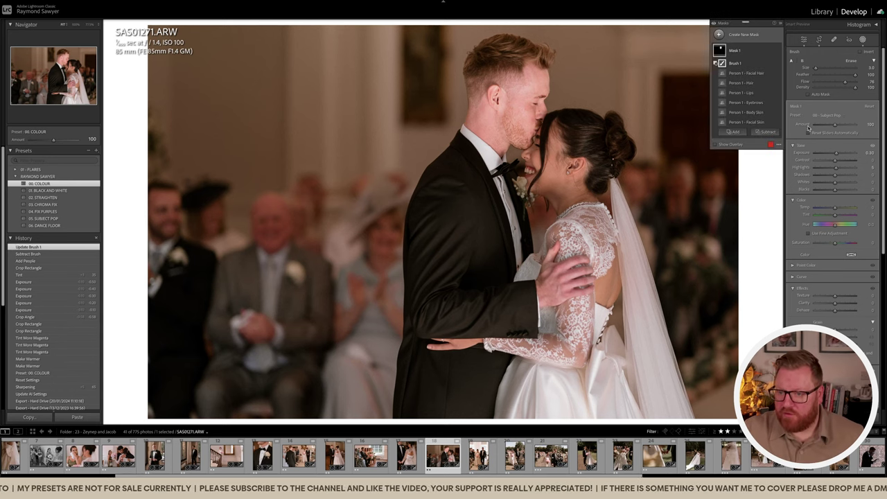
pyautogui.press('o')
pyautogui.moveTo(836, 155); pyautogui.dragTo(835, 154)
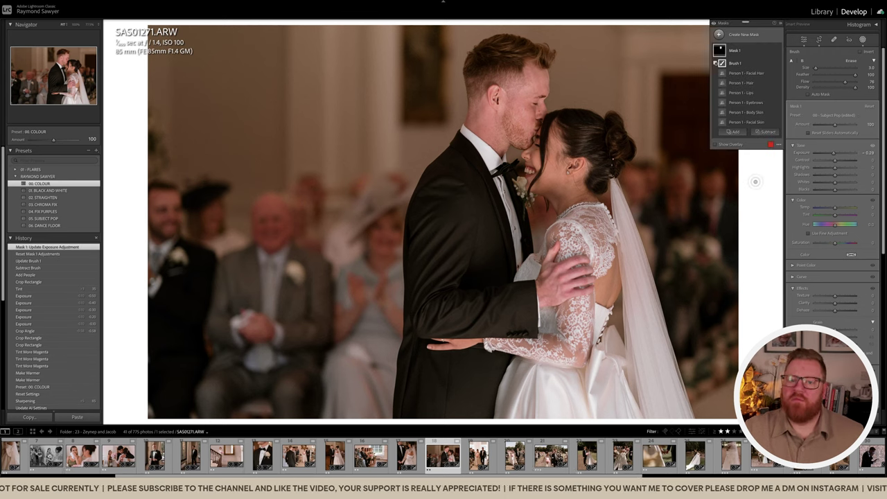
pyautogui.click(779, 52)
pyautogui.click(778, 52)
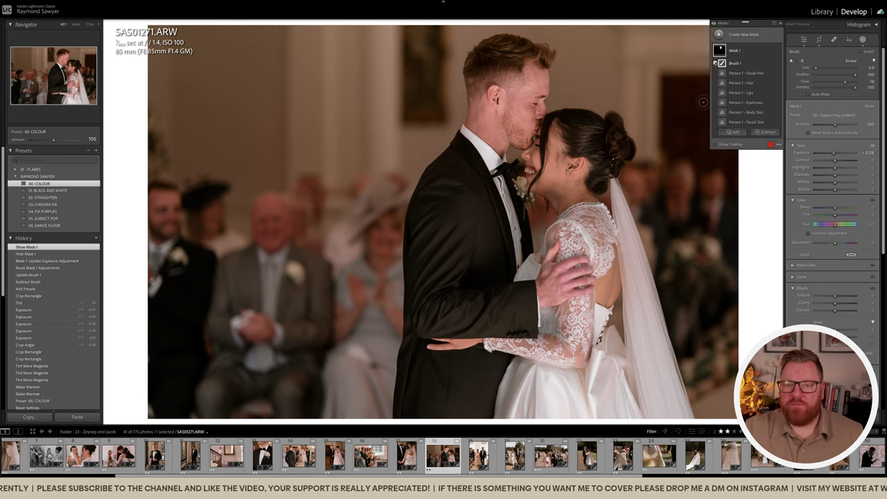
pyautogui.hotkey('shift', 'w')
pyautogui.click(704, 103)
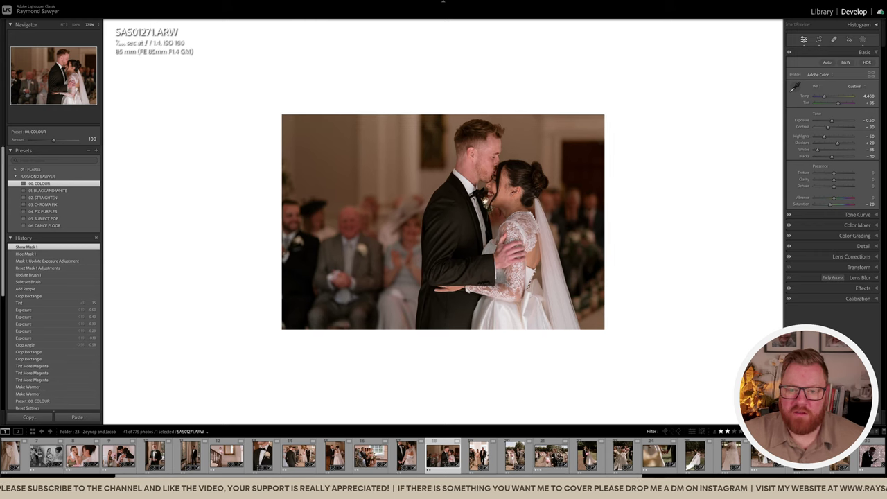
# Step: Add a Select Background mask to the kiss photo and compare it hidden and shown
pyautogui.press('k')
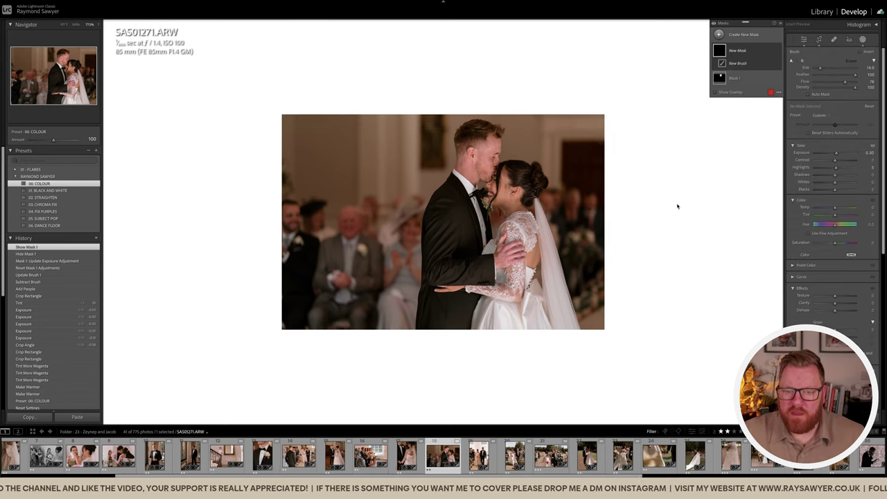
pyautogui.hotkey('shift', 'w')
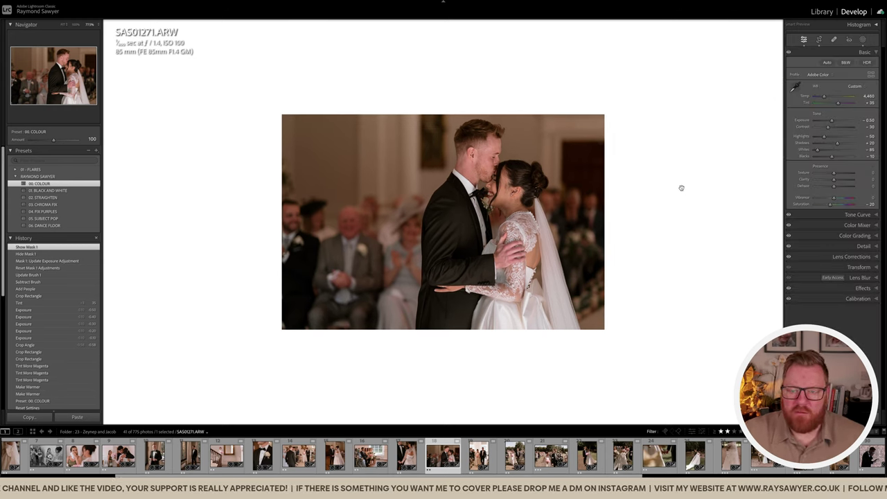
pyautogui.click(863, 40)
pyautogui.click(753, 35)
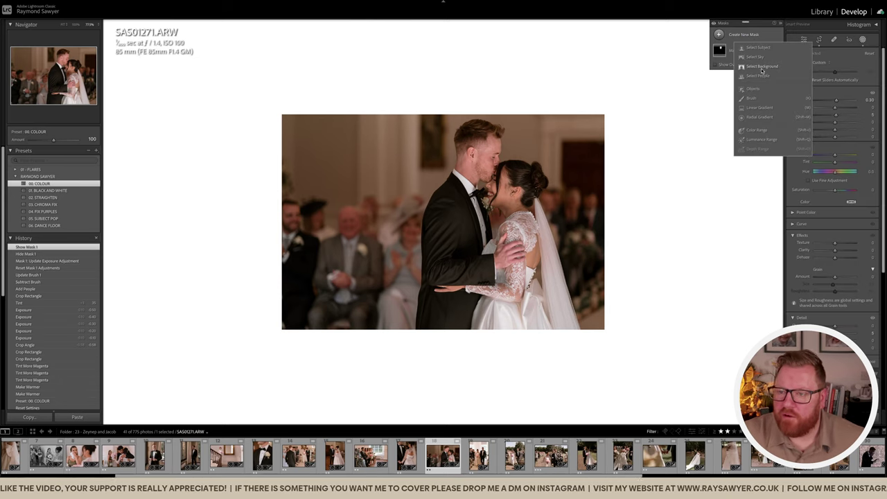
pyautogui.click(764, 68)
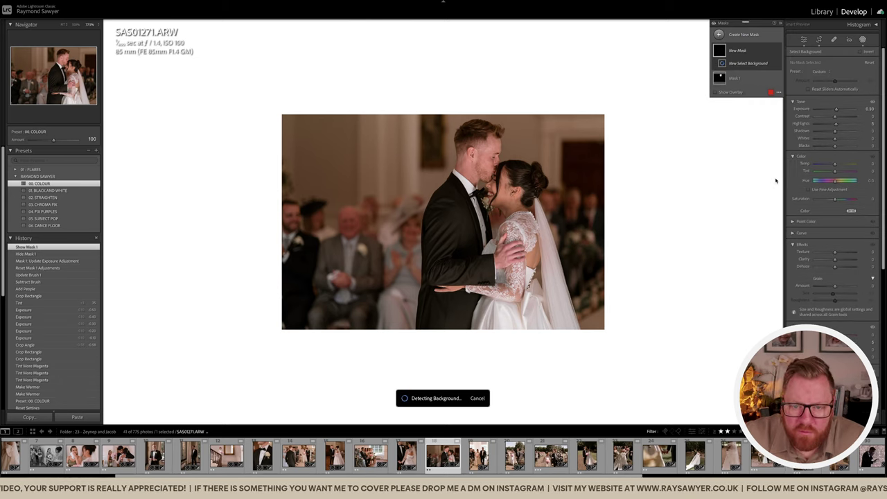
pyautogui.click(779, 51)
pyautogui.click(779, 51)
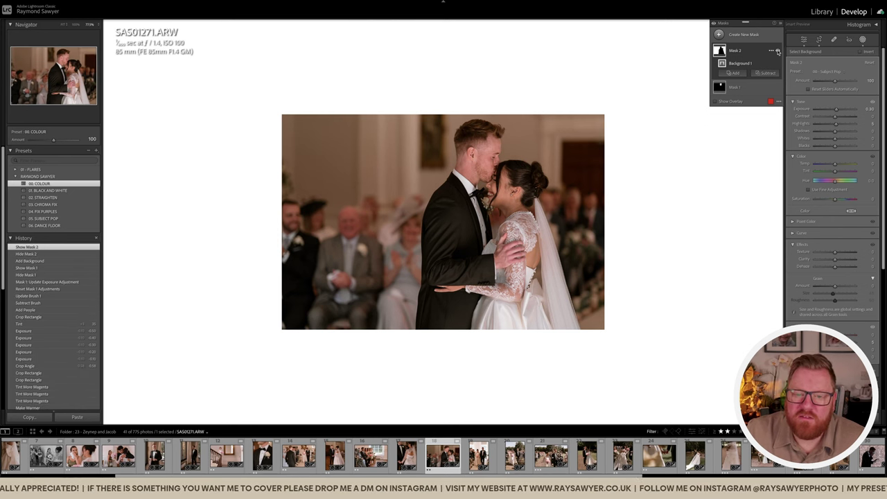
pyautogui.hotkey('shift', 'w')
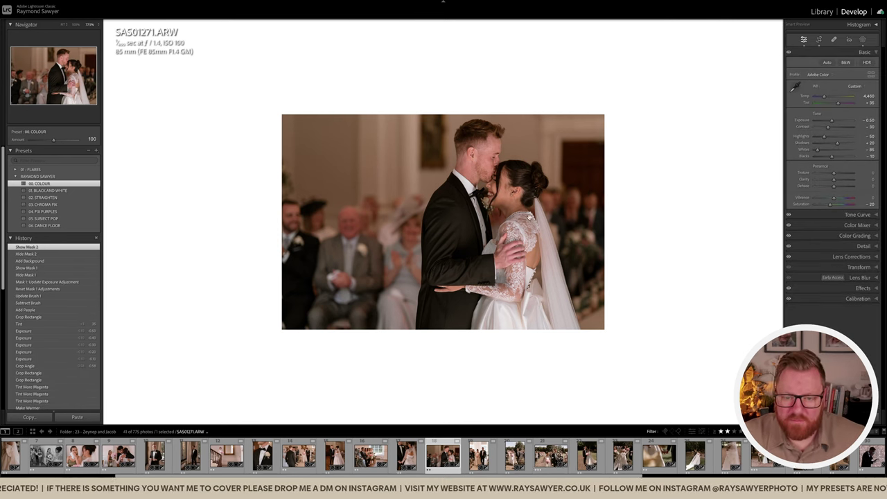
# Step: Paint a brush adjustment, drop overall exposure to -0.60, and move on to SAS01327
pyautogui.click(531, 217)
pyautogui.click(530, 207)
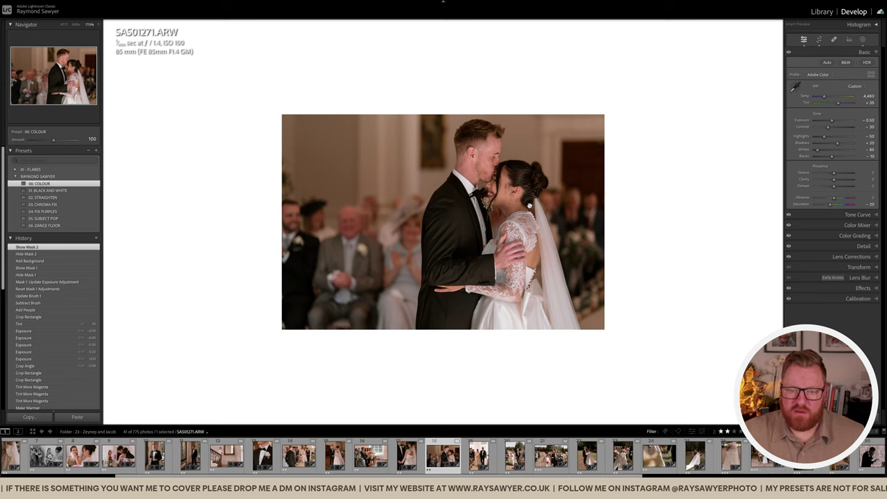
pyautogui.press('k')
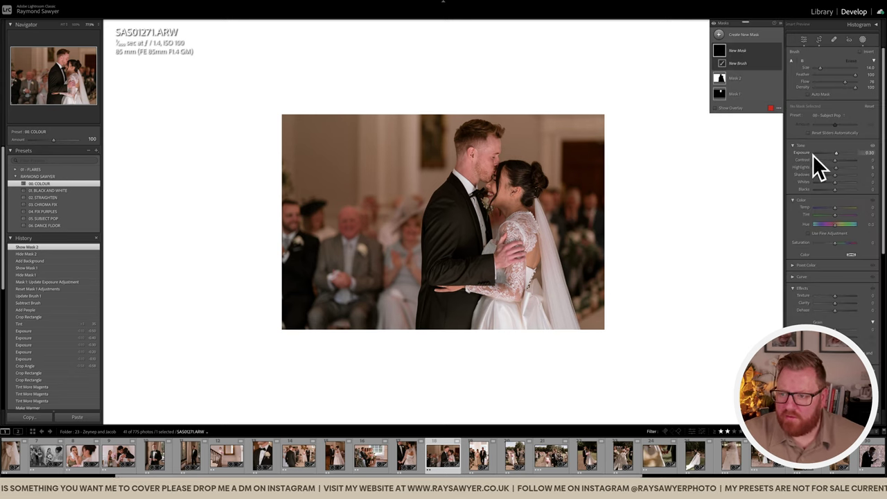
pyautogui.scroll(8, 555, 205)
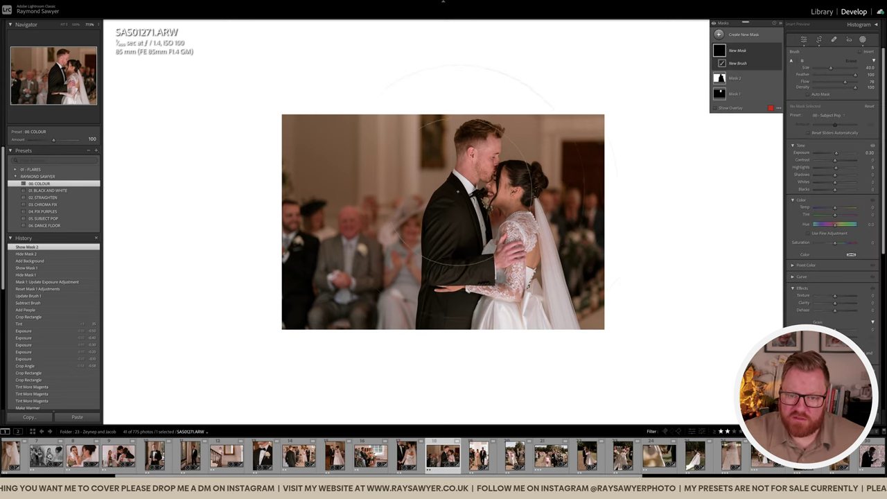
pyautogui.click(495, 183)
pyautogui.press('k')
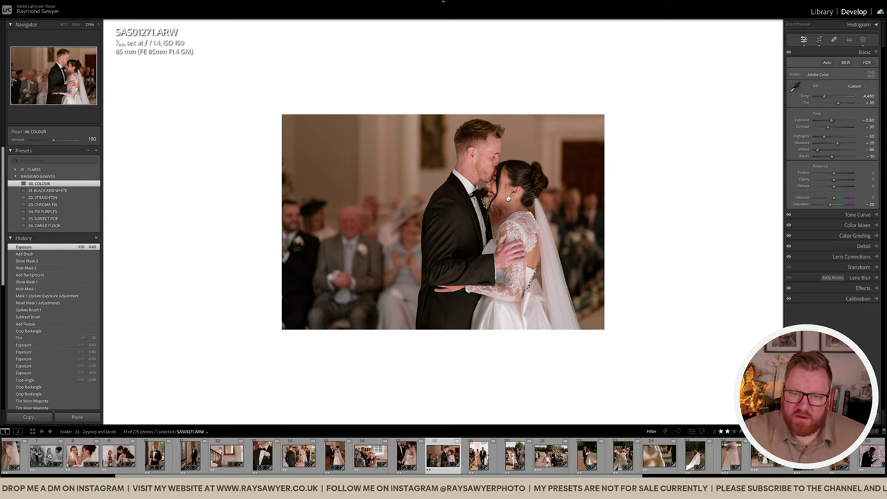
pyautogui.press('Right')
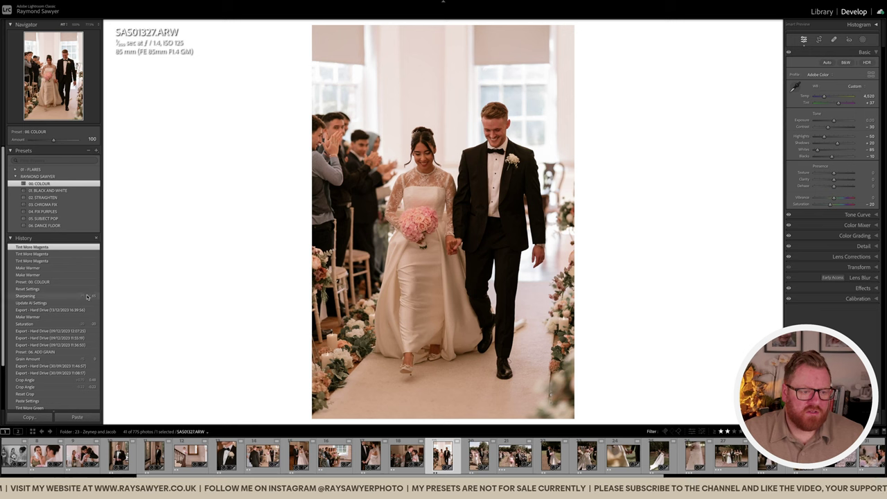
# Step: Straighten the aisle photo by rotating the crop to 0.58°
pyautogui.press('r')
pyautogui.moveTo(476, 270); pyautogui.dragTo(548, 394)
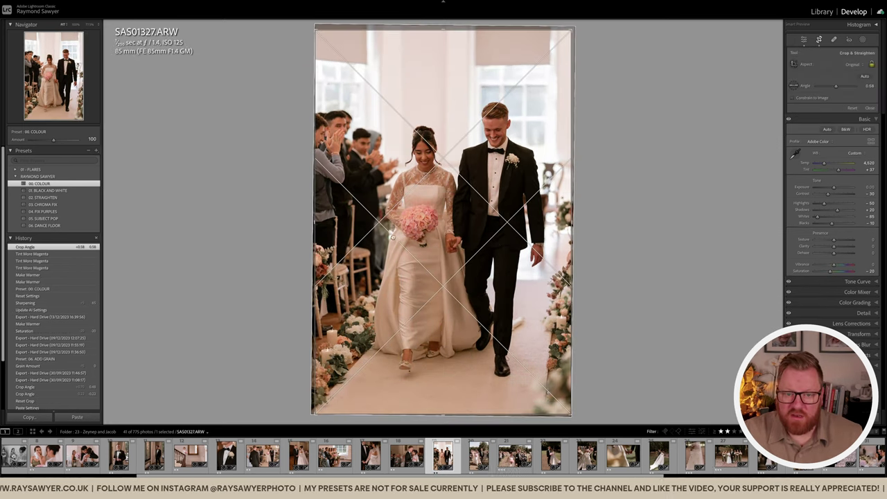
pyautogui.press('r')
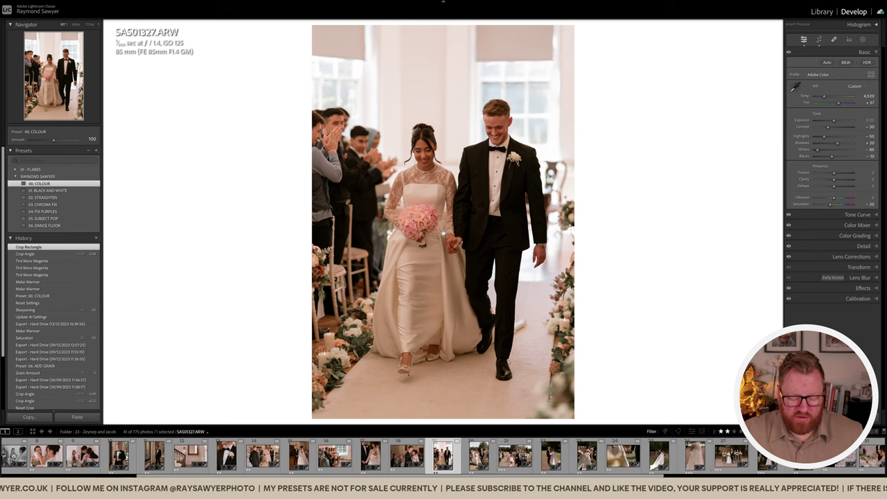
# Step: Add a subject mask, set tint to +43 and exposure to -0.10, then open SAW07031
pyautogui.hotkey('shift', 'w')
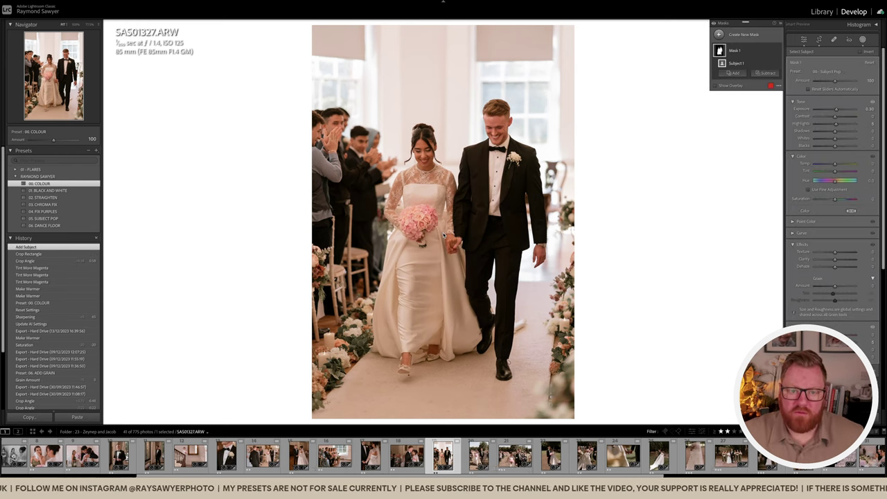
pyautogui.hotkey('shift', 'w')
pyautogui.press('=')
pyautogui.press('=')
pyautogui.press('.')
pyautogui.press('-')
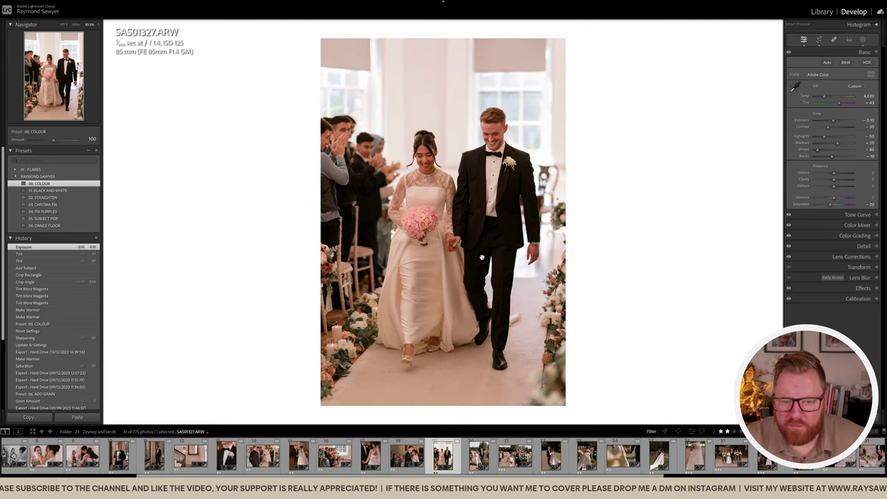
pyautogui.press('Right')
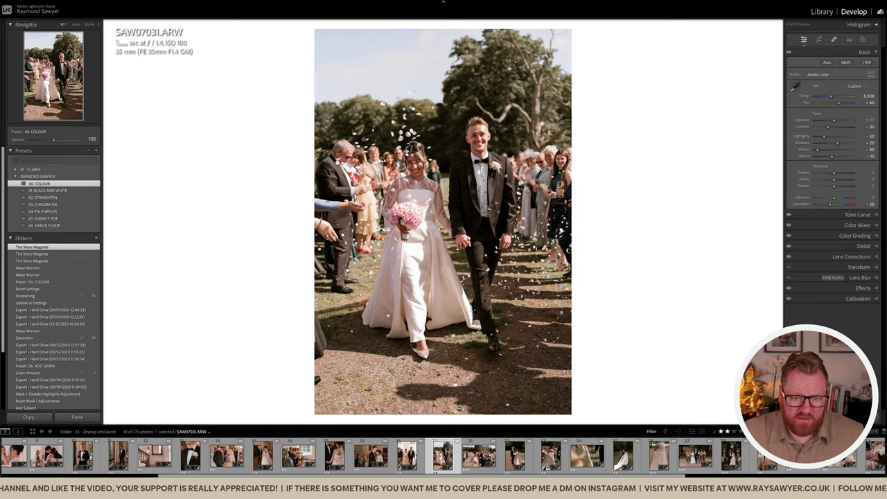
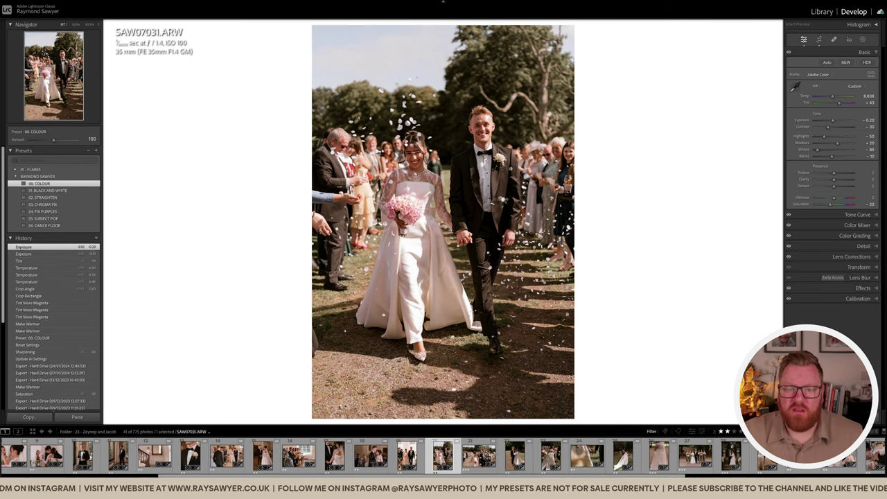
# Step: Crop the confetti photo SAW07064 and warm its temperature to 6,638
pyautogui.press('Right')
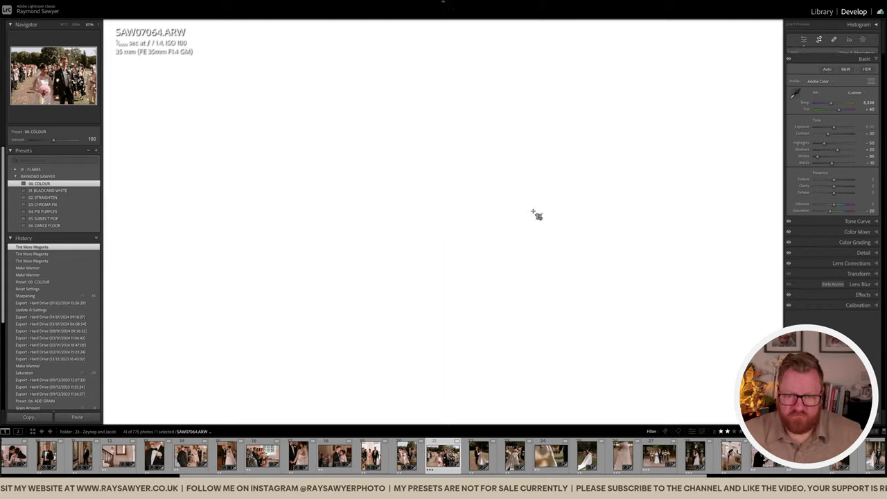
pyautogui.press('r')
pyautogui.press('r')
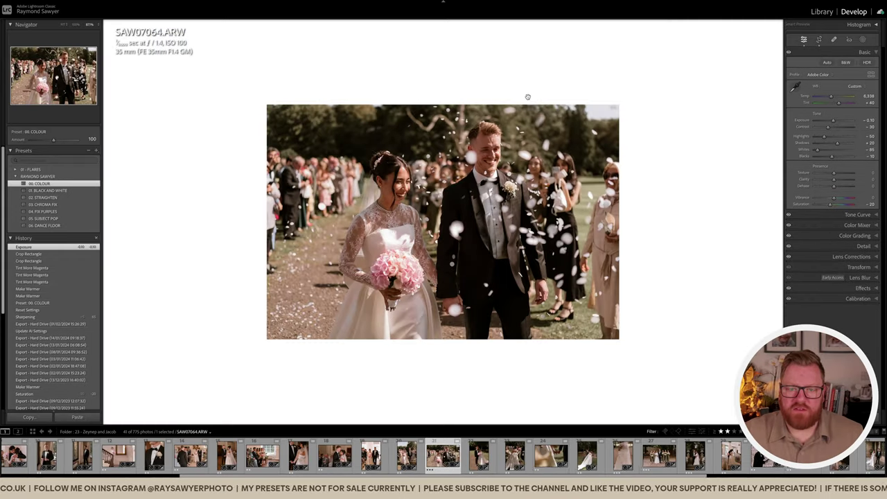
pyautogui.press('=')
pyautogui.press('=')
pyautogui.press('=')
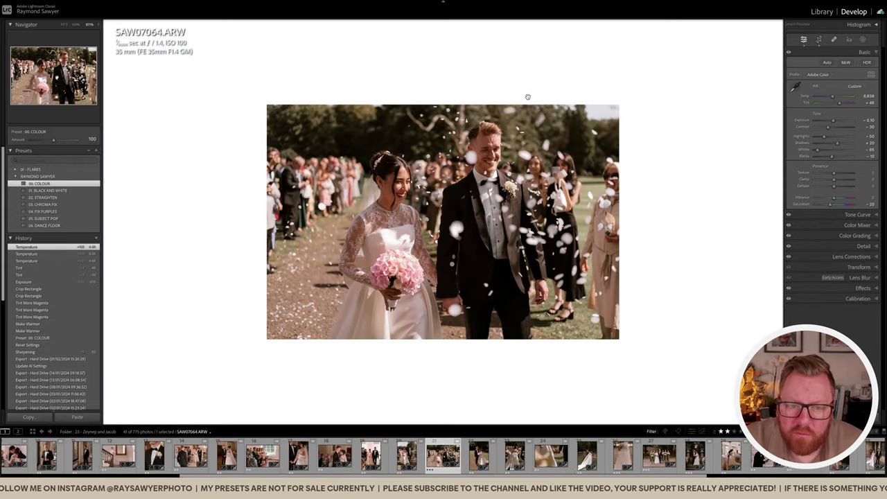
pyautogui.press('r')
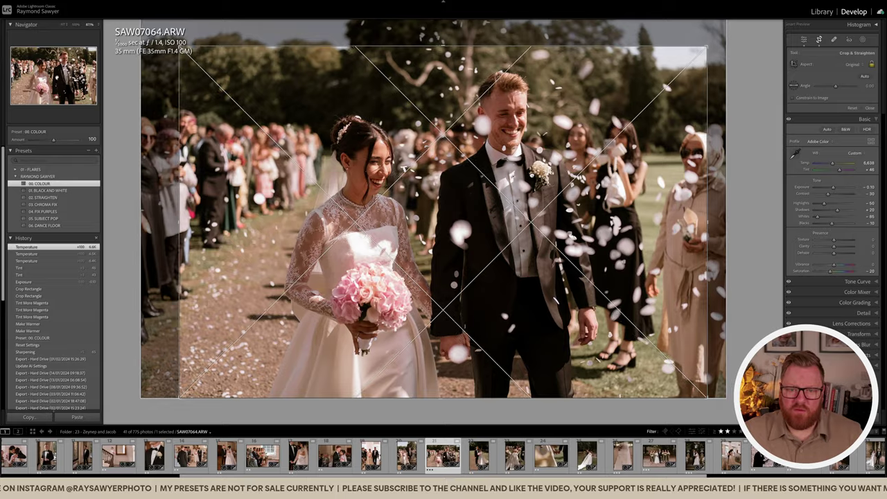
pyautogui.press('Right')
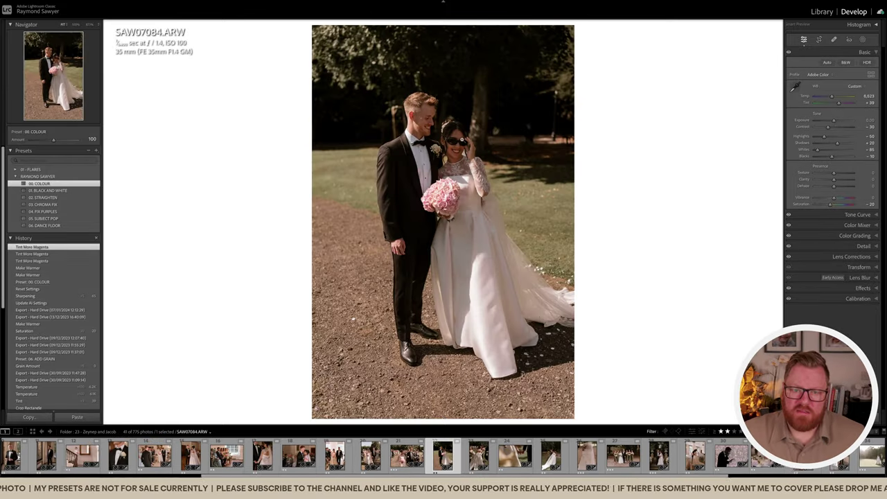
# Step: Mask the bride with Select Subject at +0.50 exposure, subtracting the groom
pyautogui.hotkey('shift', 'w')
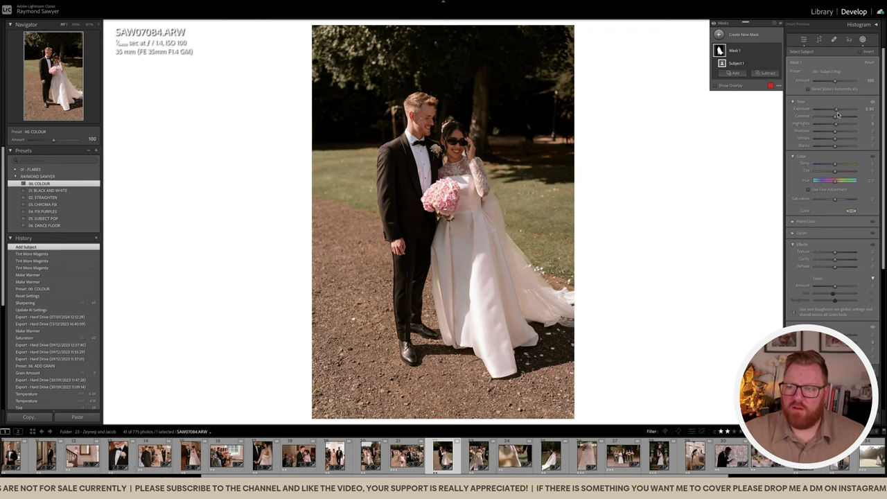
pyautogui.moveTo(838, 111); pyautogui.dragTo(838, 111)
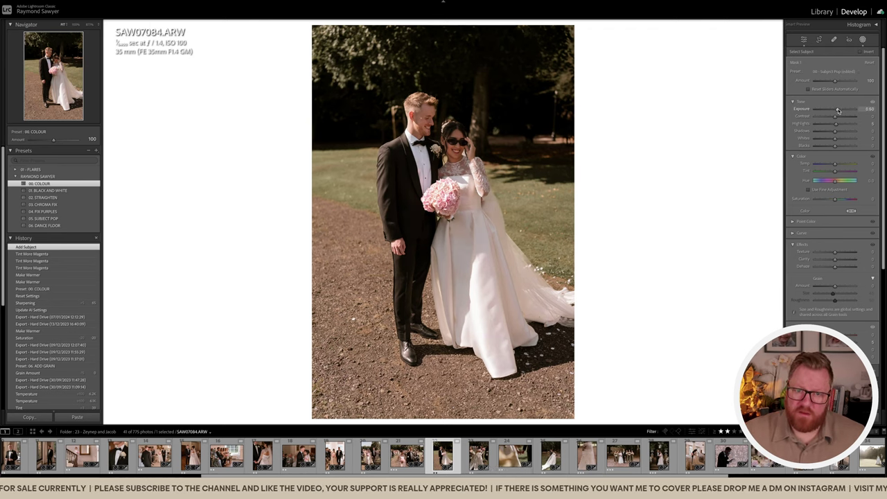
pyautogui.click(764, 72)
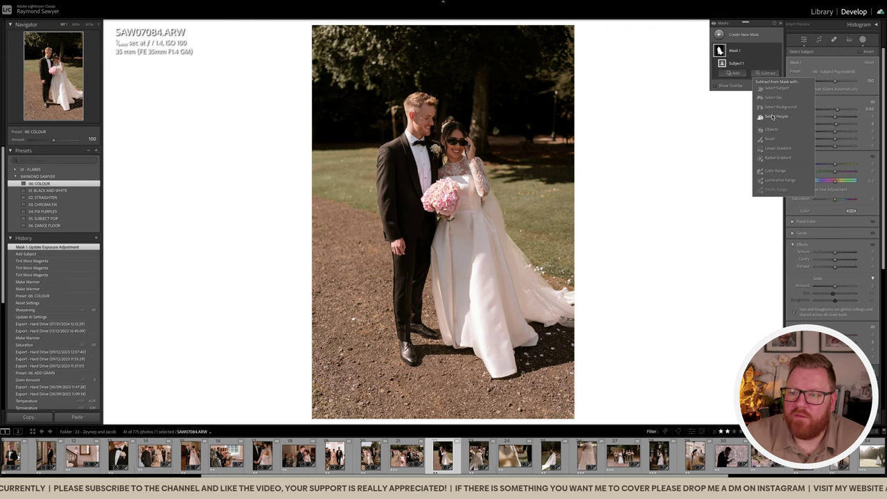
pyautogui.click(773, 116)
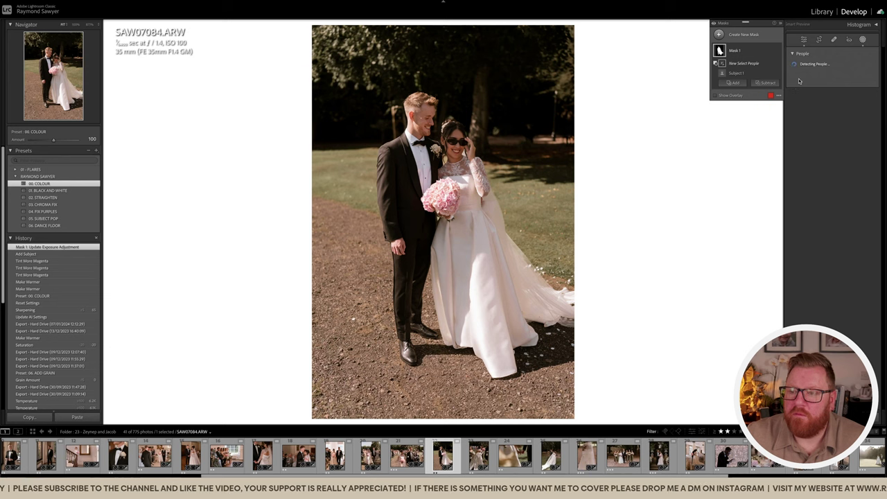
pyautogui.click(802, 69)
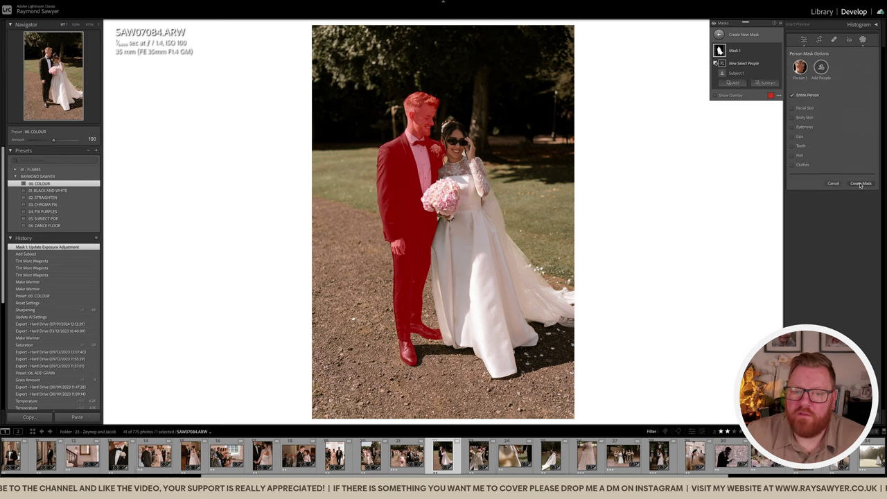
pyautogui.click(861, 184)
# Step: Toggle the bride mask's effect off and on to compare, then deselect it
pyautogui.click(778, 52)
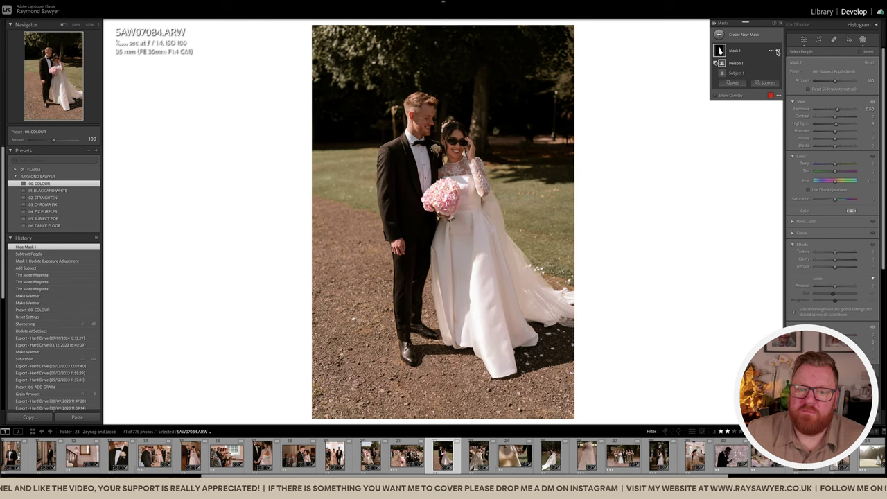
pyautogui.click(778, 52)
pyautogui.click(778, 52)
pyautogui.click(778, 52)
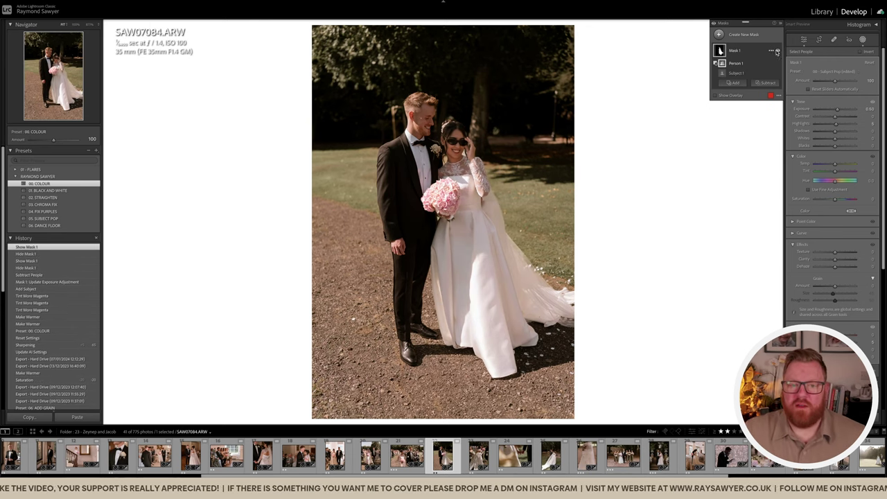
pyautogui.click(639, 230)
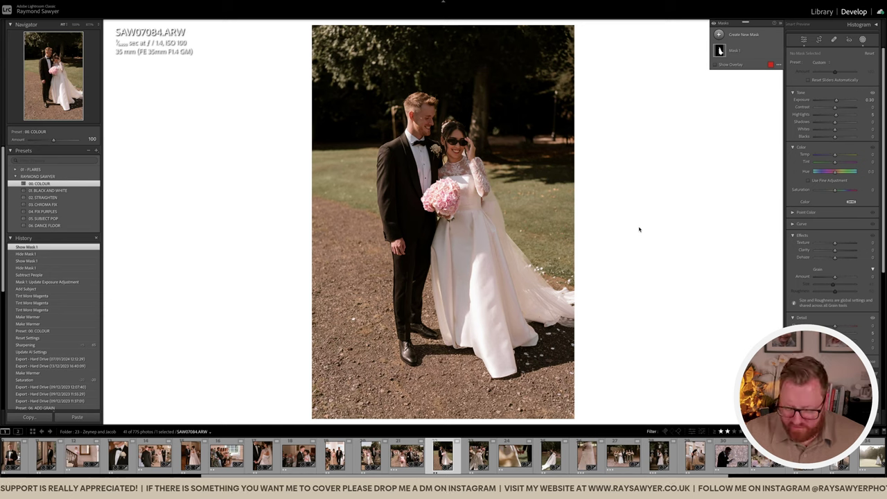
# Step: Raise the tint to +48 and warm the temperature to about 6,723
pyautogui.hotkey('shift', 'w')
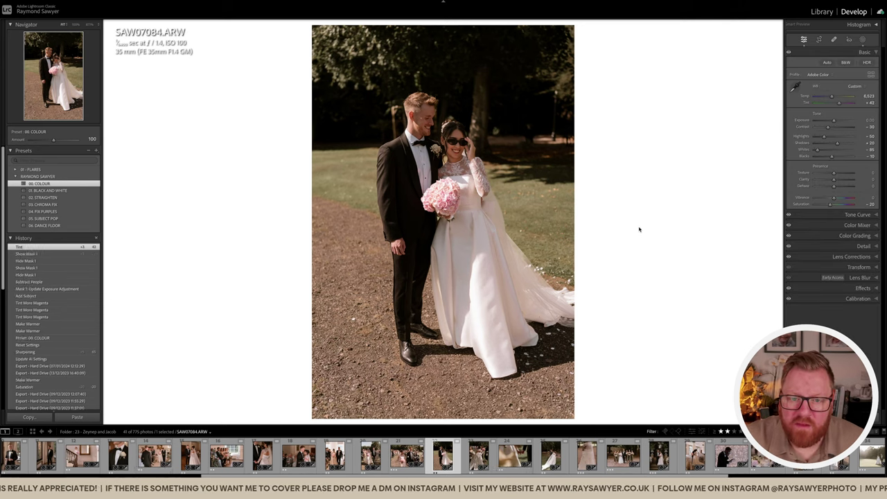
pyautogui.press('=')
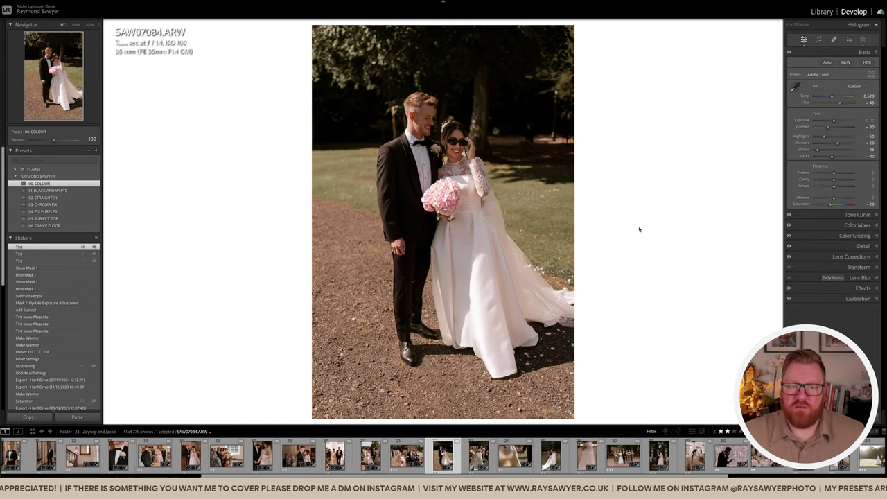
pyautogui.press(',')
pyautogui.press('=')
pyautogui.press('=')
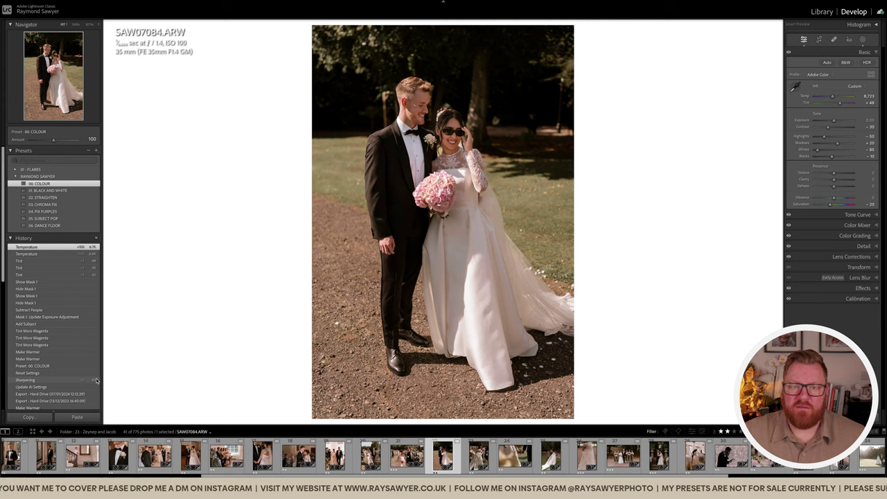
# Step: Crop SAW07084 to a tighter portrait frame around the couple
pyautogui.press('r')
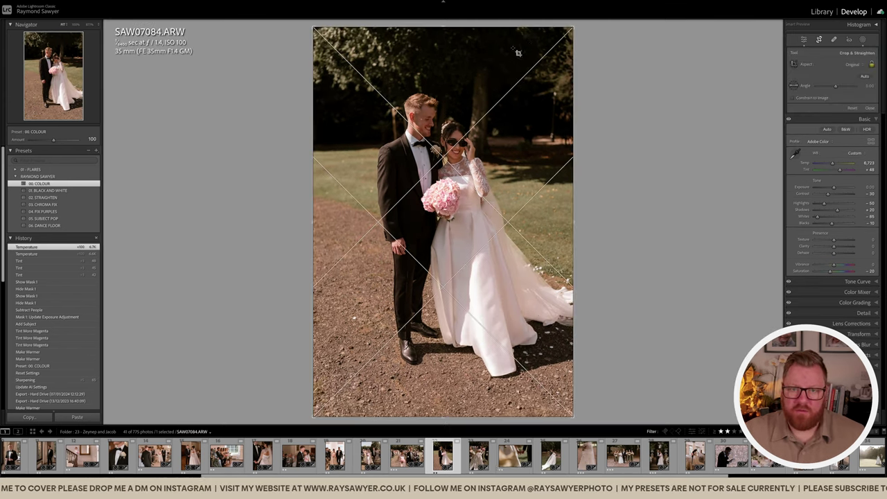
pyautogui.moveTo(557, 210); pyautogui.dragTo(492, 114)
pyautogui.press('Return')
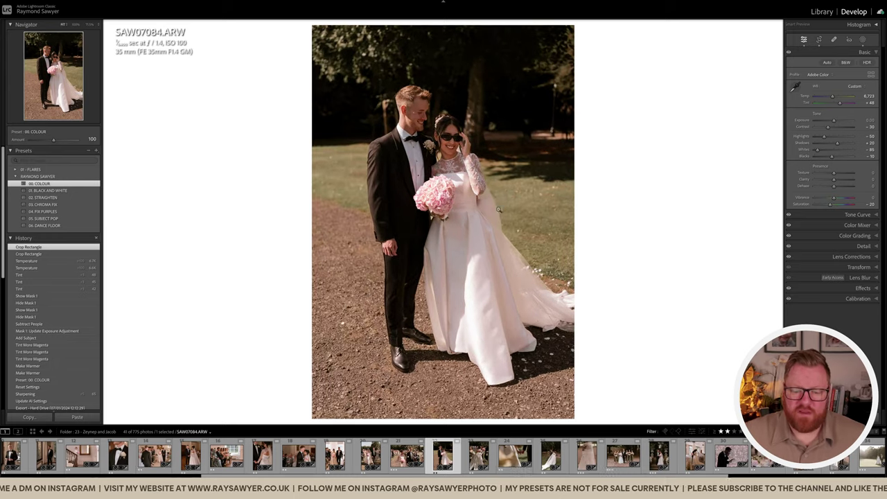
pyautogui.press('Right')
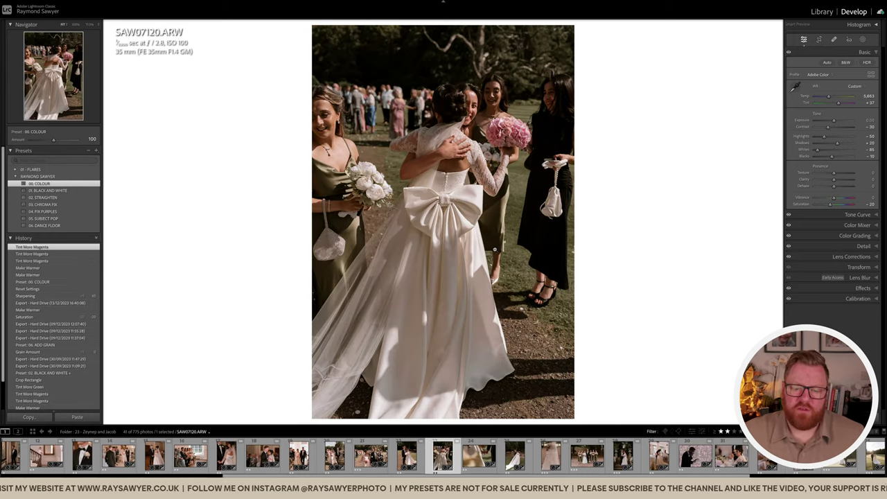
# Step: Tighten SAW07120's crop and apply the 01. BLACK AND WHITE preset with slightly higher exposure
pyautogui.press('r')
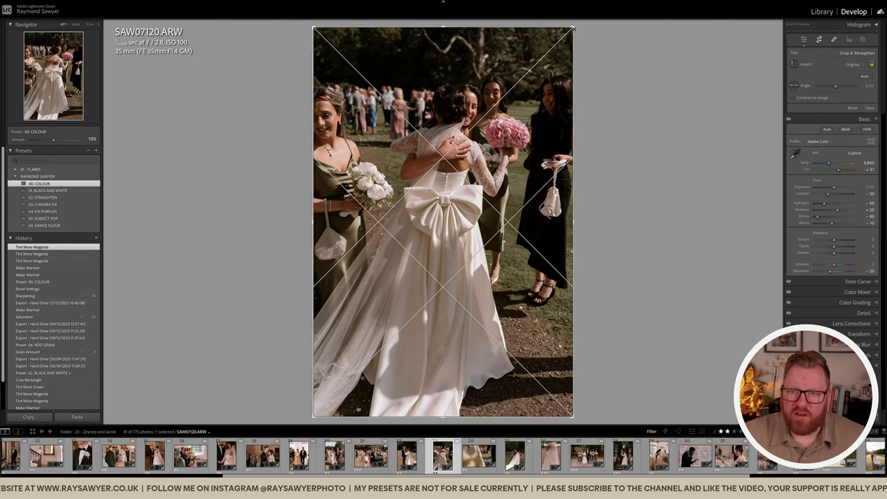
pyautogui.press('Return')
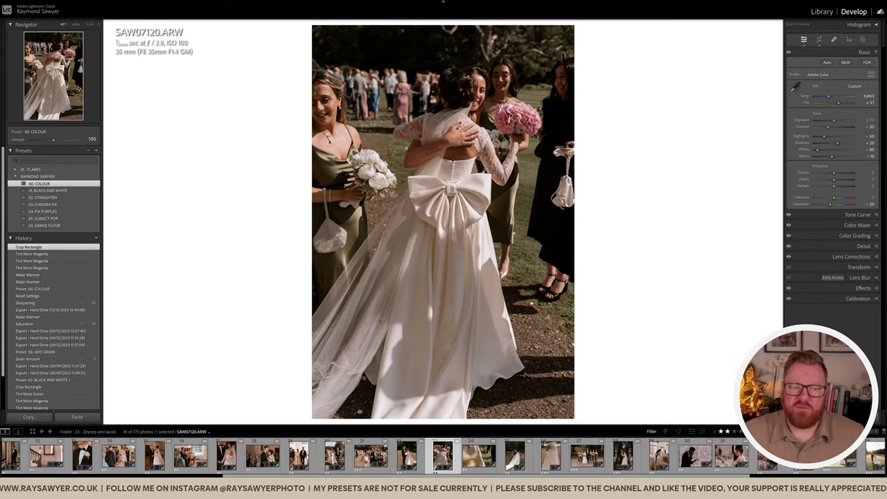
pyautogui.click(56, 191)
pyautogui.press('=')
pyautogui.press('=')
pyautogui.press('Right')
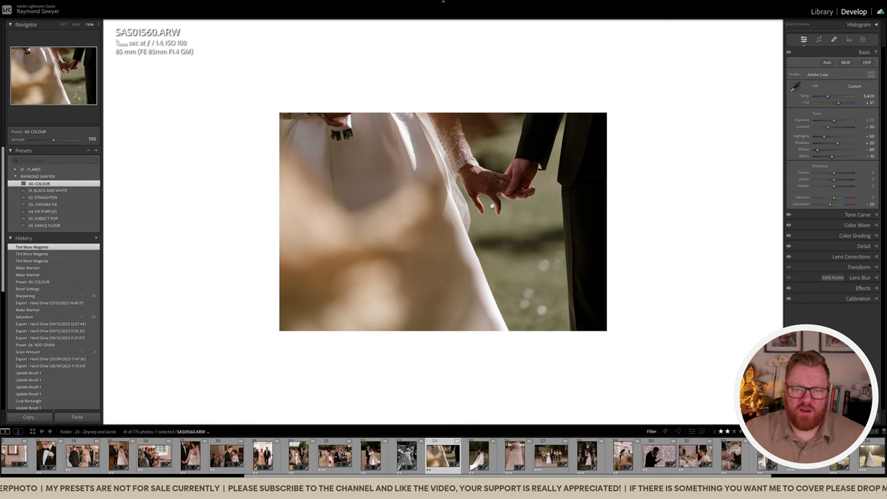
# Step: Apply 01. BLACK AND WHITE to SAS01560 and tighten the crop around the joined hands
pyautogui.click(74, 190)
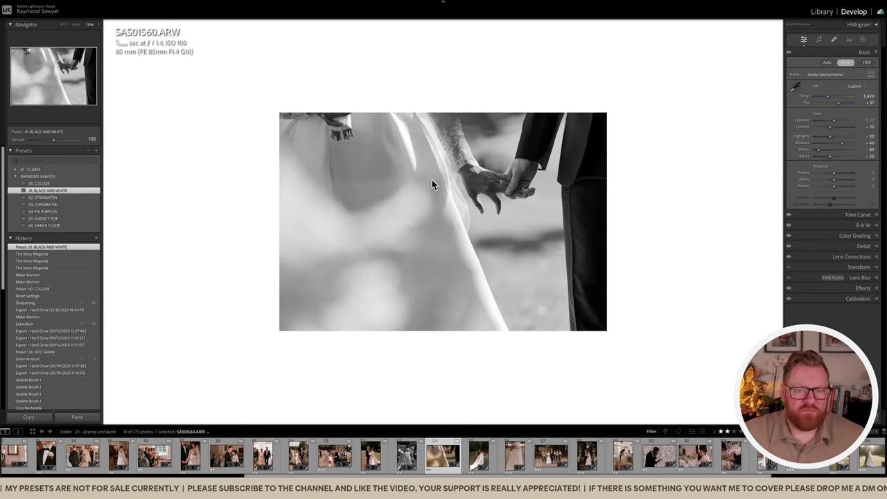
pyautogui.press('r')
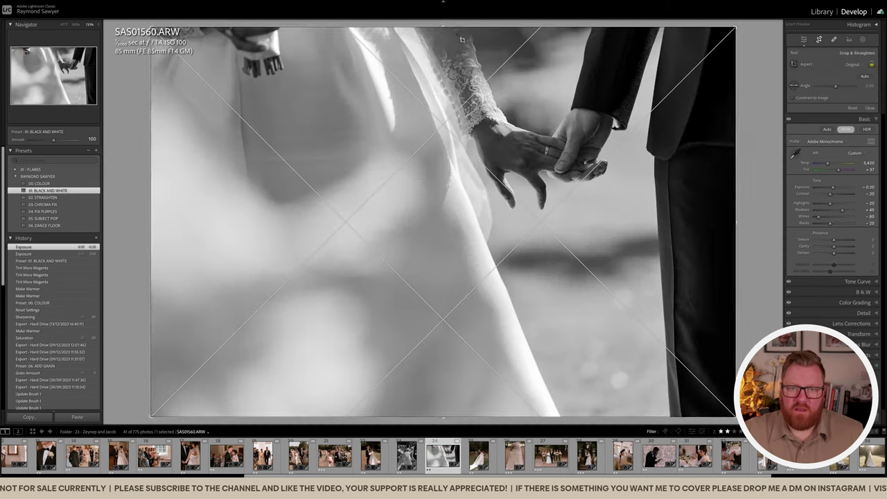
pyautogui.moveTo(458, 43); pyautogui.dragTo(457, 69)
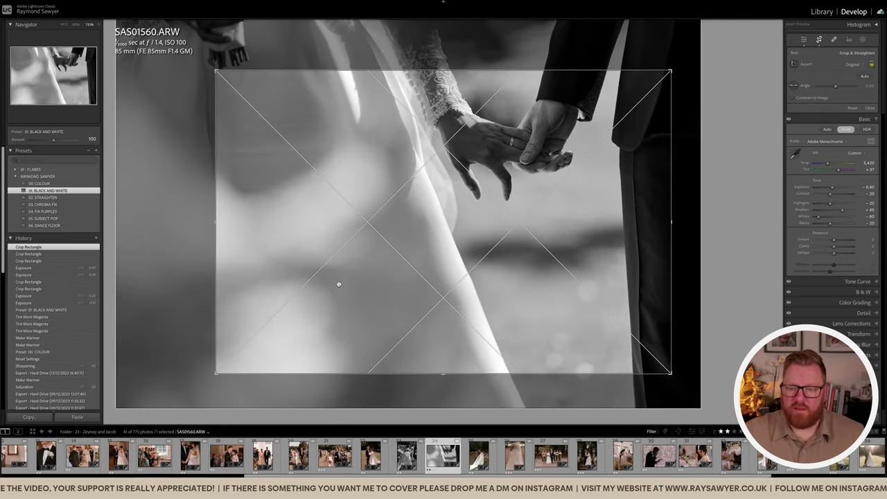
pyautogui.press('Return')
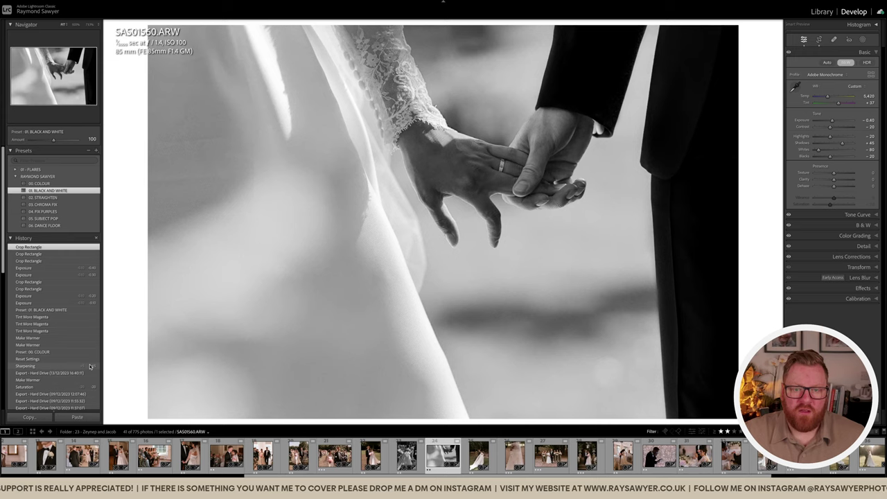
pyautogui.press('r')
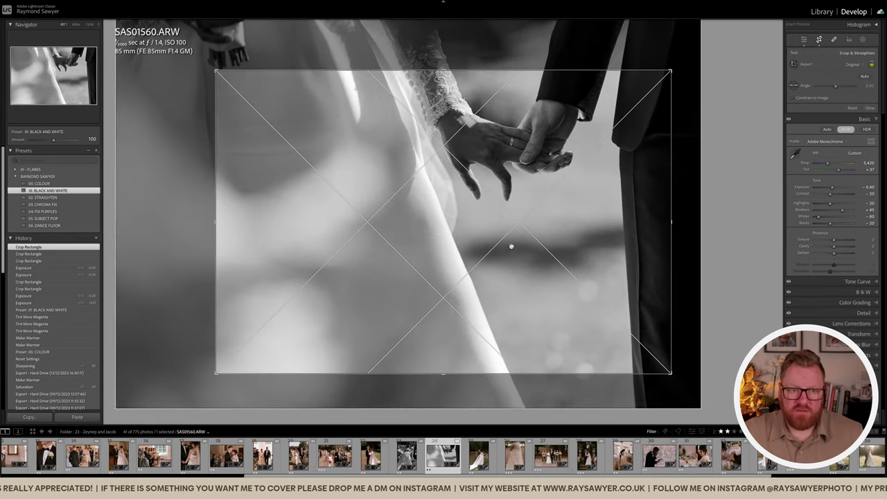
pyautogui.press('r')
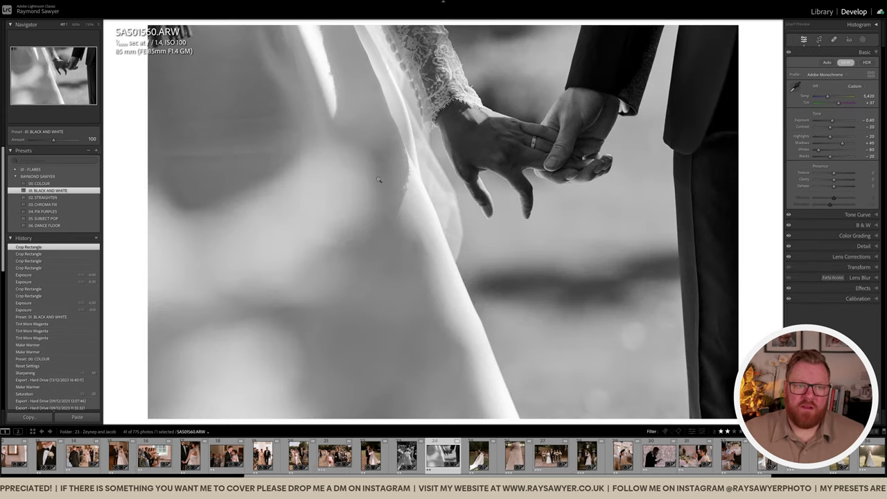
# Step: Heal distractions along the top-left edge with a fourth spot, then reapply the crop
pyautogui.press('q')
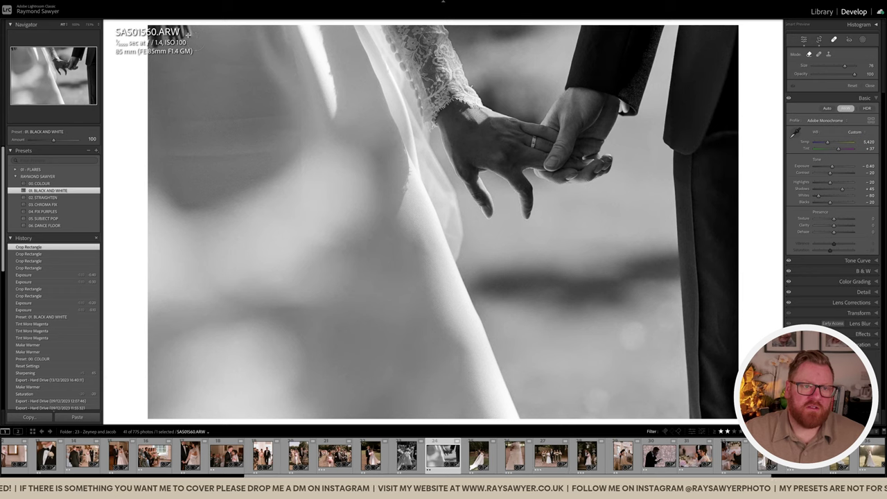
pyautogui.click(186, 34)
pyautogui.moveTo(165, 31); pyautogui.dragTo(148, 50)
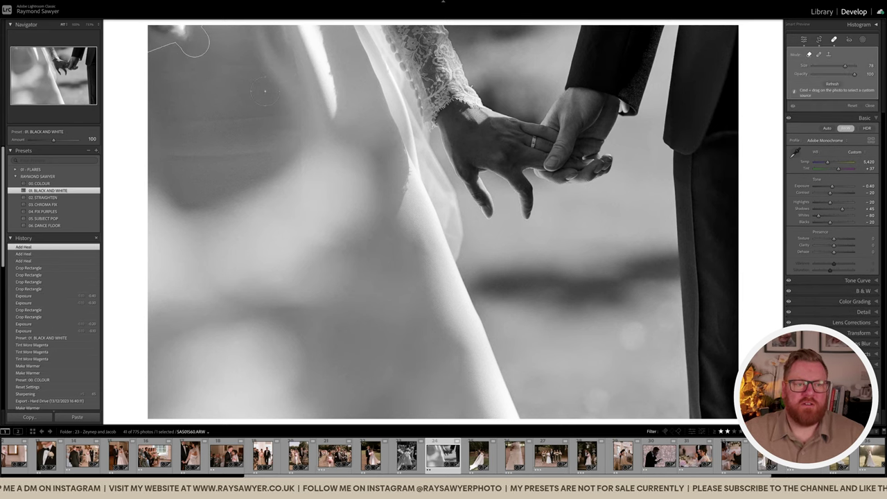
pyautogui.click(202, 48)
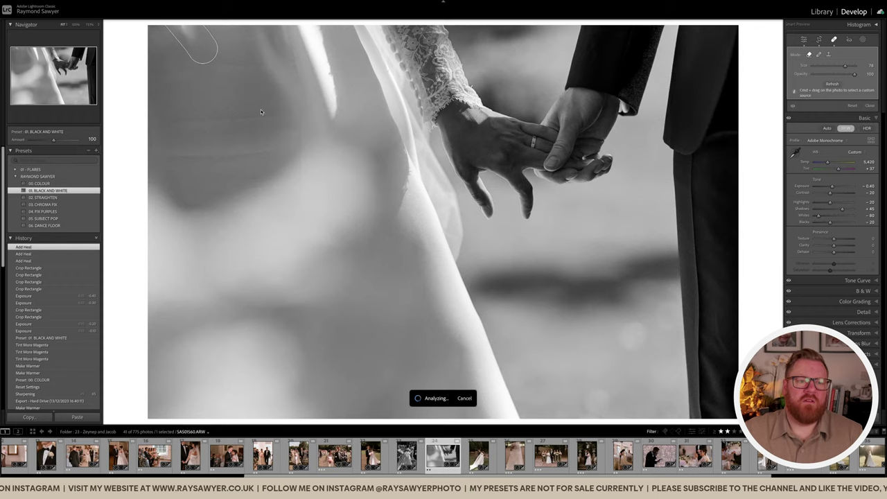
pyautogui.press('r')
pyautogui.press('Return')
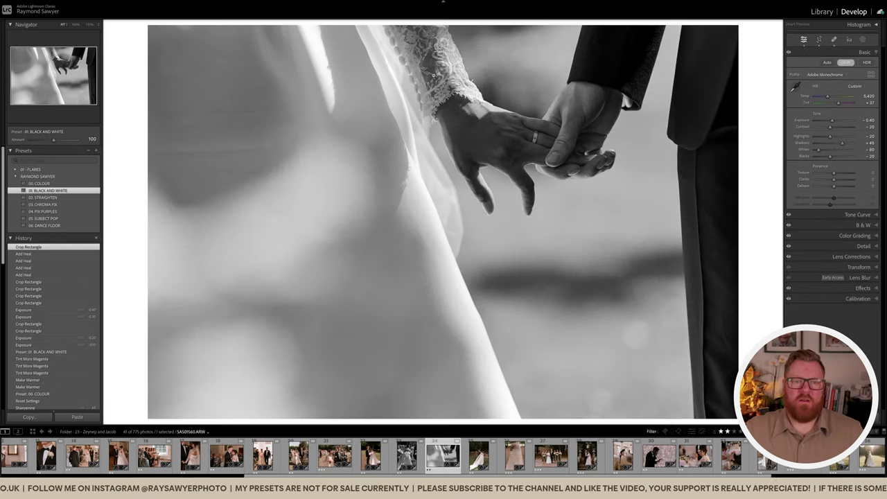
pyautogui.click(524, 129)
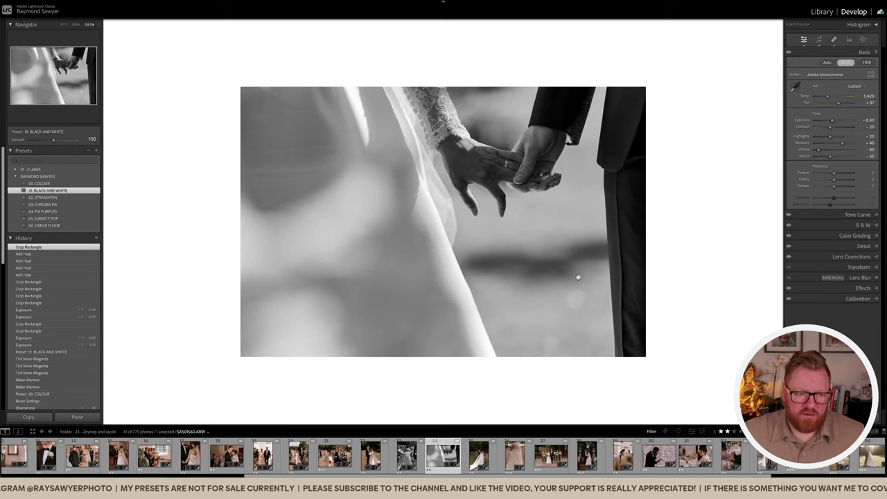
# Step: Crop and straighten the veil photo and darken its exposure to -0.50
pyautogui.press('Right')
pyautogui.press('r')
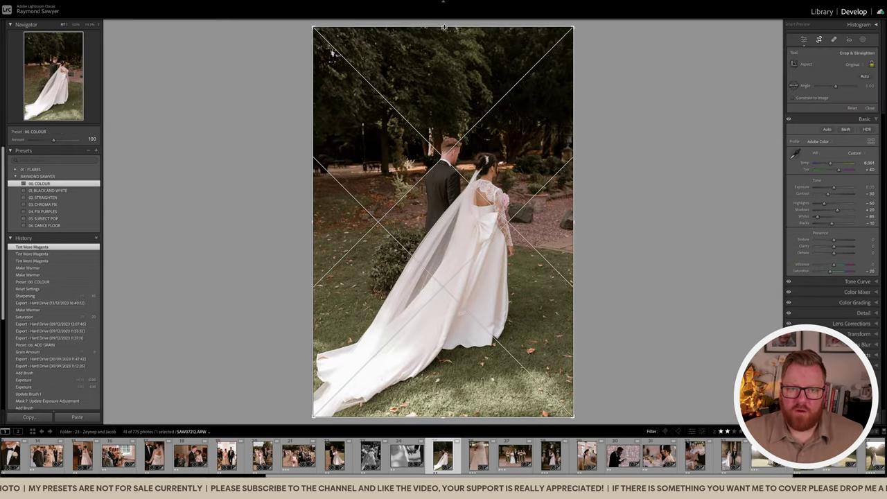
pyautogui.moveTo(444, 26); pyautogui.dragTo(445, 58)
pyautogui.moveTo(600, 181); pyautogui.dragTo(608, 190)
pyautogui.press('r')
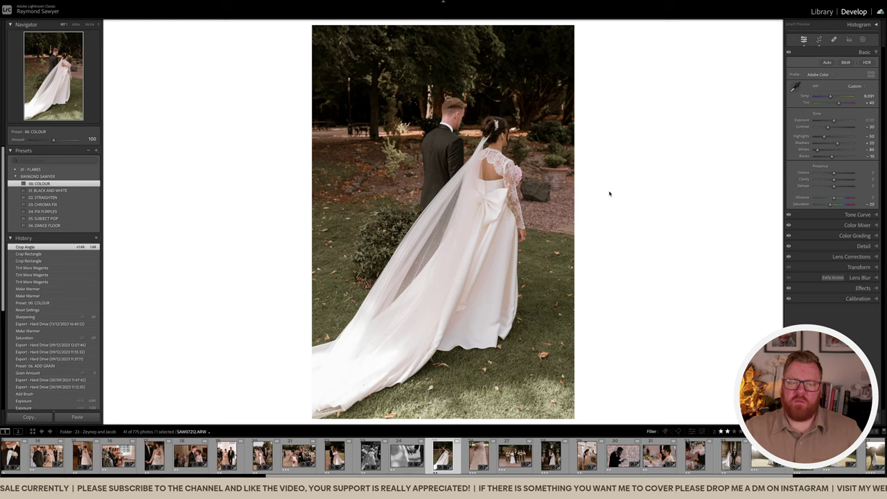
pyautogui.press('-')
pyautogui.press('-')
pyautogui.press('-')
pyautogui.press('-')
pyautogui.press('-')
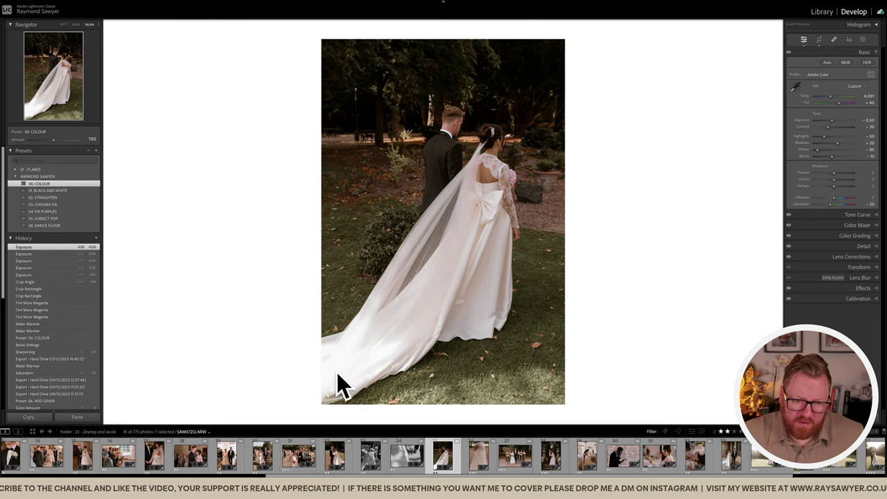
# Step: Brush a mask over the lower-left veil, erase the bride's side, and raise highlights to -54
pyautogui.press('k')
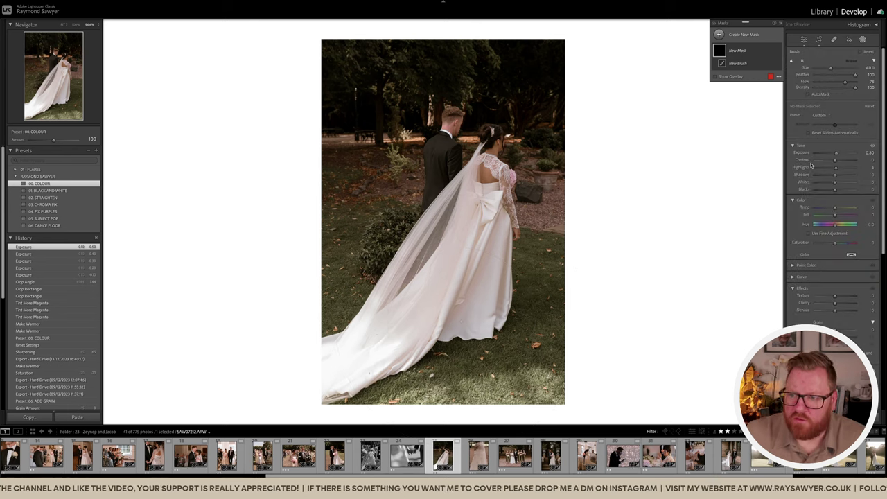
pyautogui.moveTo(330, 395)
pyautogui.mouseDown()
pyautogui.moveTo(423, 312)
pyautogui.moveTo(410, 279)
pyautogui.mouseUp()
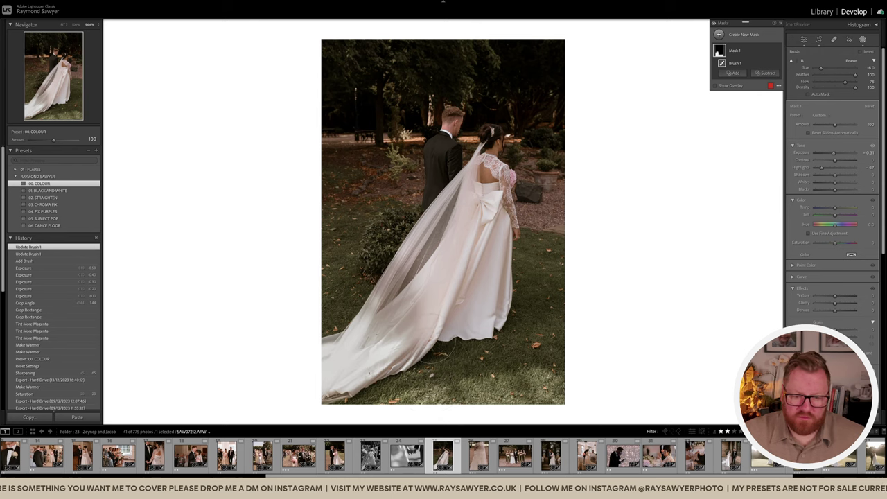
pyautogui.press('alt')
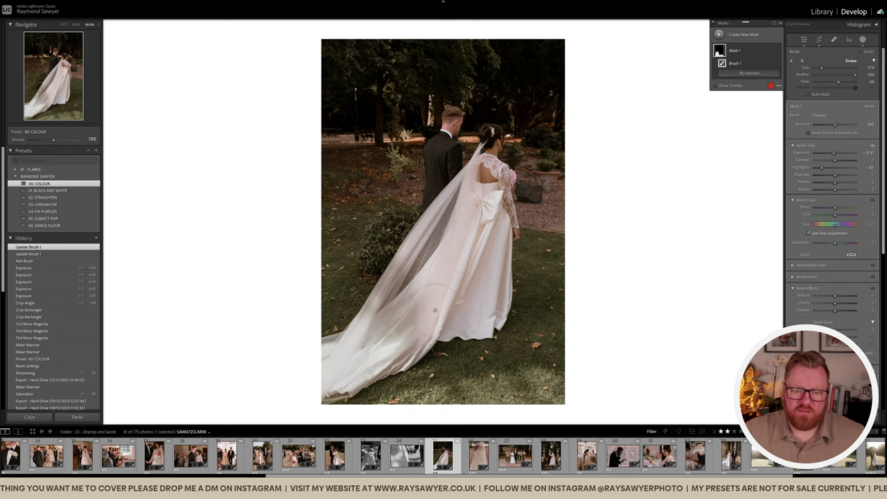
pyautogui.scroll(5, 565, 211)
pyautogui.scroll(3, 558, 213)
pyautogui.moveTo(527, 267); pyautogui.dragTo(517, 240)
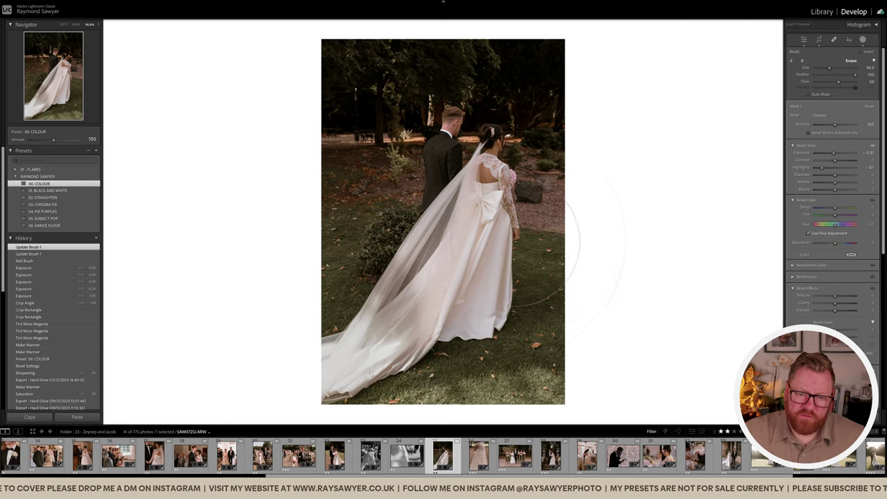
pyautogui.moveTo(821, 168); pyautogui.dragTo(824, 168)
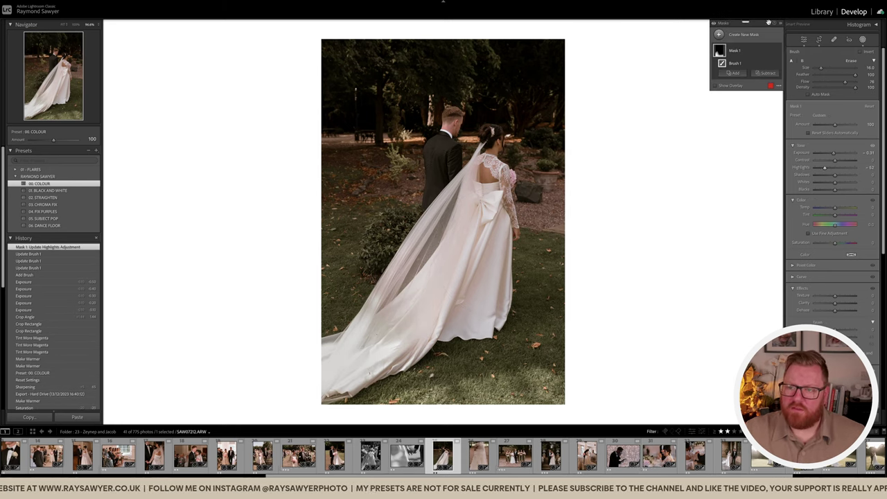
pyautogui.click(778, 52)
pyautogui.click(777, 51)
pyautogui.click(778, 51)
pyautogui.click(778, 52)
# Step: Paint a second brush mask with the 00 - Subject Pop preset at 0.60 exposure
pyautogui.press('k')
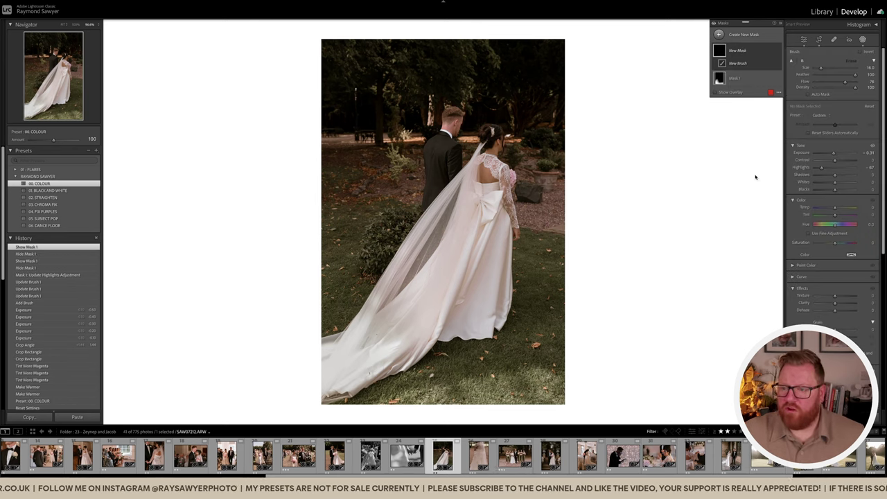
pyautogui.click(823, 115)
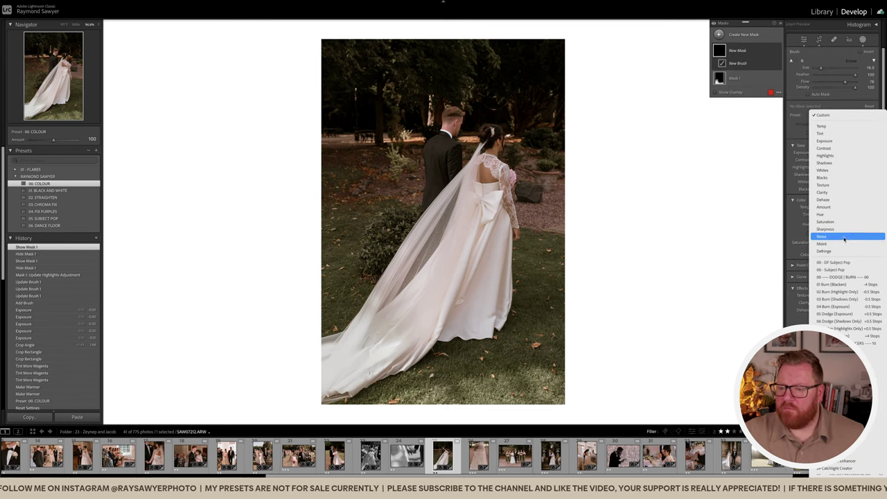
pyautogui.click(833, 270)
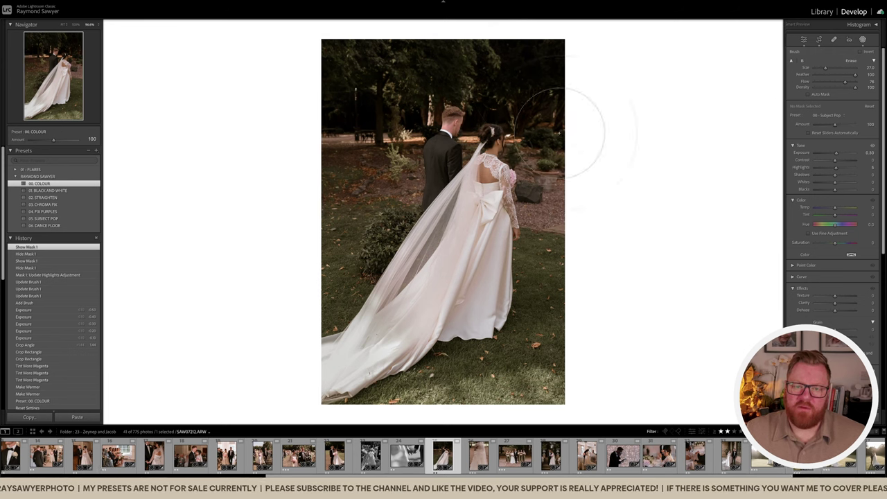
pyautogui.click(559, 131)
pyautogui.moveTo(839, 152); pyautogui.dragTo(839, 154)
pyautogui.click(839, 154)
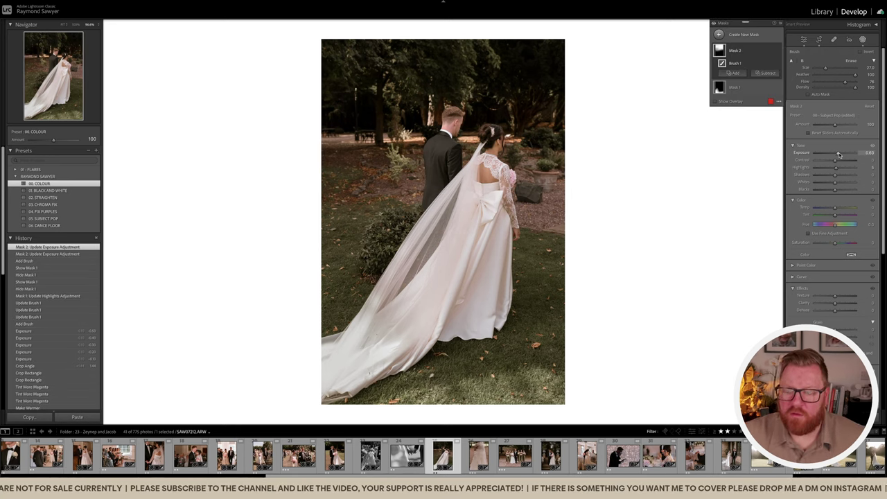
# Step: Nudge the veil photo's overall exposure, tint toward magenta and white balance warmer
pyautogui.hotkey('shift', 'w')
pyautogui.press('=')
pyautogui.press('=')
pyautogui.press(',')
pyautogui.press('=')
pyautogui.press('=')
pyautogui.press('=')
pyautogui.press(',')
pyautogui.press('=')
pyautogui.press('=')
pyautogui.press('=')
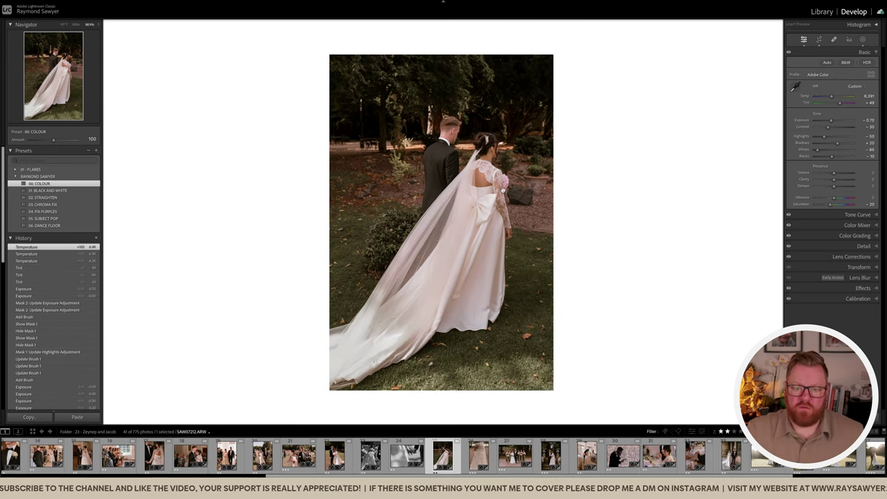
# Step: Brighten the dress close-up to +0.30 exposure and apply the 01. BLACK AND WHITE preset
pyautogui.press('Right')
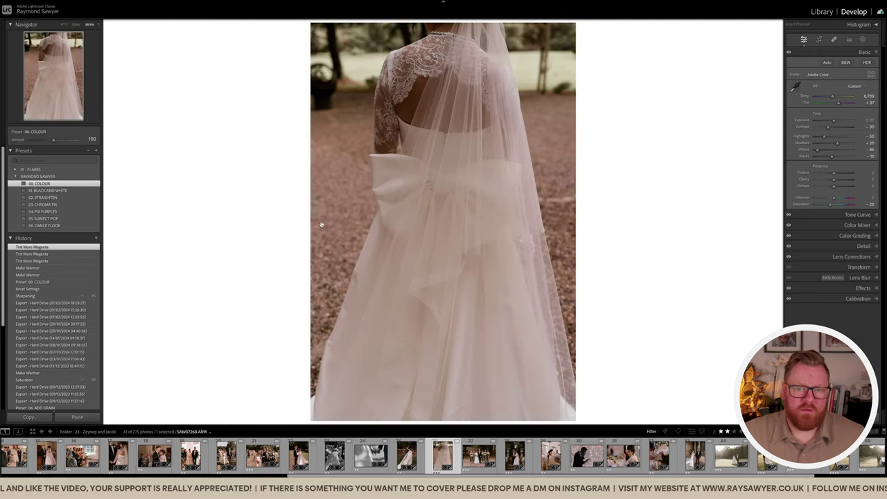
pyautogui.press('=')
pyautogui.press('=')
pyautogui.press('=')
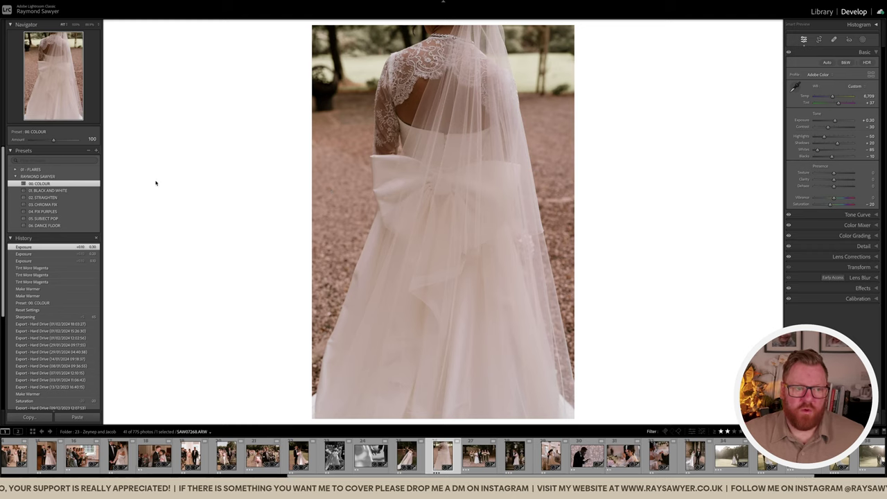
pyautogui.click(86, 191)
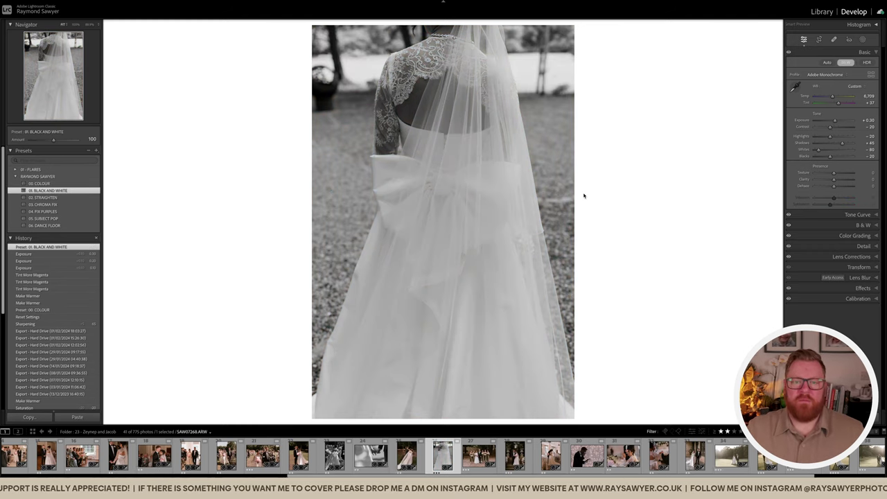
# Step: Rotate the bridal-party group photo in the crop to a 0.80 angle
pyautogui.press('Right')
pyautogui.press('r')
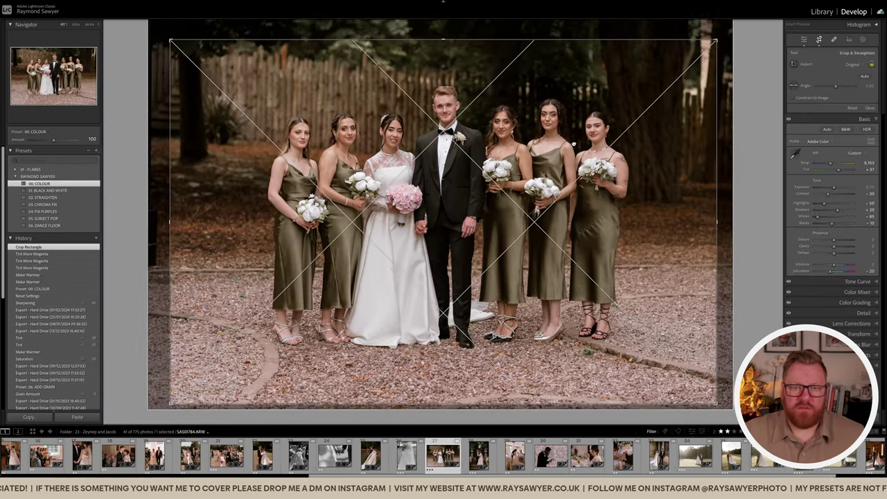
pyautogui.moveTo(736, 159); pyautogui.dragTo(740, 197)
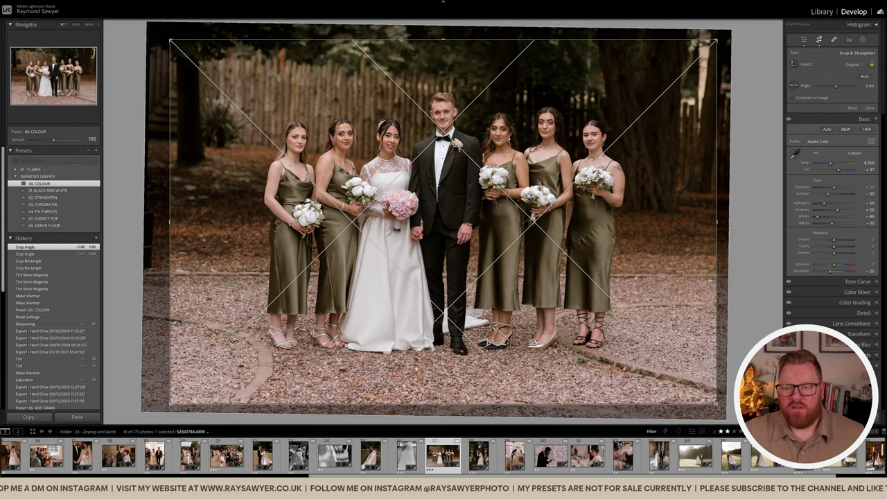
# Step: Level the group photo, apply the crop and darken exposure to -0.40
pyautogui.moveTo(740, 234); pyautogui.dragTo(740, 230)
pyautogui.press('Return')
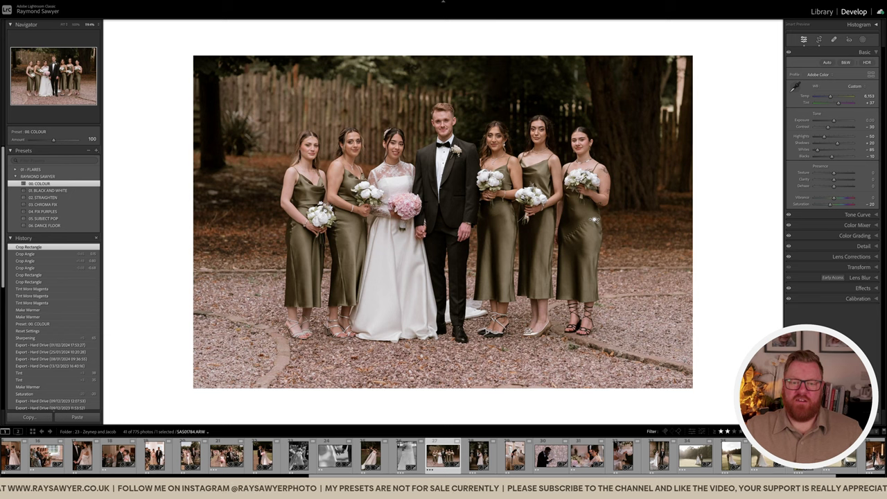
pyautogui.press('-')
pyautogui.press('-')
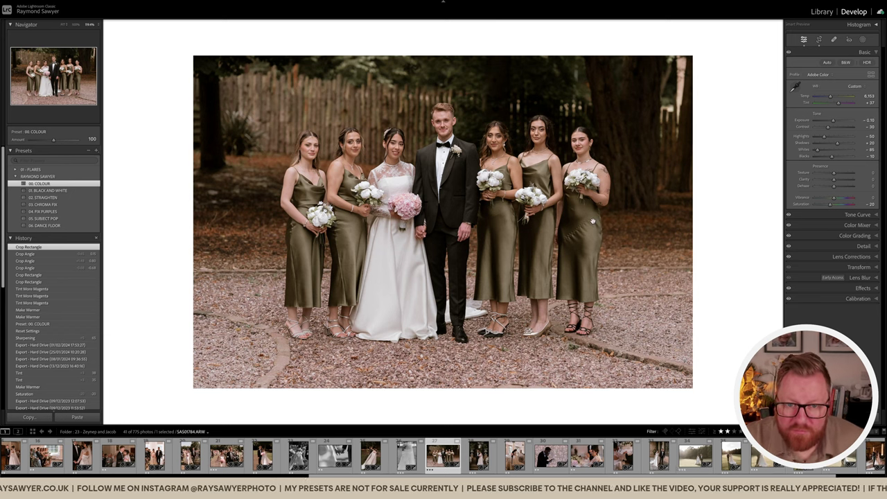
pyautogui.press('-')
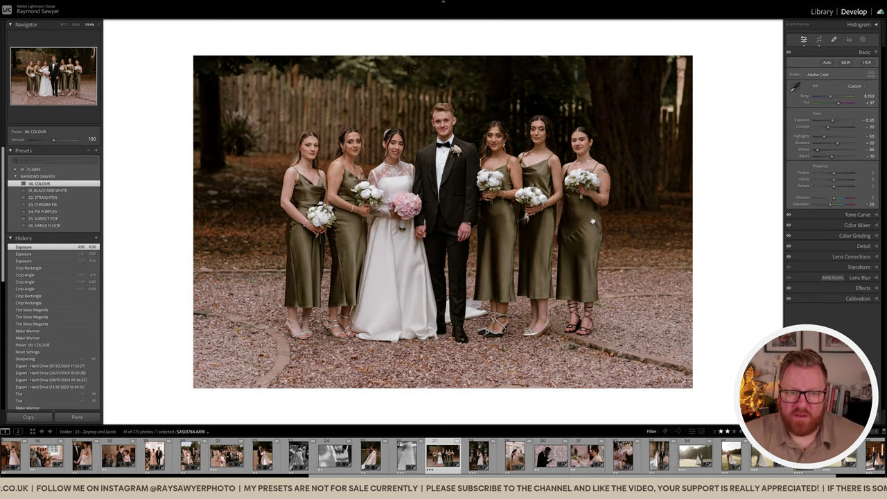
pyautogui.press('-')
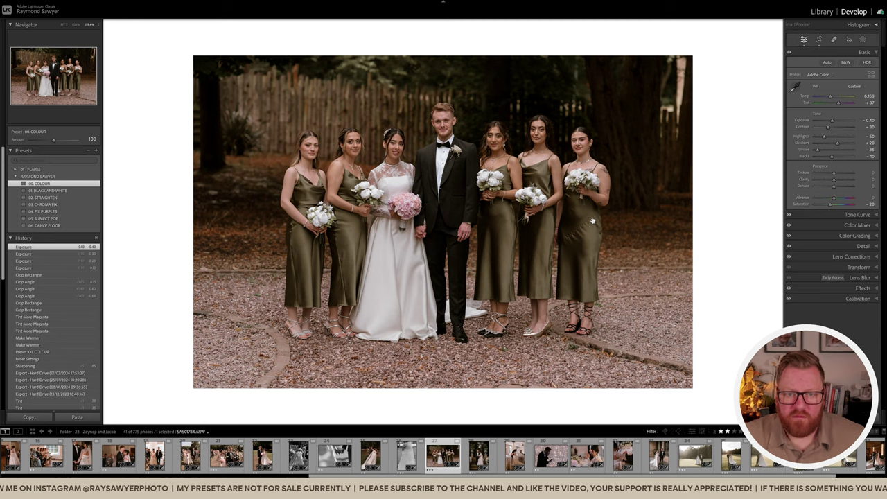
# Step: Shift the tint toward magenta, warm the white balance, and compare with the original
pyautogui.press(',')
pyautogui.press('=')
pyautogui.press('=')
pyautogui.press(',')
pyautogui.press('=')
pyautogui.press('=')
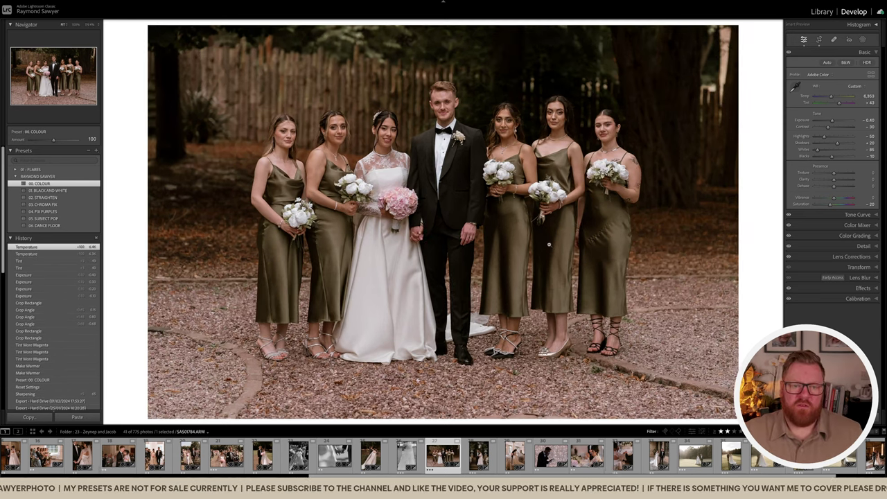
pyautogui.press('\\')
pyautogui.press('\\')
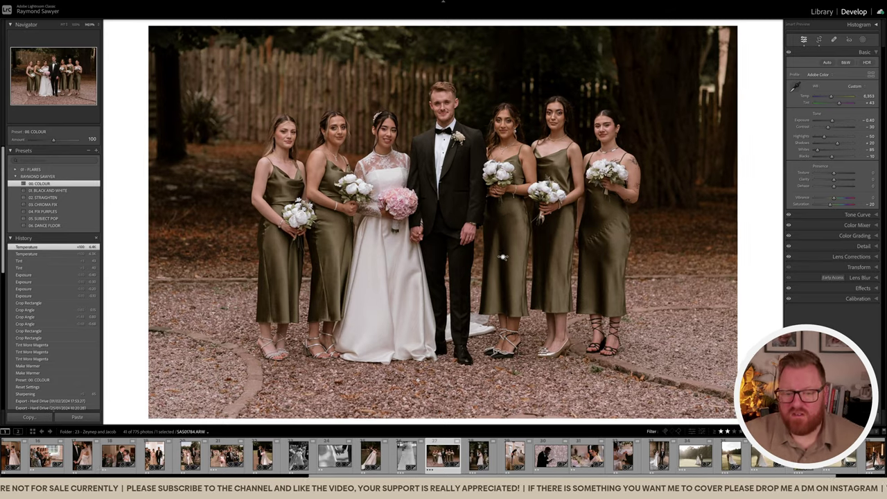
pyautogui.press('\\')
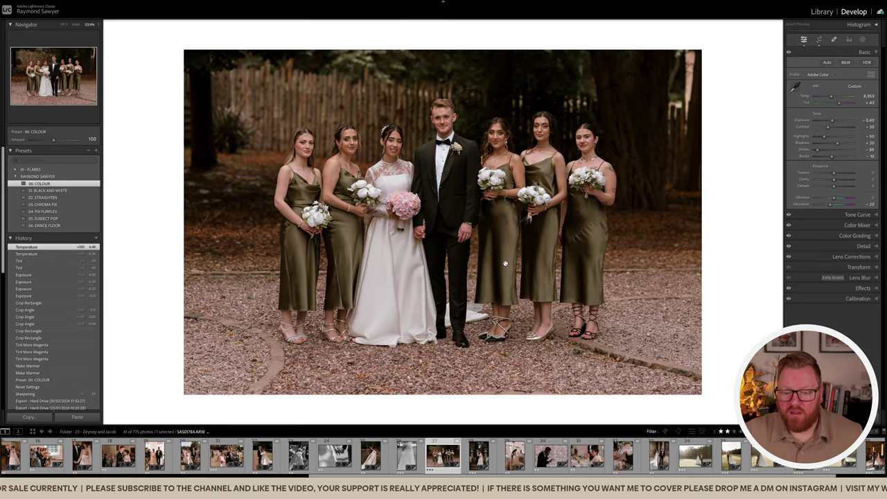
# Step: Recrop with a raised bottom edge and the photo shifted slightly left
pyautogui.press('r')
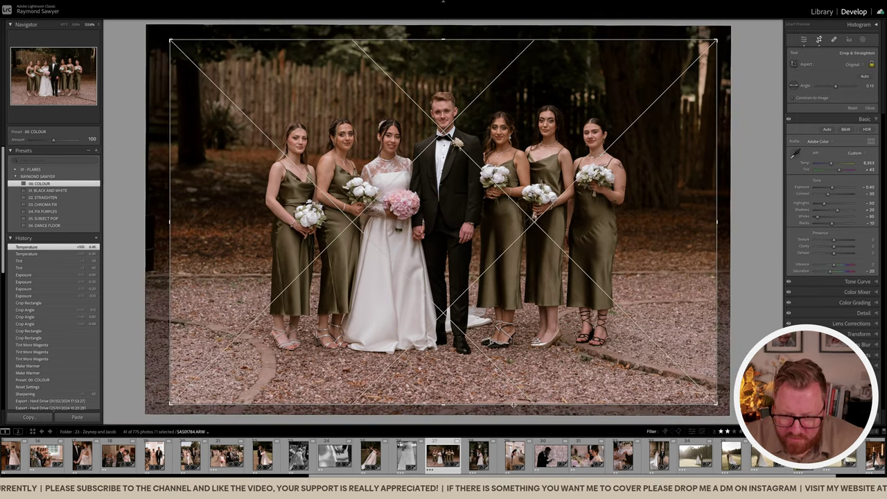
pyautogui.moveTo(477, 408); pyautogui.dragTo(477, 401)
pyautogui.press('r')
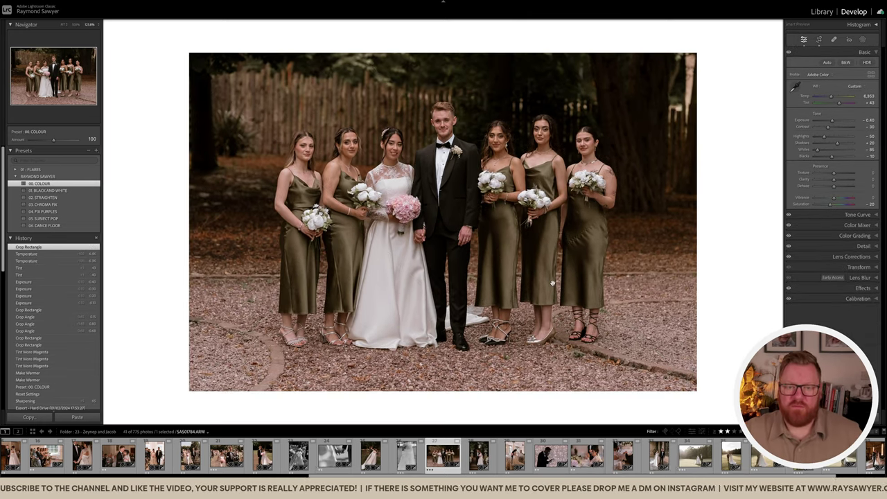
pyautogui.press('r')
pyautogui.moveTo(558, 283); pyautogui.dragTo(552, 284)
pyautogui.press('r')
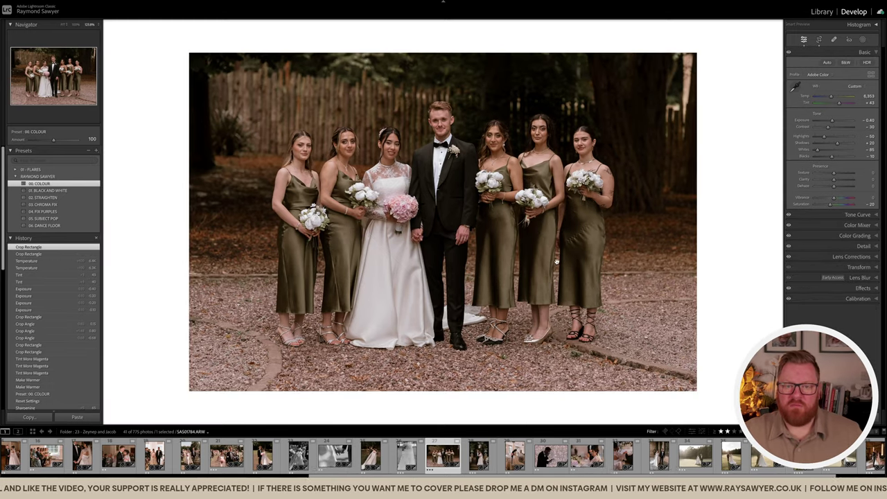
pyautogui.press('Right')
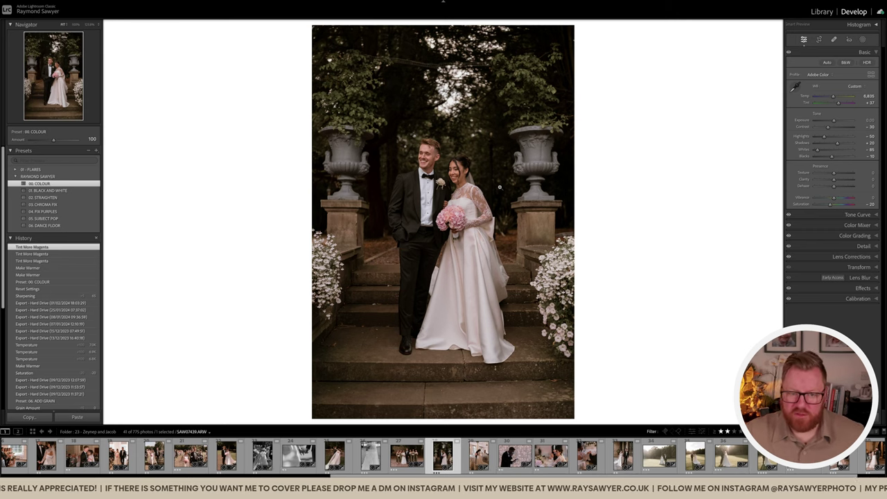
# Step: Crop SAW07439 tighter and taller around the couple, tilting it slightly to straighten
pyautogui.press('\\')
pyautogui.press('\\')
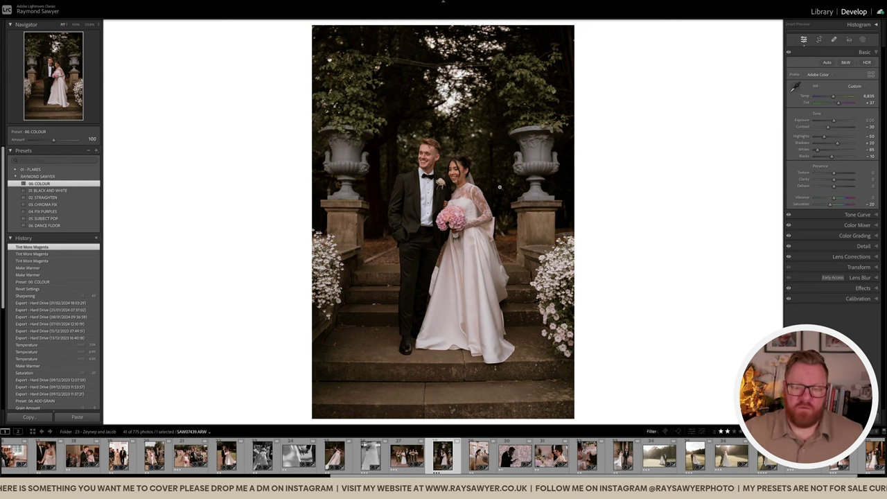
pyautogui.press('r')
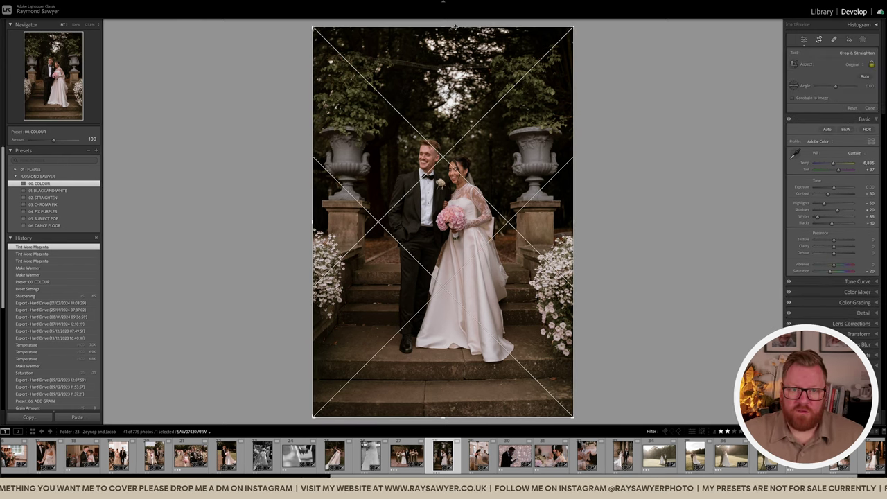
pyautogui.moveTo(455, 35); pyautogui.dragTo(456, 36)
pyautogui.moveTo(563, 173); pyautogui.dragTo(563, 174)
pyautogui.moveTo(449, 240); pyautogui.dragTo(449, 240)
pyautogui.press('Return')
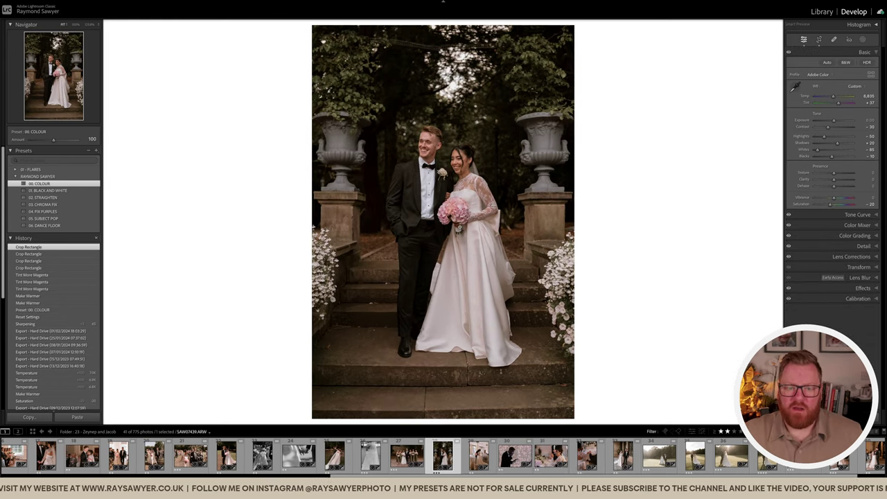
pyautogui.scroll(2, 838, 103)
pyautogui.scroll(2, 839, 95)
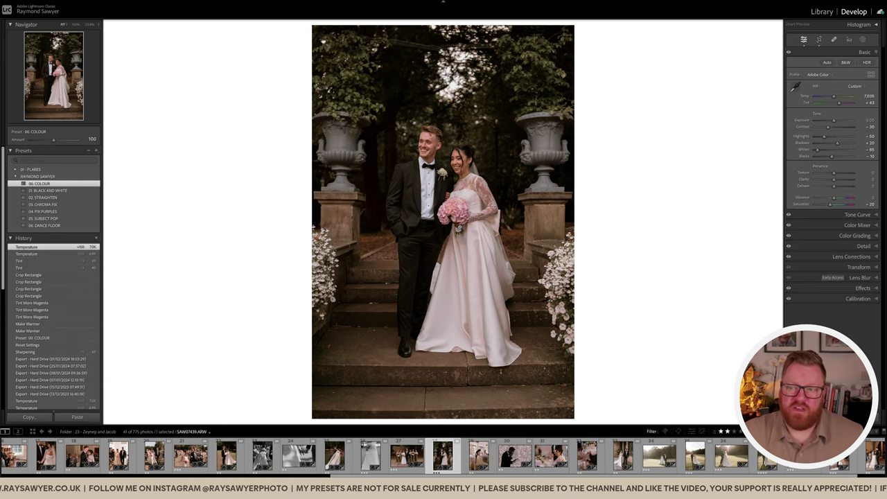
pyautogui.scroll(-1, 832, 120)
# Step: Add a slanted linear gradient brightening the lower photo up over the couple
pyautogui.press('m')
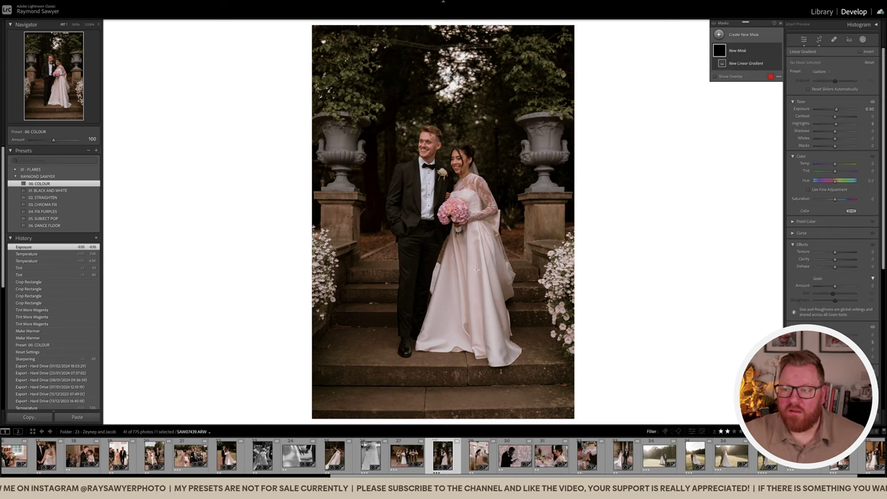
pyautogui.moveTo(468, 312); pyautogui.dragTo(487, 231)
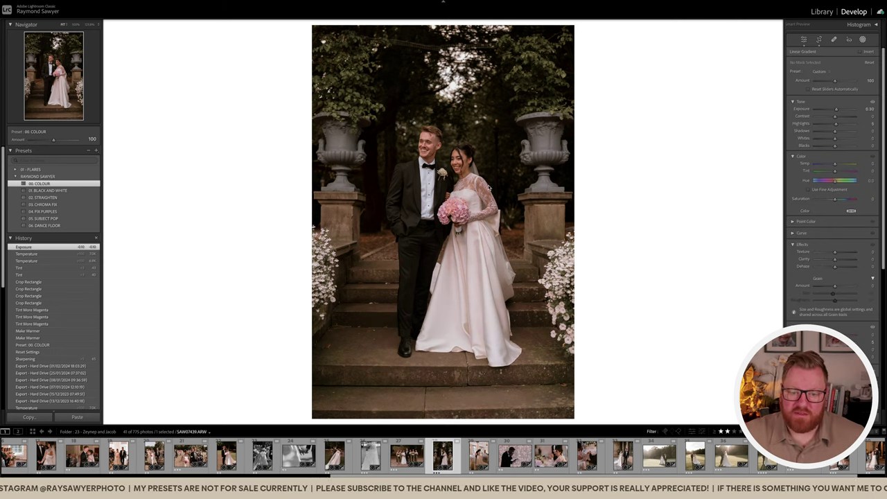
pyautogui.moveTo(494, 152); pyautogui.dragTo(493, 150)
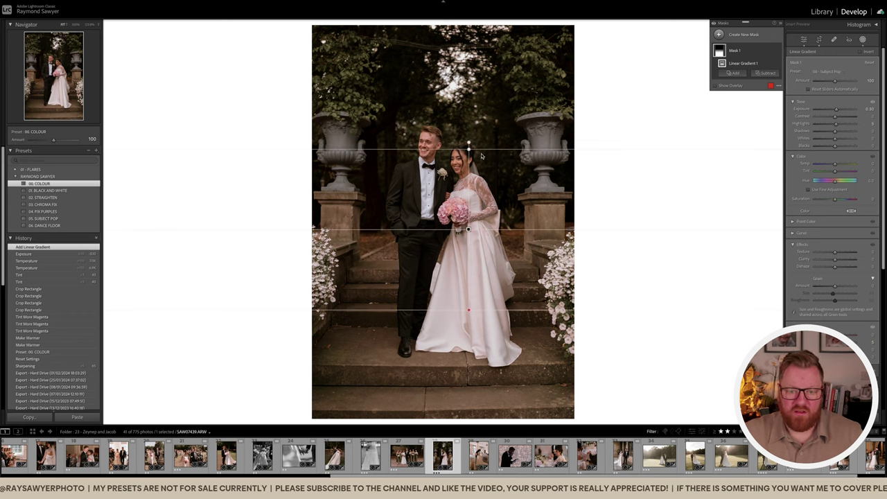
pyautogui.moveTo(469, 229)
pyautogui.moveTo(469, 228); pyautogui.dragTo(452, 253)
pyautogui.moveTo(453, 169); pyautogui.dragTo(462, 170)
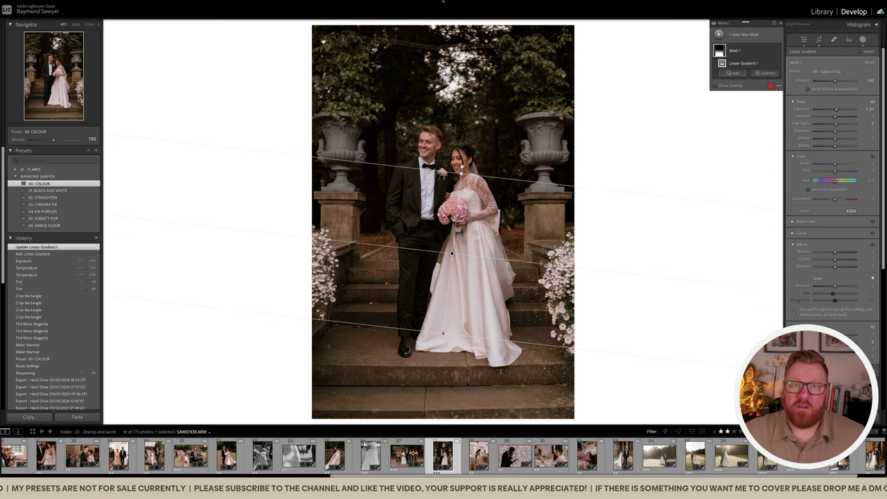
pyautogui.hotkey('shift', 'w')
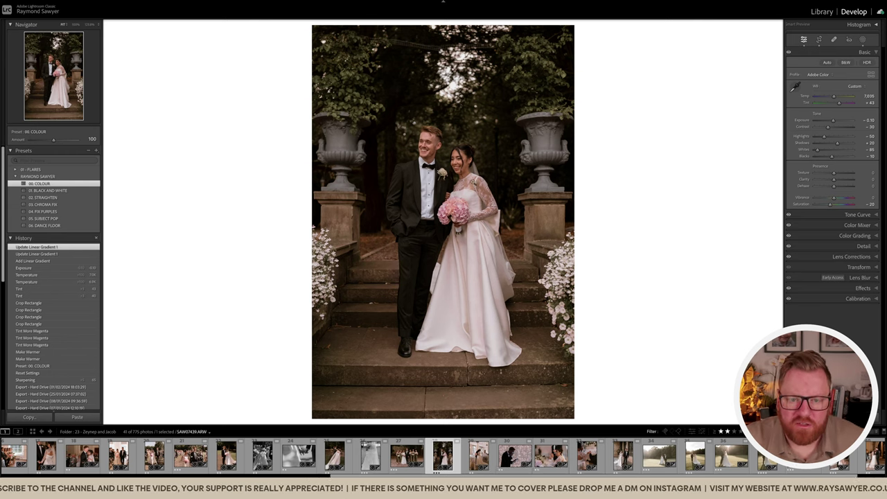
# Step: Zoom in to inspect the couple, then preview the photo's earlier edit state
pyautogui.click(445, 213)
pyautogui.click(446, 212)
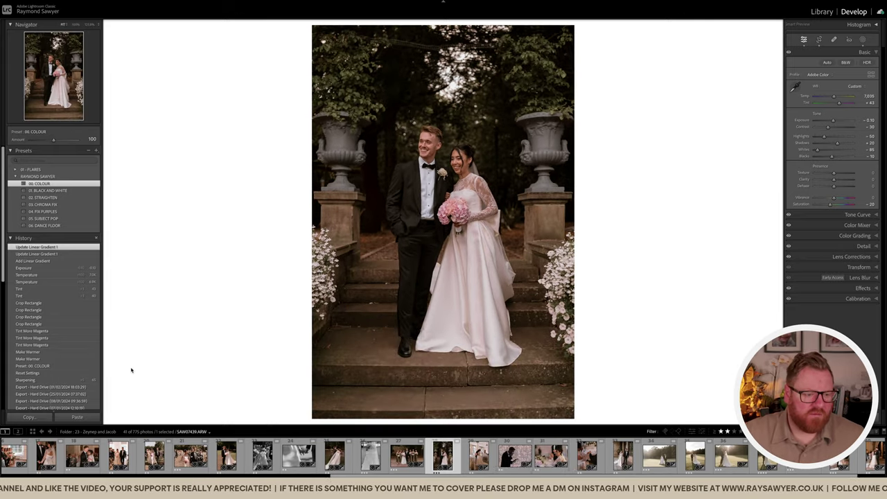
pyautogui.click(96, 380)
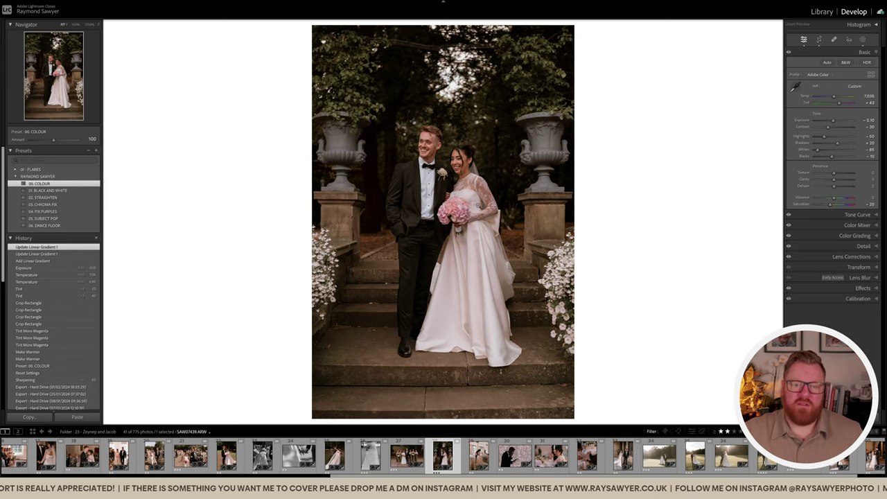
pyautogui.press('Right')
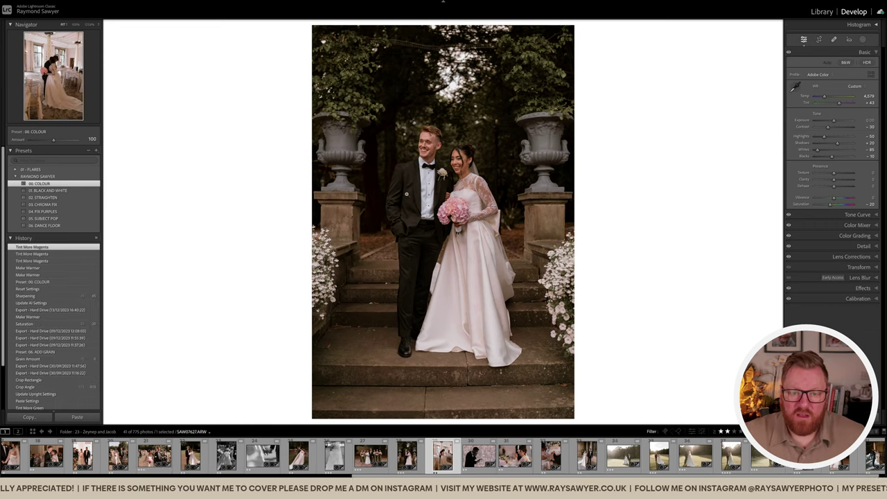
# Step: Apply 01. BLACK AND WHITE to the embracing couple, then crop and straighten it
pyautogui.click(85, 190)
pyautogui.press('r')
pyautogui.moveTo(415, 26); pyautogui.dragTo(411, 50)
pyautogui.moveTo(586, 116); pyautogui.dragTo(583, 139)
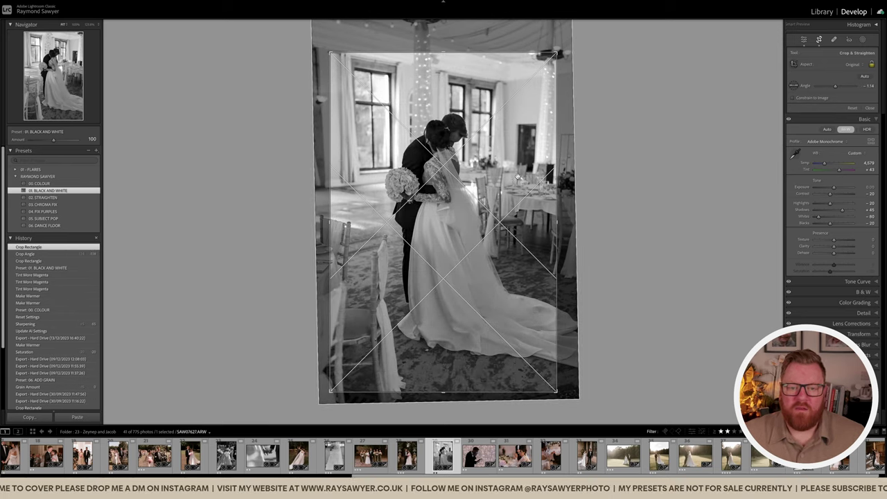
pyautogui.moveTo(516, 177); pyautogui.dragTo(515, 179)
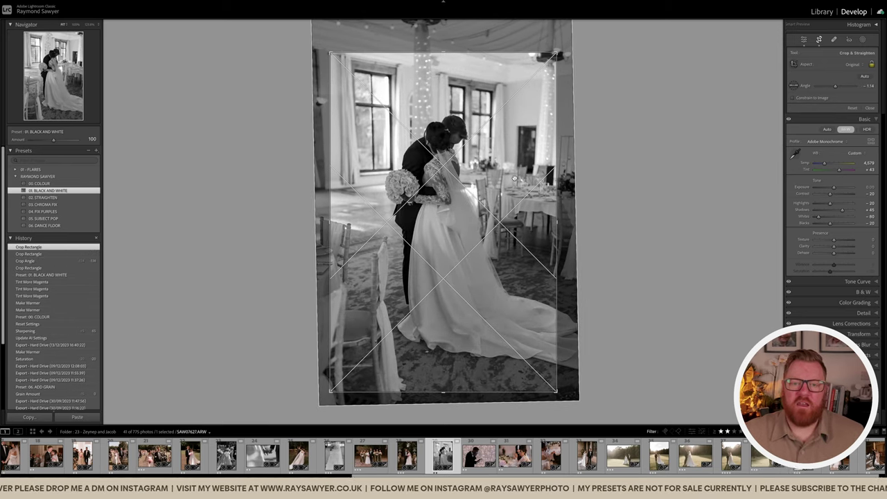
pyautogui.press('Return')
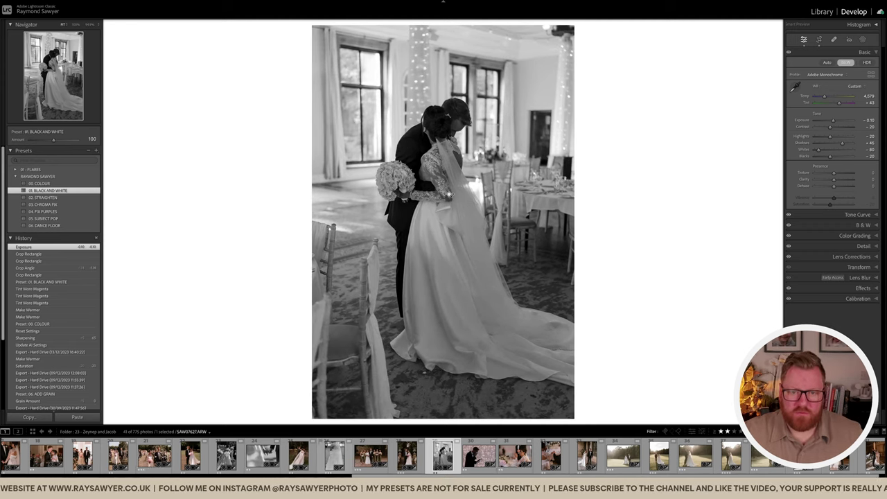
# Step: Add a Select Subject mask on the couple and lower exposure to -0.30
pyautogui.hotkey('shift', 'w')
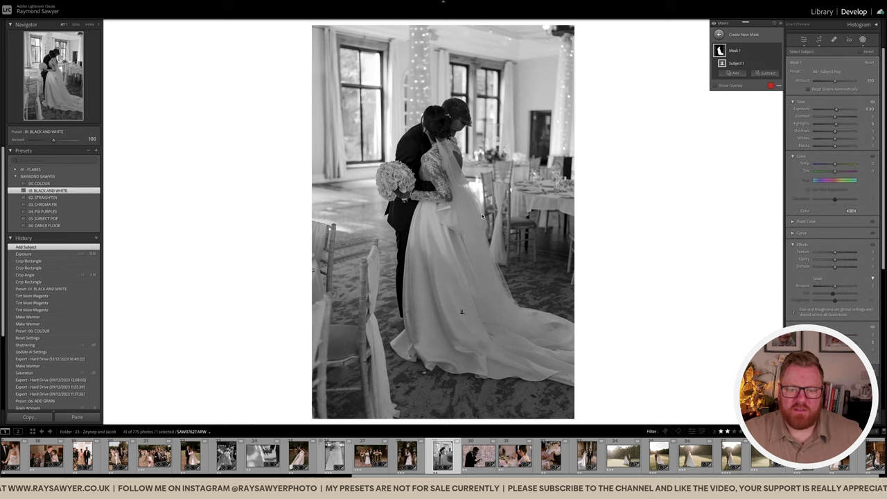
pyautogui.hotkey('shift', 'w')
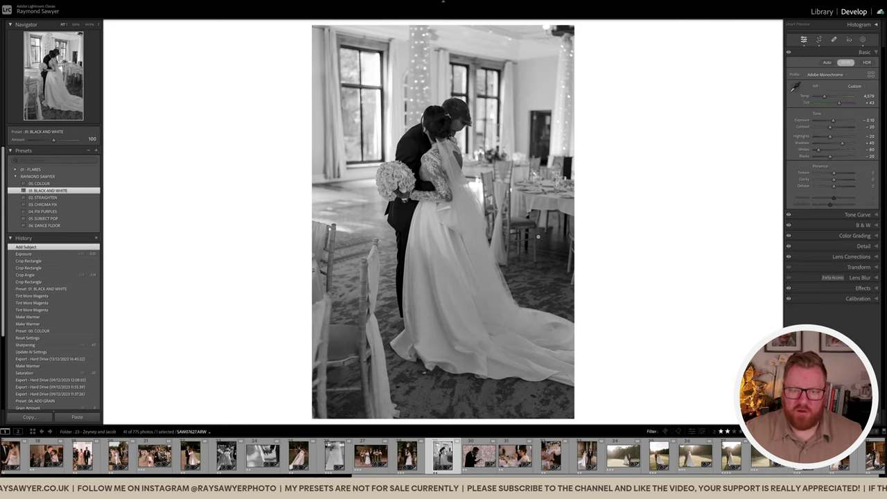
pyautogui.press('-')
pyautogui.press('-')
pyautogui.press('Right')
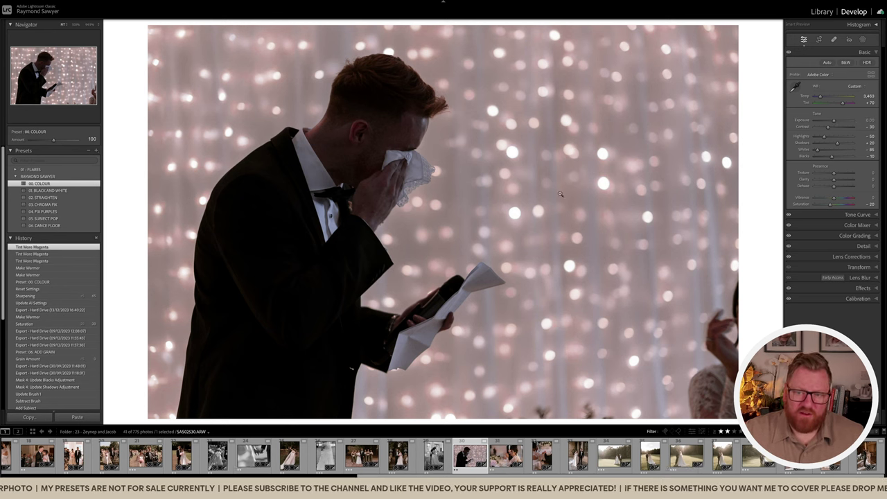
# Step: Set the groom photo to +0.75 exposure with 01. BLACK AND WHITE, crop lower, brighten
pyautogui.moveTo(835, 122); pyautogui.dragTo(836, 121)
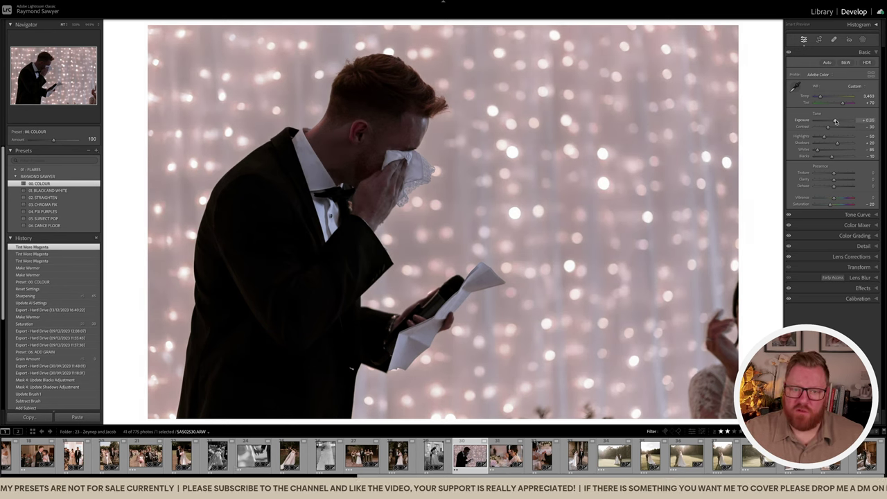
pyautogui.click(80, 191)
pyautogui.press('r')
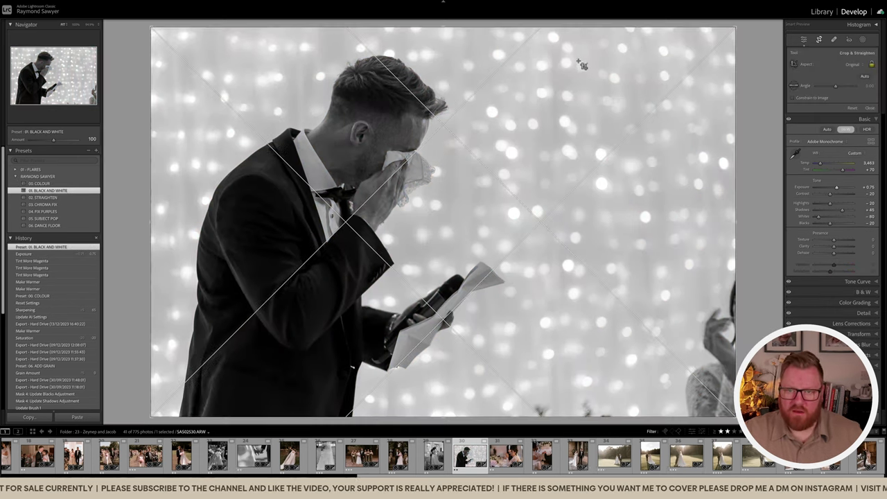
pyautogui.moveTo(575, 26); pyautogui.dragTo(573, 56)
pyautogui.moveTo(567, 104); pyautogui.dragTo(565, 144)
pyautogui.press('Return')
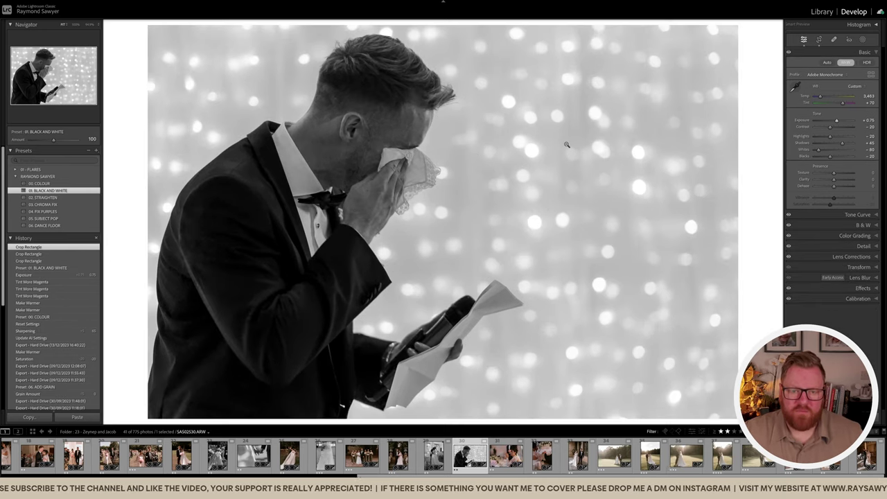
pyautogui.press('=')
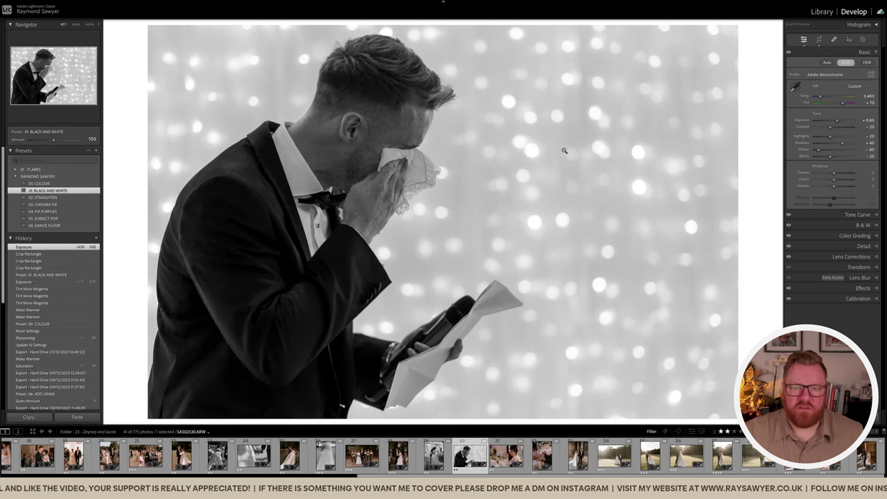
# Step: Tighten the groom photo's crop further around him
pyautogui.hotkey('ctrl', '-')
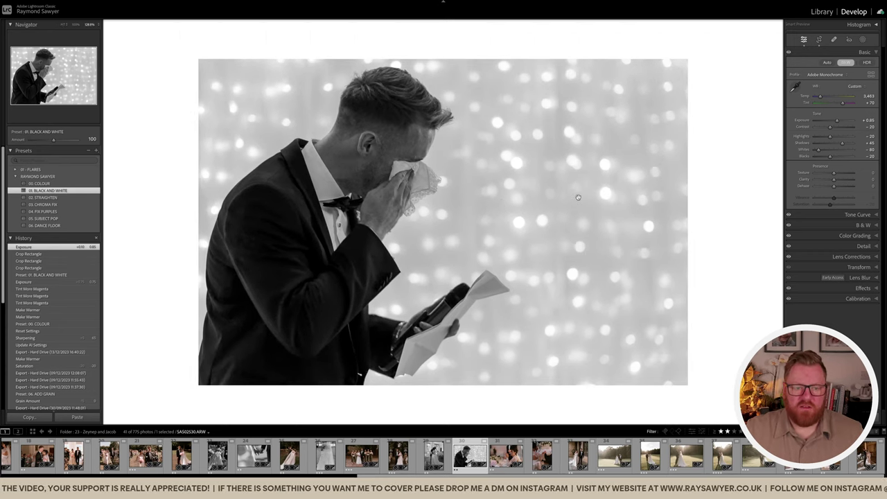
pyautogui.hotkey('ctrl', '=')
pyautogui.hotkey('ctrl', '=')
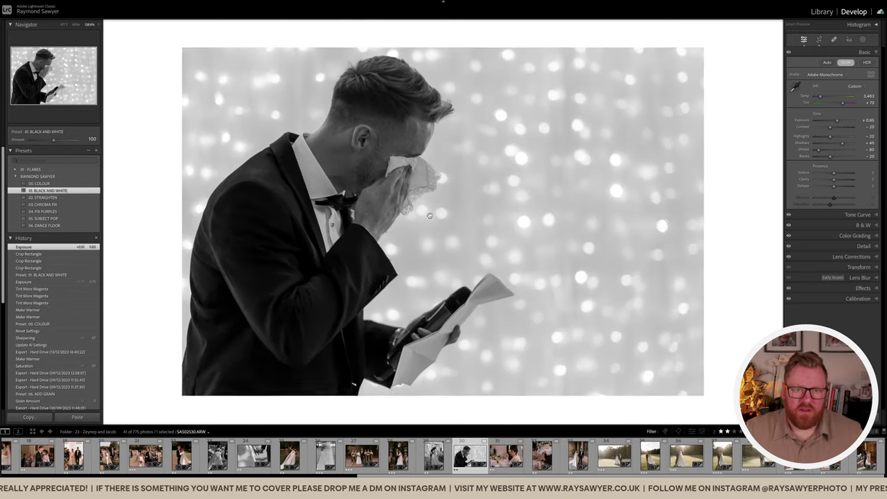
pyautogui.press('r')
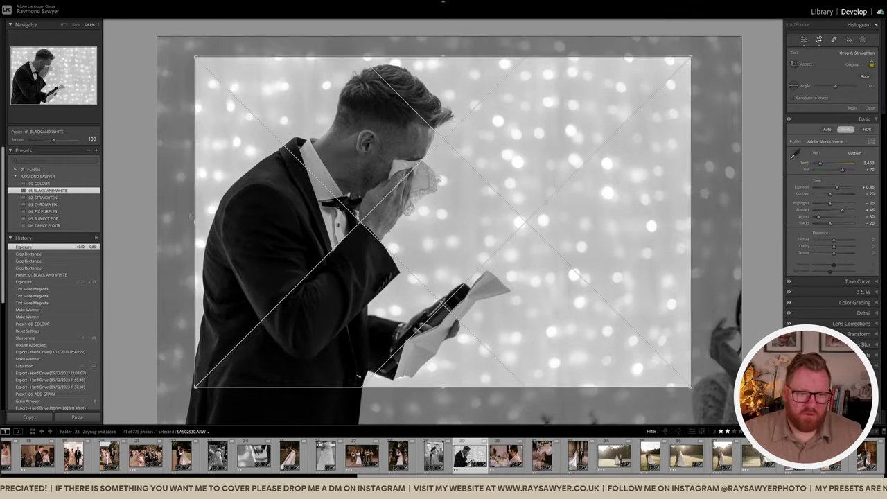
pyautogui.moveTo(198, 220); pyautogui.dragTo(202, 220)
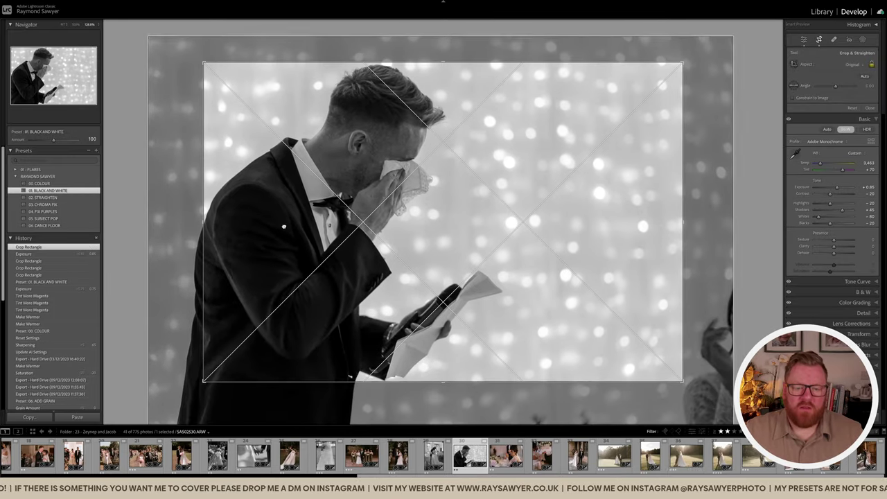
pyautogui.press('Return')
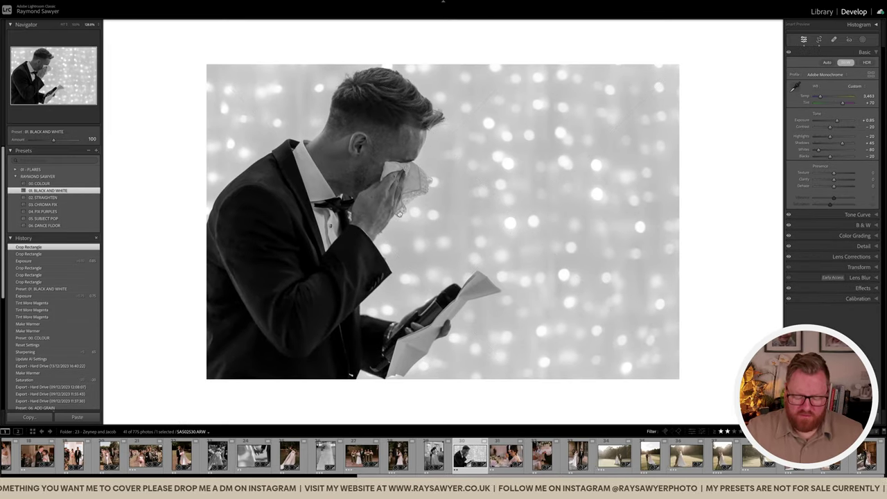
pyautogui.press('k')
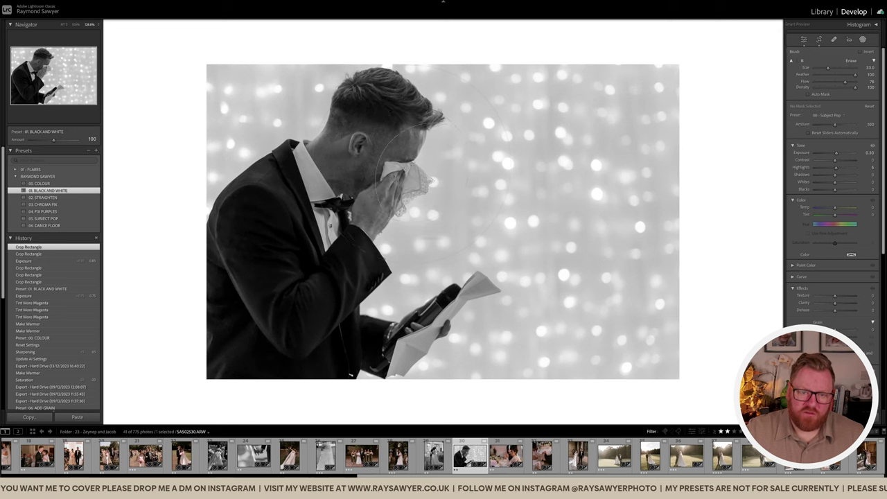
# Step: Move to the clapping-bride photo and crop its top edge down
pyautogui.press('Right')
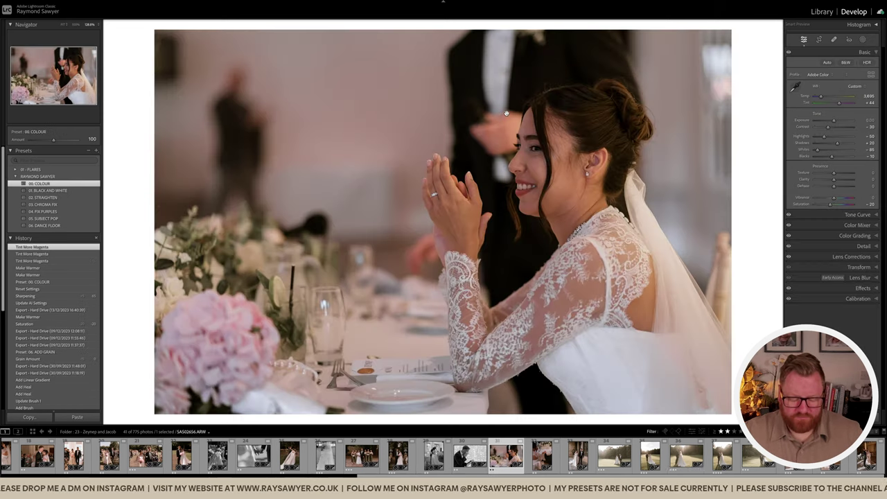
pyautogui.press('r')
pyautogui.moveTo(469, 22); pyautogui.dragTo(466, 45)
pyautogui.press('Return')
# Step: Paint a Subject Pop brush mask onto the bride photo
pyautogui.press('k')
pyautogui.hotkey('shift', 'w')
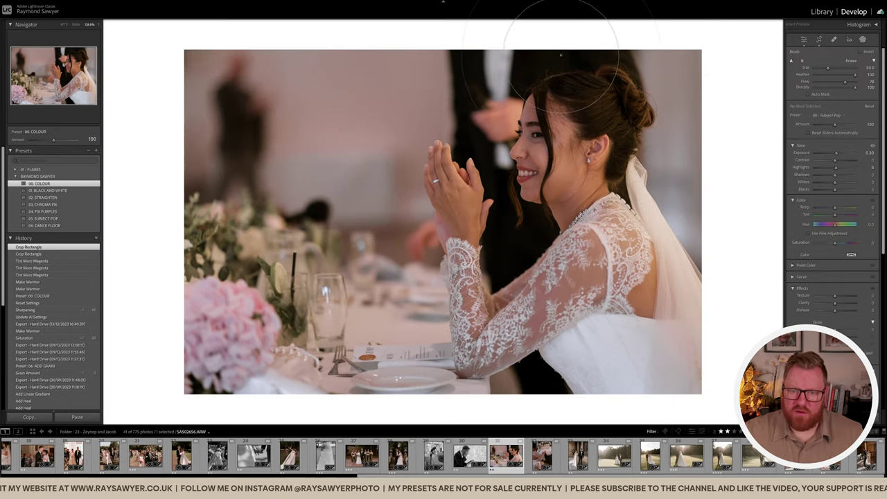
pyautogui.moveTo(514, 104); pyautogui.dragTo(603, 90)
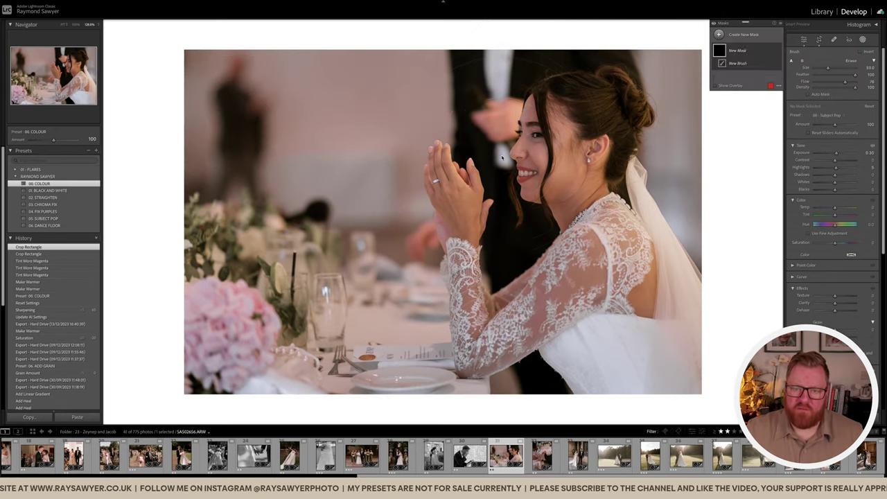
pyautogui.press('k')
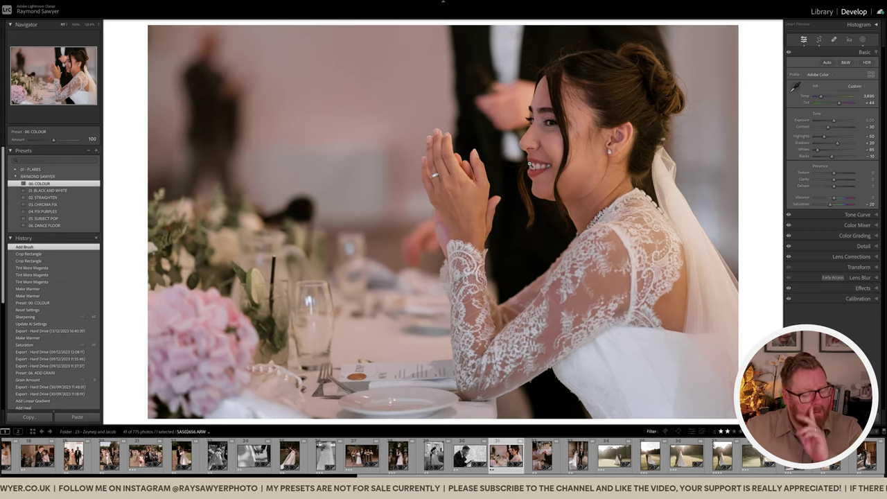
# Step: Zoom in to check skin, then warm Temp to 3,995 and Tint to +47
pyautogui.click(541, 125)
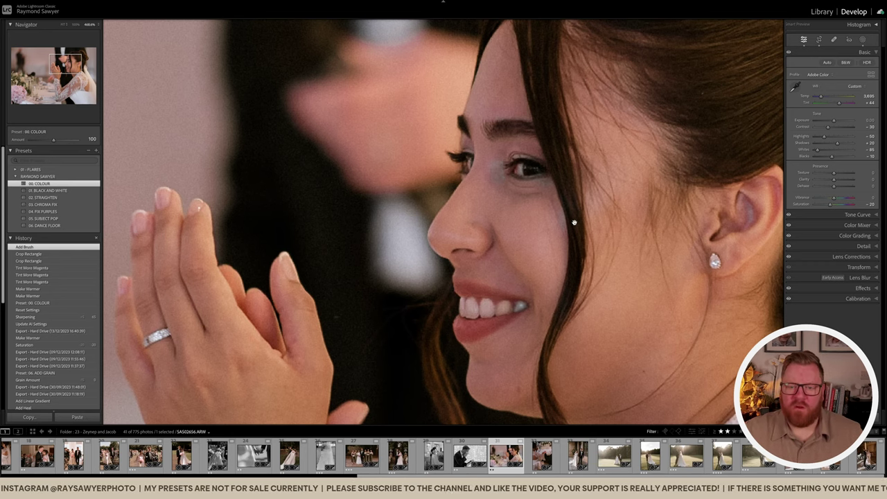
pyautogui.press('=')
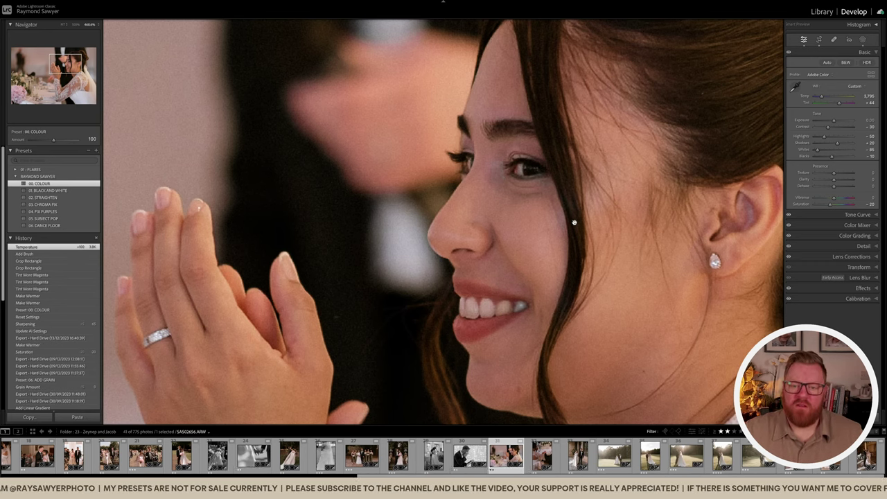
pyautogui.press('=')
pyautogui.press('=')
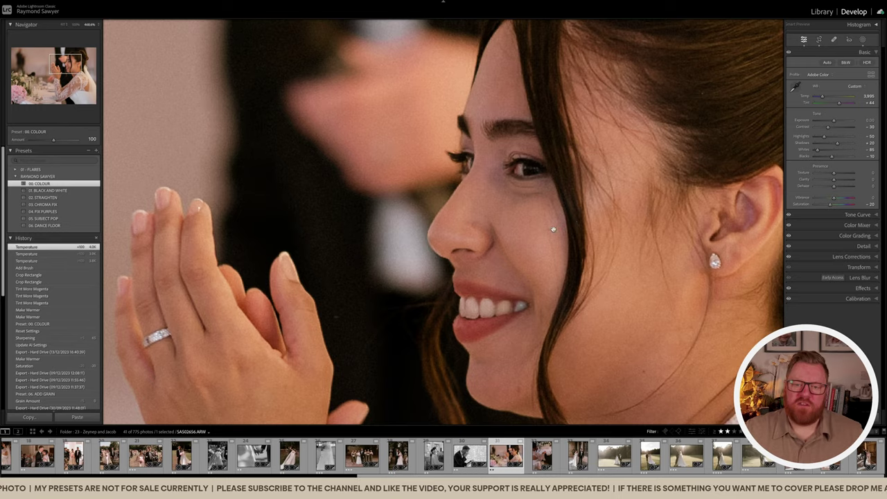
pyautogui.click(497, 230)
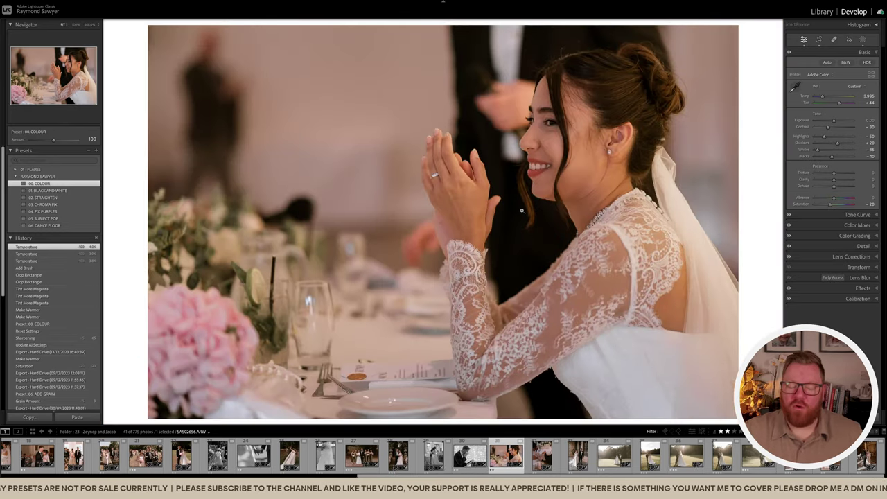
pyautogui.hotkey('ctrl', '-')
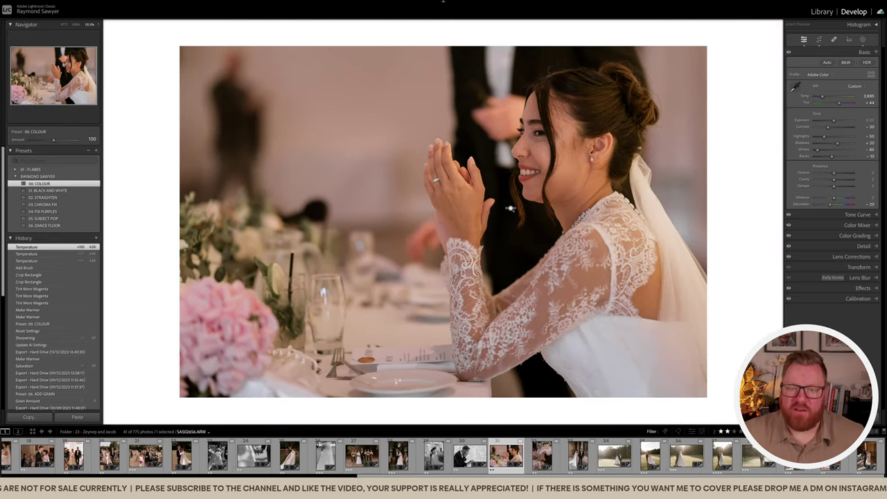
pyautogui.press('.')
pyautogui.press('=')
# Step: Start another brush mask, compare earlier History states, then go to SAW07703.ARW
pyautogui.press('k')
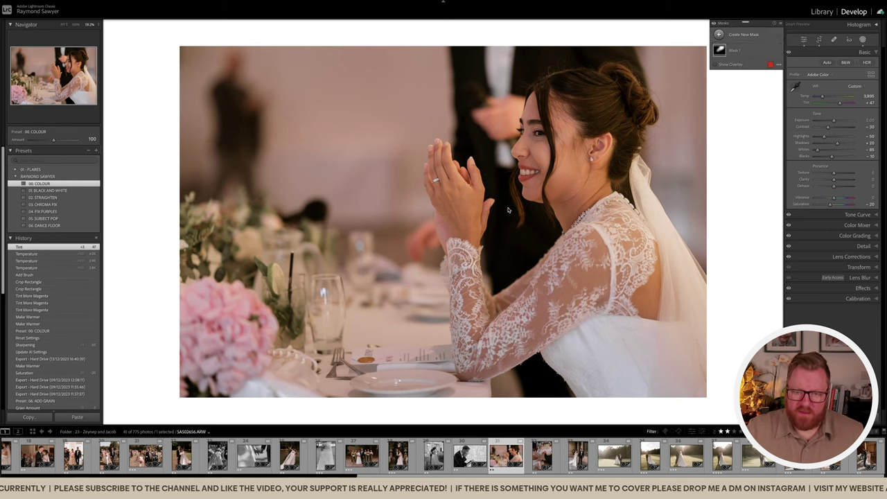
pyautogui.scroll(2, 491, 192)
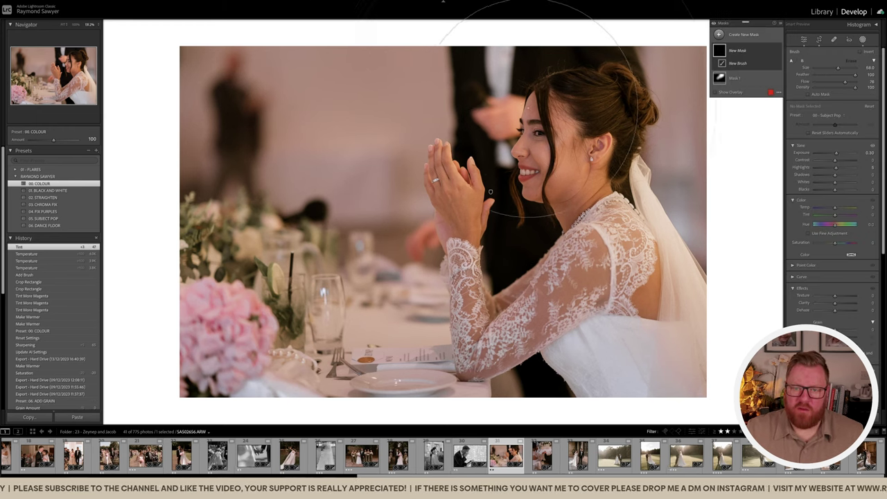
pyautogui.hotkey('shift', 'w')
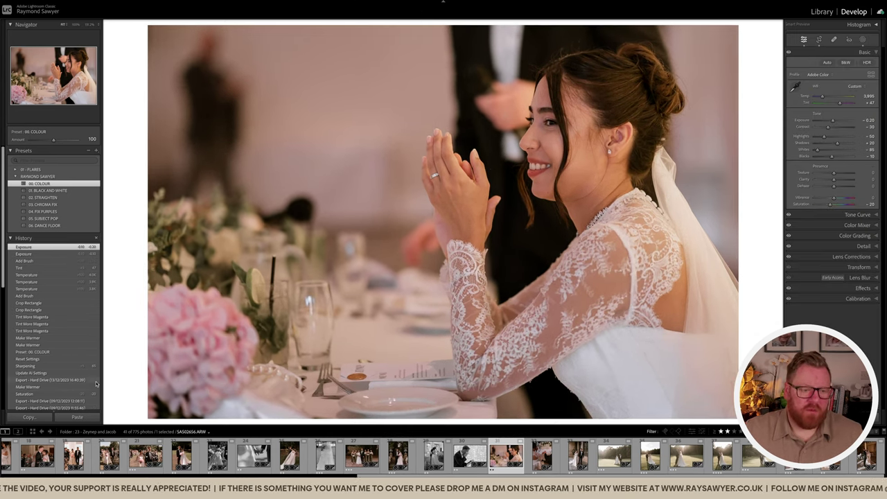
pyautogui.click(96, 368)
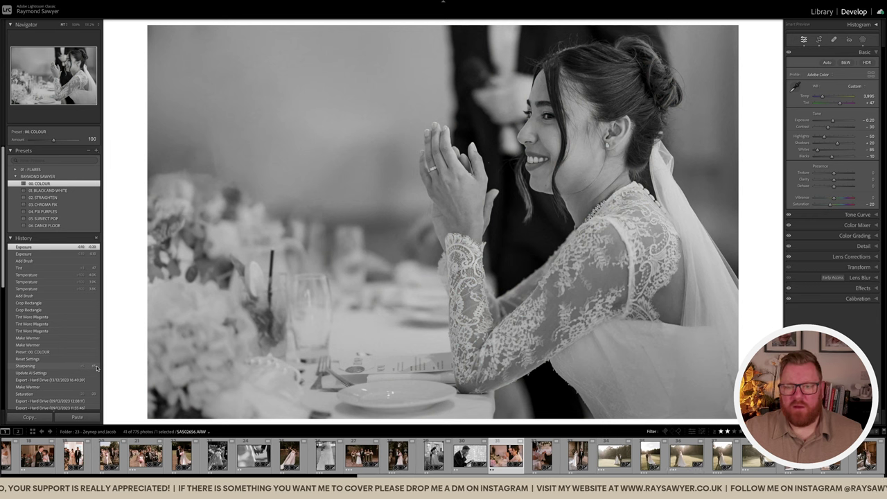
pyautogui.click(96, 372)
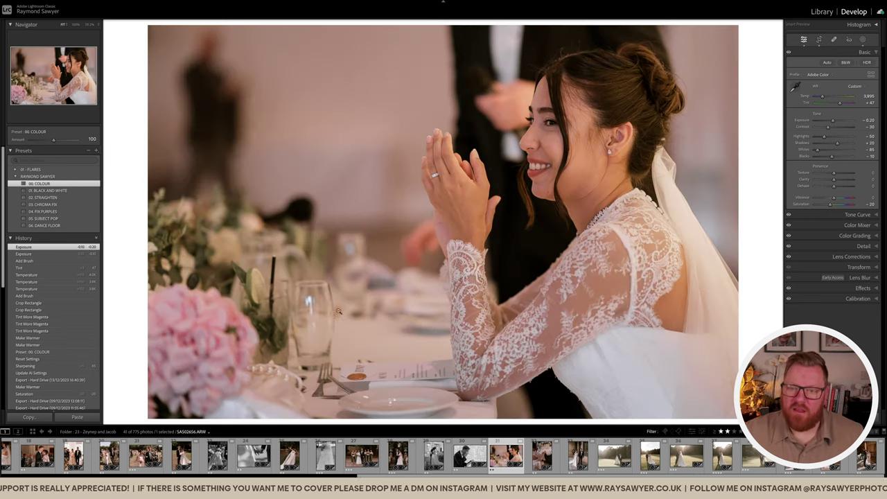
pyautogui.click(476, 264)
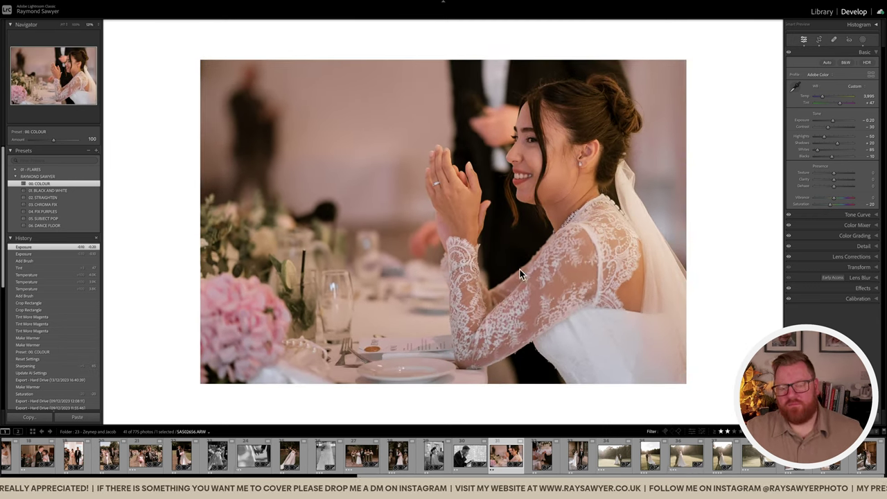
pyautogui.press('Right')
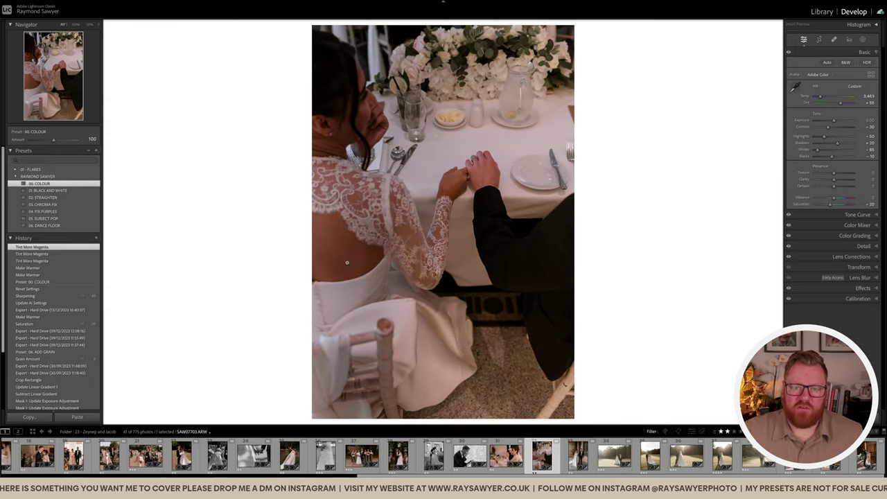
# Step: Apply 01. BLACK AND WHITE, then trim the left side and straighten slightly
pyautogui.click(79, 192)
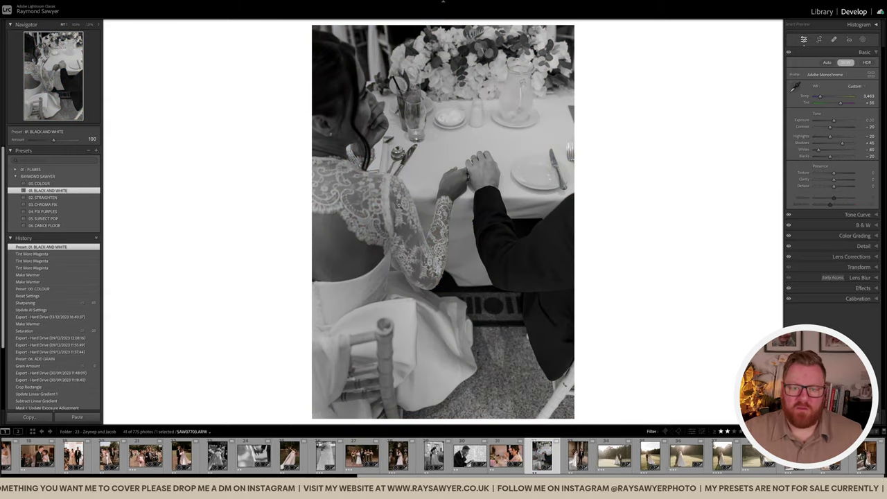
pyautogui.press('\\')
pyautogui.press('\\')
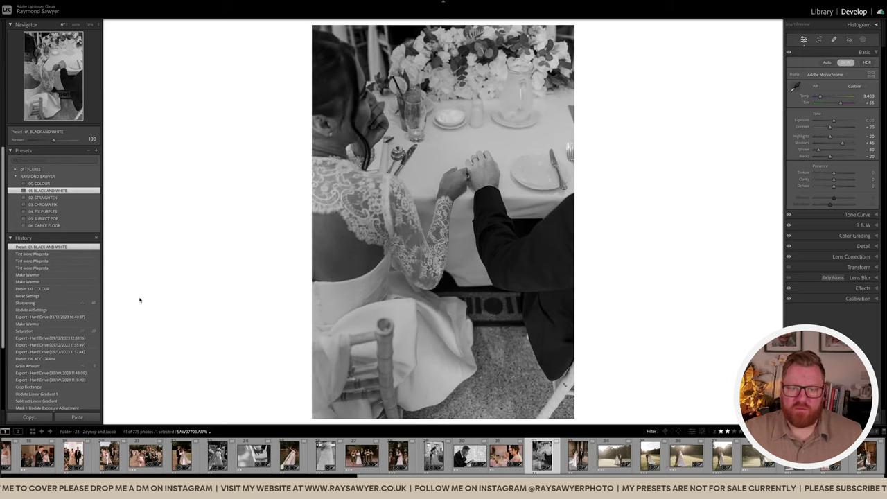
pyautogui.press('r')
pyautogui.moveTo(314, 226); pyautogui.dragTo(325, 224)
pyautogui.moveTo(570, 239); pyautogui.dragTo(580, 254)
pyautogui.press('r')
# Step: Add a subject mask on the couple, then move to the next photo
pyautogui.hotkey('shift', 'w')
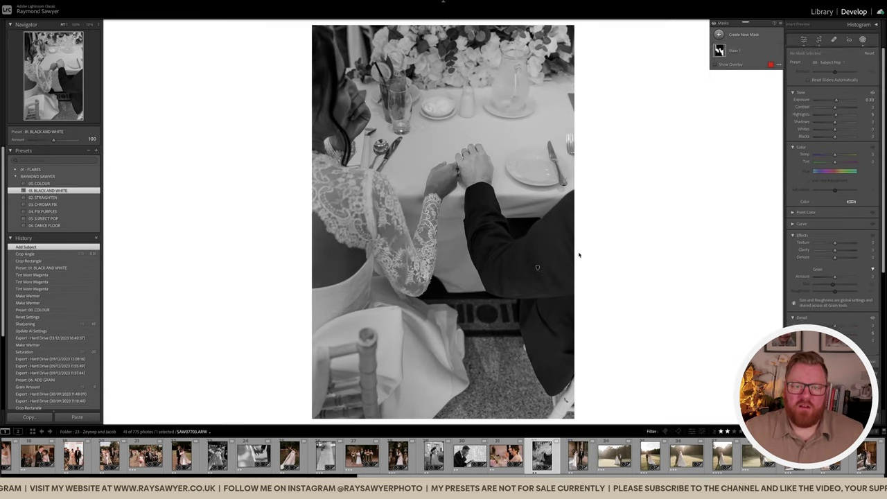
pyautogui.hotkey('shift', 'w')
pyautogui.press('Right')
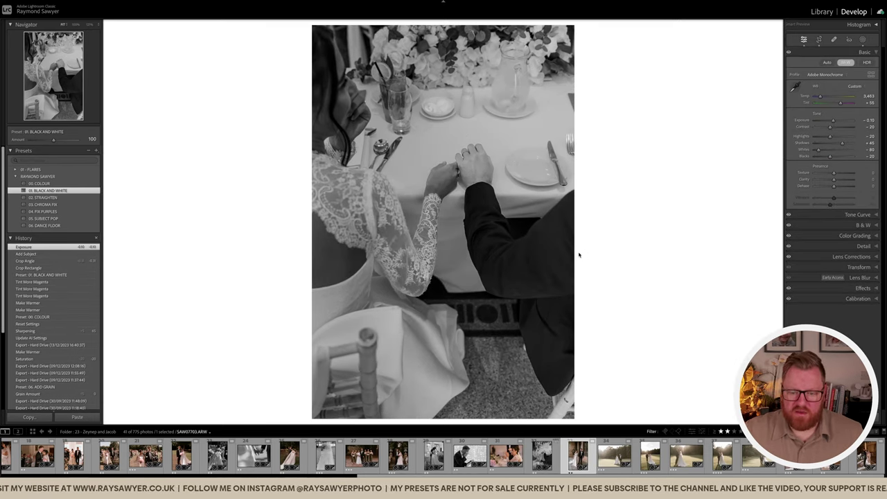
# Step: Straighten the standing-couple photo slightly and crop it down from the top
pyautogui.press('r')
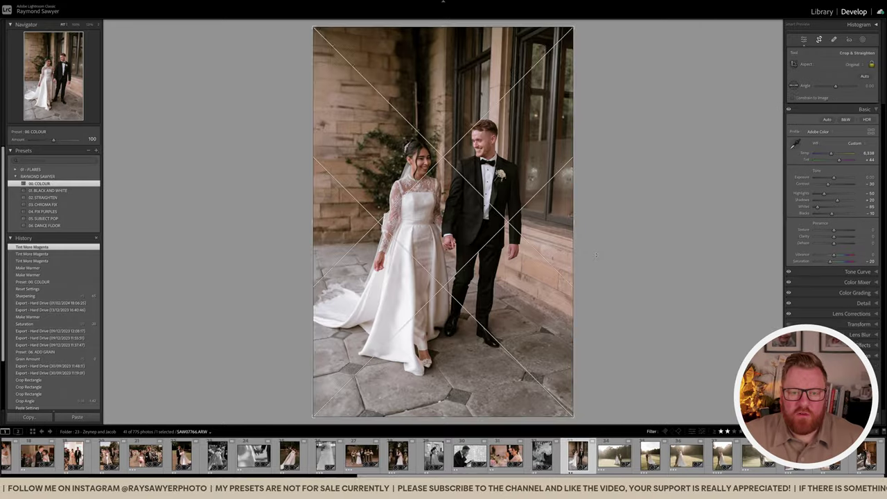
pyautogui.moveTo(599, 260); pyautogui.dragTo(601, 269)
pyautogui.moveTo(453, 32); pyautogui.dragTo(442, 98)
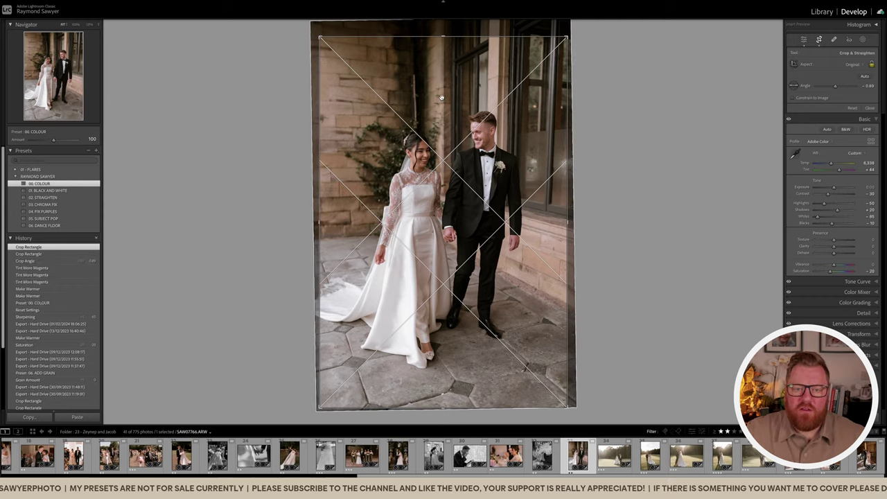
pyautogui.press('Return')
# Step: At 1:1, heal away the dark pole on the wall with two spot-removal strokes
pyautogui.click(409, 120)
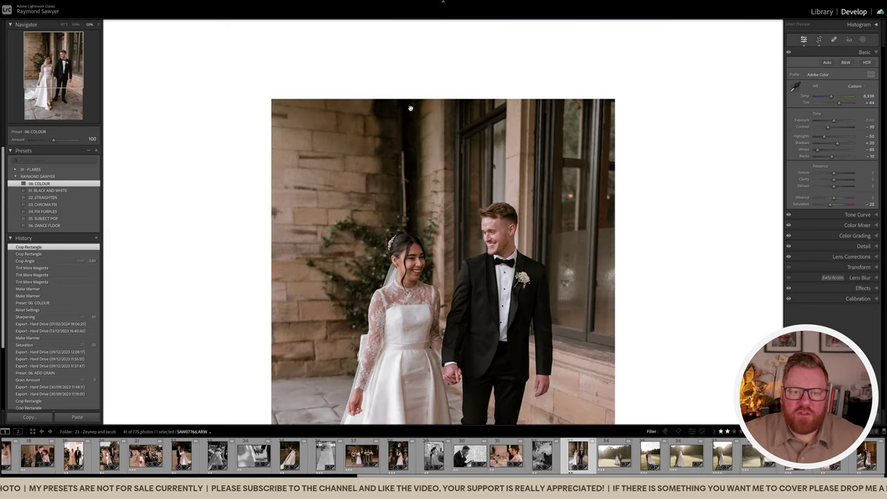
pyautogui.press('q')
pyautogui.scroll(-8, 414, 119)
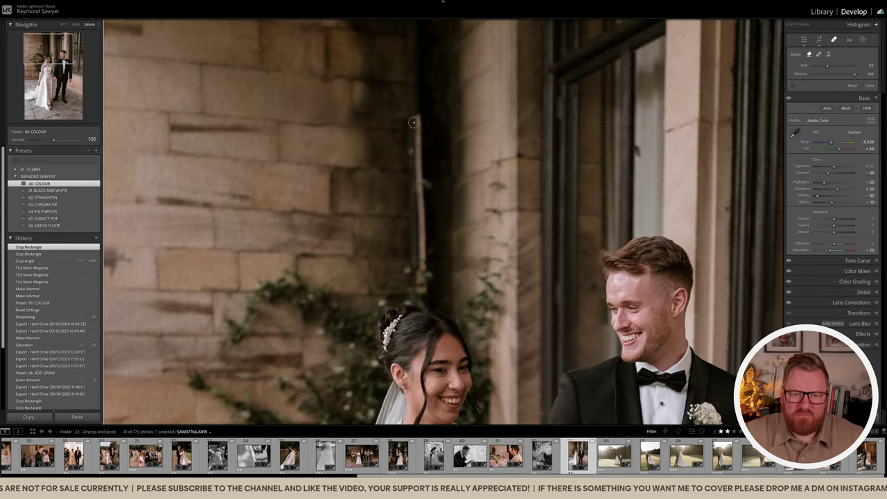
pyautogui.moveTo(417, 117); pyautogui.dragTo(418, 292)
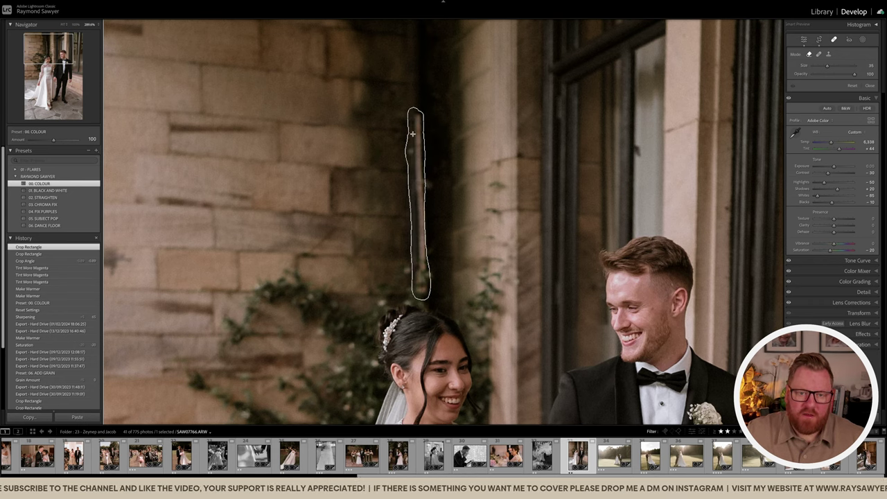
pyautogui.scroll(5, 427, 185)
pyautogui.moveTo(427, 186); pyautogui.dragTo(418, 257)
pyautogui.press('q')
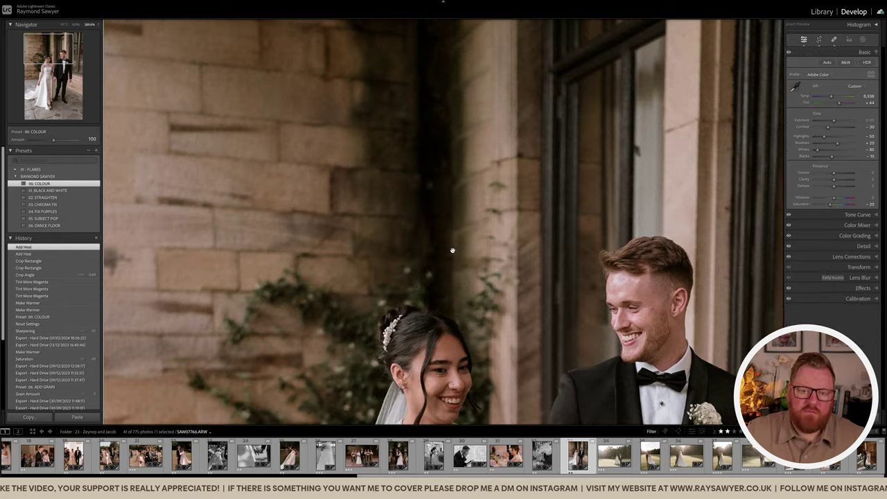
pyautogui.click(452, 251)
# Step: Darken exposure to -0.30, cool the white balance and nudge tint toward magenta
pyautogui.press('-')
pyautogui.press('-')
pyautogui.press(',')
pyautogui.press(',')
pyautogui.press('-')
pyautogui.press('-')
pyautogui.press('-')
pyautogui.press('-')
pyautogui.press('-')
pyautogui.press('-')
pyautogui.press('-')
pyautogui.press('-')
pyautogui.press('-')
pyautogui.press('.')
pyautogui.press('=')
pyautogui.press('=')
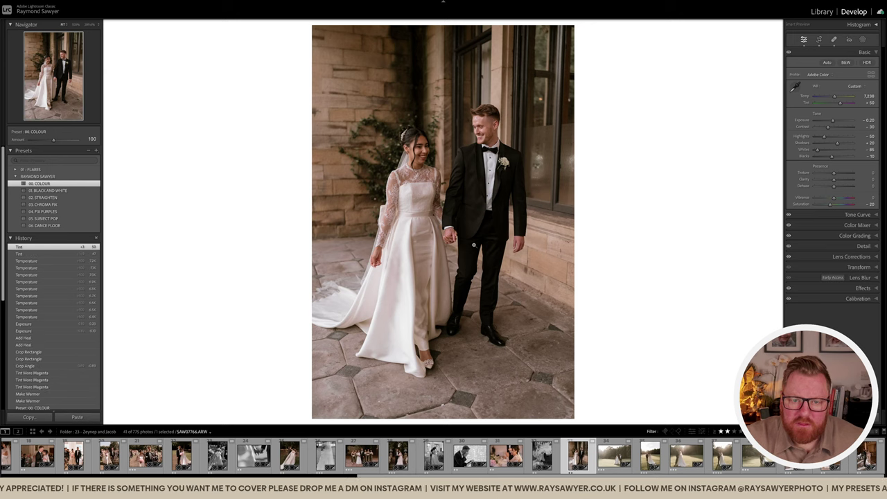
pyautogui.press('.')
pyautogui.press('-')
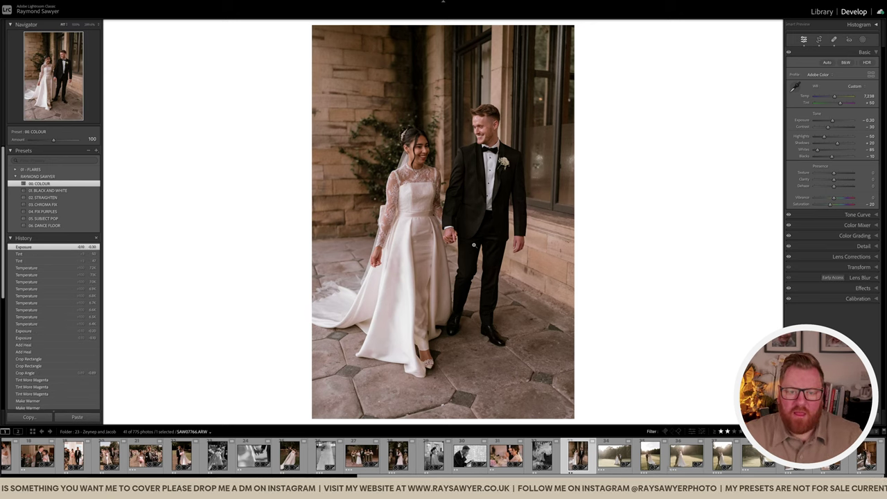
# Step: Paint a brush mask over the bride's head with flow at 100
pyautogui.press('k')
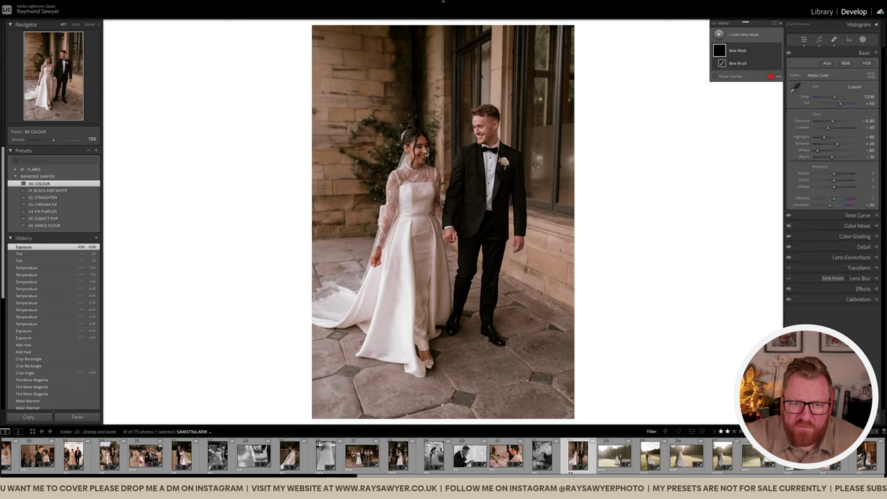
pyautogui.scroll(-5, 431, 188)
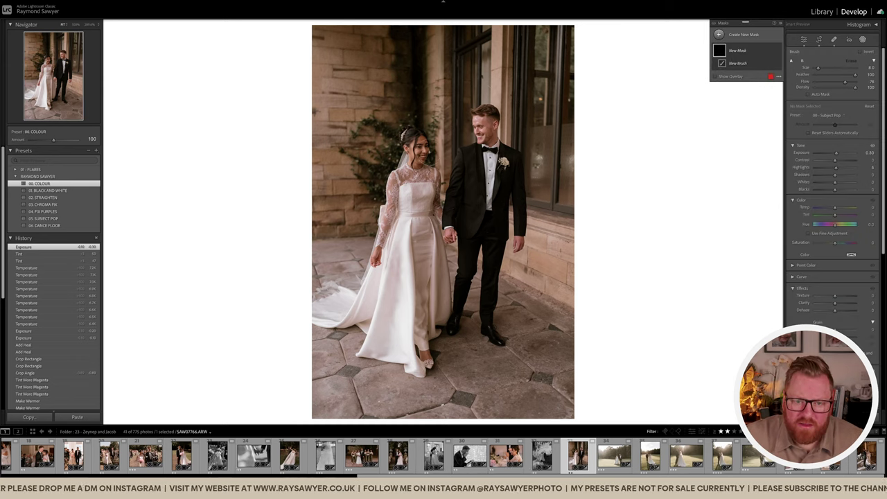
pyautogui.click(430, 153)
pyautogui.moveTo(845, 83); pyautogui.dragTo(863, 83)
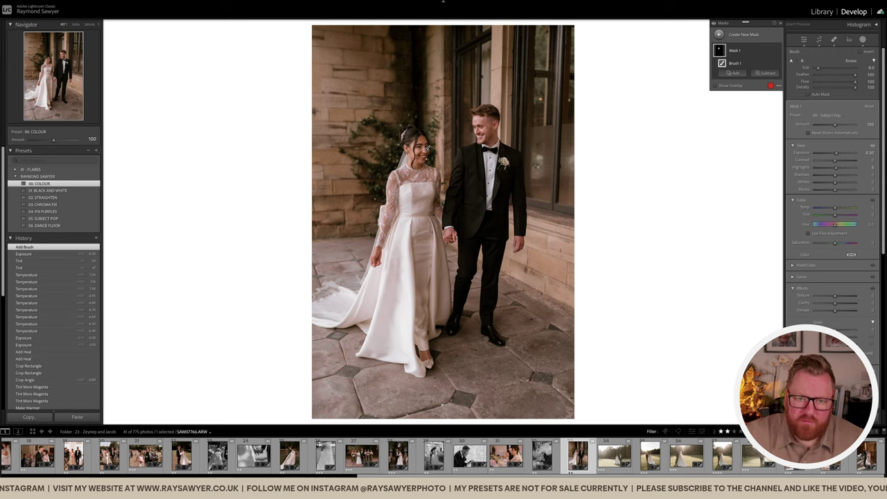
pyautogui.press('Return')
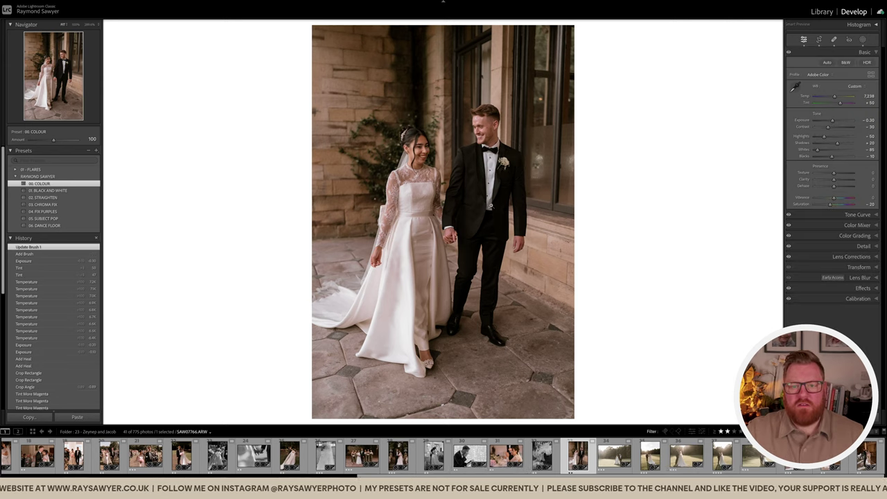
# Step: Add a second brush mask with exposure darkened to -0.18
pyautogui.press('k')
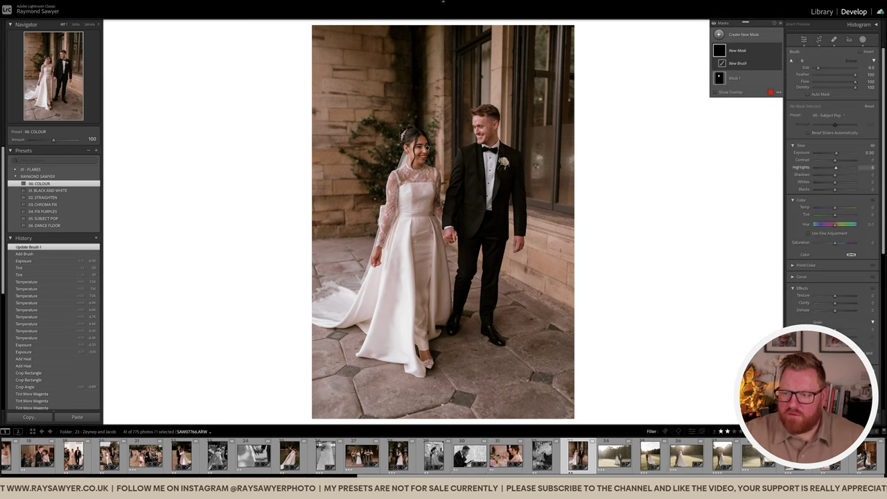
pyautogui.moveTo(837, 168); pyautogui.dragTo(836, 169)
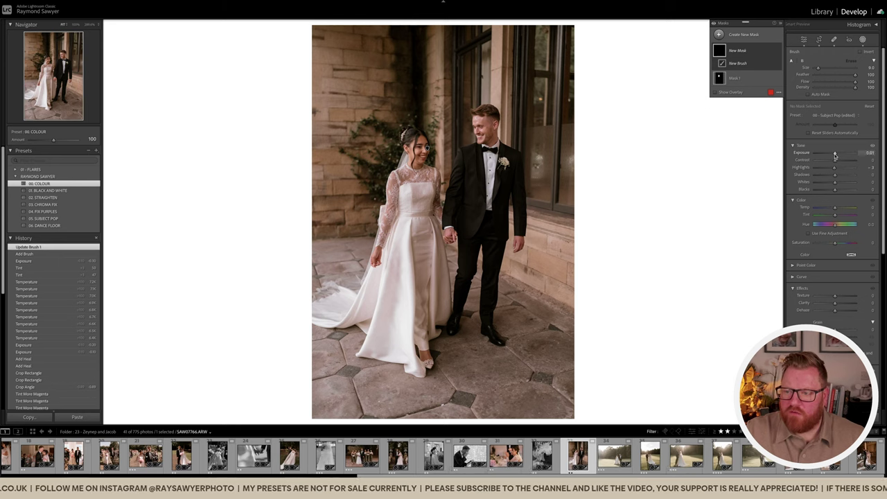
pyautogui.moveTo(835, 156); pyautogui.dragTo(834, 156)
pyautogui.moveTo(836, 208); pyautogui.dragTo(837, 210)
pyautogui.click(804, 39)
pyautogui.click(455, 172)
# Step: Revert the photo to its earlier Sharpening state in History
pyautogui.moveTo(502, 149); pyautogui.dragTo(447, 267)
pyautogui.click(447, 268)
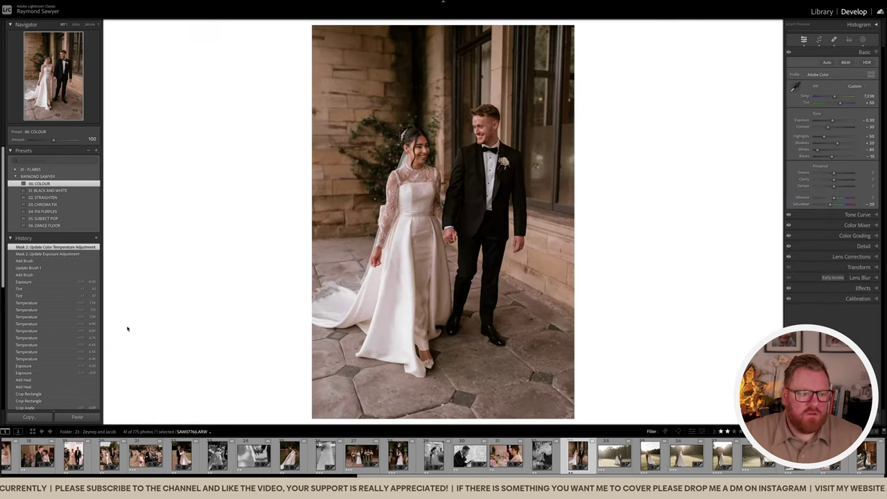
pyautogui.scroll(-3, 32, 363)
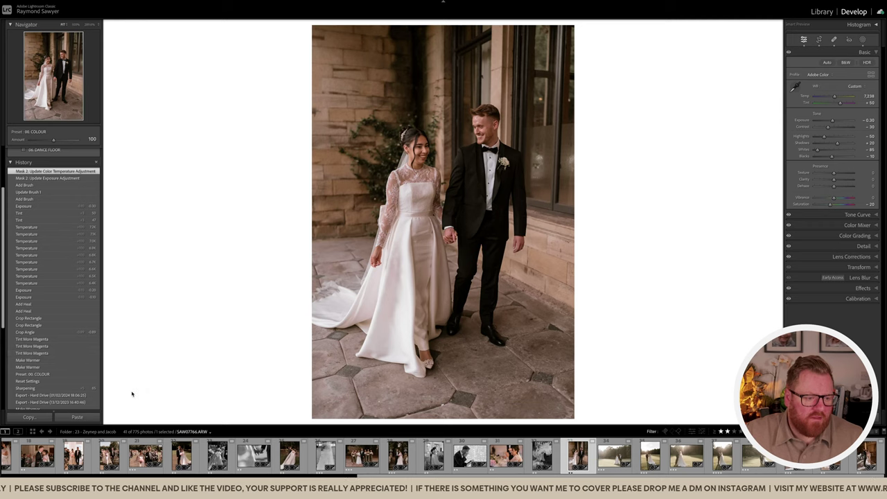
pyautogui.click(96, 389)
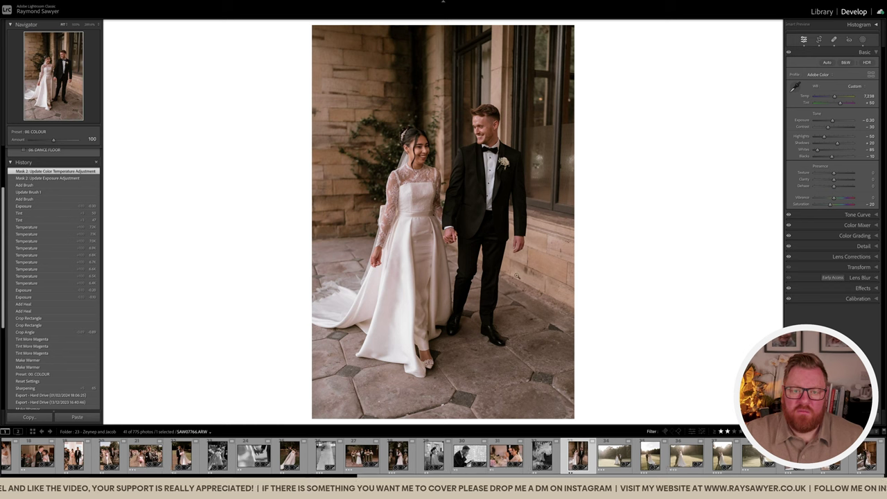
# Step: Level the photo slightly, crop the top tighter, then open SAS02872.ARW
pyautogui.press('r')
pyautogui.moveTo(614, 234); pyautogui.dragTo(606, 236)
pyautogui.press('Return')
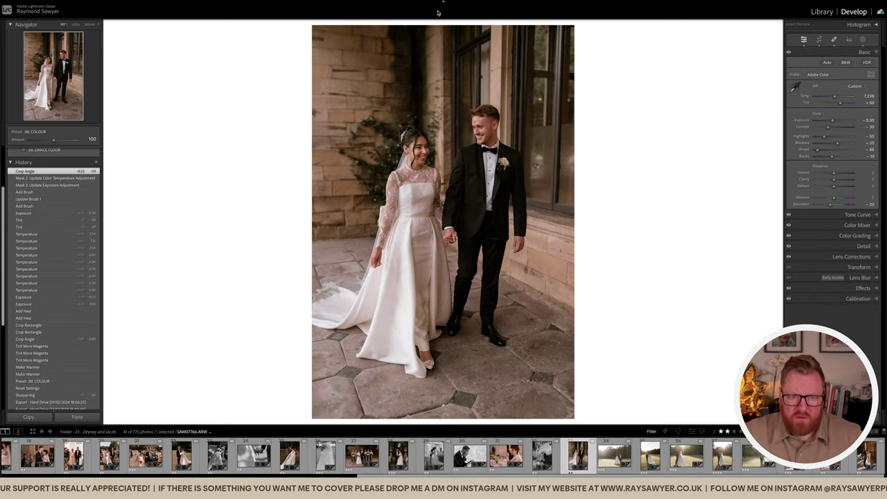
pyautogui.press('r')
pyautogui.moveTo(444, 31); pyautogui.dragTo(444, 39)
pyautogui.press('Return')
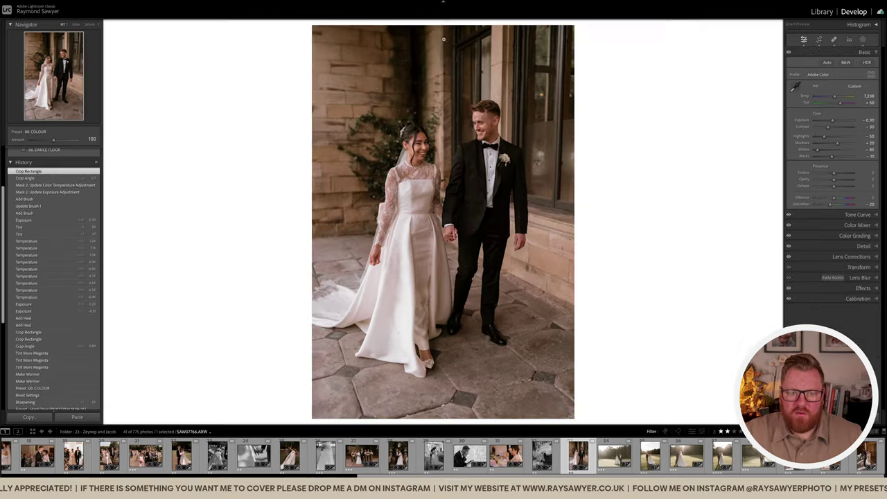
pyautogui.press('Right')
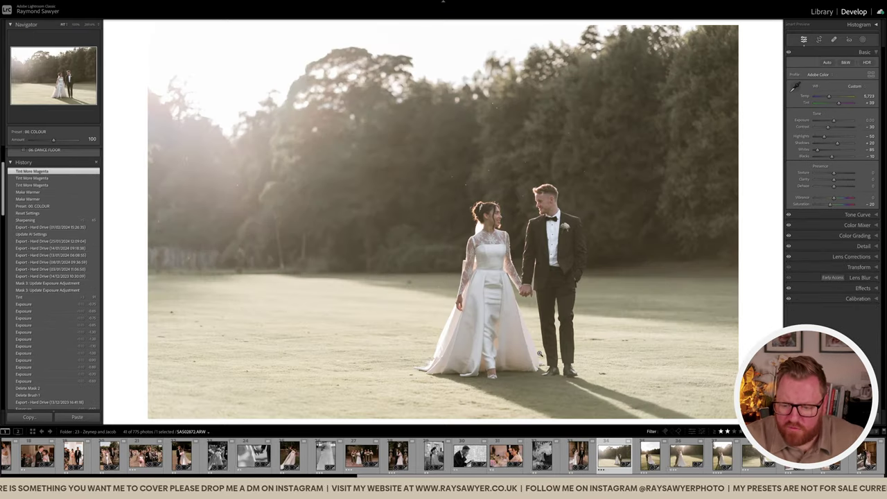
# Step: Browse ahead, then restore the lawn photo's warm golden Sharpening state and inspect close up
pyautogui.press('Right')
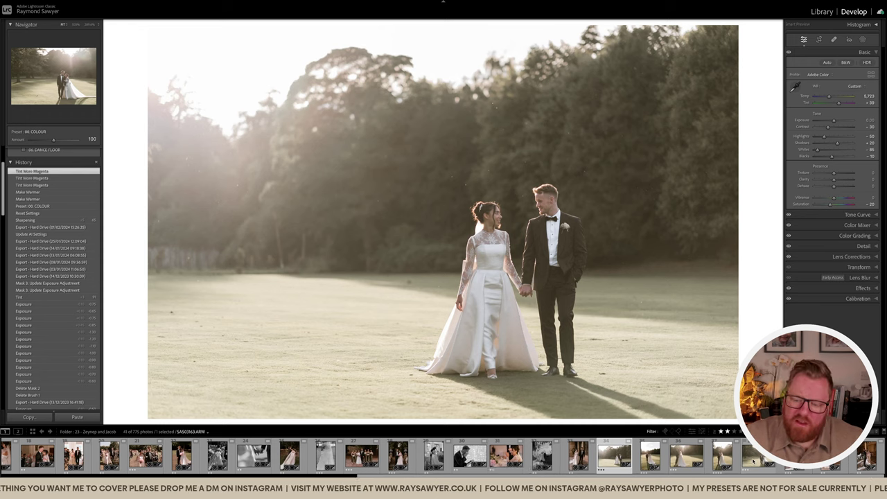
pyautogui.keyDown('shift'); pyautogui.click(753, 461); pyautogui.keyUp('shift')
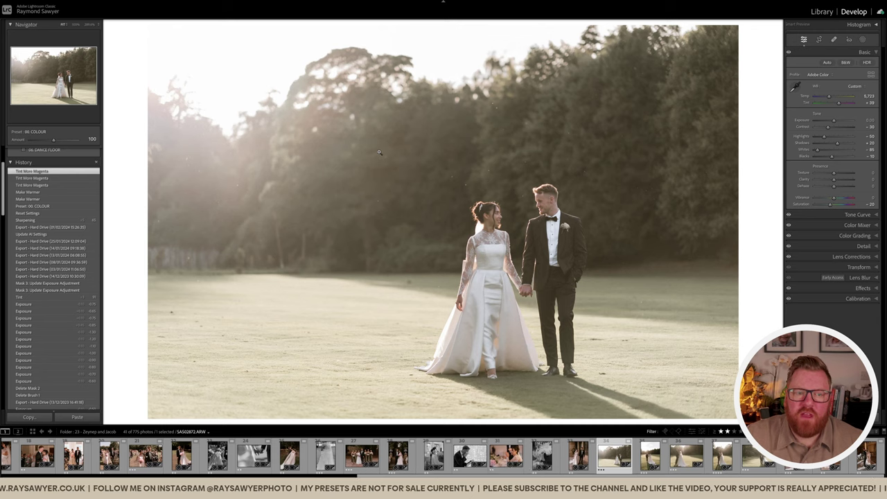
pyautogui.click(97, 221)
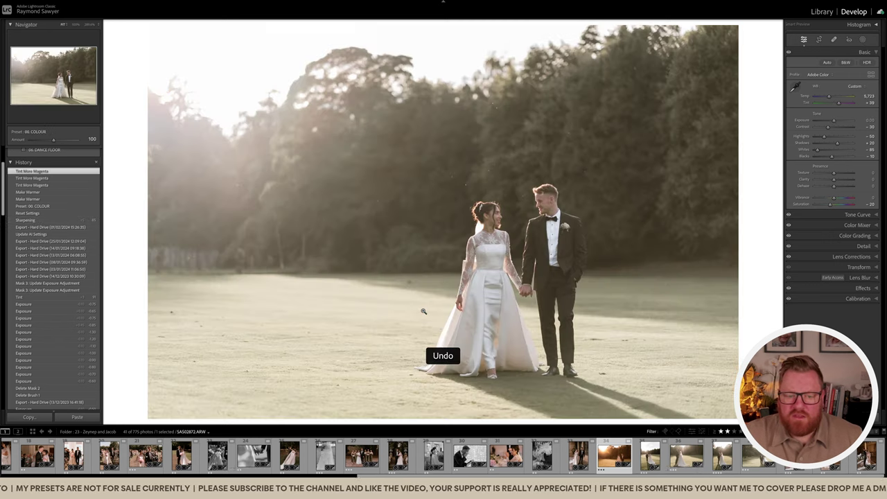
pyautogui.click(263, 350)
pyautogui.moveTo(255, 350); pyautogui.dragTo(468, 297)
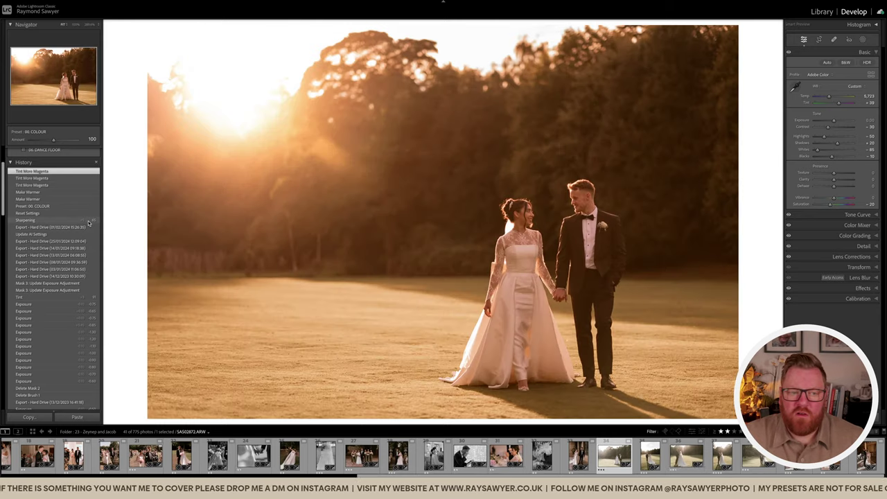
# Step: Restore the Sharpening state, apply 00. COLOUR, compare via undo/redo, and nudge exposure
pyautogui.click(88, 221)
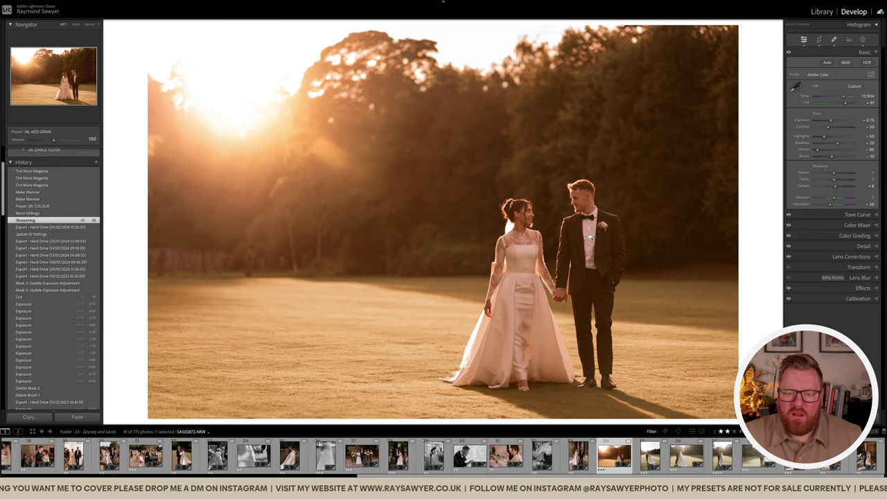
pyautogui.scroll(3, 53, 185)
pyautogui.click(54, 185)
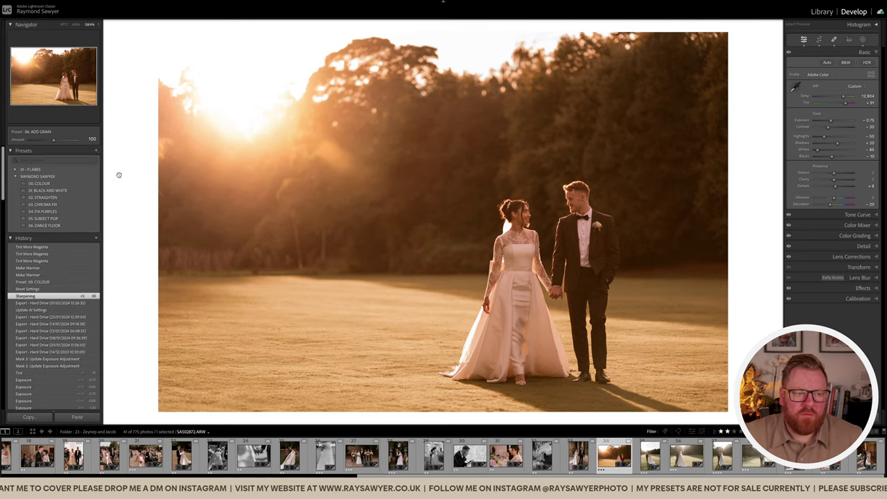
pyautogui.hotkey('ctrl', 'z')
pyautogui.hotkey('ctrl', 'y')
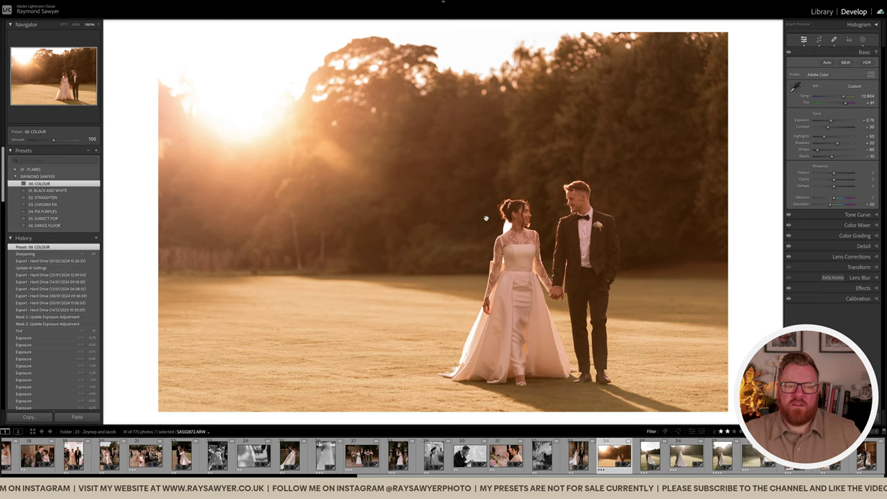
pyautogui.press('=')
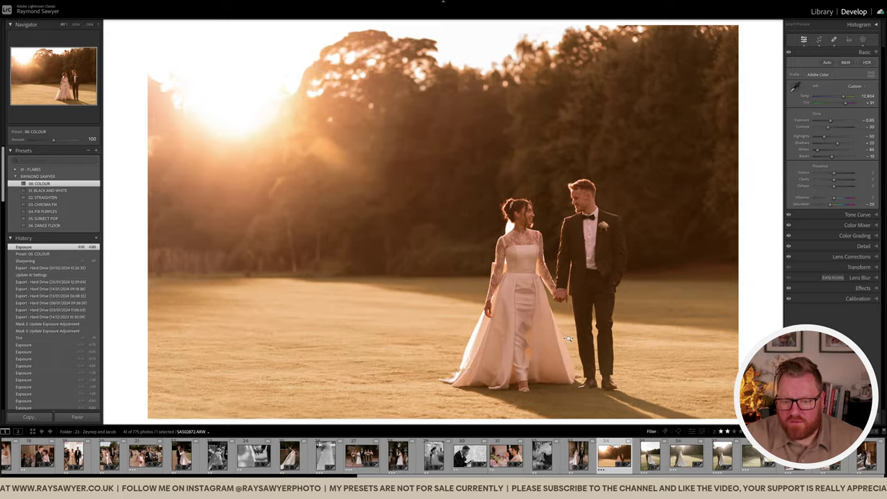
# Step: Heal a spot on the dress, then open the couple-walking-away photo
pyautogui.click(568, 338)
pyautogui.press('q')
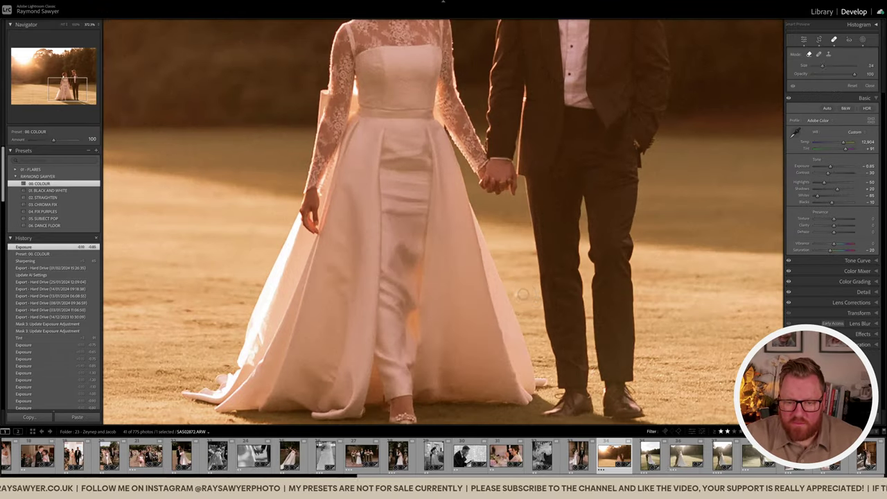
pyautogui.click(523, 295)
pyautogui.press('q')
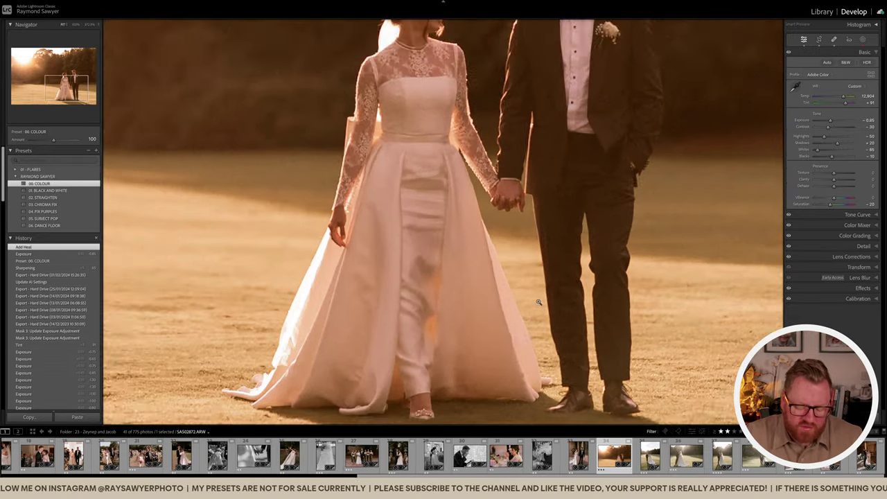
pyautogui.click(539, 303)
pyautogui.press('q')
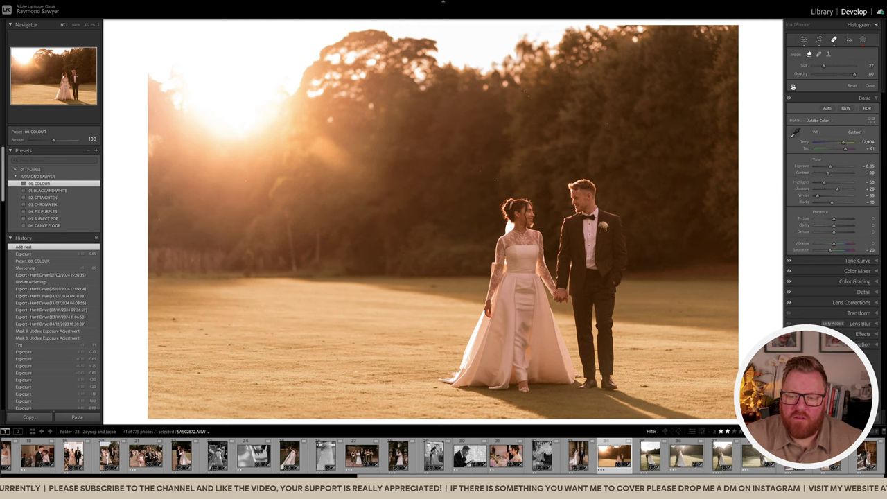
pyautogui.press('q')
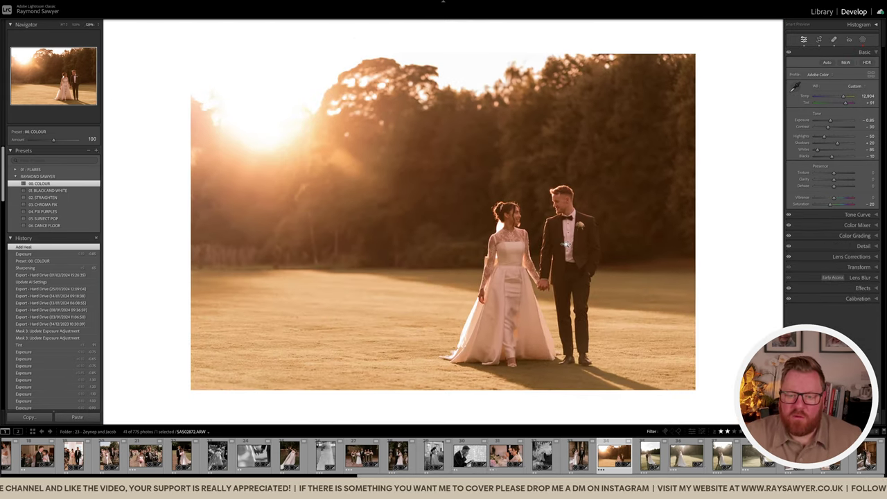
pyautogui.click(651, 455)
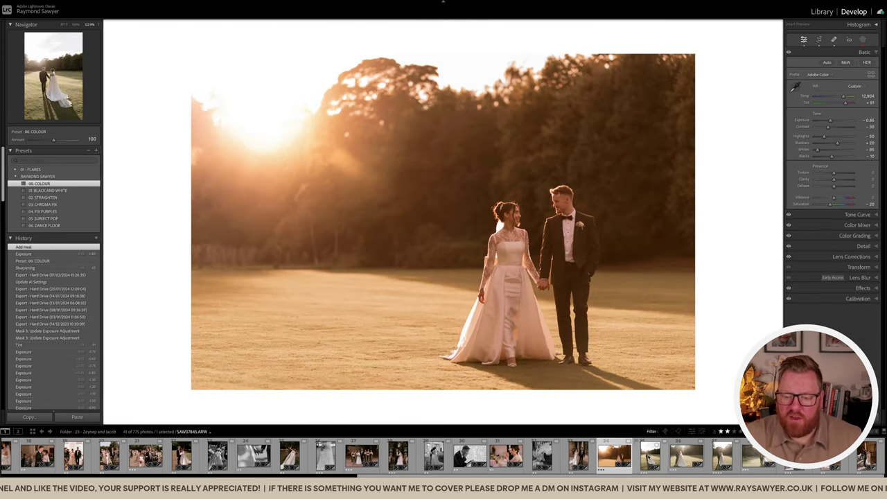
pyautogui.click(650, 456)
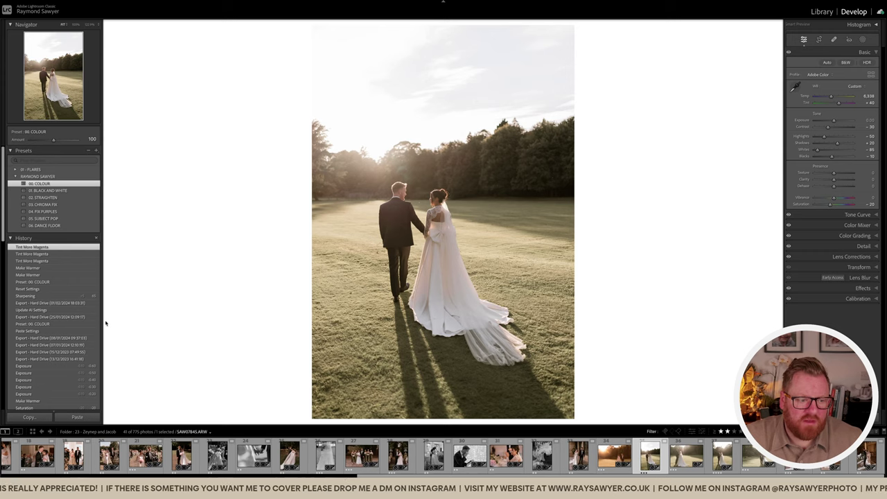
# Step: Give the walking-away photo its Sharpening state and 00. COLOUR, then advance
pyautogui.click(90, 297)
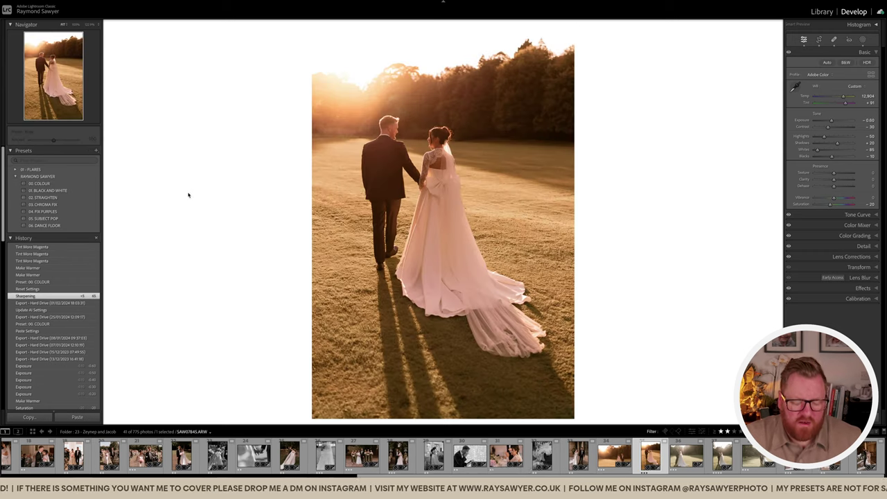
pyautogui.click(93, 184)
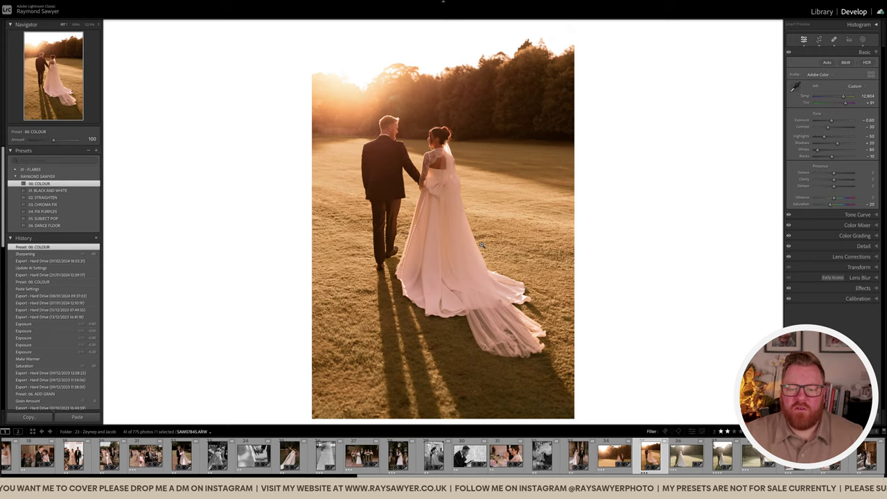
pyautogui.press('Right')
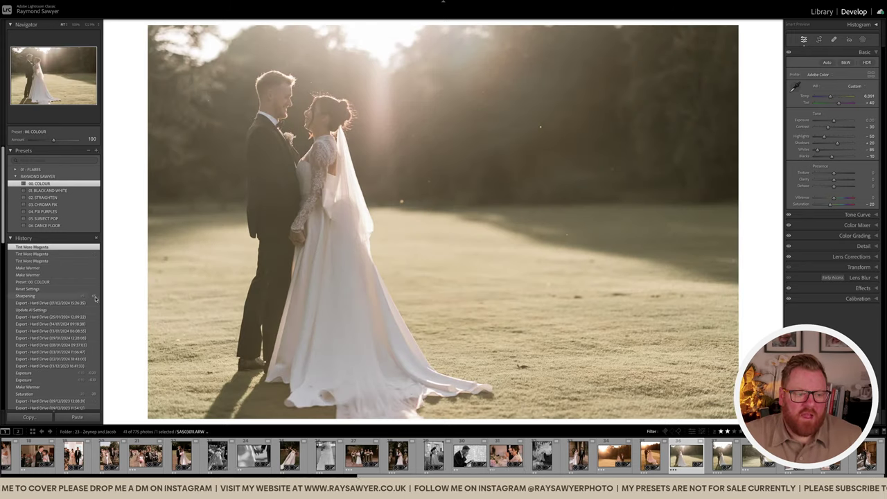
# Step: On SAS03011.ARW, restore Sharpening, compare Before/After, apply 00. COLOUR, lower exposure to -0.50
pyautogui.click(93, 297)
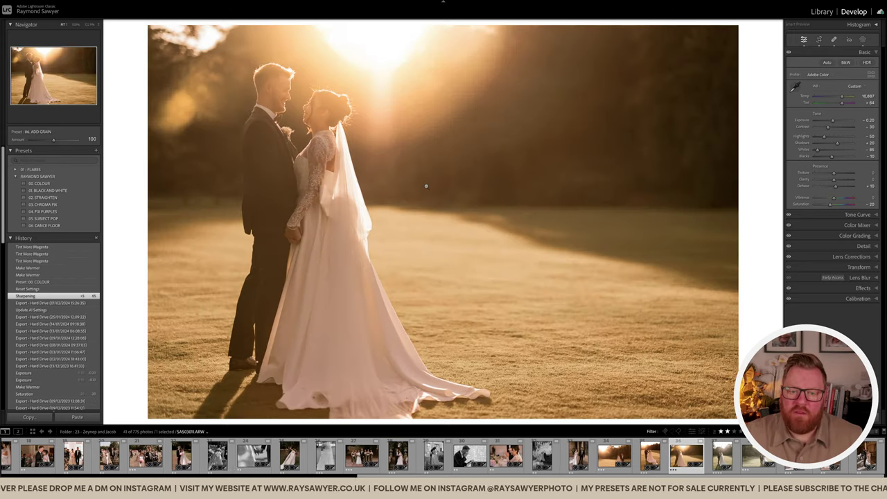
pyautogui.press('\\')
pyautogui.press('\\')
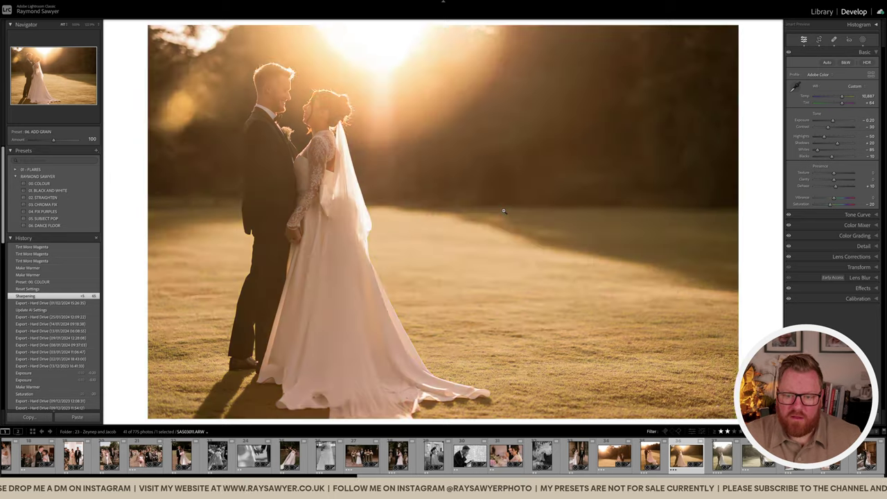
pyautogui.press('\\')
pyautogui.press('\\')
pyautogui.press('\\')
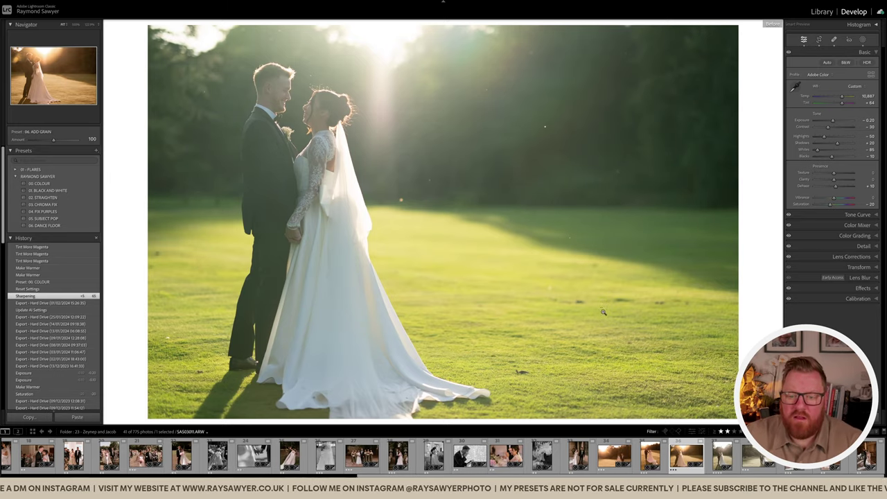
pyautogui.press('\\')
pyautogui.press('\\')
pyautogui.press('\\')
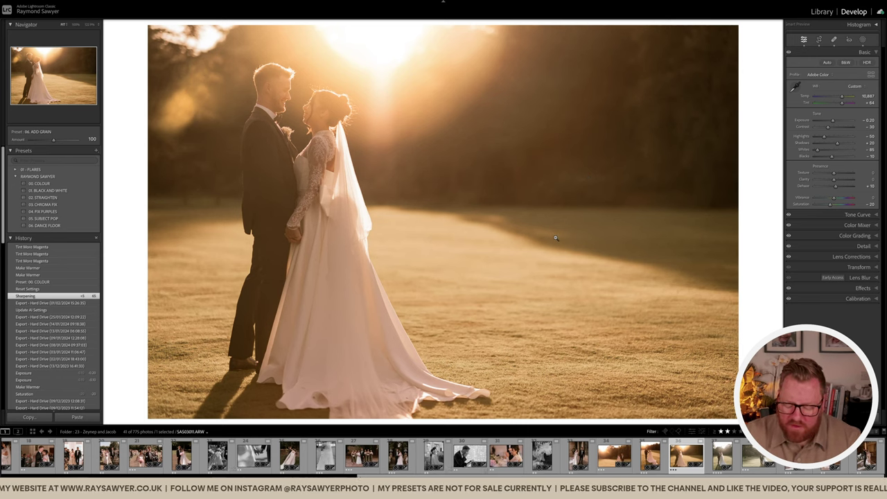
pyautogui.press('q')
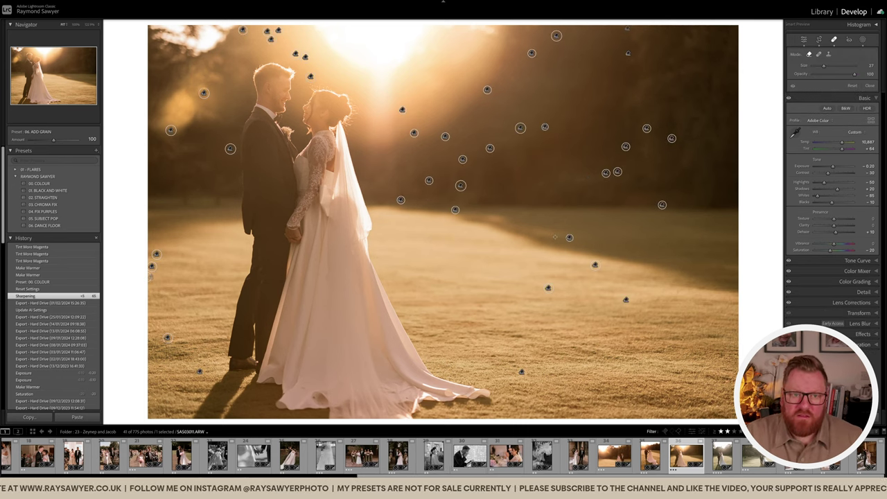
pyautogui.press('h')
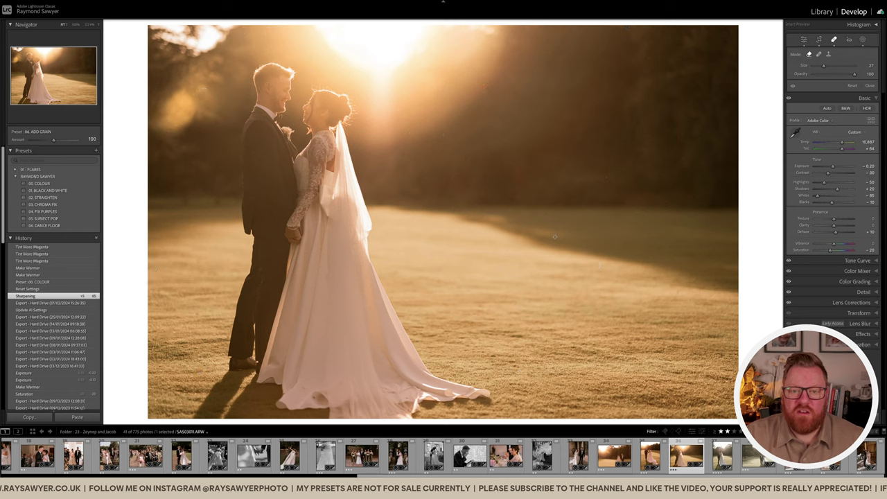
pyautogui.press('q')
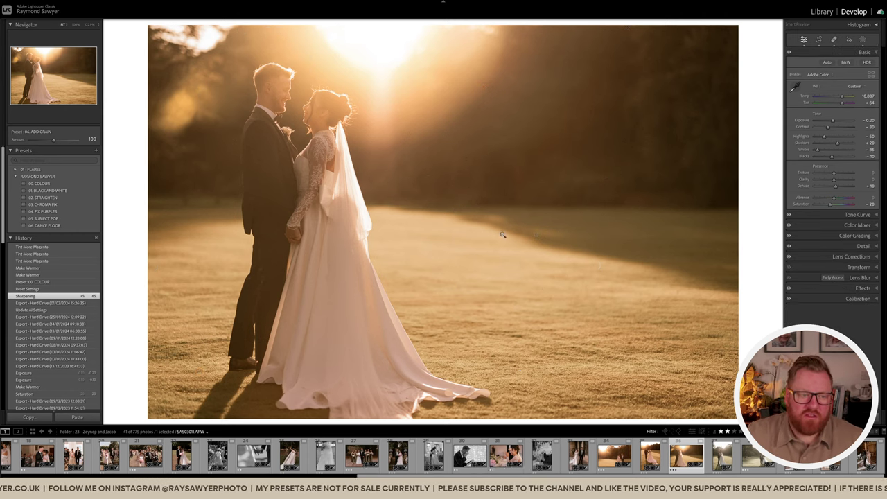
pyautogui.click(85, 184)
pyautogui.press('-')
pyautogui.press('-')
pyautogui.press('-')
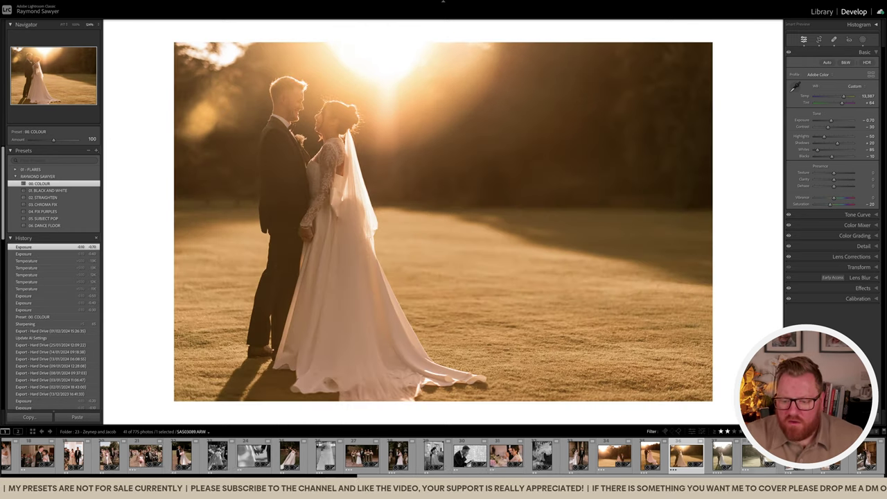
# Step: Go to SAS03089.ARW, revert it to an earlier History state, and check spot heals
pyautogui.press('Right')
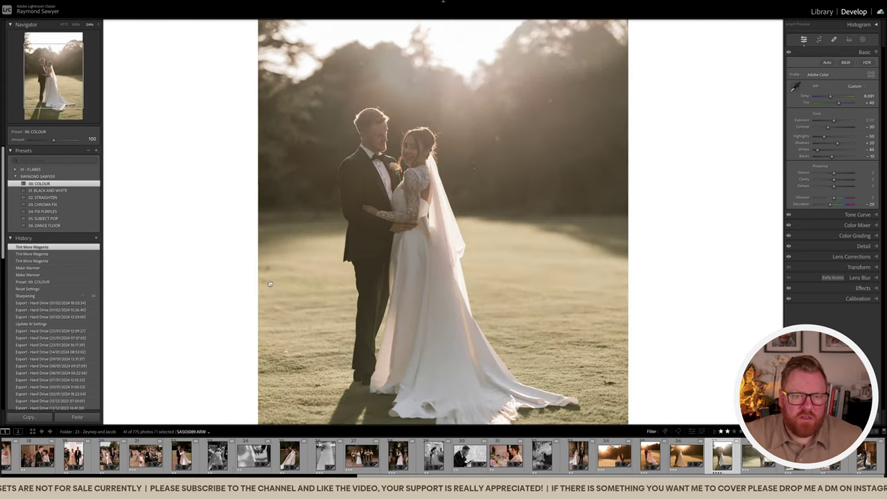
pyautogui.click(92, 295)
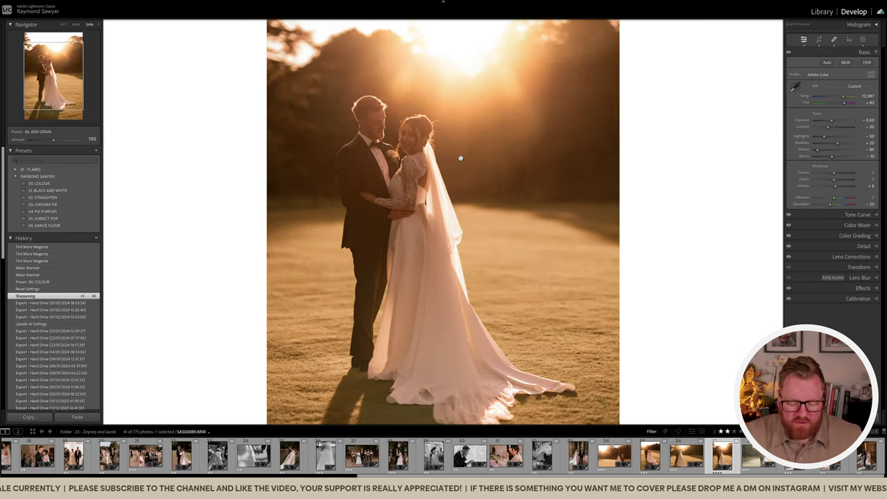
pyautogui.press('q')
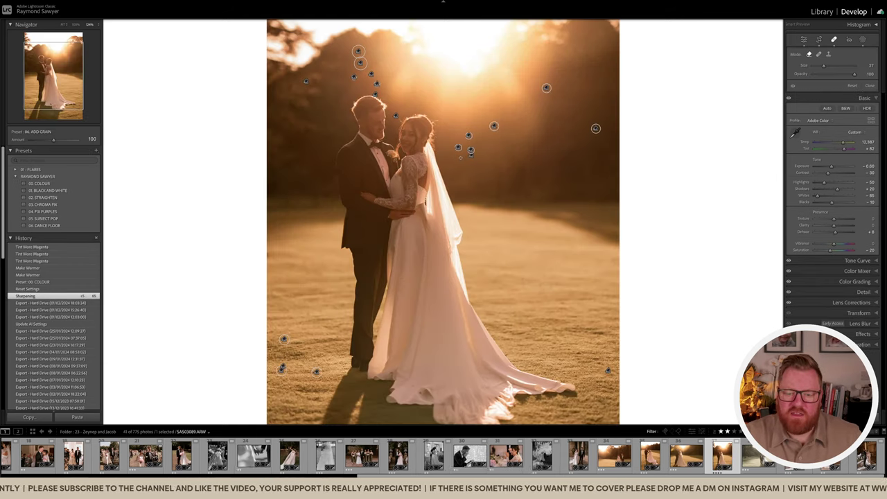
pyautogui.press('q')
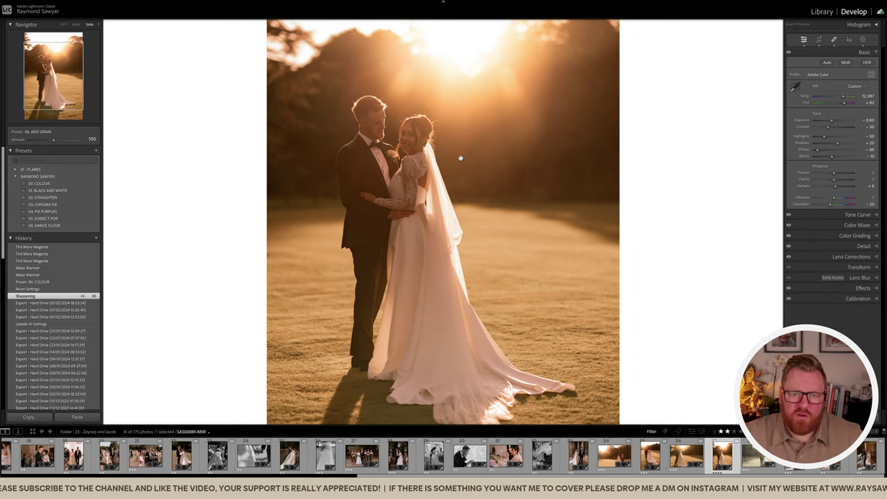
# Step: Apply 00. COLOUR with exposure one step to 0.70, then open the next photo
pyautogui.click(61, 183)
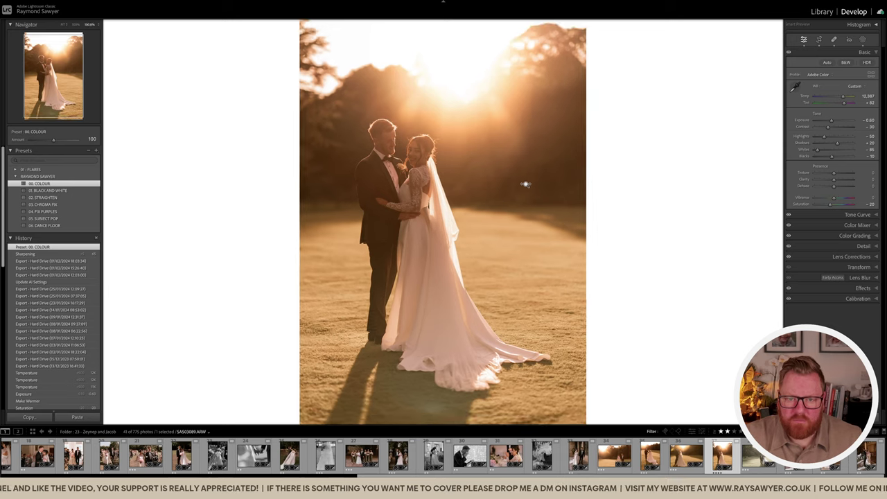
pyautogui.press('=')
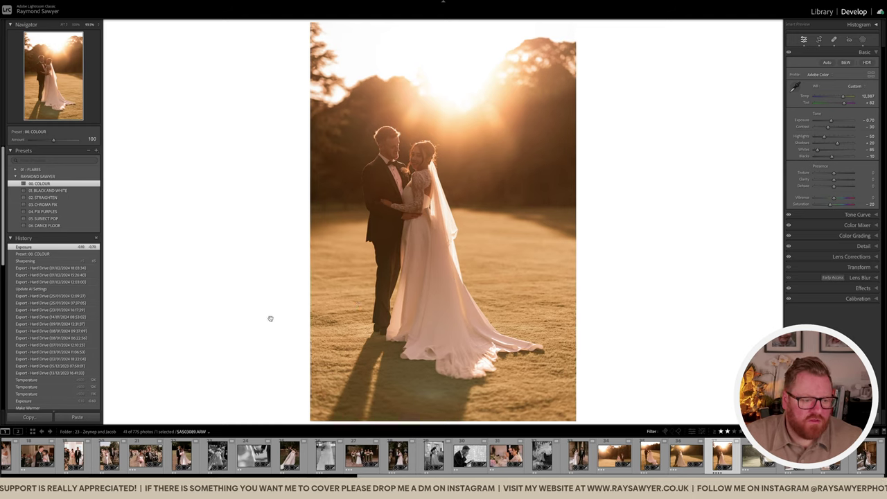
pyautogui.scroll(-1, 83, 229)
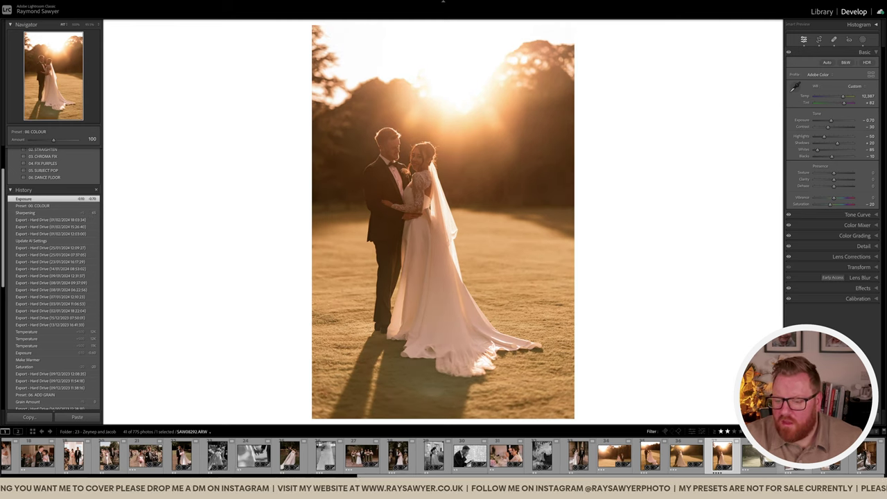
pyautogui.press('Right')
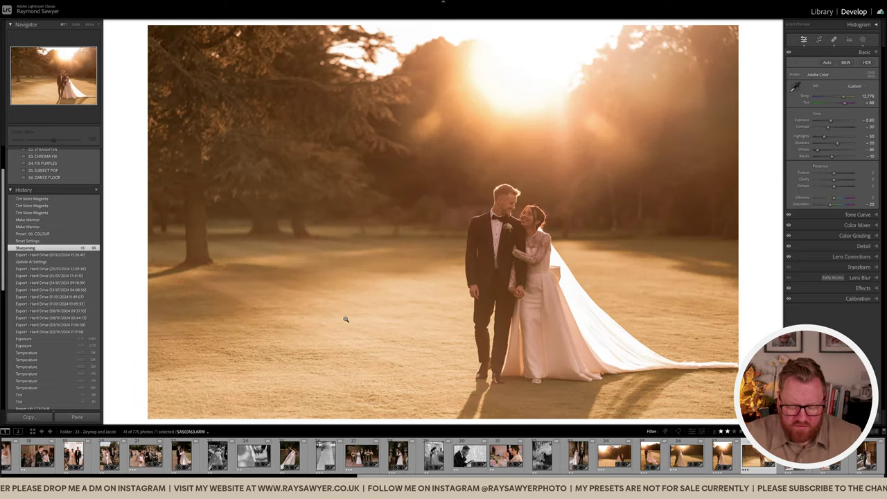
# Step: Check spot heals, compare with the original, and apply 00. COLOUR with exposure at 0.90
pyautogui.press('q')
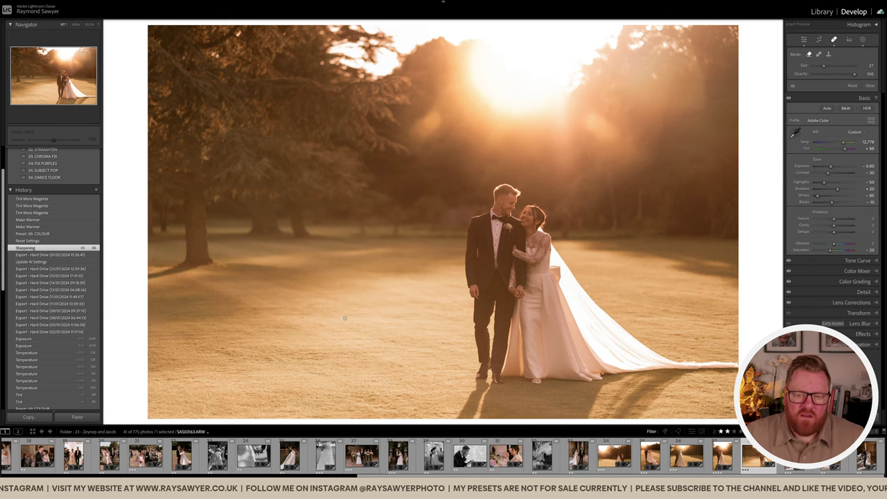
pyautogui.press('q')
pyautogui.press('\\')
pyautogui.press('\\')
pyautogui.press('\\')
pyautogui.press('\\')
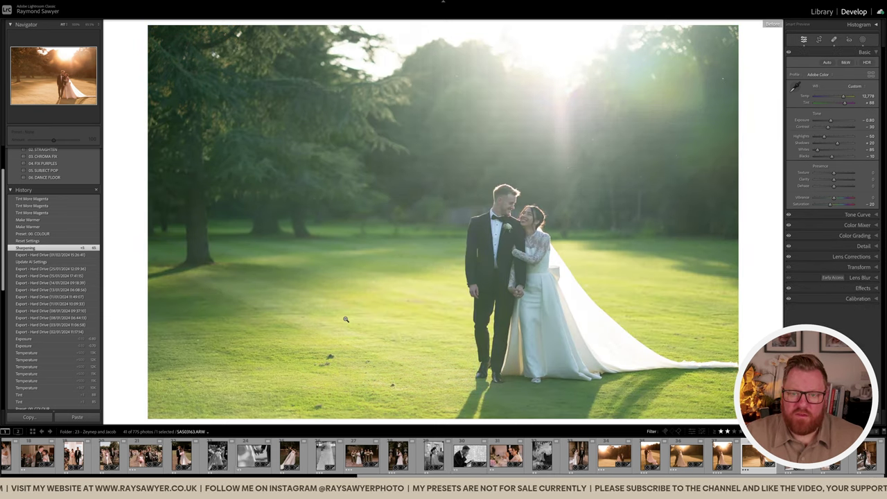
pyautogui.scroll(3, 87, 184)
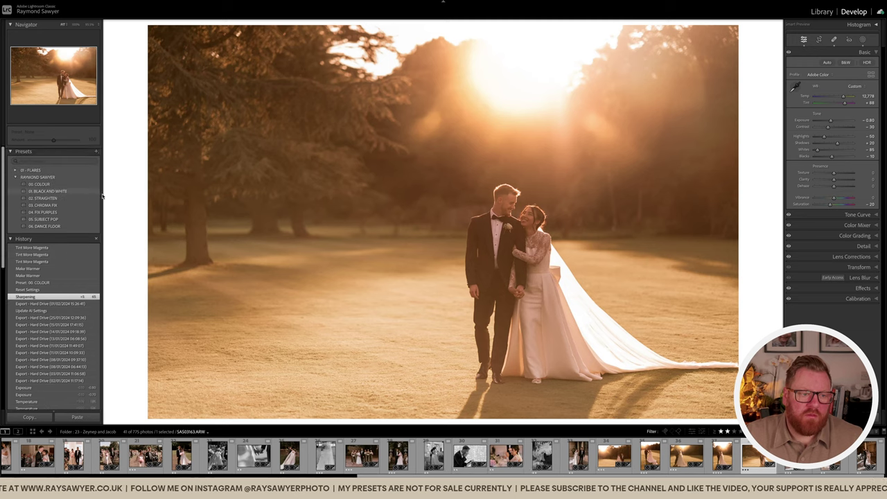
pyautogui.click(88, 184)
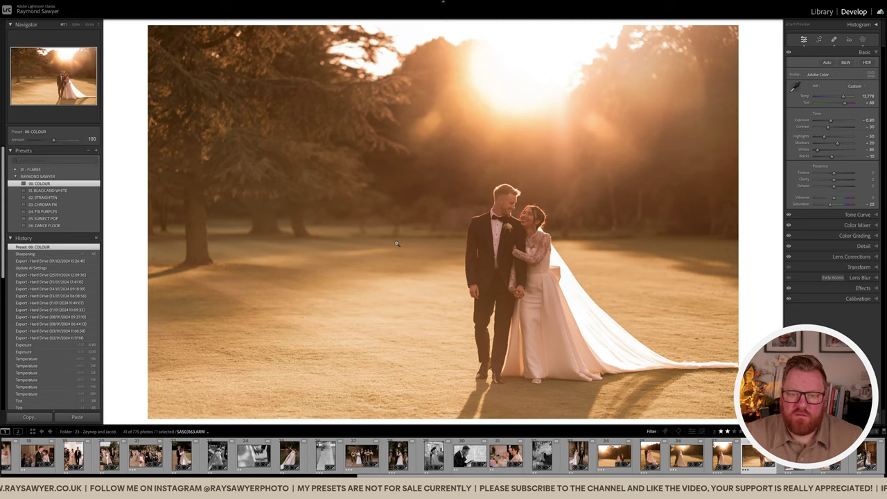
pyautogui.press('=')
# Step: Compare five selected golden-hour photos in full-screen Survey view
pyautogui.press('Left')
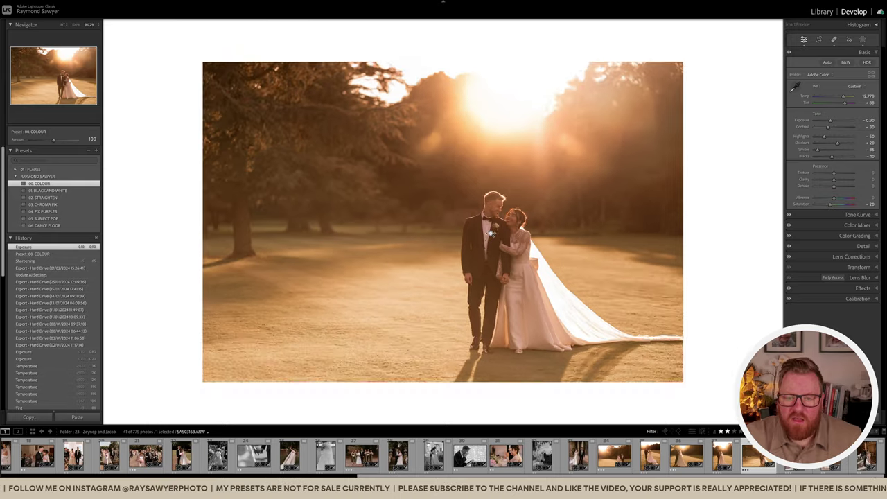
pyautogui.keyDown('shift'); pyautogui.click(614, 458); pyautogui.keyUp('shift')
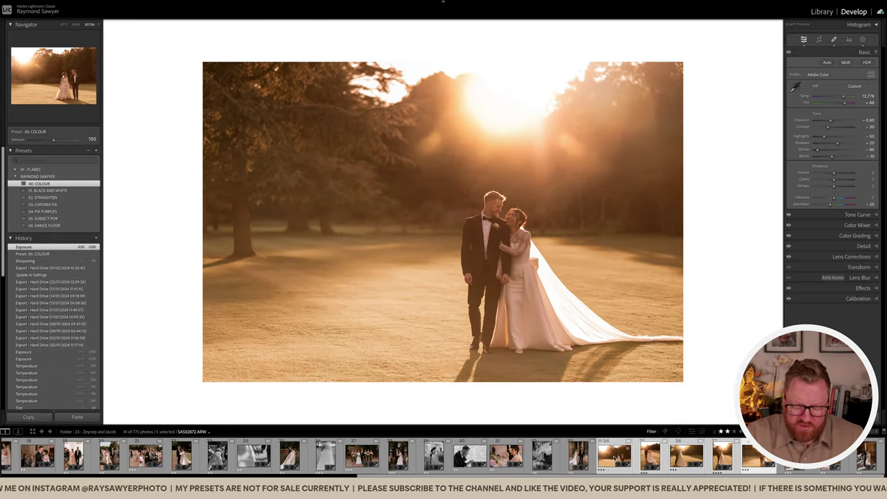
pyautogui.press('n')
pyautogui.hotkey('shift', 'Tab')
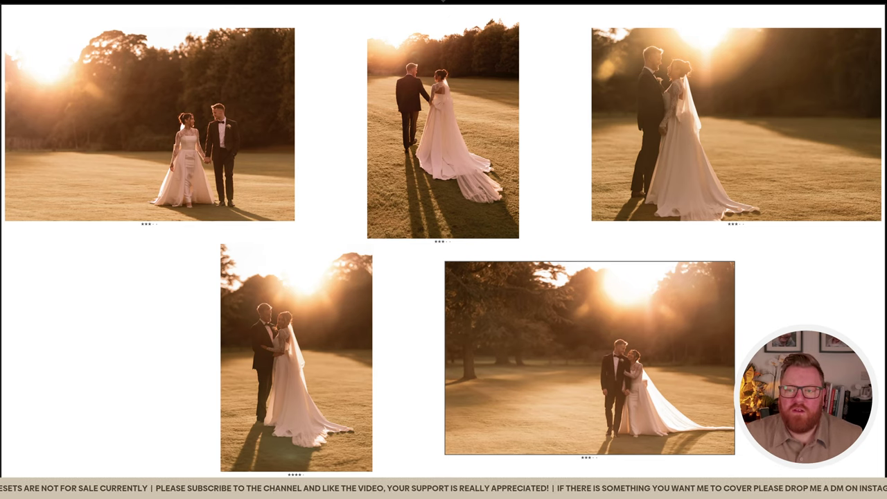
# Step: Restore the panels, step through the first-dance shots, and open SAW08292.ARW in Develop
pyautogui.hotkey('shift', 'Tab')
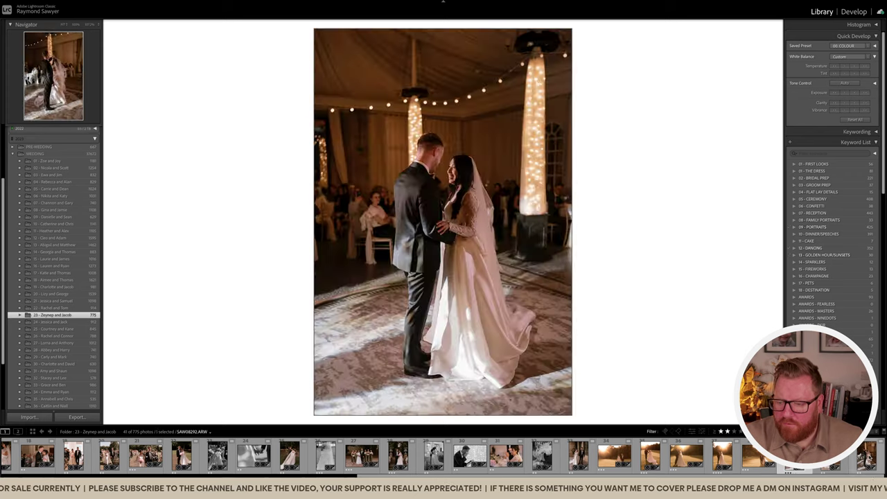
pyautogui.press('Right')
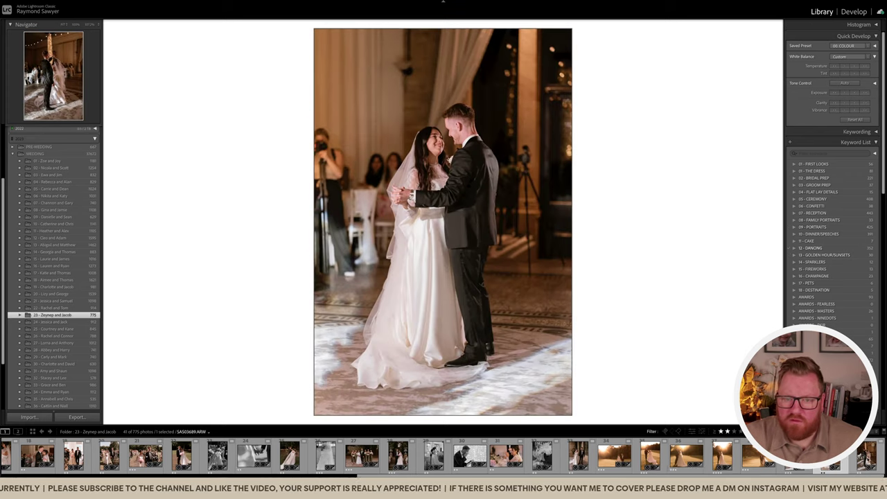
pyautogui.press('Right')
pyautogui.press('Right')
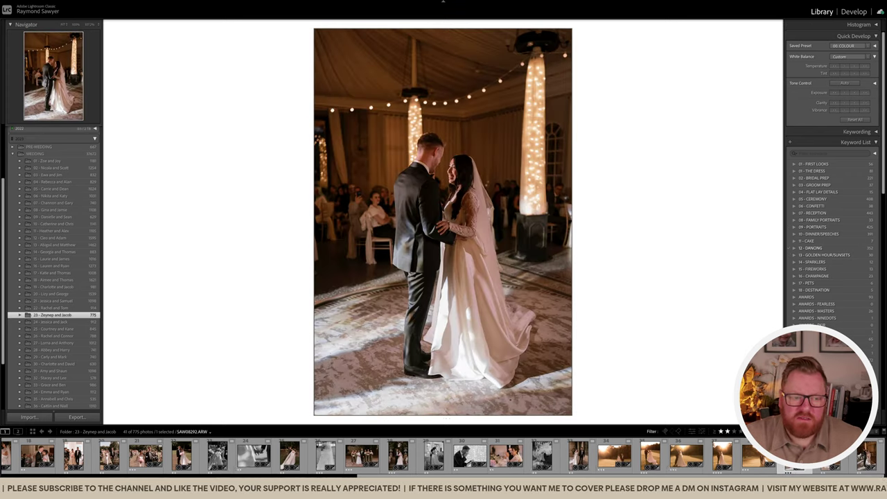
pyautogui.press('d')
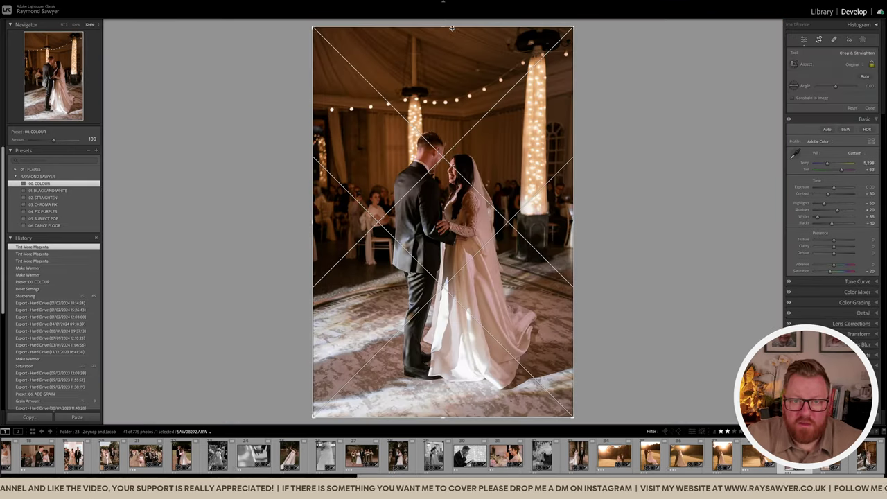
# Step: Tighten the crop on the first first-dance photo and compare it with the uncropped framing
pyautogui.moveTo(436, 215); pyautogui.dragTo(434, 198)
pyautogui.press('r')
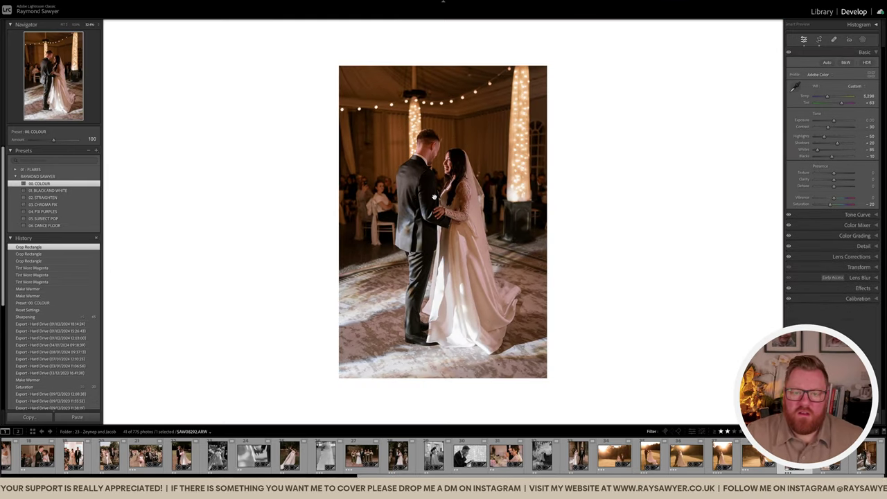
pyautogui.press('r')
pyautogui.press('r')
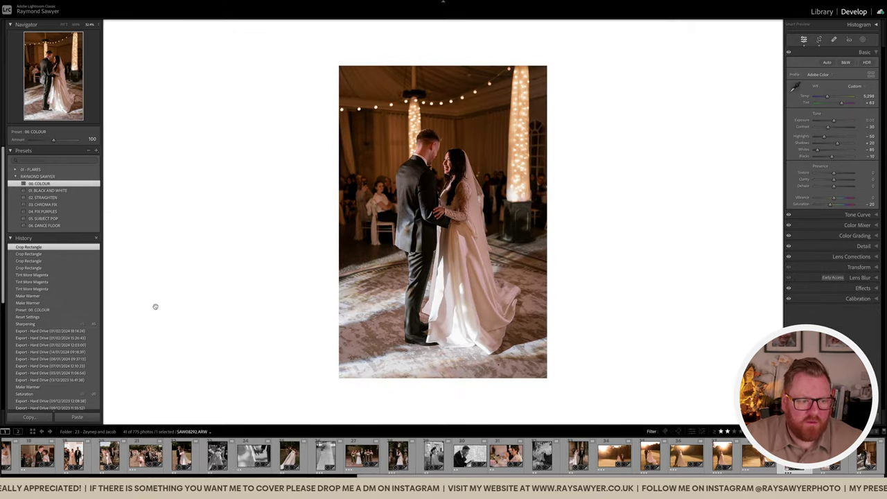
pyautogui.click(99, 323)
pyautogui.press('\\')
pyautogui.press('\\')
pyautogui.press('\\')
pyautogui.press('\\')
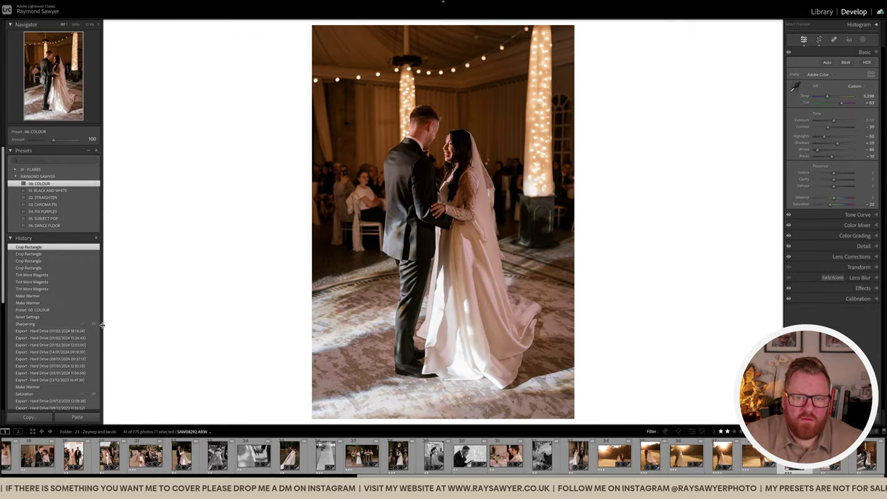
# Step: On the next photo, set Exposure to -0.30, trim the top edge, and apply 01. BLACK AND WHITE
pyautogui.press('Right')
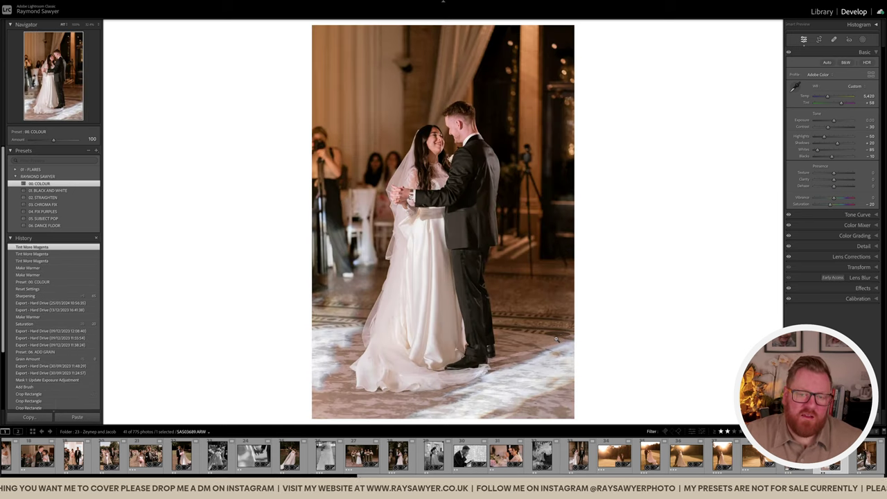
pyautogui.press('-')
pyautogui.press('-')
pyautogui.press('-')
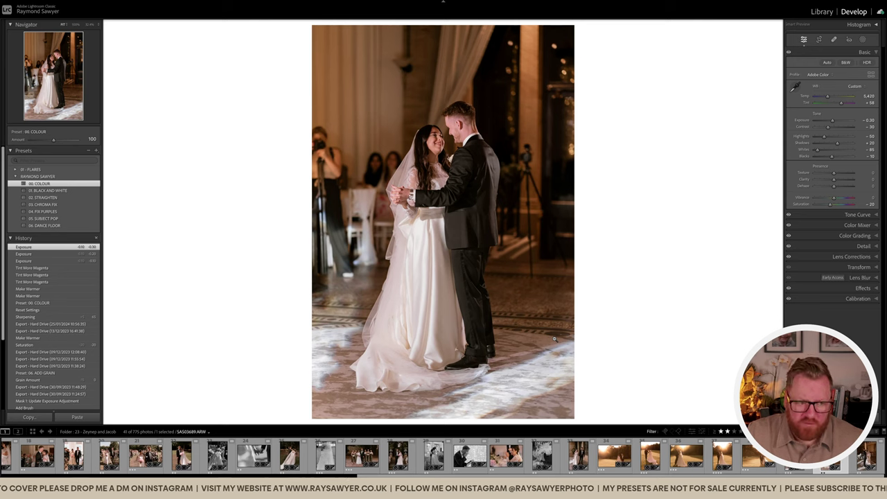
pyautogui.click(97, 316)
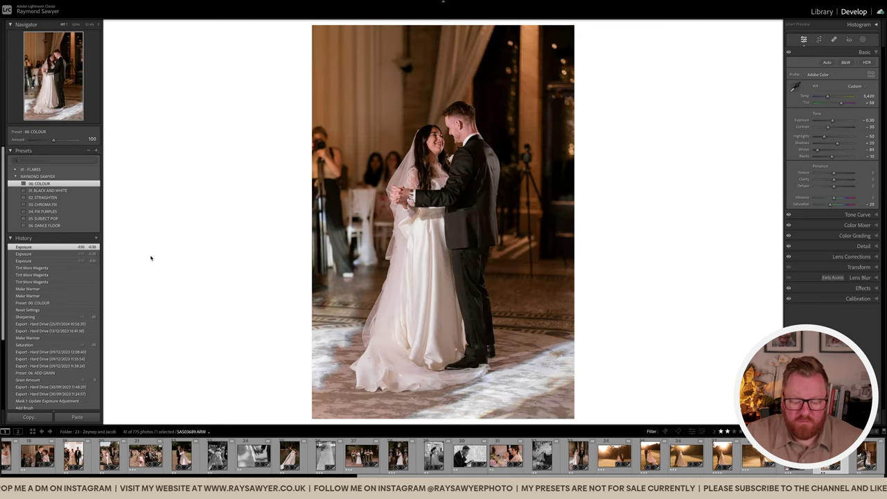
pyautogui.press('r')
pyautogui.moveTo(443, 25); pyautogui.dragTo(444, 49)
pyautogui.press('Return')
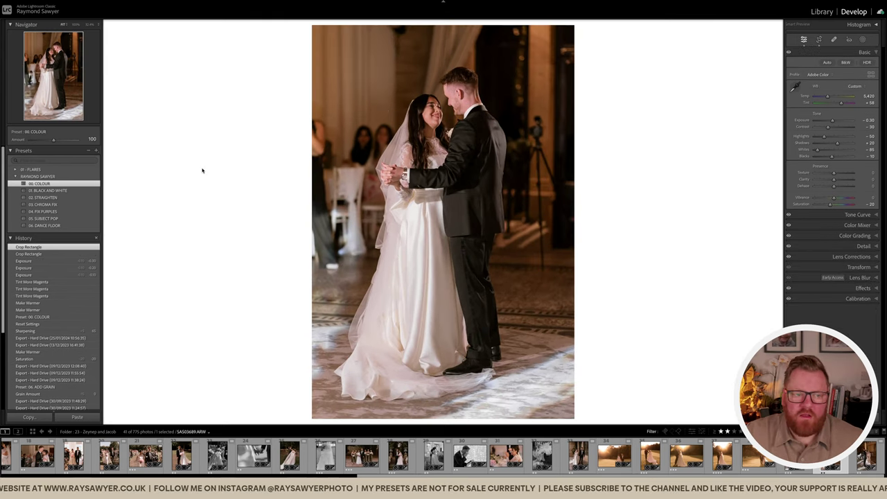
pyautogui.click(74, 190)
# Step: Confirm the crop, give the twirling photo 01. BLACK AND WHITE, then show the gallery grid full-screen
pyautogui.press('r')
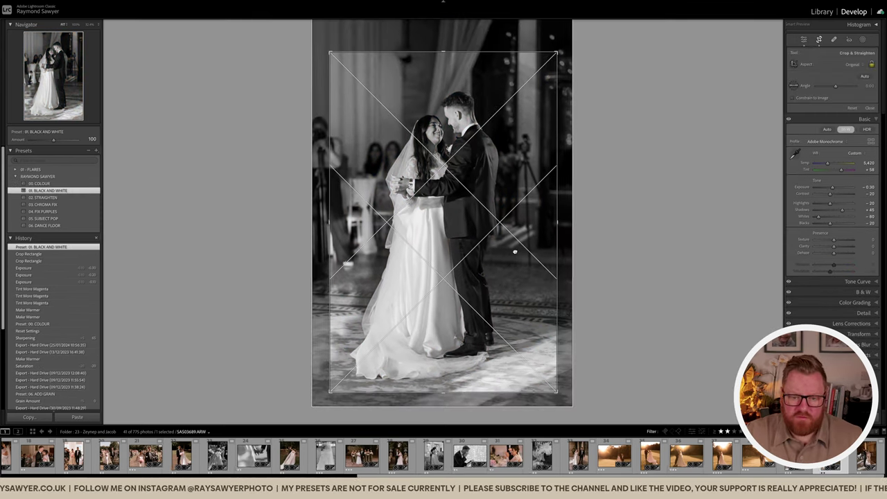
pyautogui.press('Return')
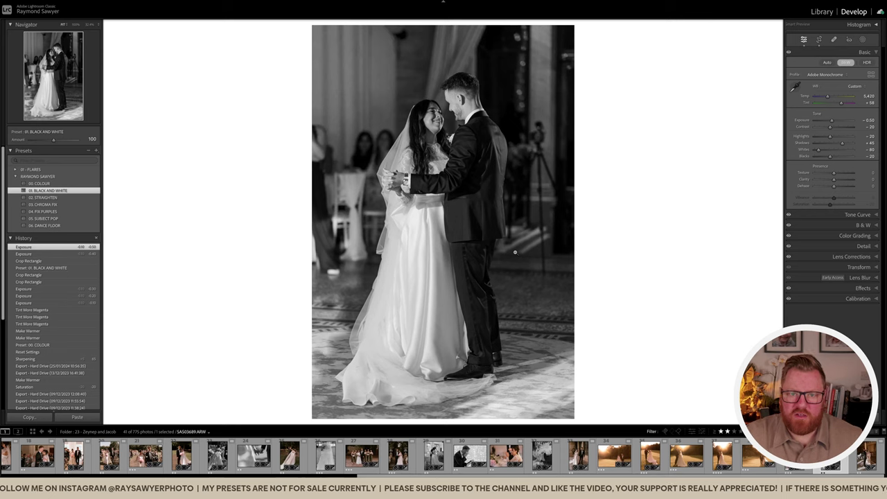
pyautogui.press('Right')
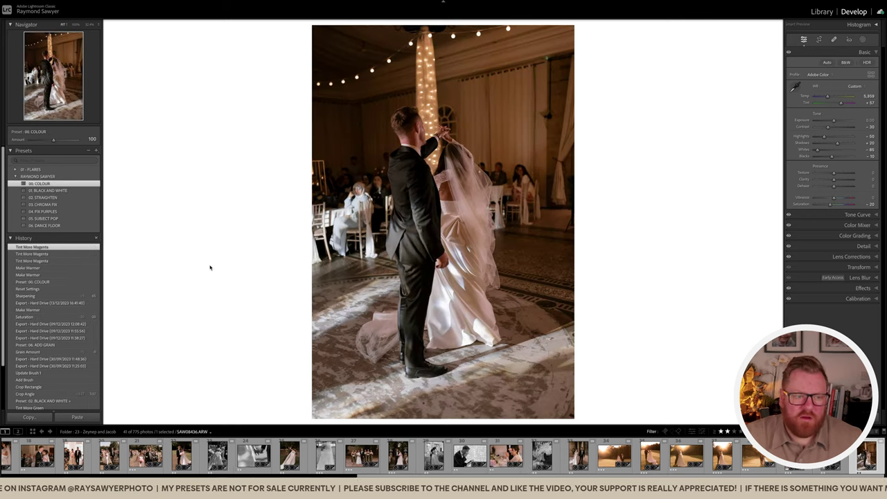
pyautogui.click(96, 296)
pyautogui.click(71, 191)
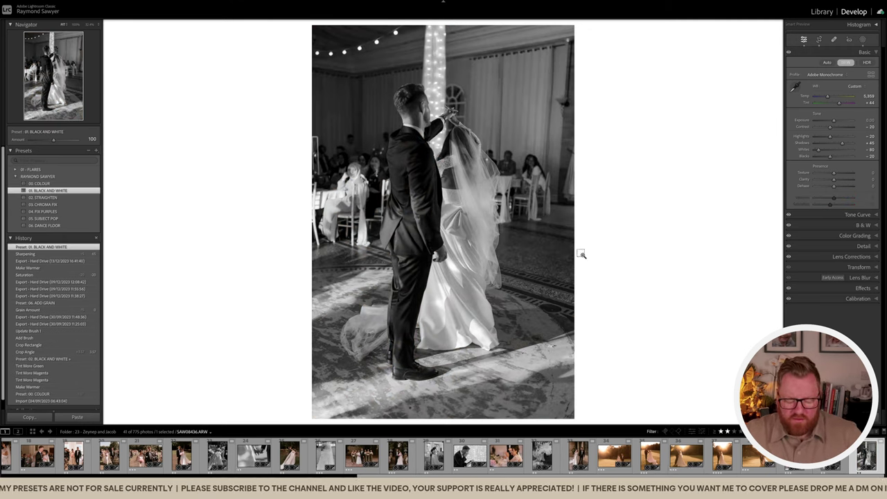
pyautogui.press('g')
pyautogui.hotkey('shift', 'Tab')
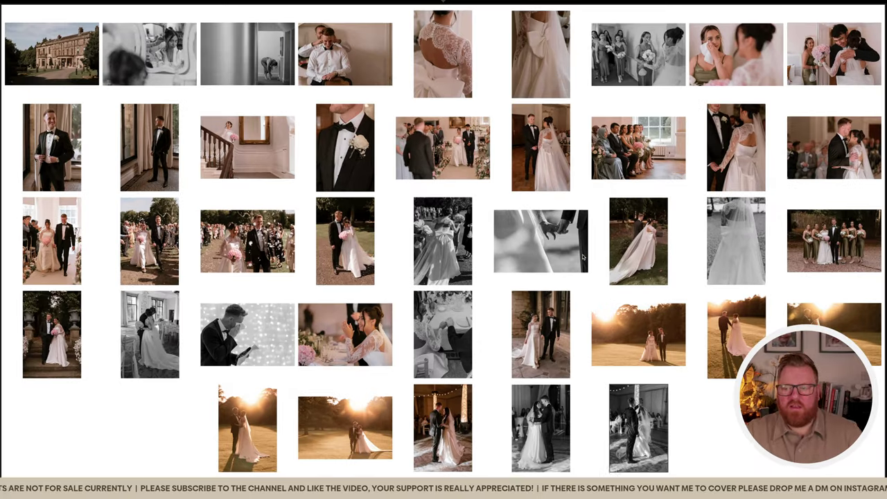